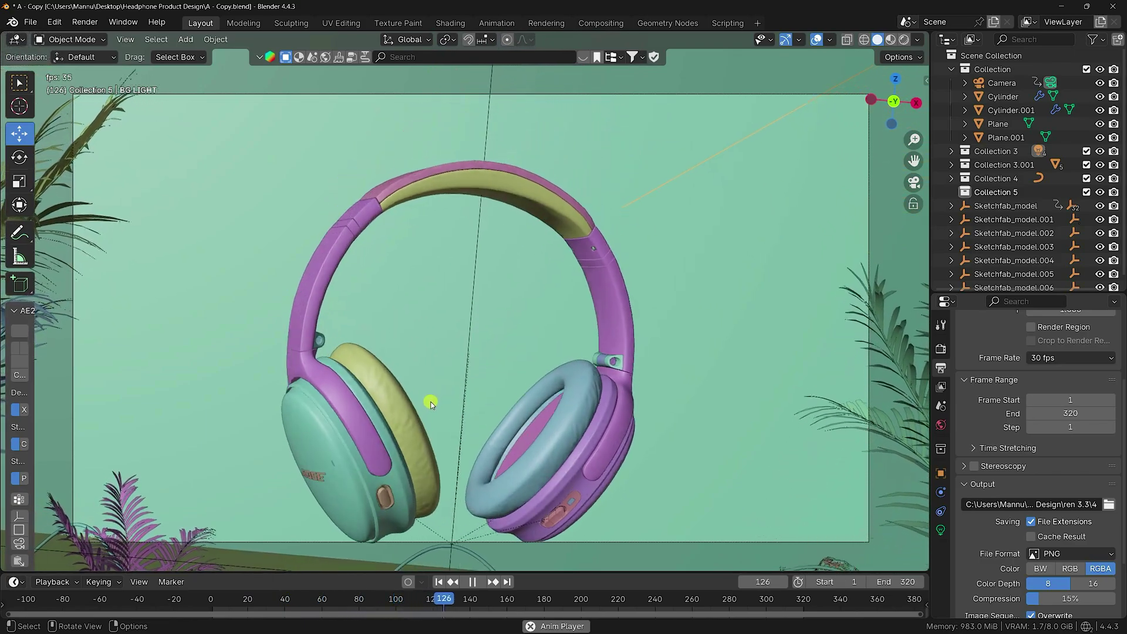
# - Stop the animation playback, go to frame 272 and render that frame to review the image full-size
pyautogui.click(474, 581)
pyautogui.moveTo(563, 598); pyautogui.dragTo(713, 598)
pyautogui.click(100, 24)
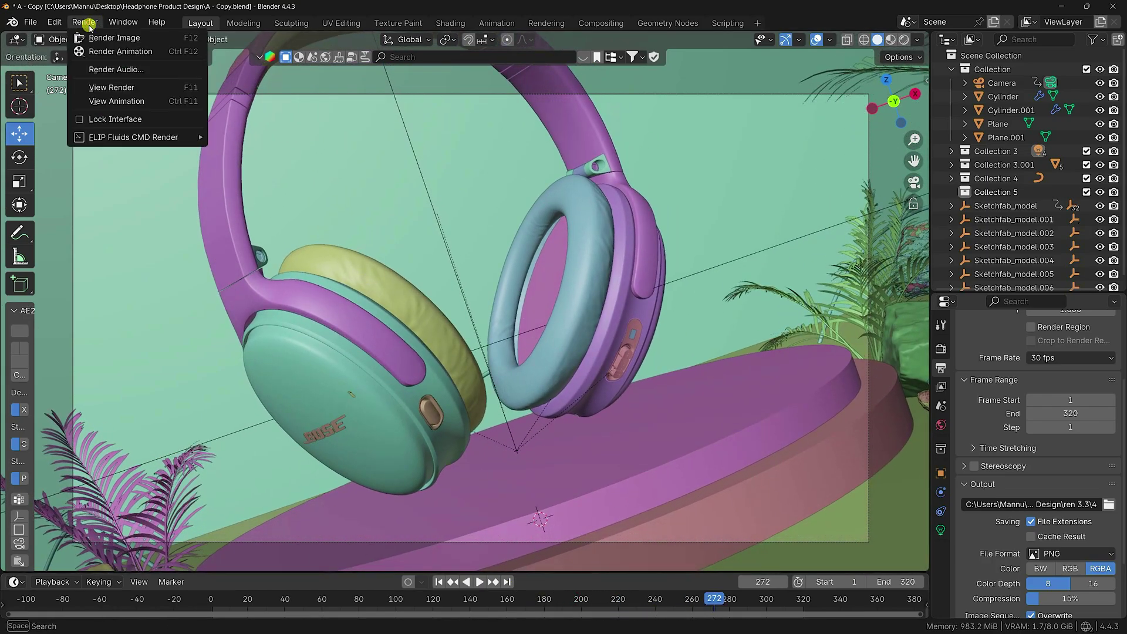
pyautogui.click(95, 35)
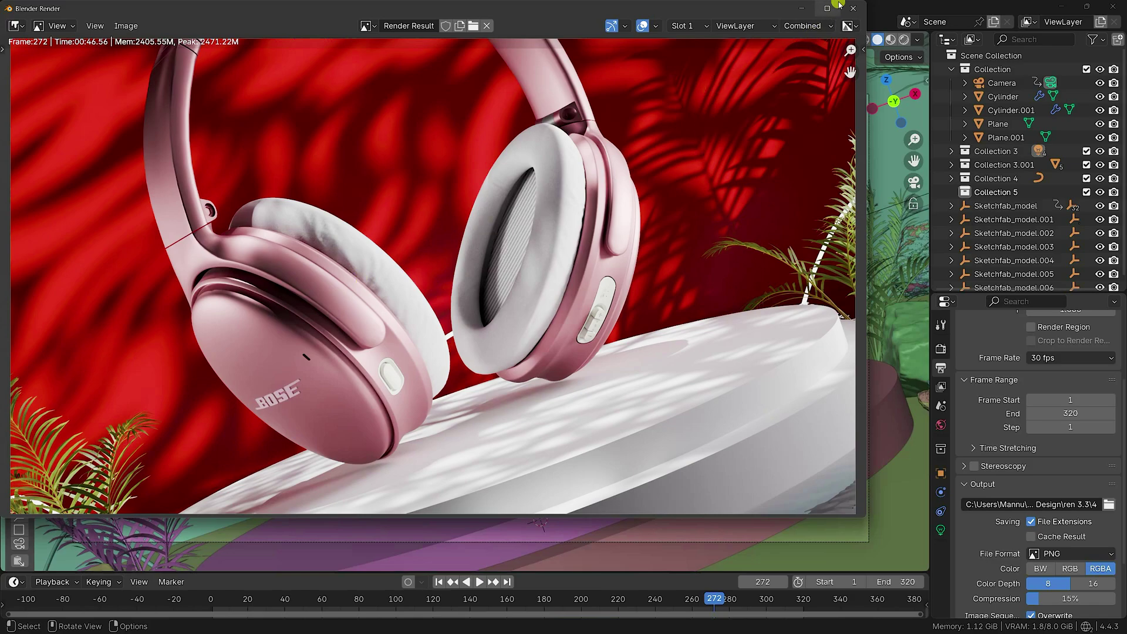
pyautogui.click(833, 7)
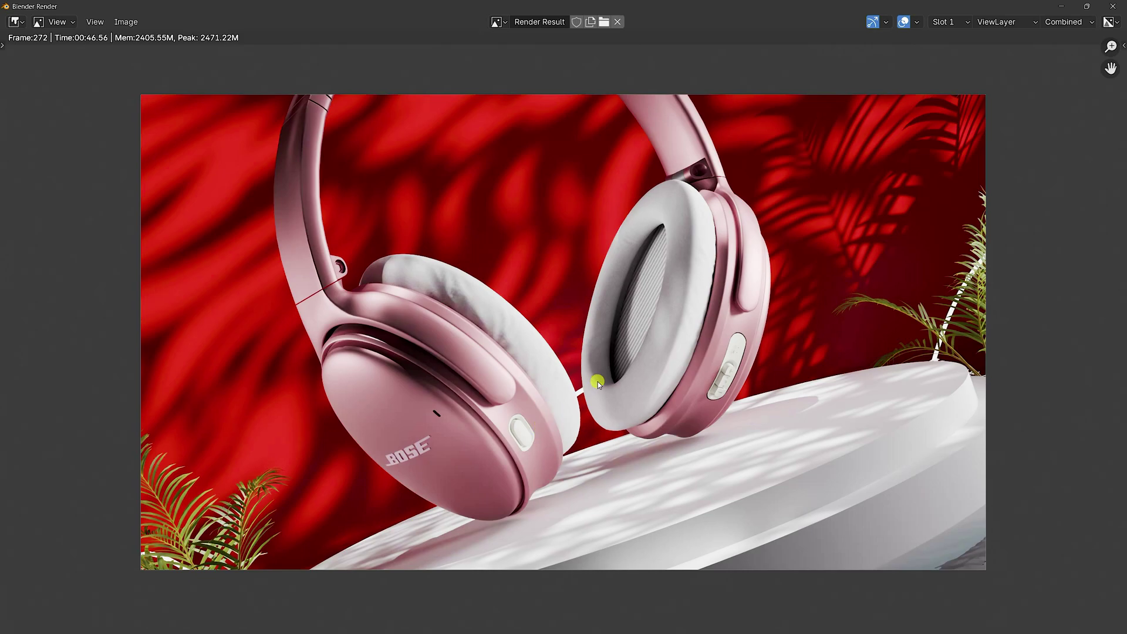
pyautogui.click(1114, 7)
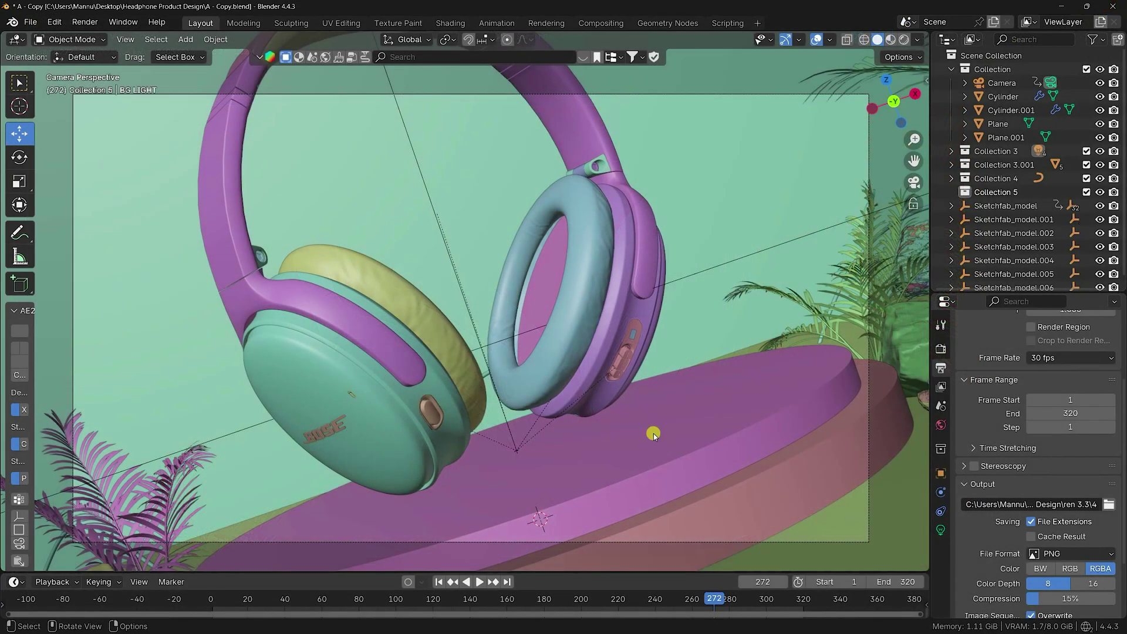
# - Delete the default camera, cube and light, and add a plane mesh at the origin
pyautogui.moveTo(701, 193); pyautogui.dragTo(159, 406)
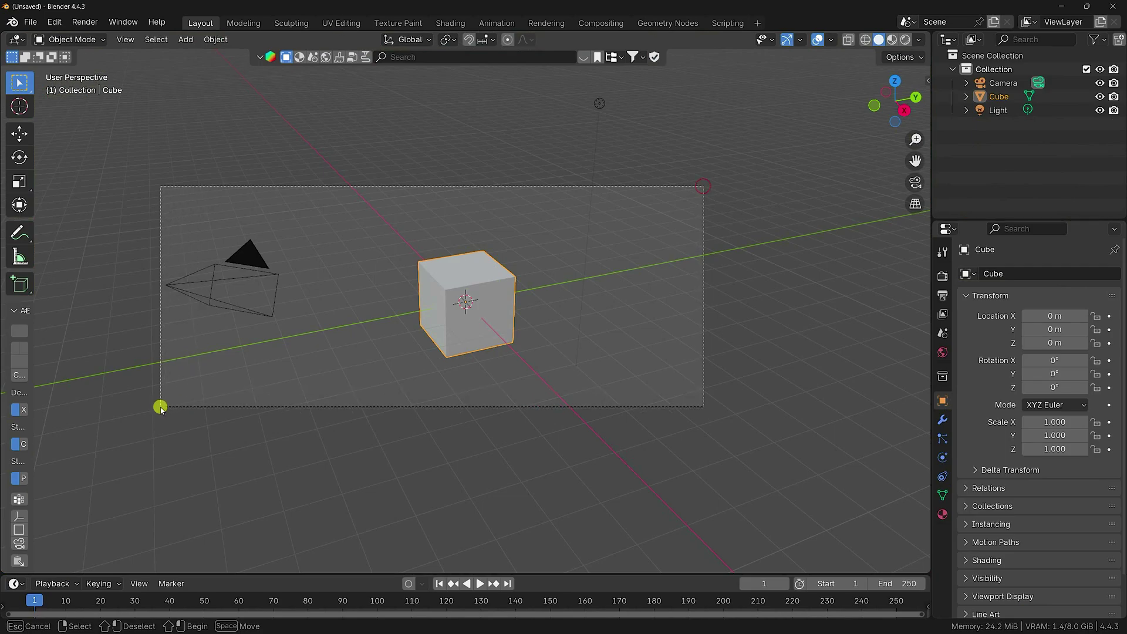
pyautogui.press('Delete')
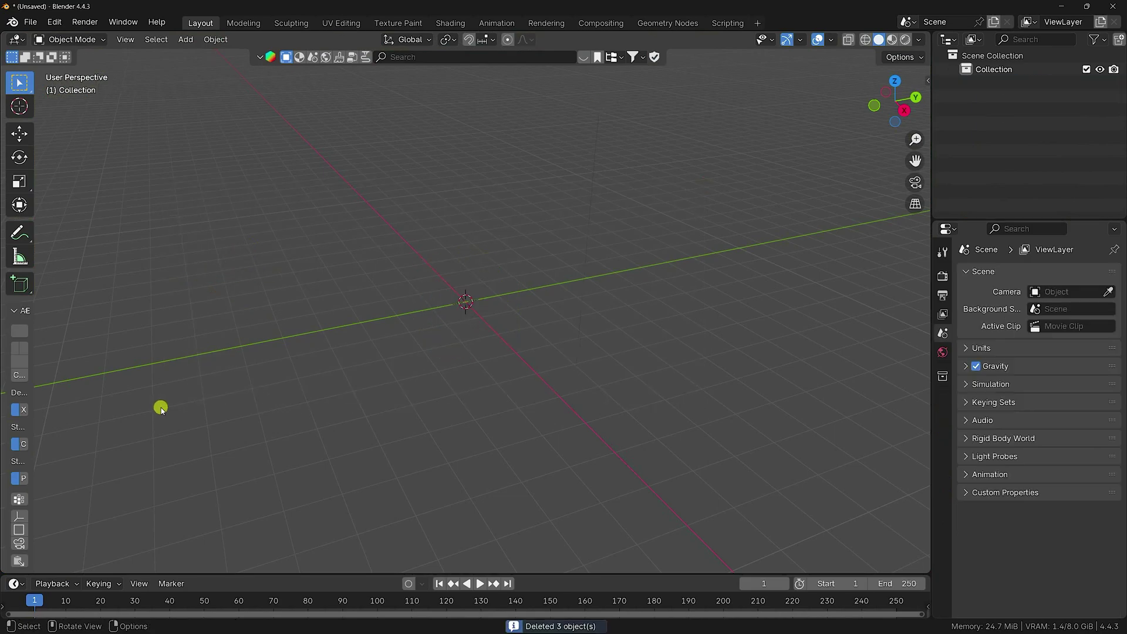
pyautogui.click(186, 41)
pyautogui.moveTo(200, 55)
pyautogui.click(357, 53)
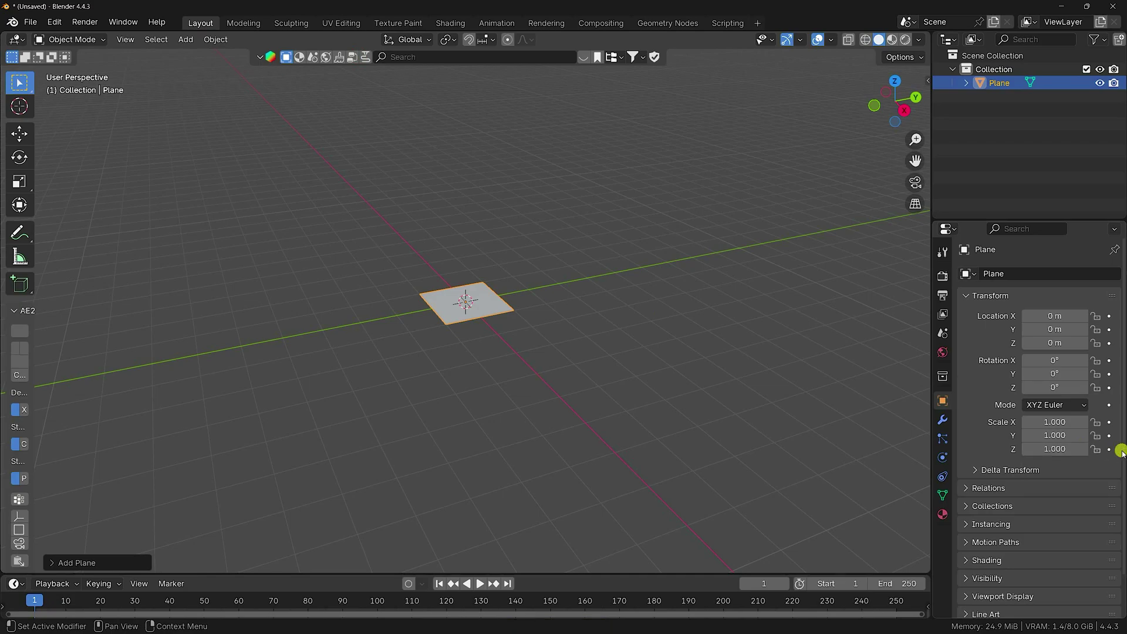
# - Set the plane's scale to 5 on the X, Y and Z axes
pyautogui.click(1064, 419)
pyautogui.write('5')
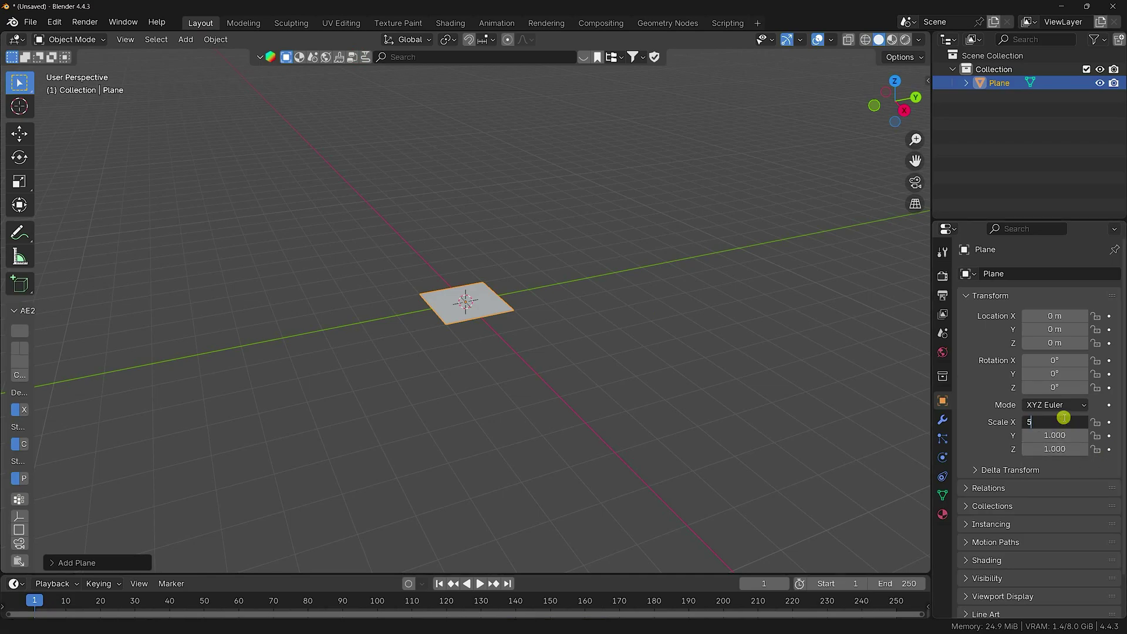
pyautogui.press('Tab')
pyautogui.write('5')
pyautogui.press('Tab')
pyautogui.write('5')
pyautogui.press('Return')
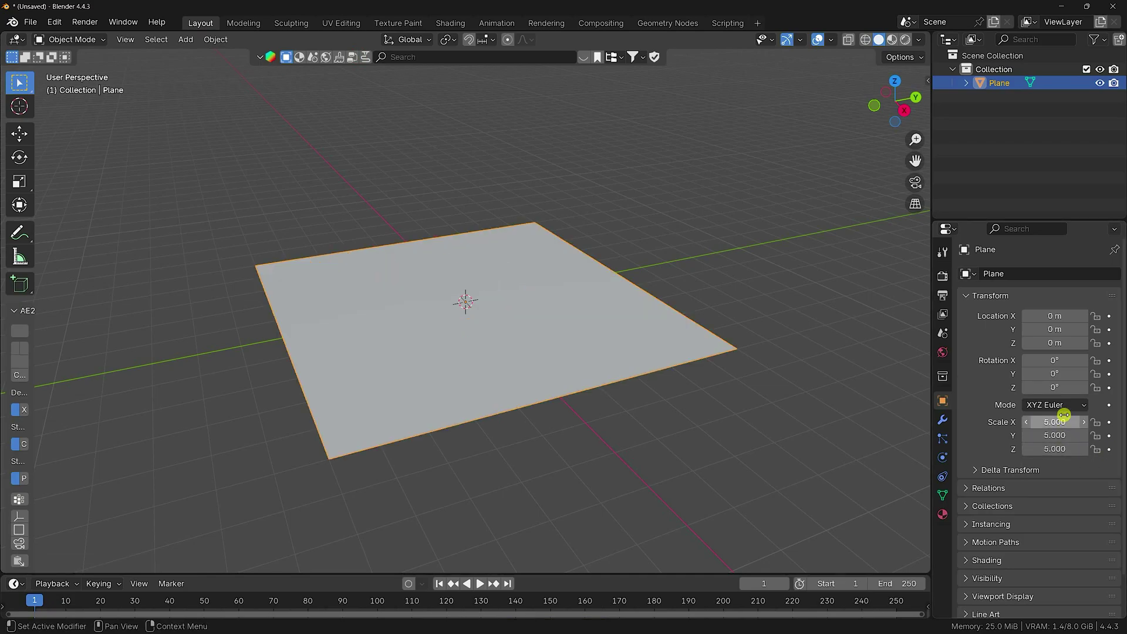
# - Add a cylinder mesh at the centre of the floor plane
pyautogui.moveTo(473, 393); pyautogui.dragTo(313, 290, button='middle')
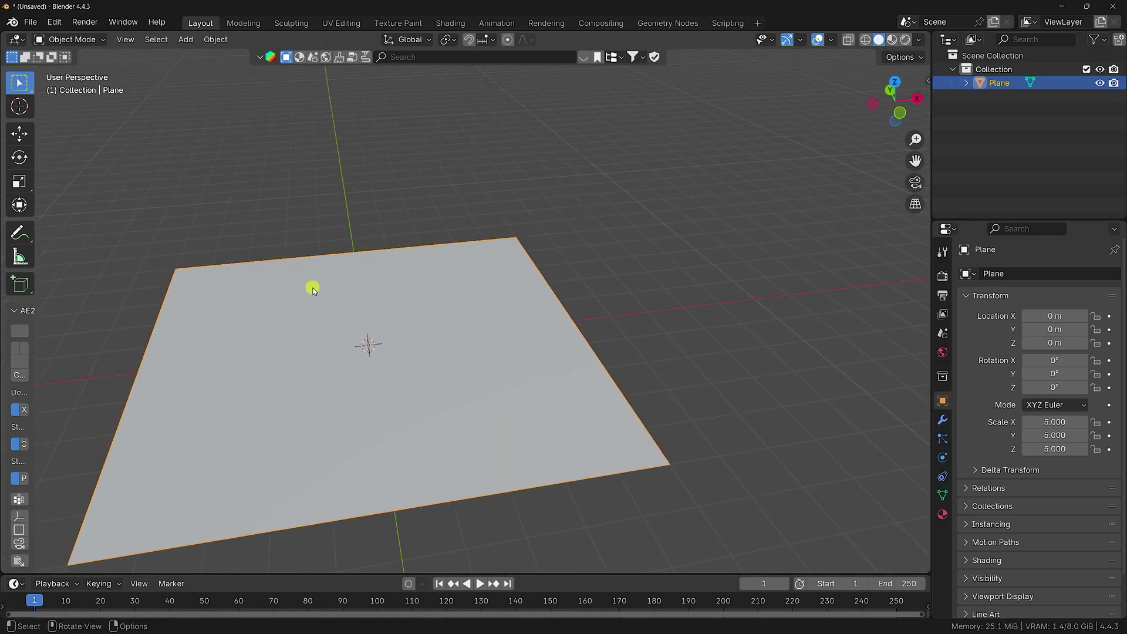
pyautogui.click(188, 47)
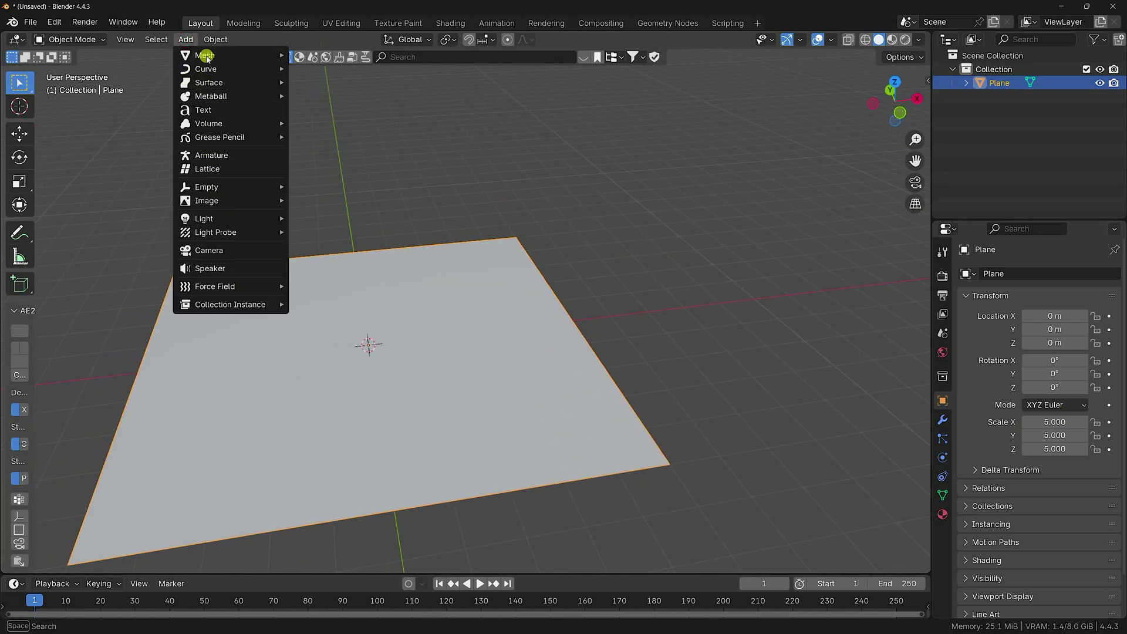
pyautogui.moveTo(207, 56)
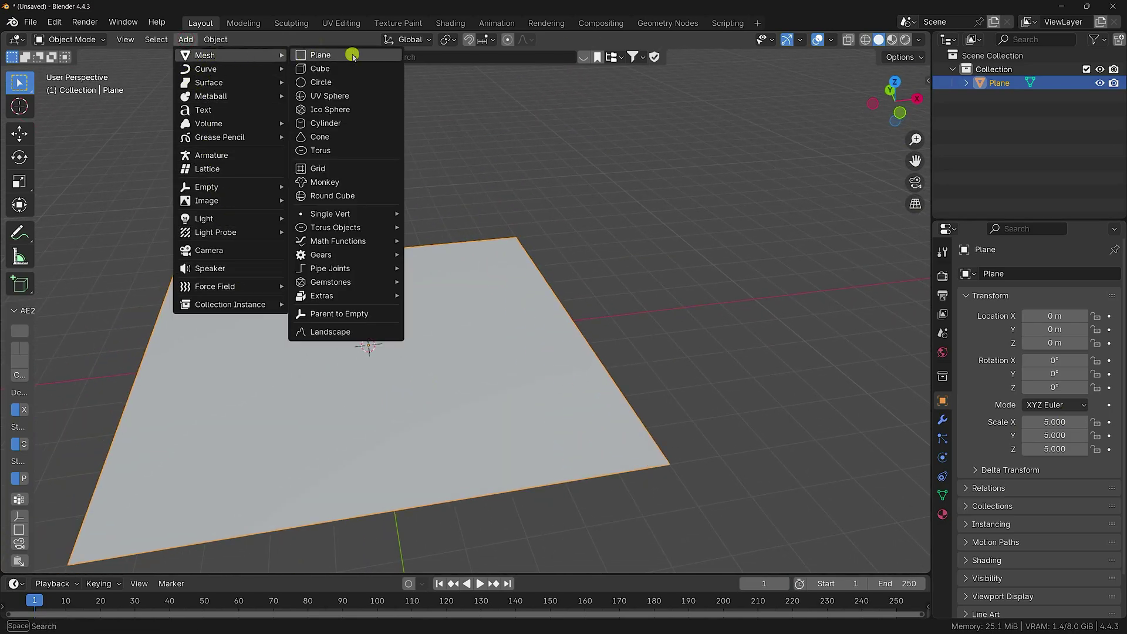
pyautogui.click(337, 124)
pyautogui.scroll(3, 335, 311)
pyautogui.scroll(2, 207, 463)
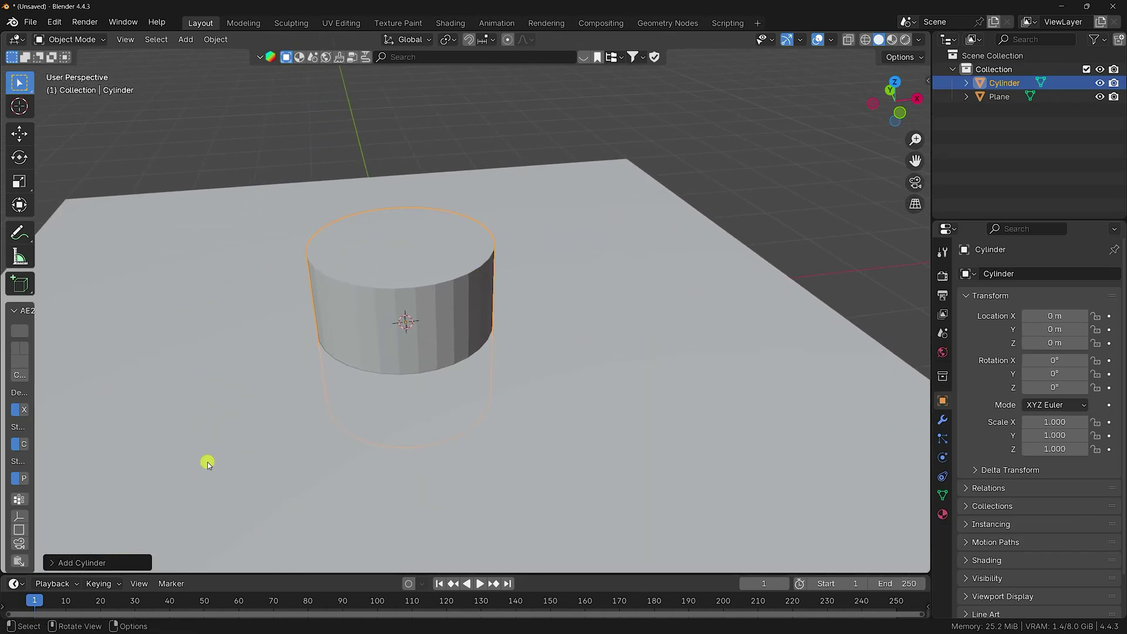
# - Give the new cylinder 220 vertices and a depth of 0.5 m
pyautogui.click(74, 562)
pyautogui.click(178, 397)
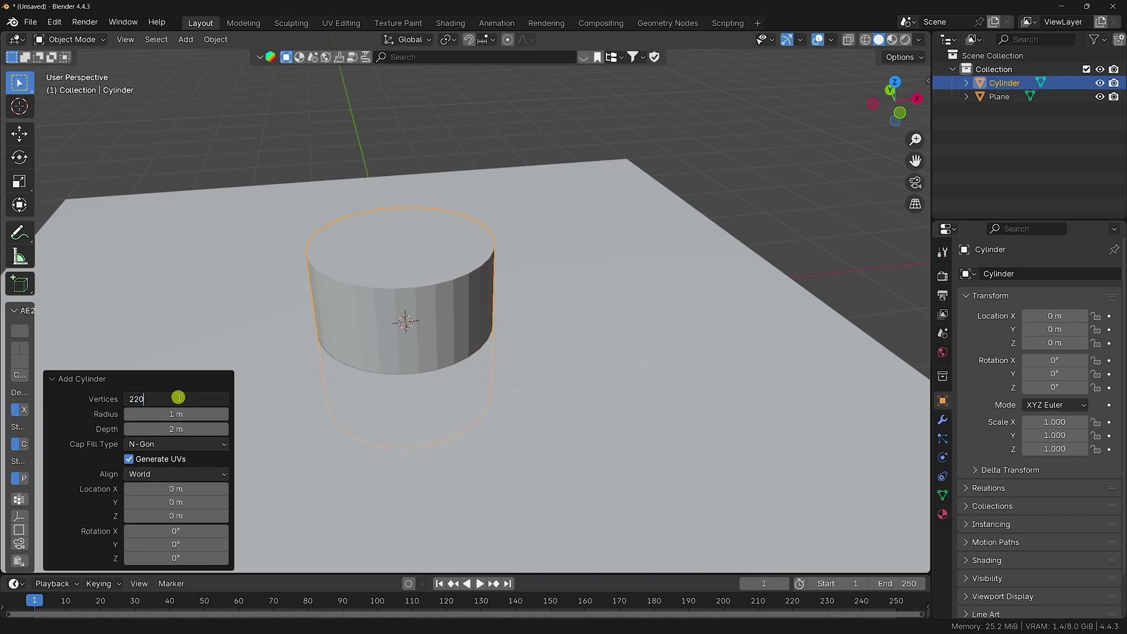
pyautogui.press('Tab')
pyautogui.press('Tab')
pyautogui.write('0')
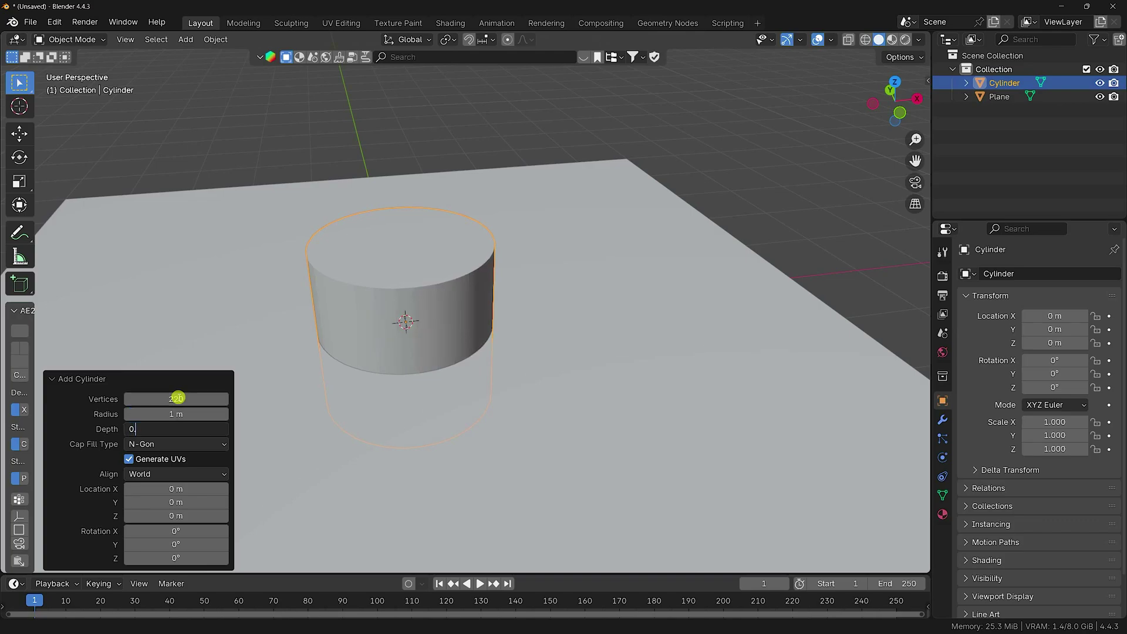
pyautogui.write('.5')
pyautogui.press('Return')
# - Lower the cylinder into the floor plane to a Z location of about -0.088 m
pyautogui.scroll(3, 271, 375)
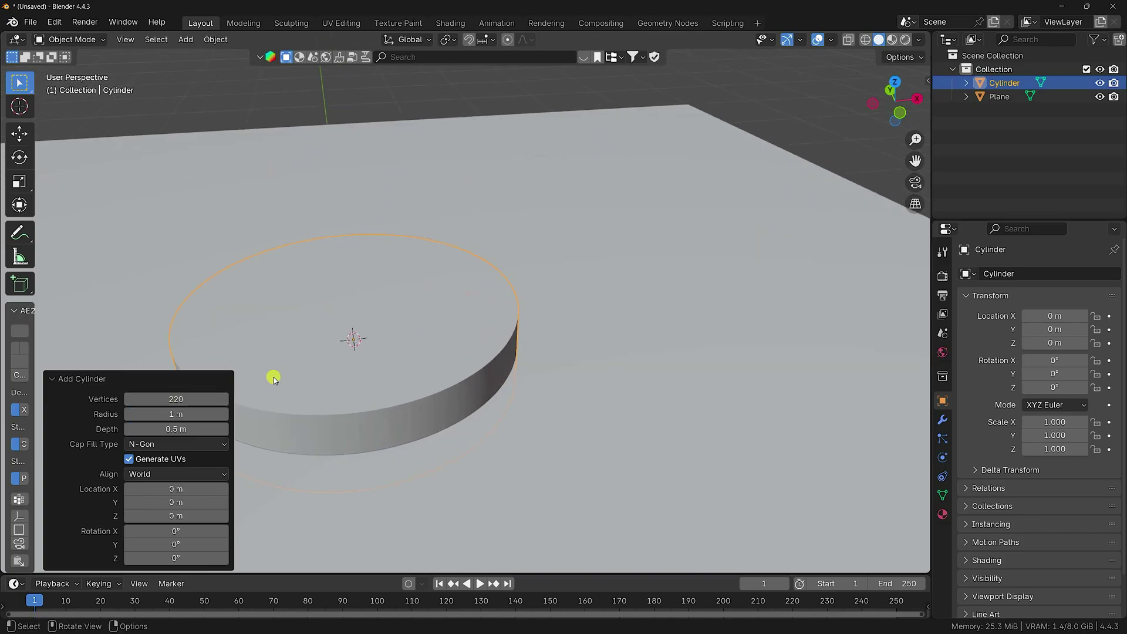
pyautogui.moveTo(355, 374); pyautogui.dragTo(329, 328, button='middle')
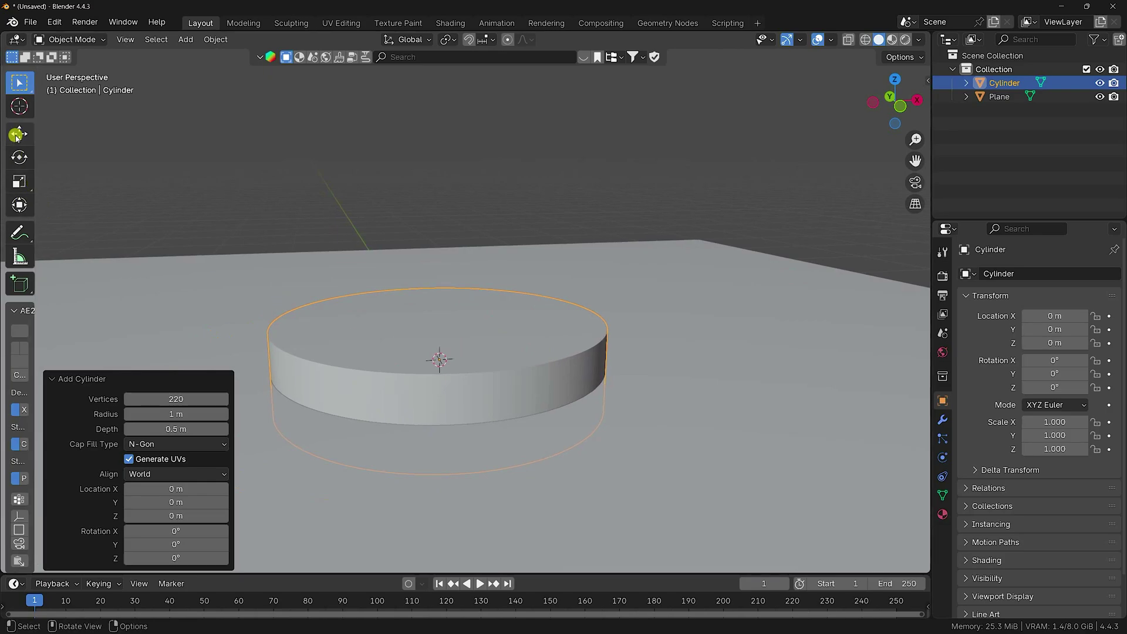
pyautogui.click(18, 135)
pyautogui.moveTo(433, 309); pyautogui.dragTo(423, 326)
pyautogui.click(406, 221)
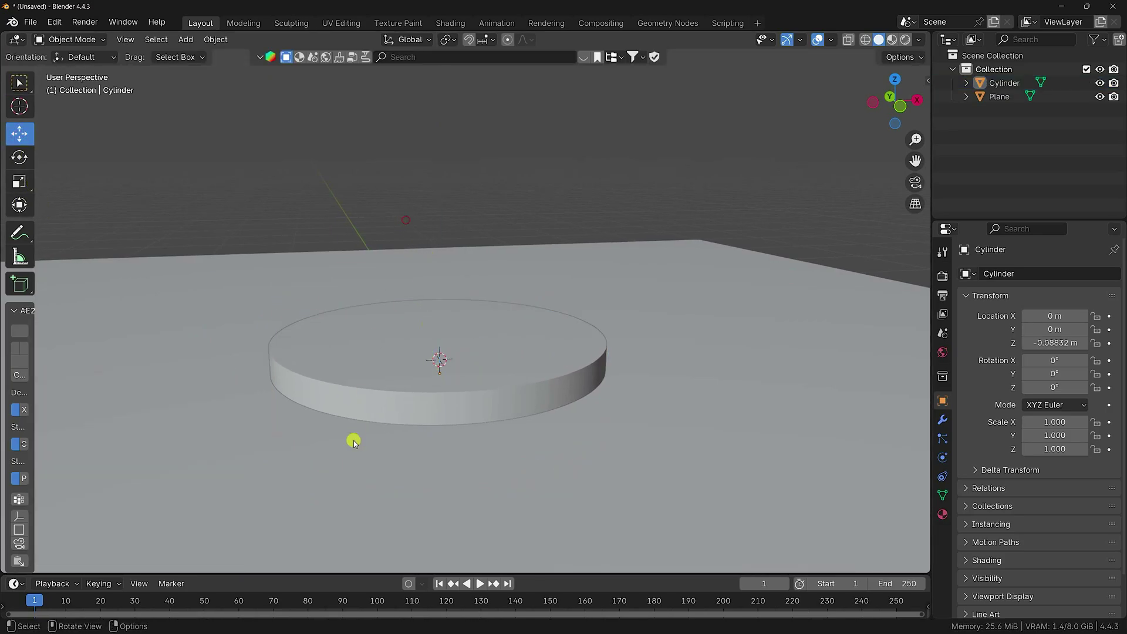
# - Duplicate the cylinder in place, scale the copy to about 0.911 and raise it to a Z location of about 0.009 m
pyautogui.click(390, 350)
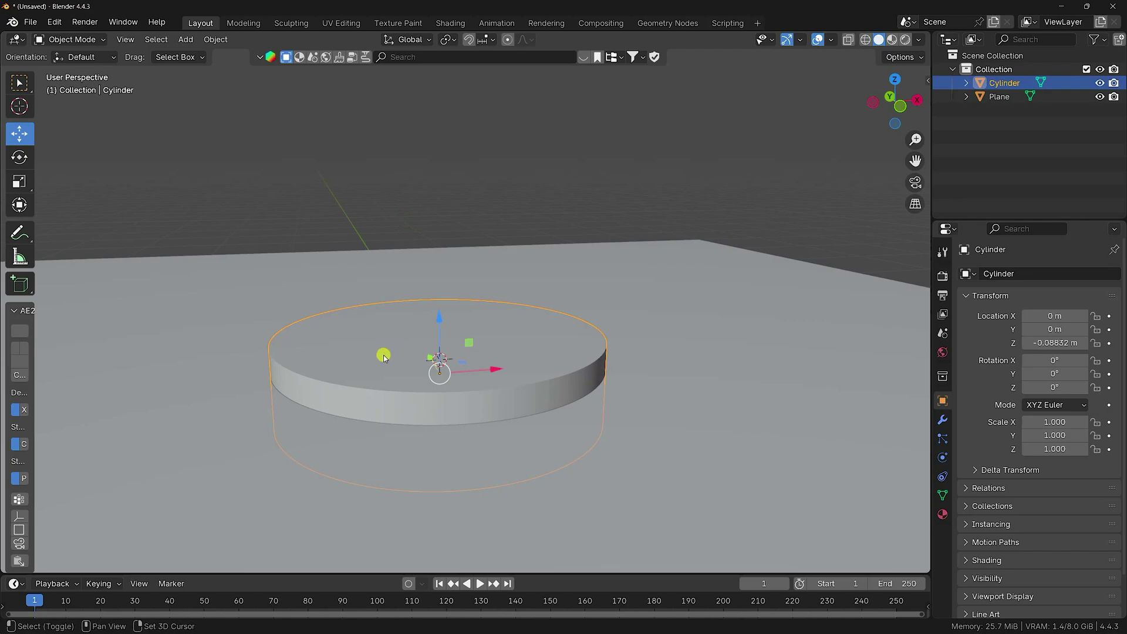
pyautogui.hotkey('shift', 'd')
pyautogui.rightClick(383, 355)
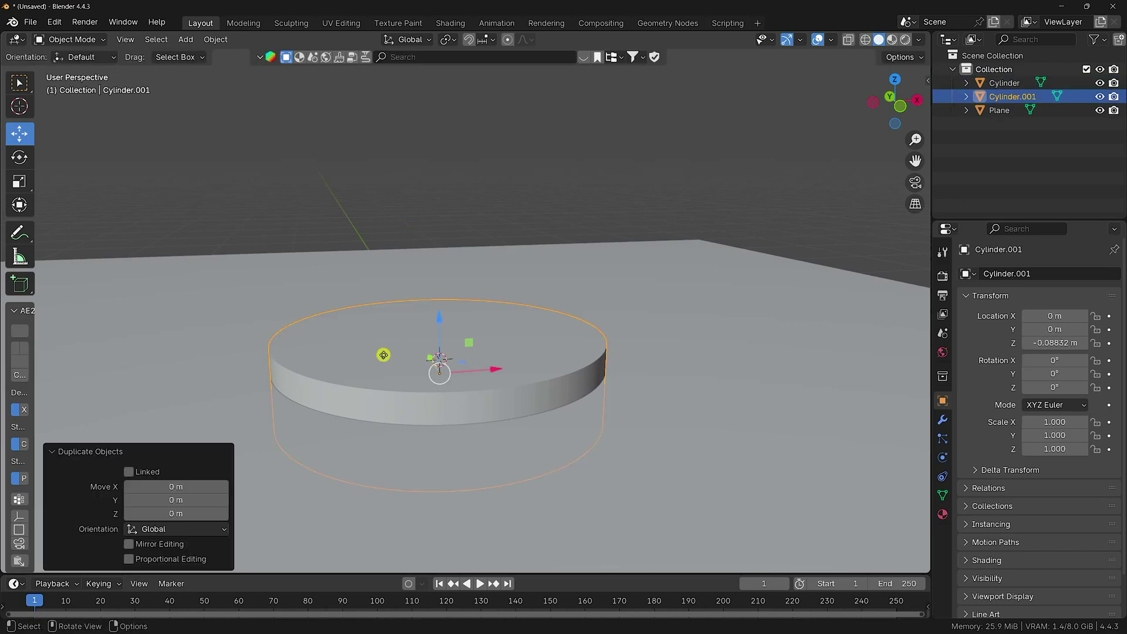
pyautogui.press('s')
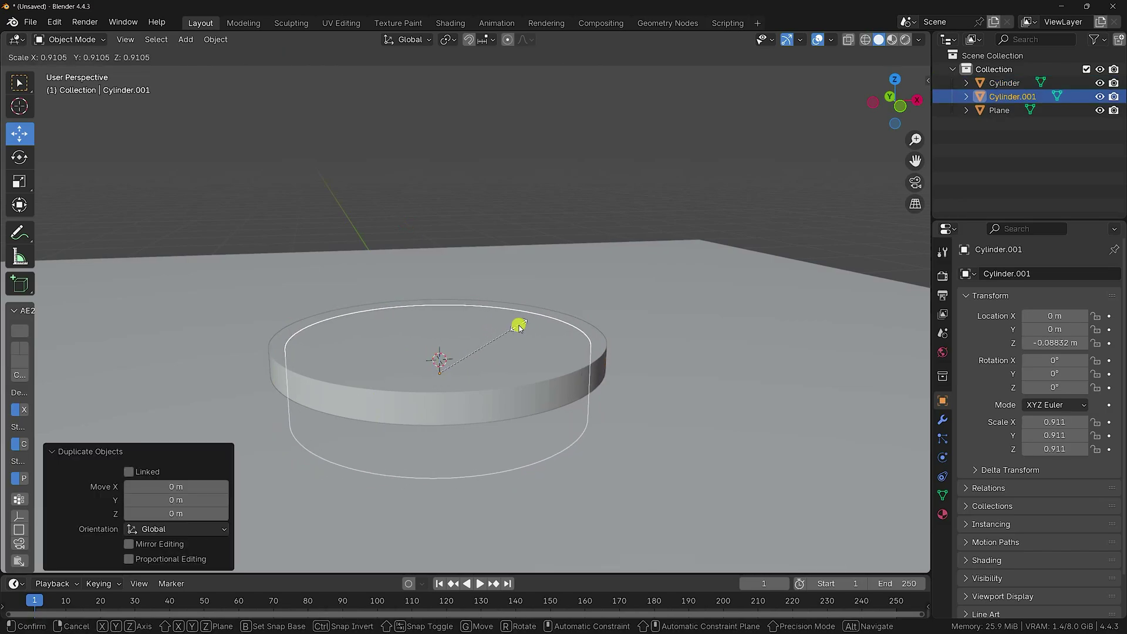
pyautogui.click(518, 325)
pyautogui.moveTo(444, 322); pyautogui.dragTo(439, 299)
pyautogui.click(467, 169)
# - Add a camera and move it in front of the podium to about -4.43 m in Y and 0.476 m in Z
pyautogui.moveTo(437, 293); pyautogui.dragTo(402, 349, button='middle')
pyautogui.scroll(-6, 402, 349)
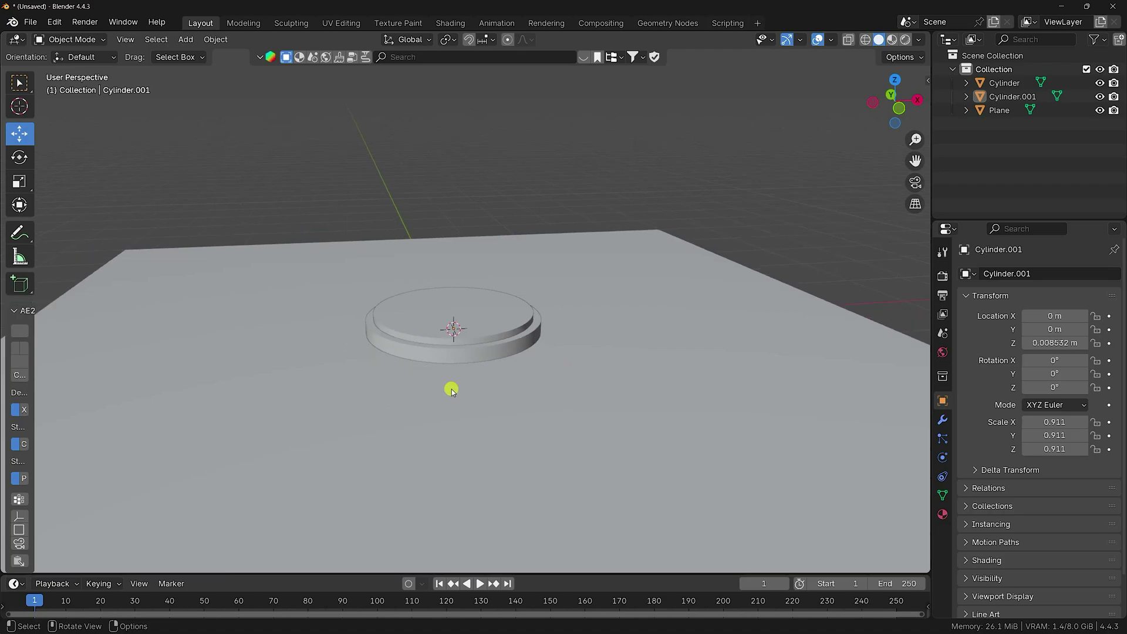
pyautogui.click(186, 40)
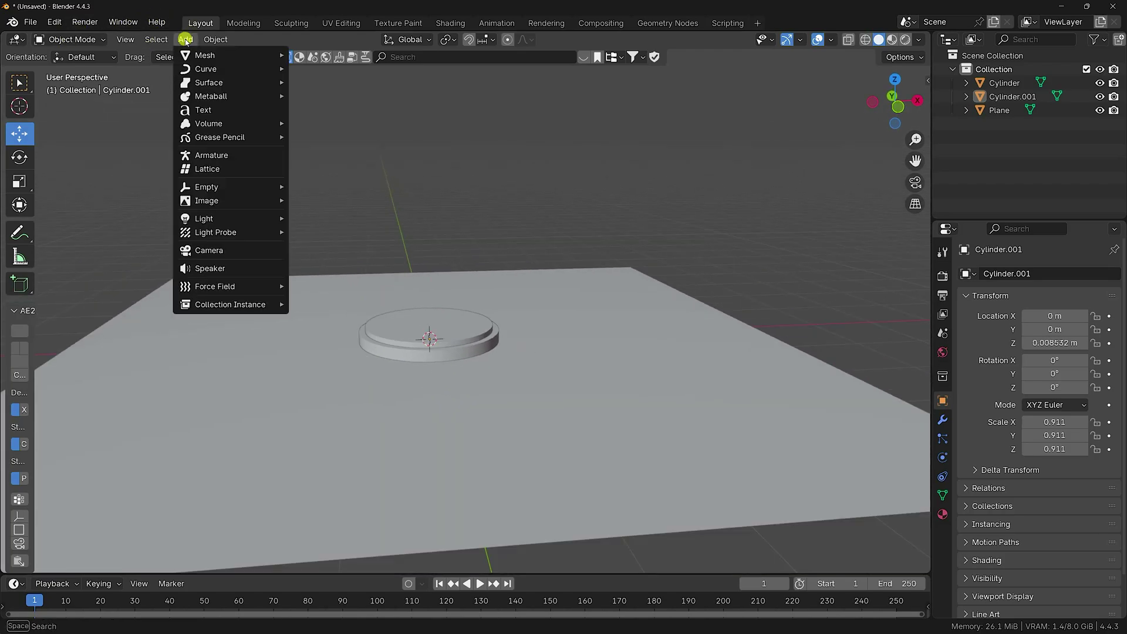
pyautogui.click(208, 250)
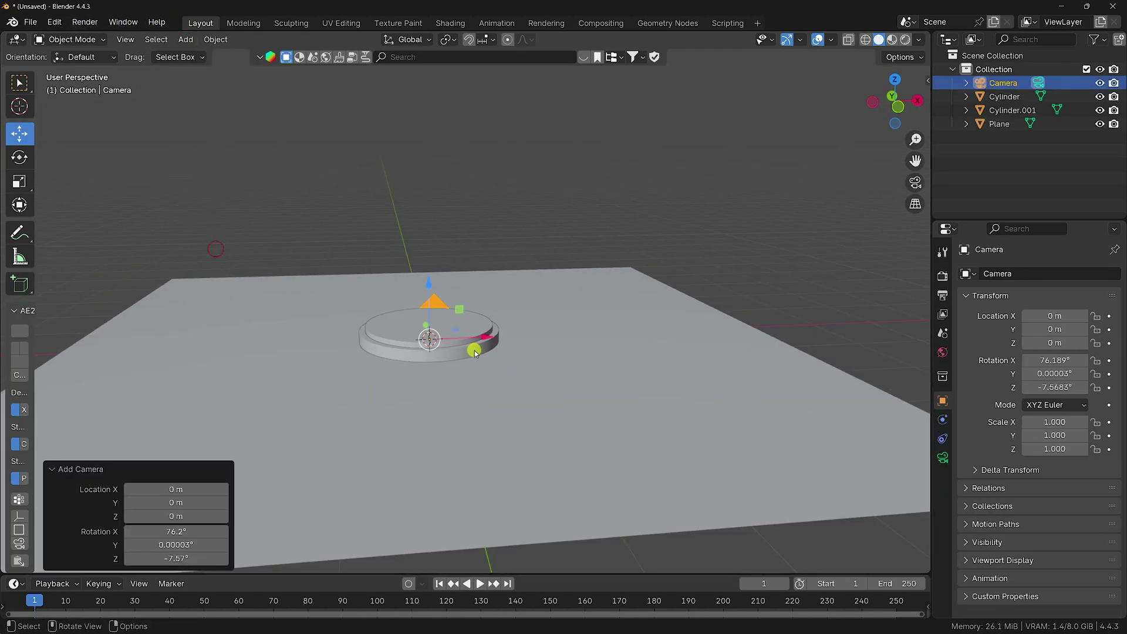
pyautogui.moveTo(470, 346); pyautogui.dragTo(316, 352, button='middle')
pyautogui.moveTo(350, 355); pyautogui.dragTo(732, 397)
pyautogui.moveTo(772, 349); pyautogui.dragTo(774, 306)
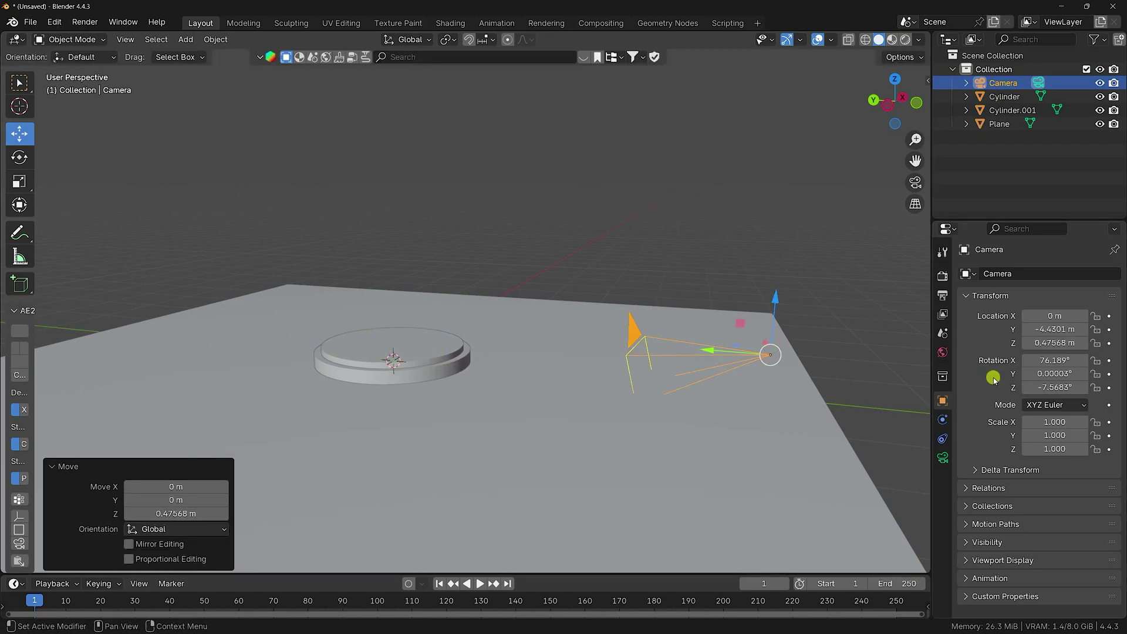
# - Set the camera's rotation to 90° on X and 0° on Y and Z, and look through the camera
pyautogui.click(1057, 358)
pyautogui.write('9')
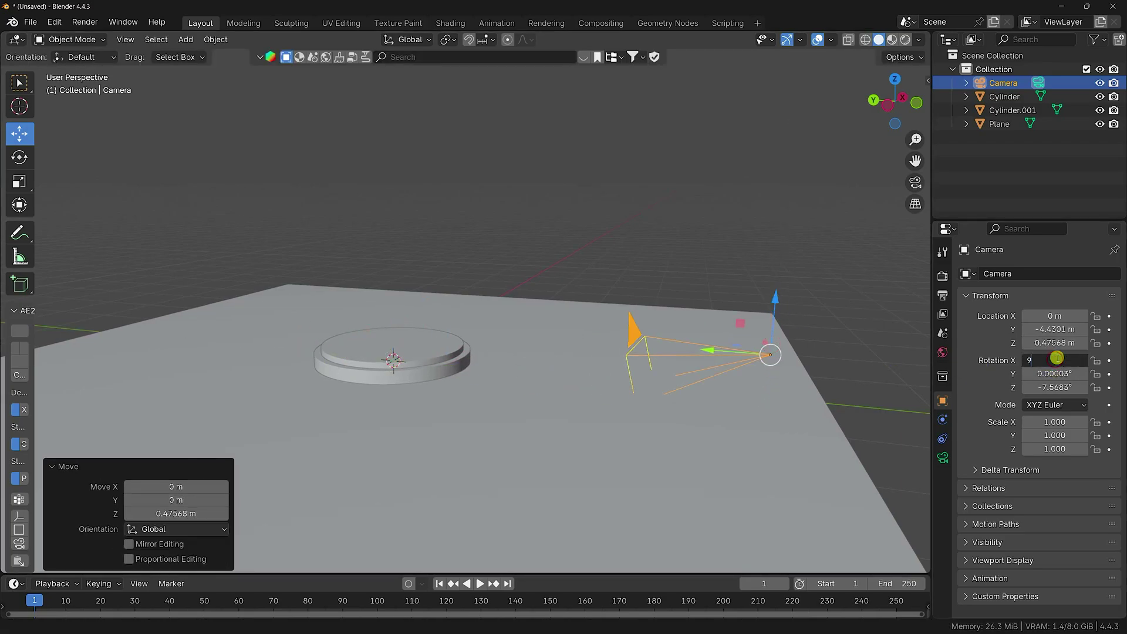
pyautogui.write('0')
pyautogui.press('Tab')
pyautogui.write('0')
pyautogui.press('Tab')
pyautogui.write('0')
pyautogui.press('Return')
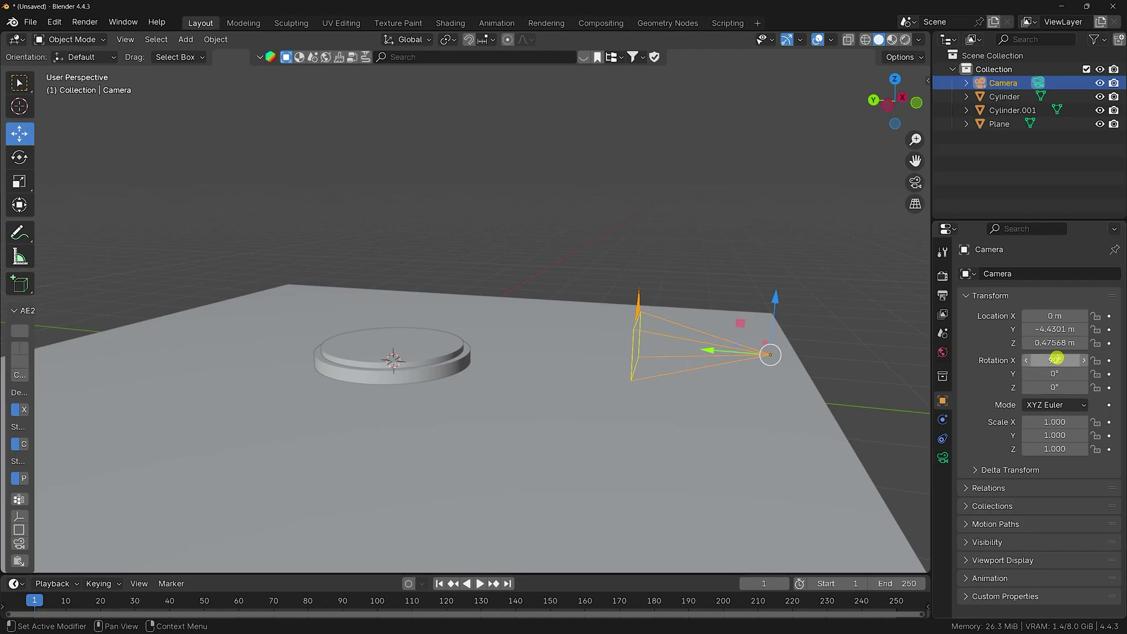
pyautogui.press('KP_0')
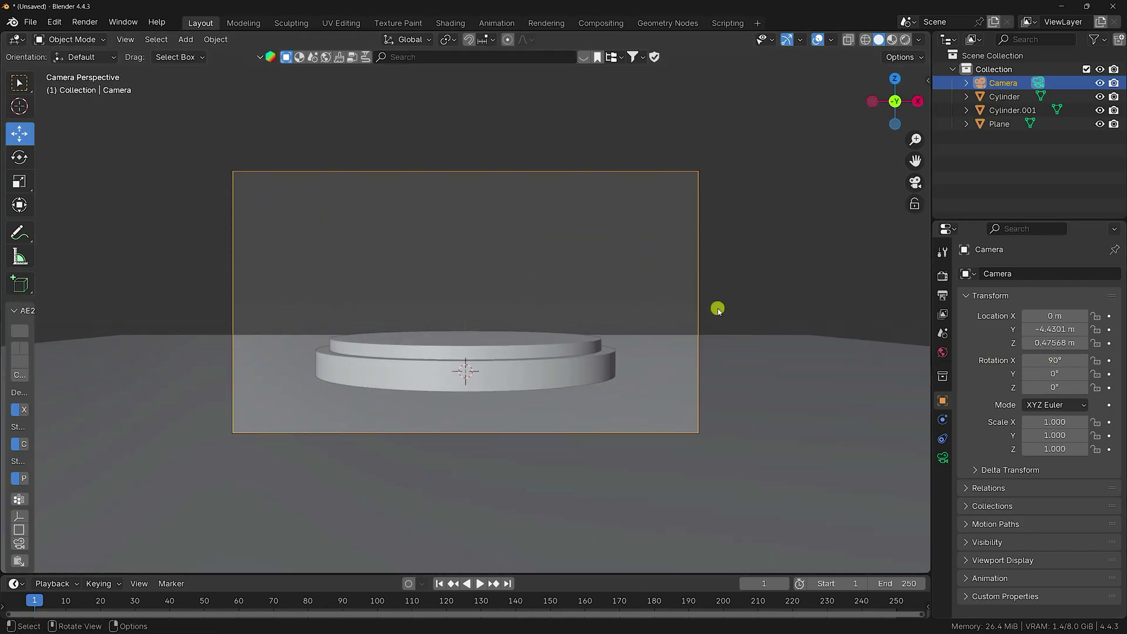
# - Duplicate the floor plane in place and rotate the copy to 90° on X as a backdrop wall
pyautogui.scroll(-2, 568, 276)
pyautogui.moveTo(569, 285); pyautogui.dragTo(667, 319, button='middle')
pyautogui.scroll(-5, 667, 319)
pyautogui.click(551, 404)
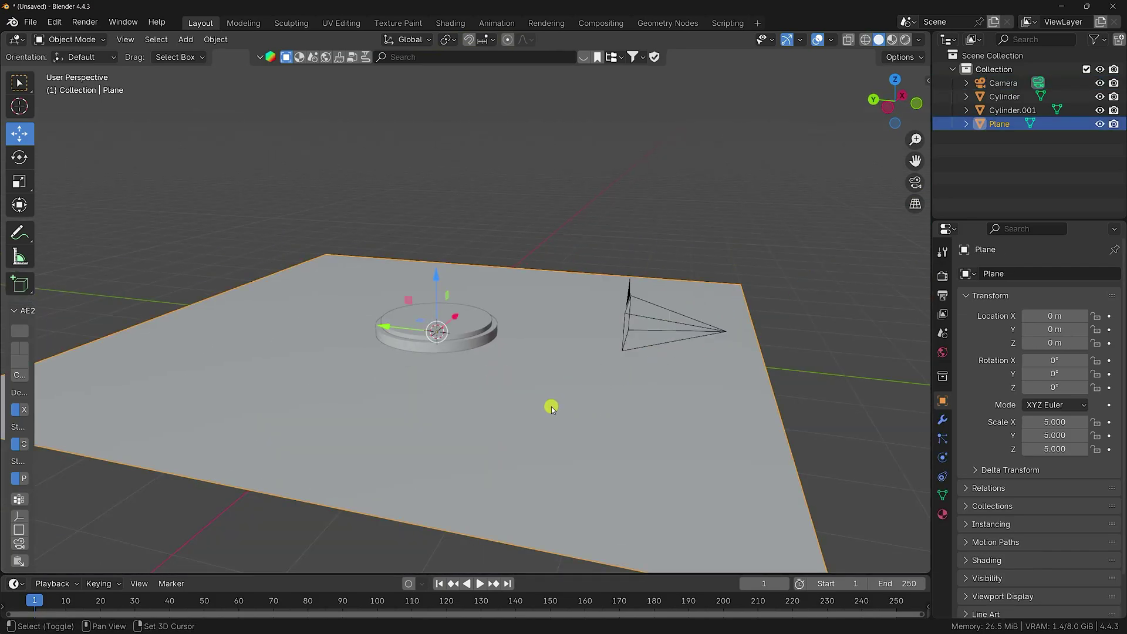
pyautogui.hotkey('shift', 'd')
pyautogui.rightClick(550, 406)
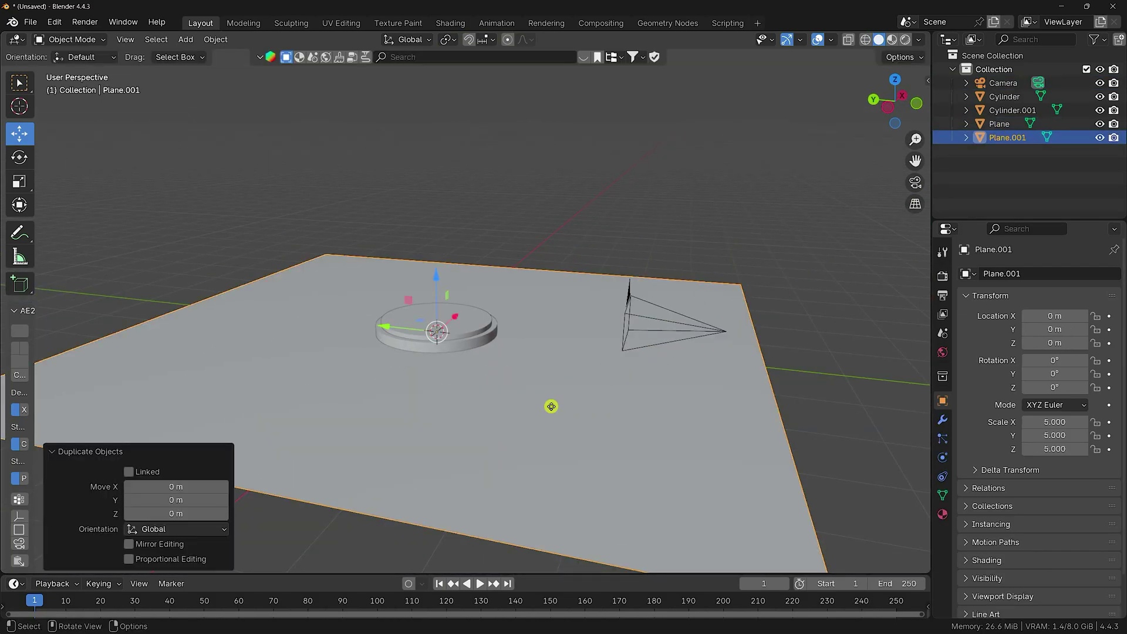
pyautogui.click(1065, 353)
pyautogui.write('90')
pyautogui.press('Return')
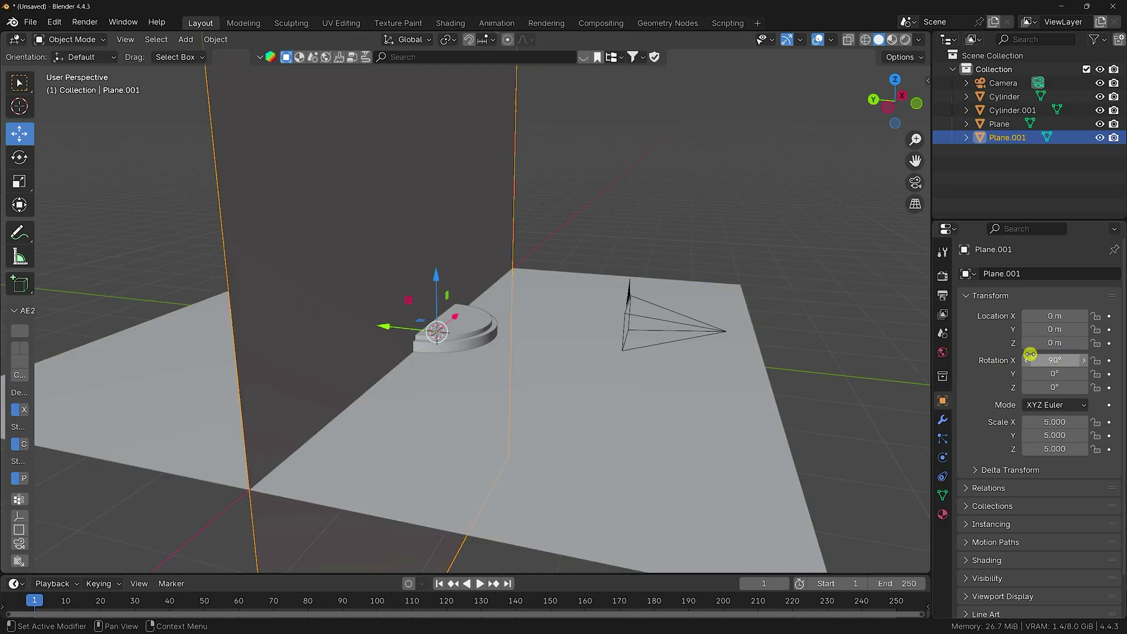
# - Move the upright plane behind the podium to about 2.92 m in Y and fit the camera view to the viewport
pyautogui.moveTo(367, 329); pyautogui.dragTo(225, 323)
pyautogui.moveTo(226, 324); pyautogui.dragTo(348, 368, button='middle')
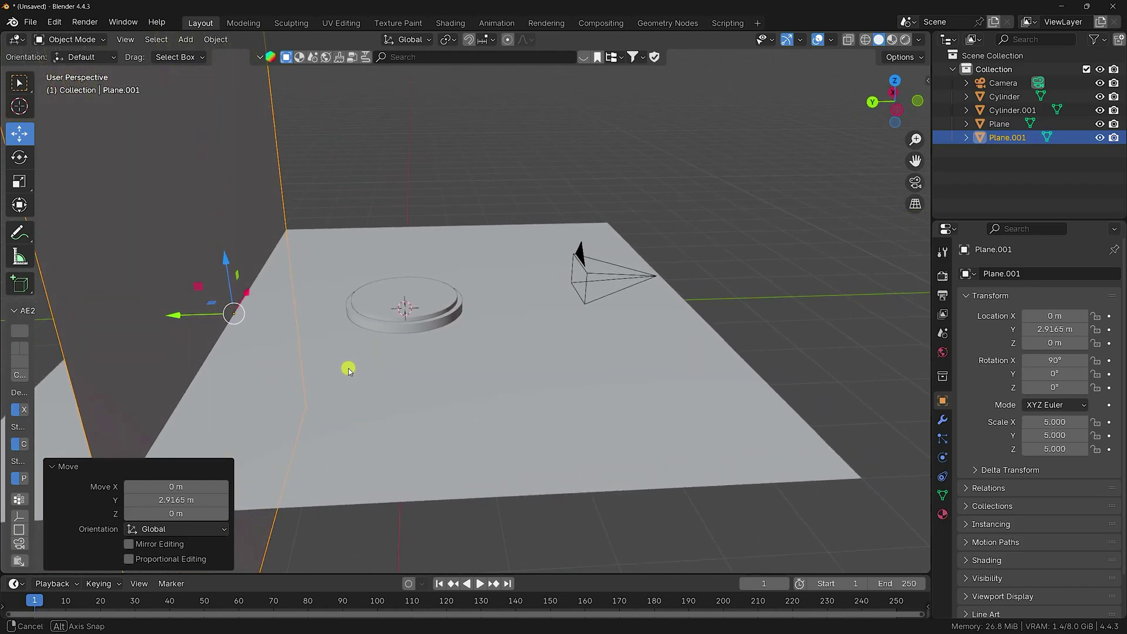
pyautogui.press('KP_0')
pyautogui.press('Home')
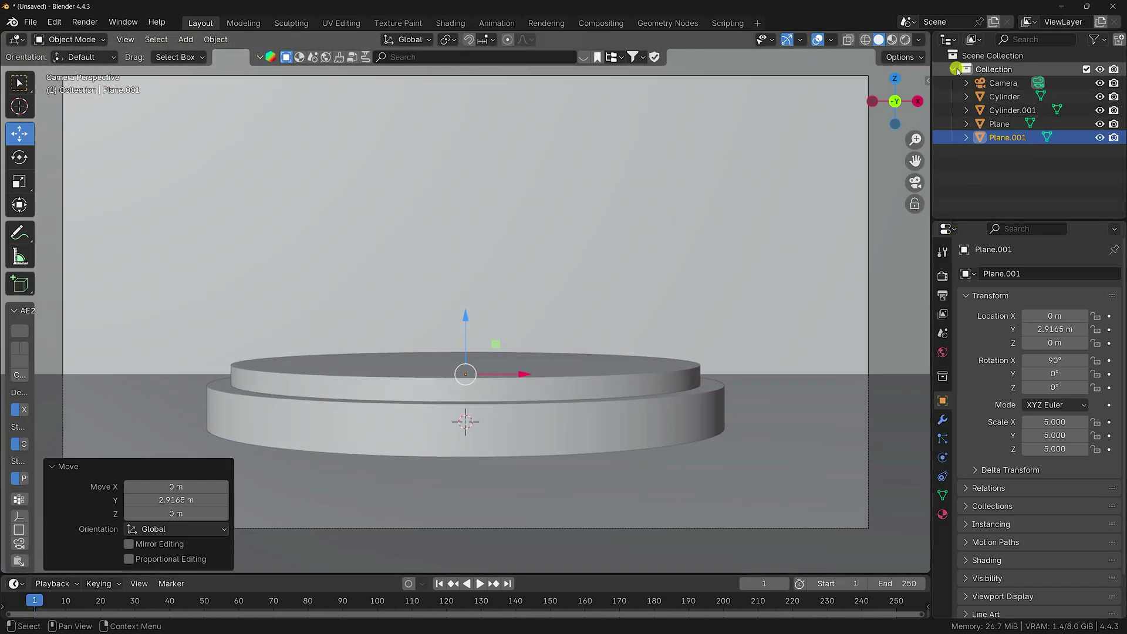
# - Collapse the scene's main collection in the outliner and switch to the Chrome window with the headphone tutorial's Gumroad page
pyautogui.click(954, 69)
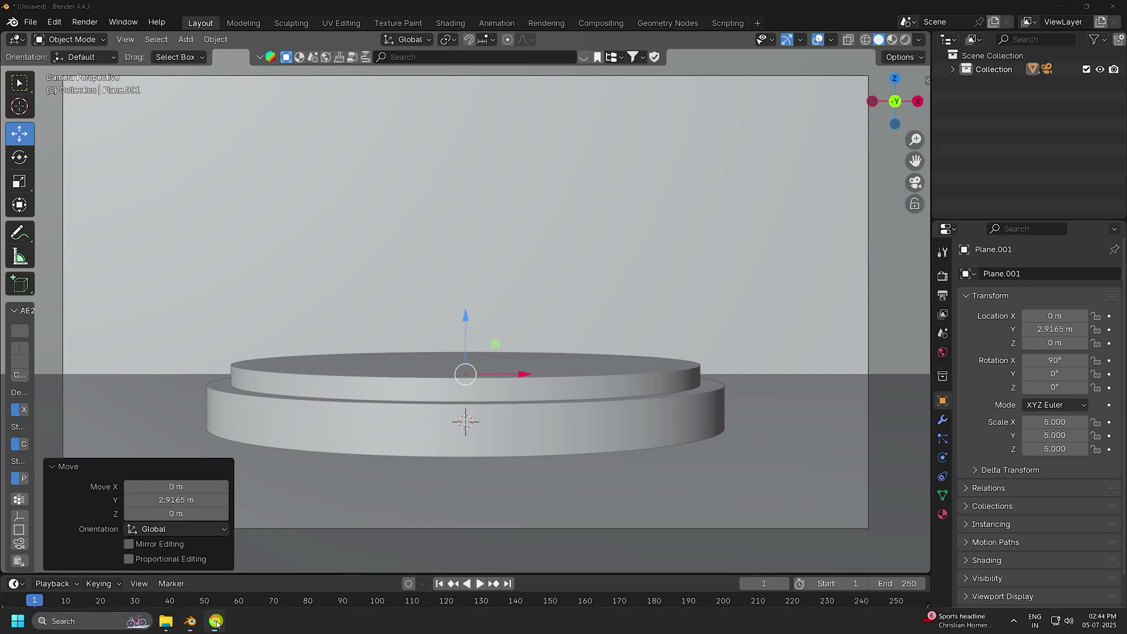
pyautogui.click(216, 621)
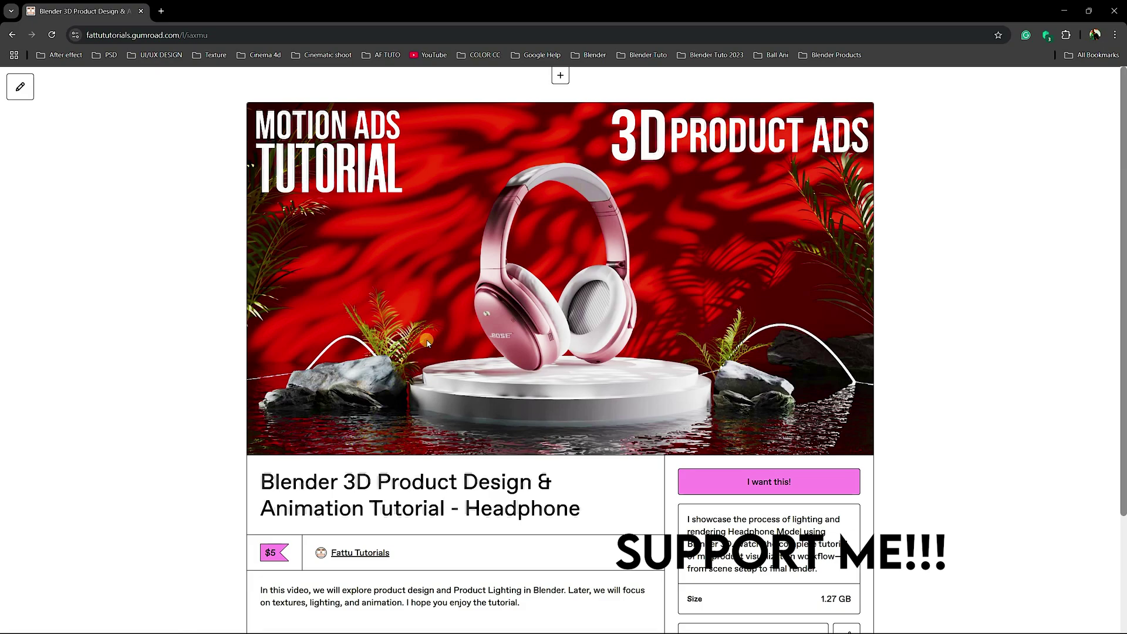
# - Switch back to Blender and import the Bose QC35 headphone glTF model from the HeadPhone 3D Model folder
pyautogui.click(1075, 11)
pyautogui.click(31, 13)
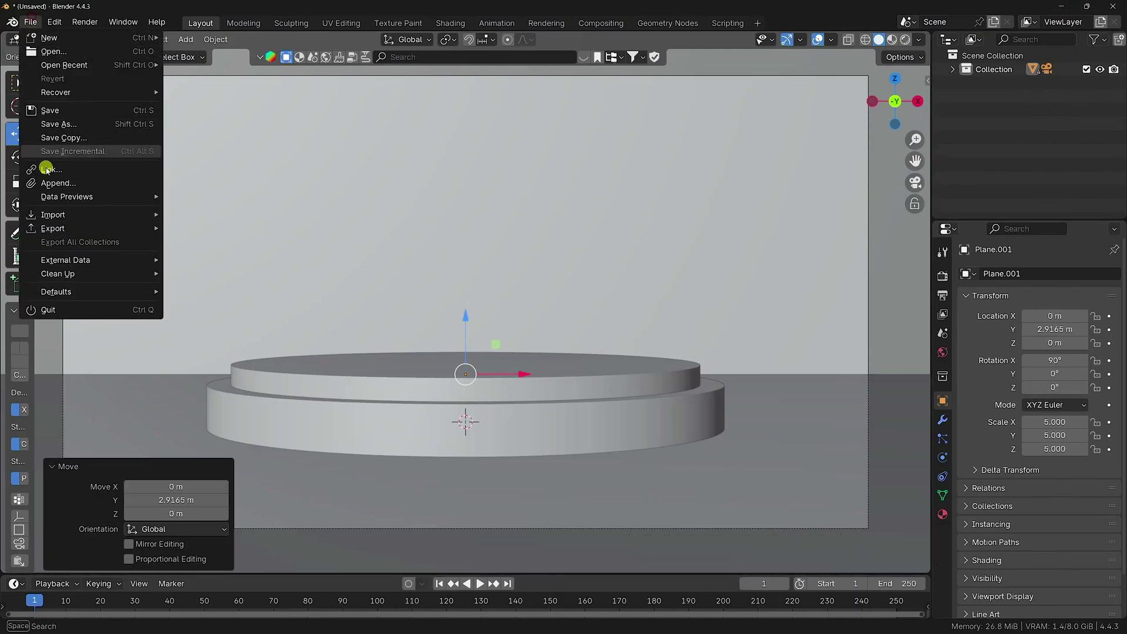
pyautogui.moveTo(69, 214)
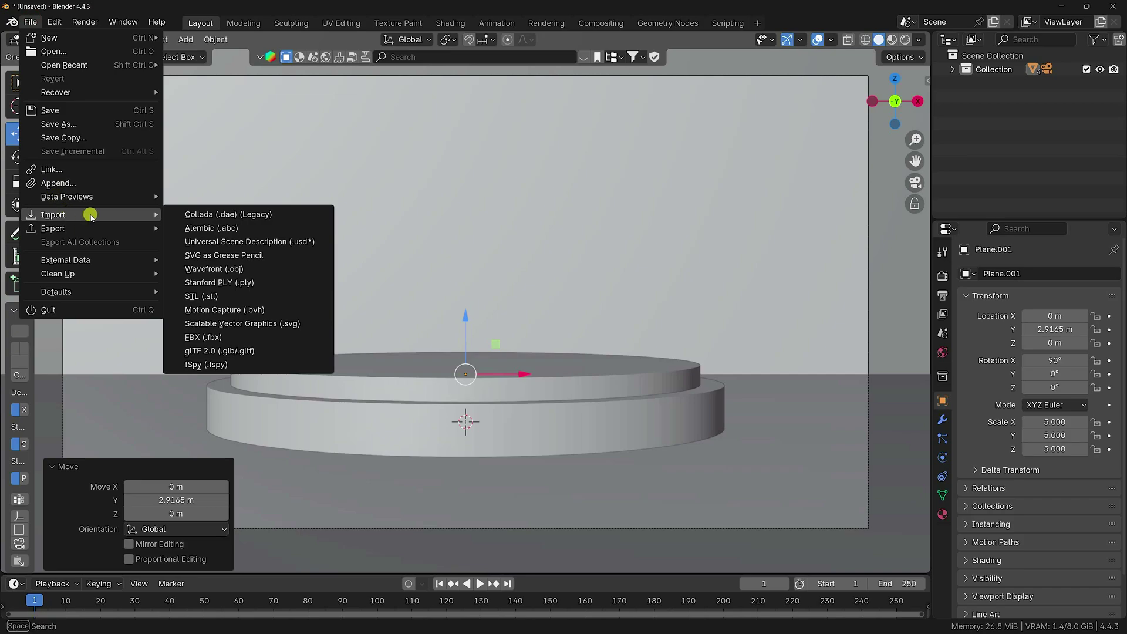
pyautogui.click(234, 351)
pyautogui.click(210, 482)
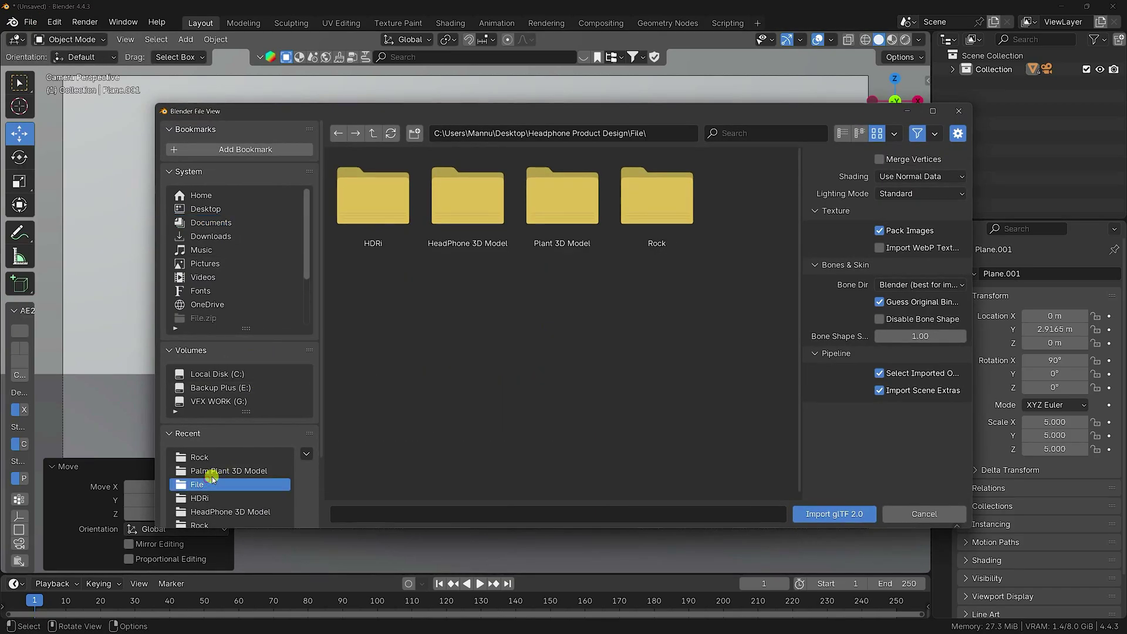
pyautogui.doubleClick(474, 222)
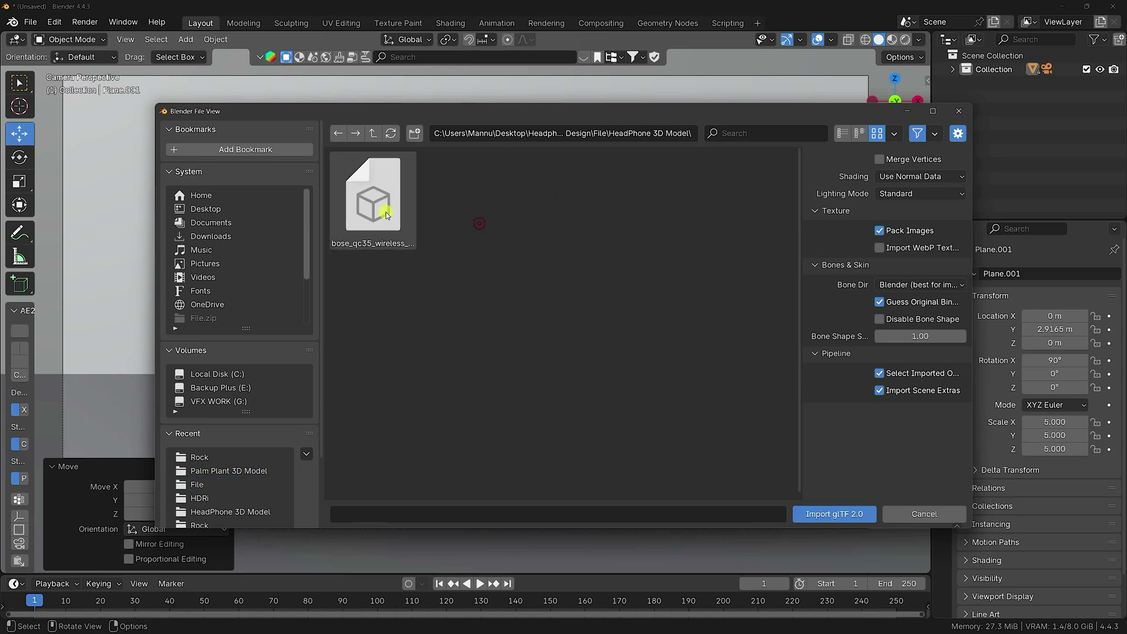
pyautogui.click(385, 211)
pyautogui.click(837, 515)
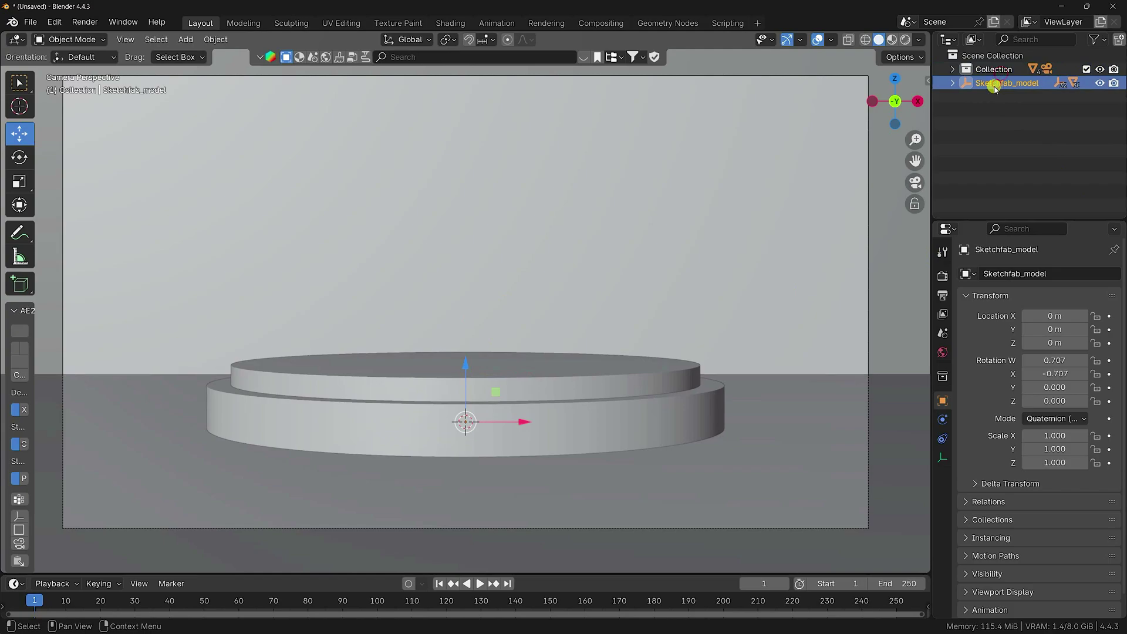
# - Scale the headphone model to 8 on all axes and raise it onto the podium at about 0.244 m in Z
pyautogui.click(1054, 435)
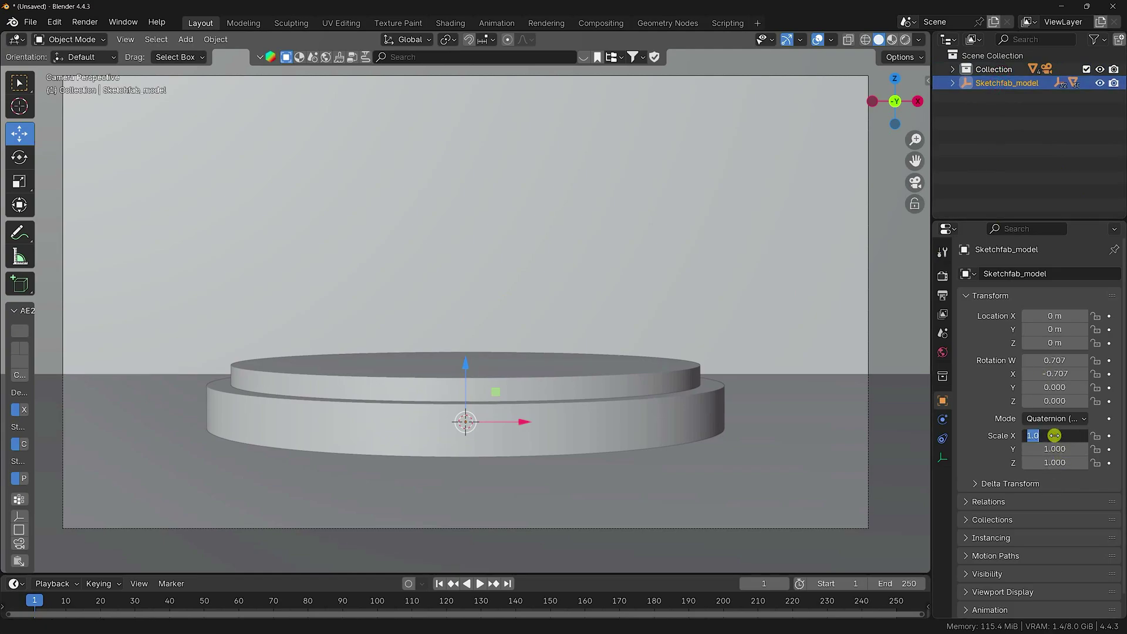
pyautogui.write('8')
pyautogui.press('Return')
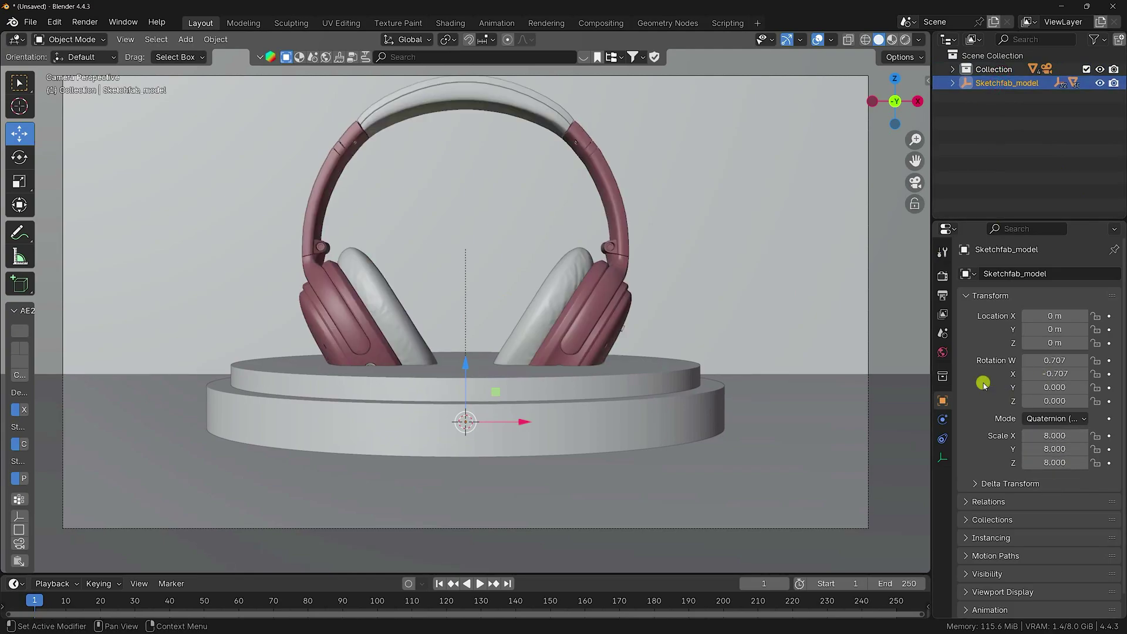
pyautogui.scroll(-3, 444, 298)
pyautogui.moveTo(468, 315); pyautogui.dragTo(478, 277)
# - Move the camera farther back along Y until the whole headphones and podium fit in its frame
pyautogui.click(953, 69)
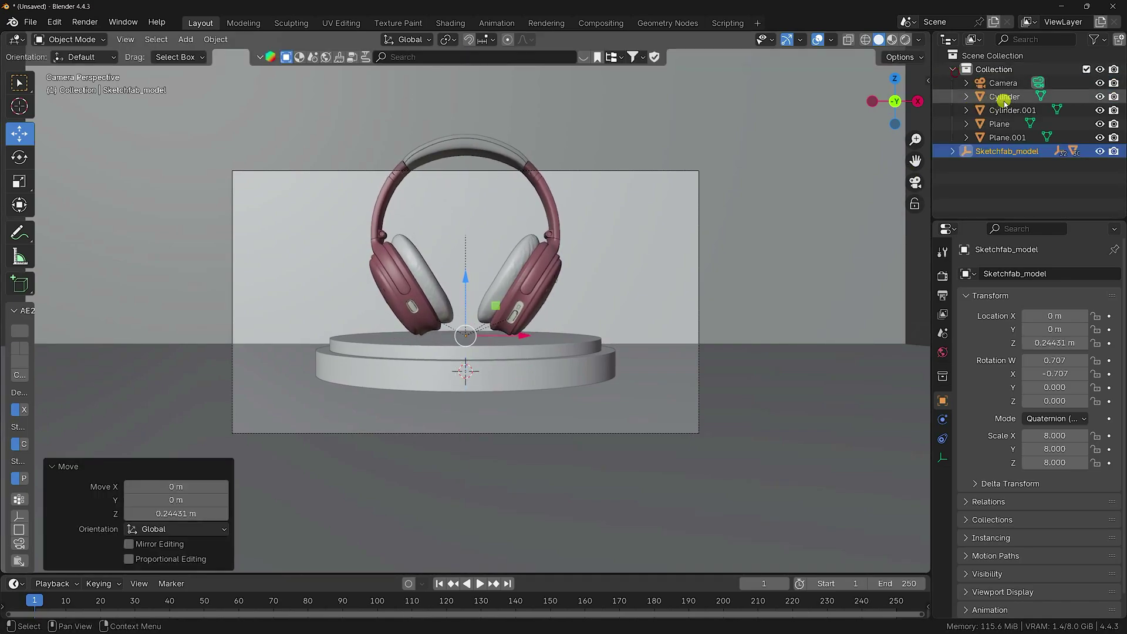
pyautogui.click(1002, 83)
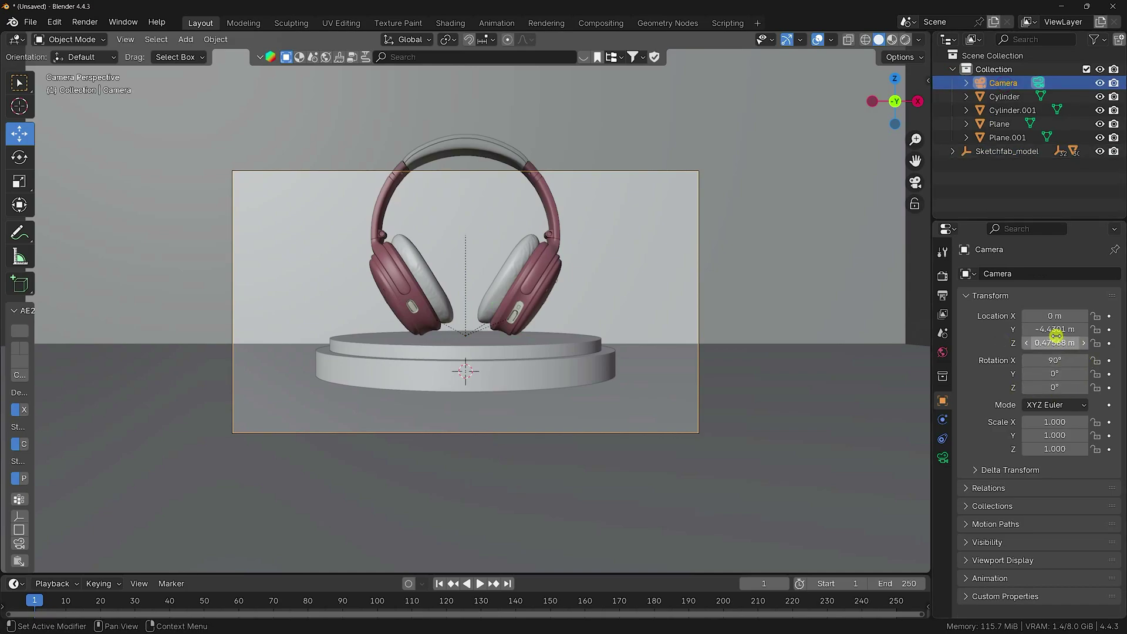
pyautogui.moveTo(1054, 329)
pyautogui.mouseDown()
pyautogui.moveTo(133, 330)
pyautogui.moveTo(1054, 349)
pyautogui.moveTo(169, 349)
pyautogui.mouseUp()
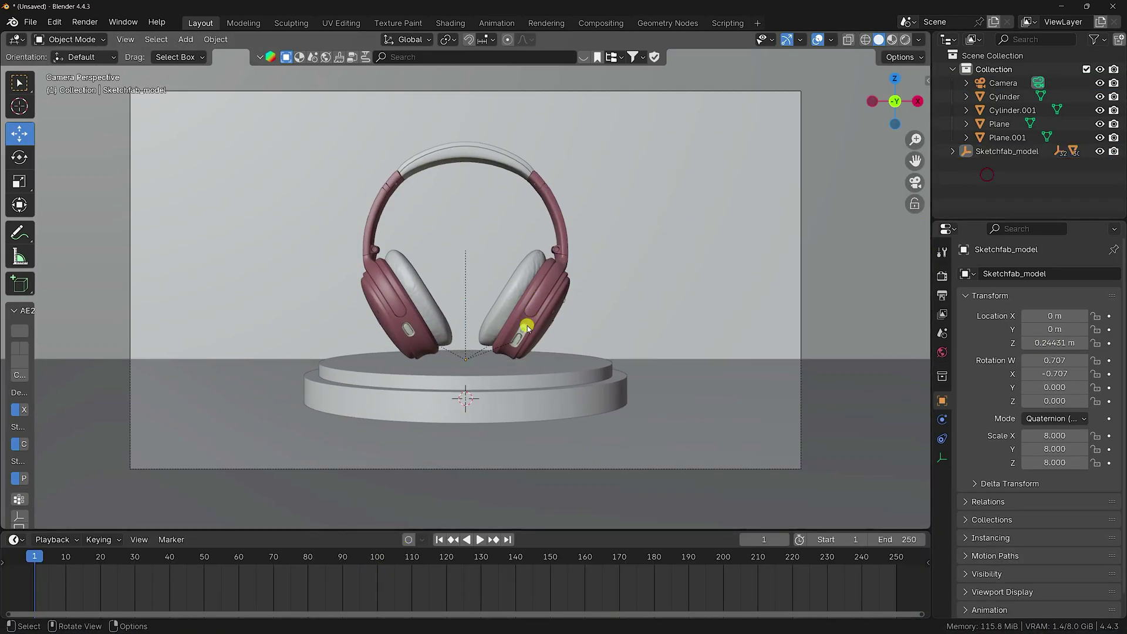
# - Keyframe the headphone model's resting location on the podium at frame 150
pyautogui.click(993, 151)
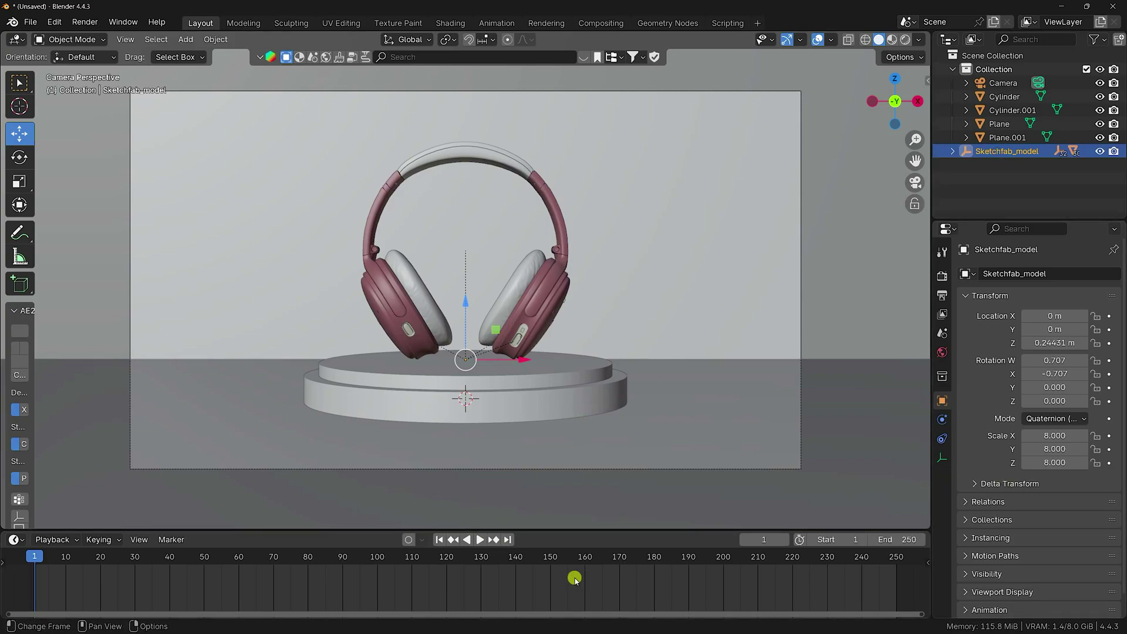
pyautogui.moveTo(580, 559); pyautogui.dragTo(551, 562)
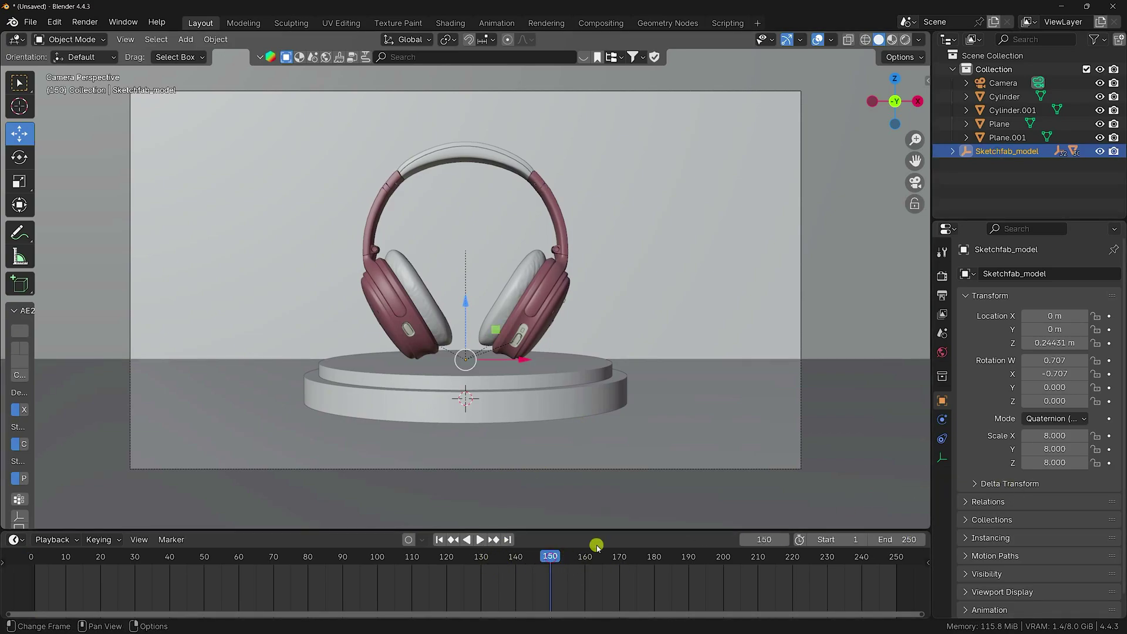
pyautogui.click(1052, 344)
pyautogui.press('Return')
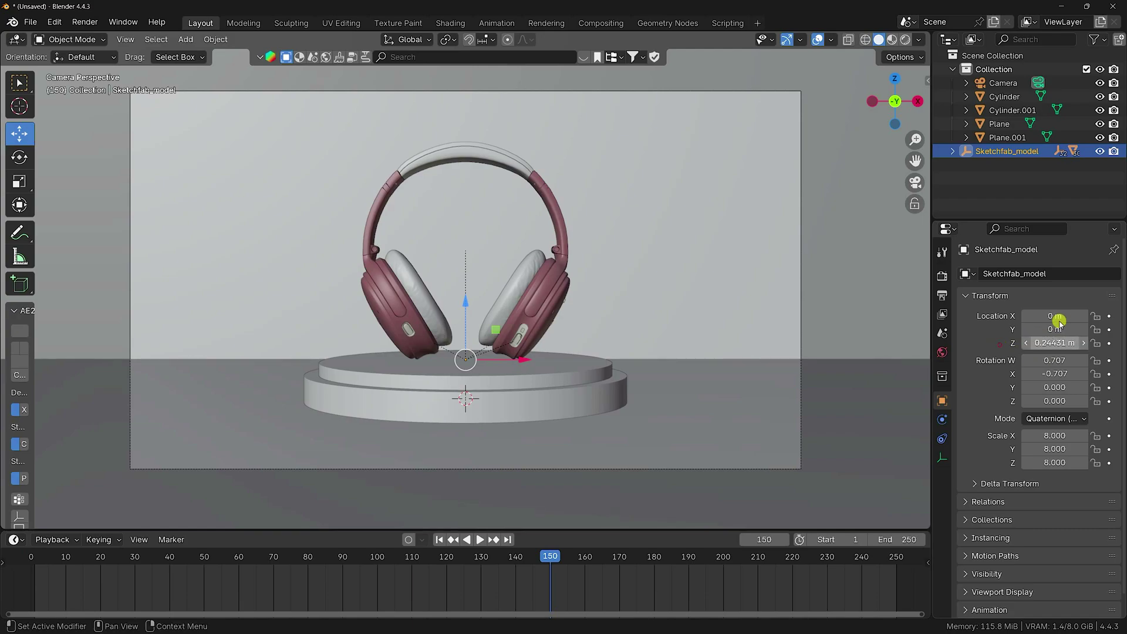
pyautogui.click(1112, 315)
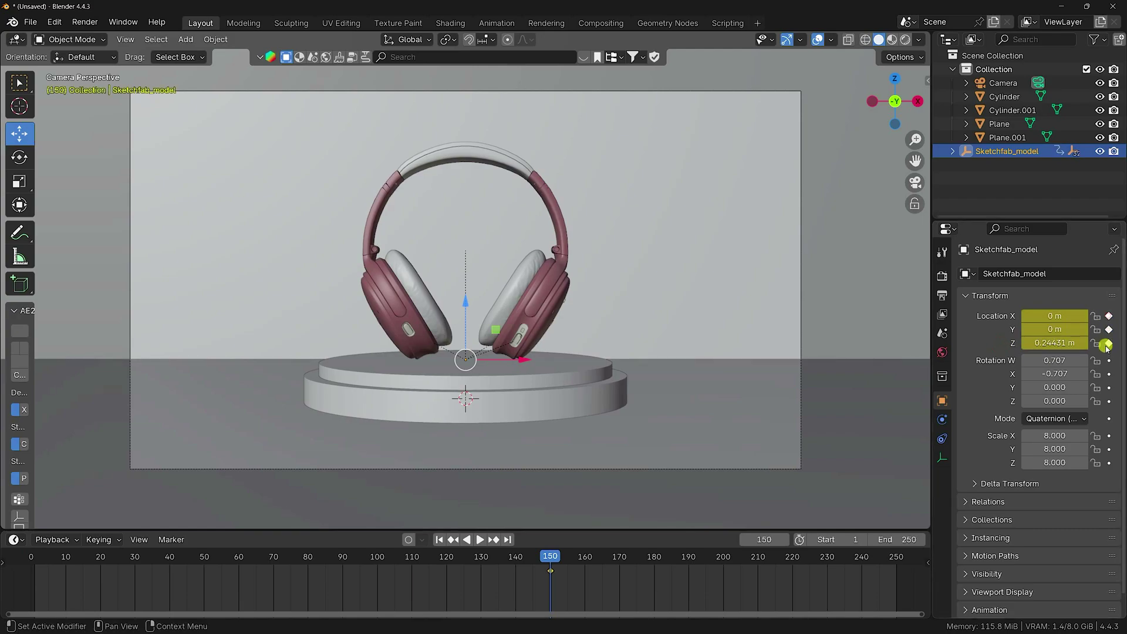
# - At frame 1, set the headphone model's Z location to 2 m, above the camera frame, and keyframe its location
pyautogui.click(445, 540)
pyautogui.scroll(-3, 557, 493)
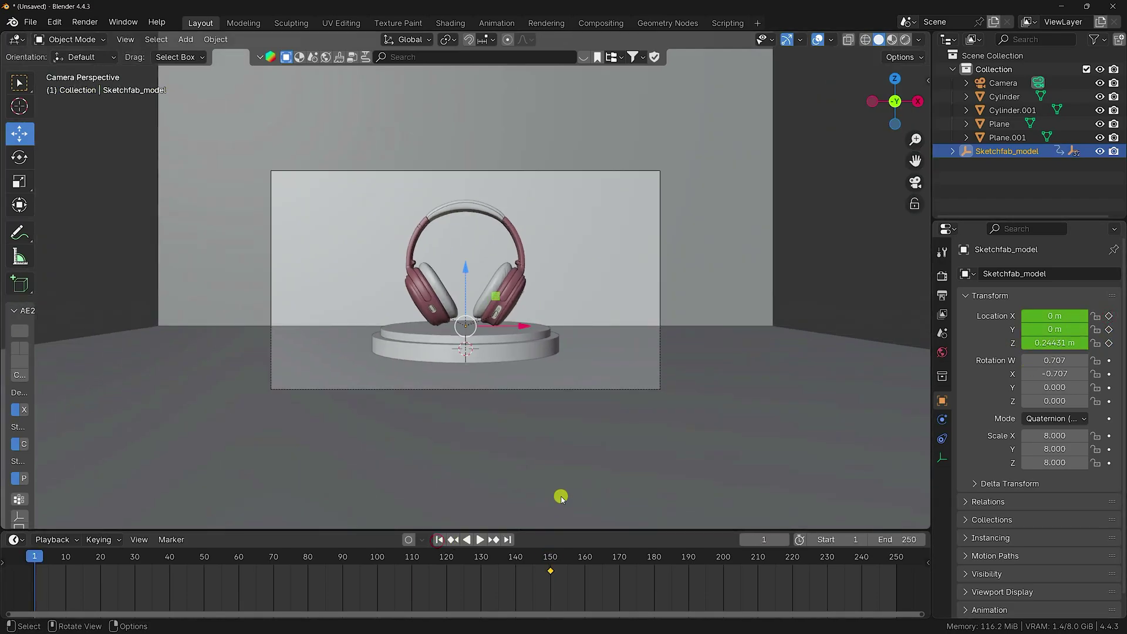
pyautogui.moveTo(1044, 343); pyautogui.dragTo(215, 356)
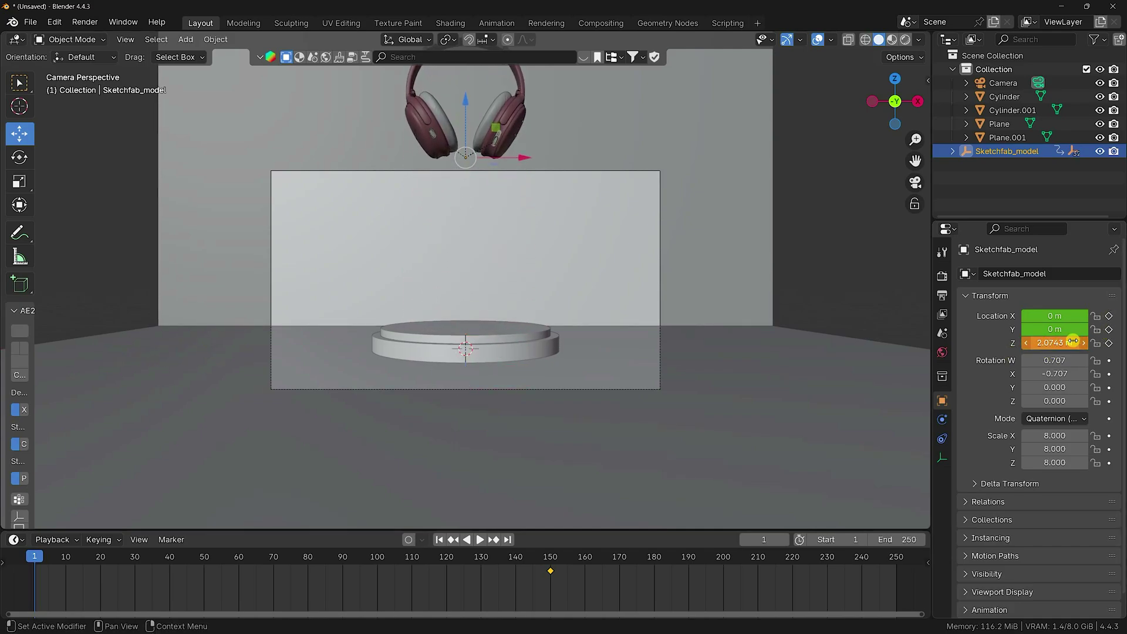
pyautogui.press('Return')
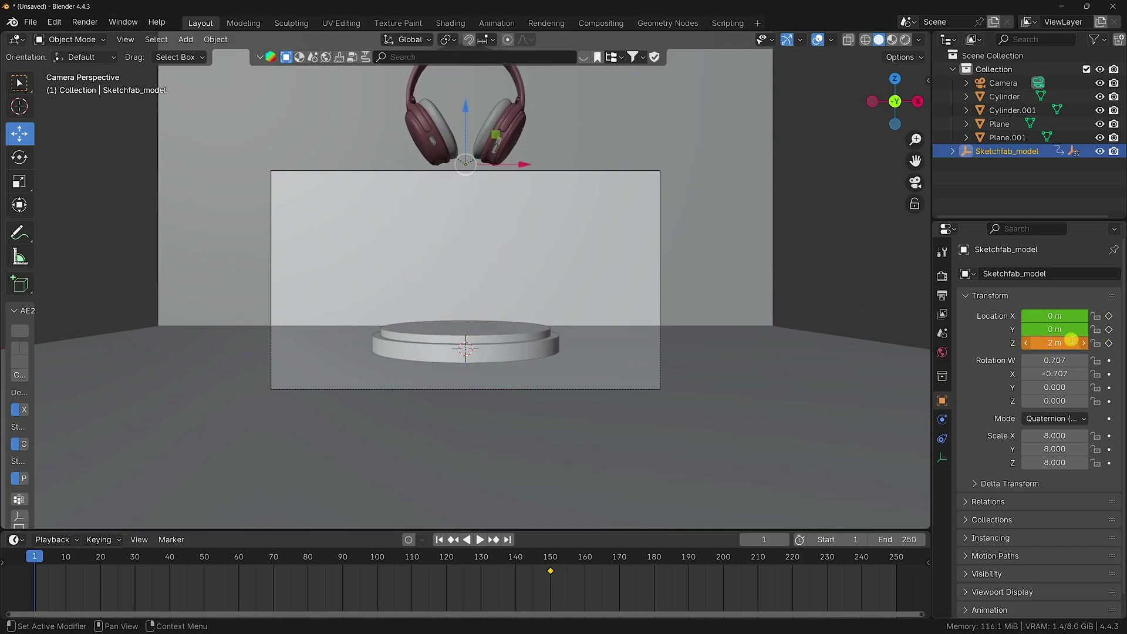
pyautogui.click(1109, 319)
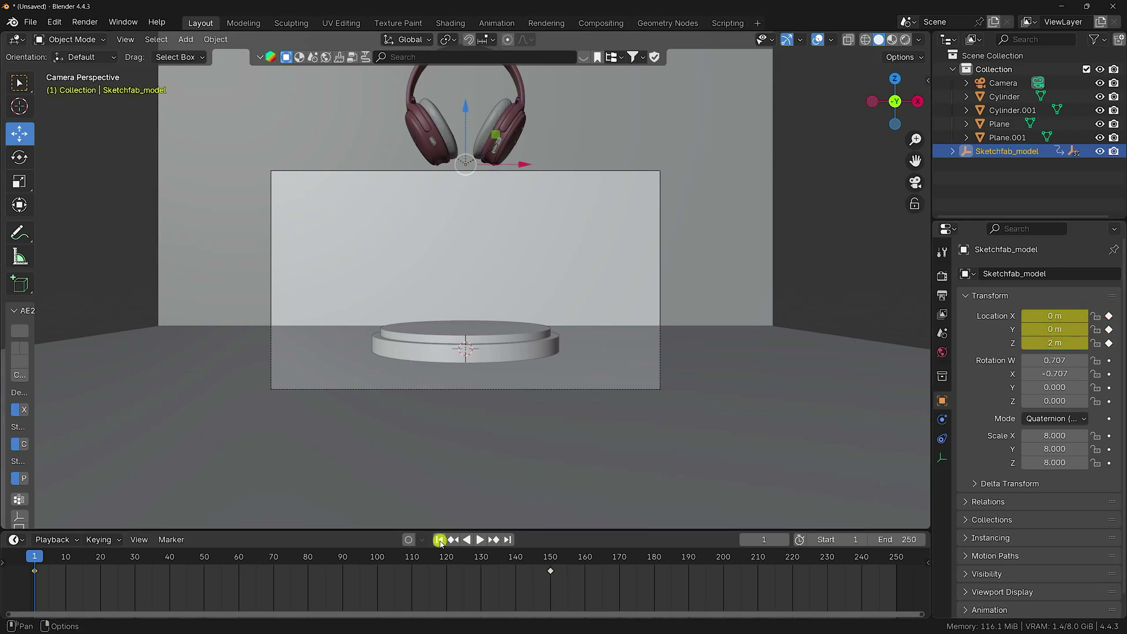
# - Play the animation to check the headphones' descent, and return to the first frame
pyautogui.click(479, 539)
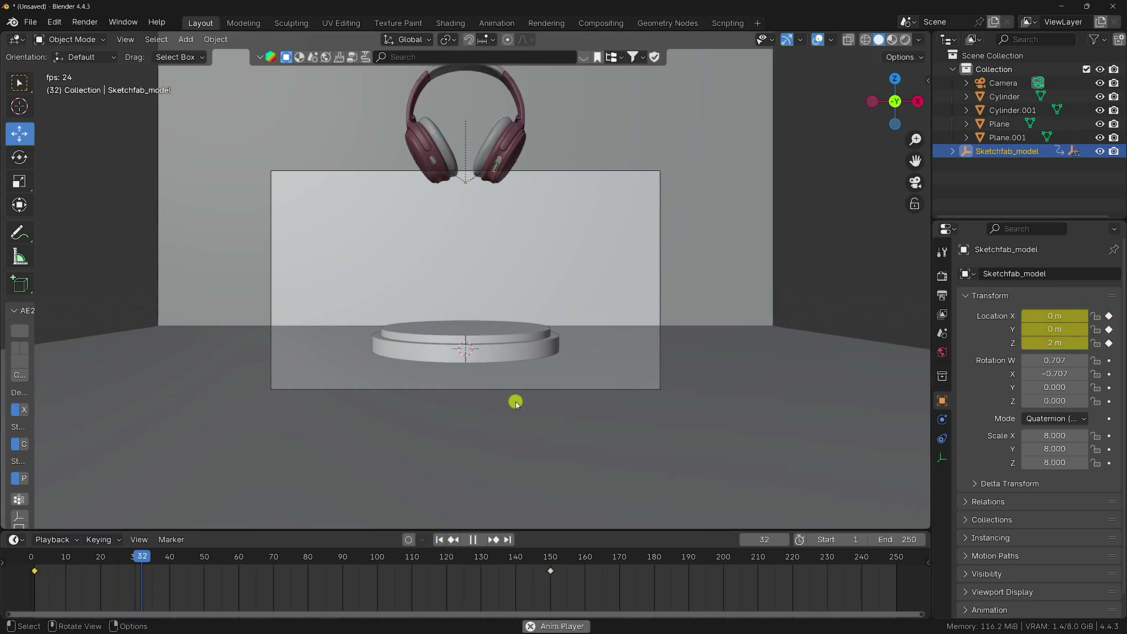
pyautogui.scroll(3, 498, 354)
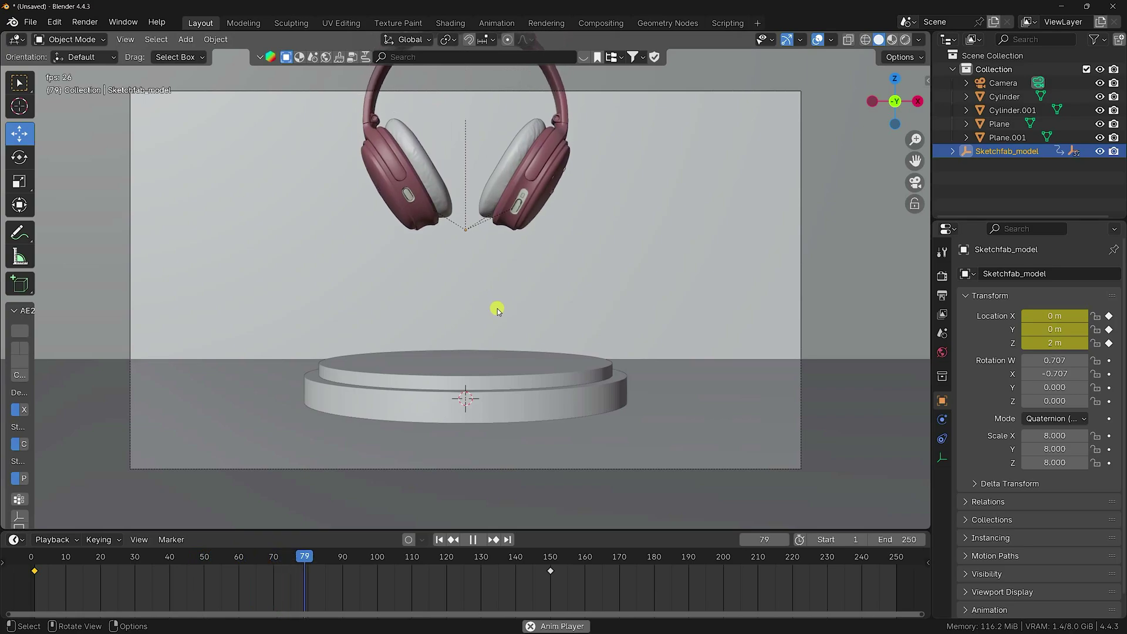
pyautogui.click(473, 539)
pyautogui.click(439, 540)
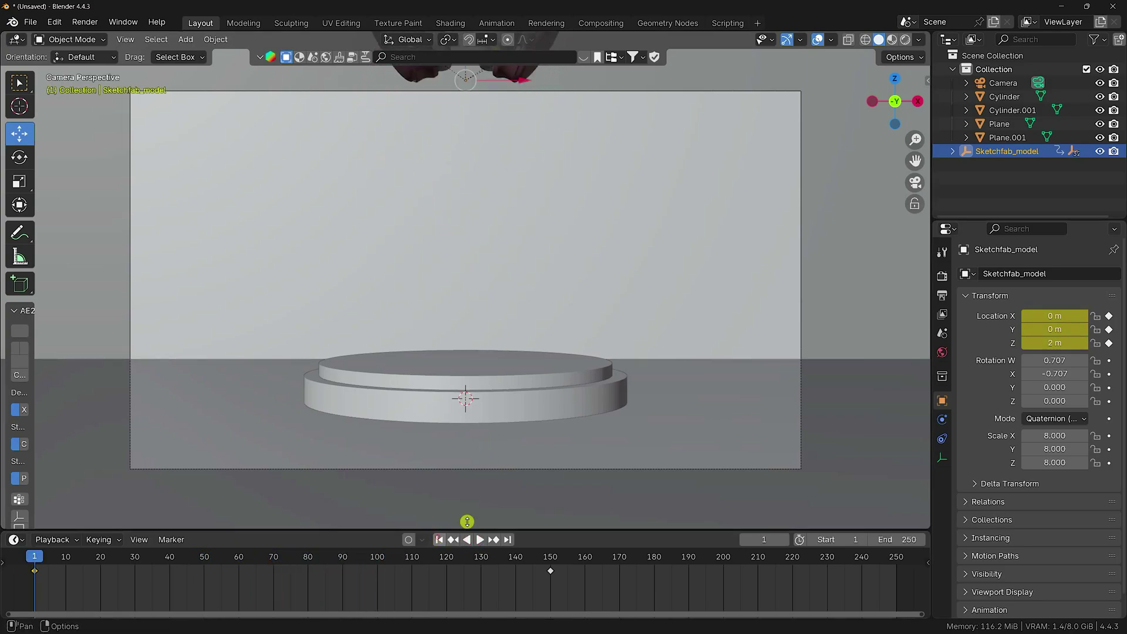
# - Change the headphone model's rotation mode to XYZ Euler and keyframe its Z rotation at 0° on frame 1
pyautogui.click(1033, 418)
pyautogui.click(1038, 446)
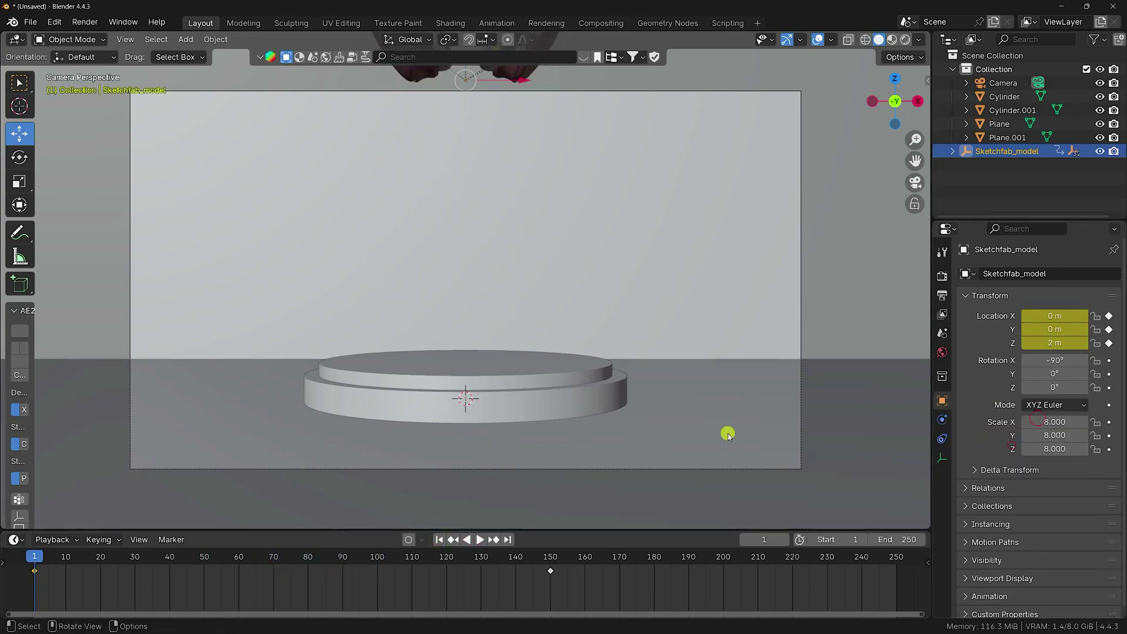
pyautogui.scroll(-3, 726, 430)
pyautogui.moveTo(1055, 388); pyautogui.dragTo(440, 385)
pyautogui.press('Escape')
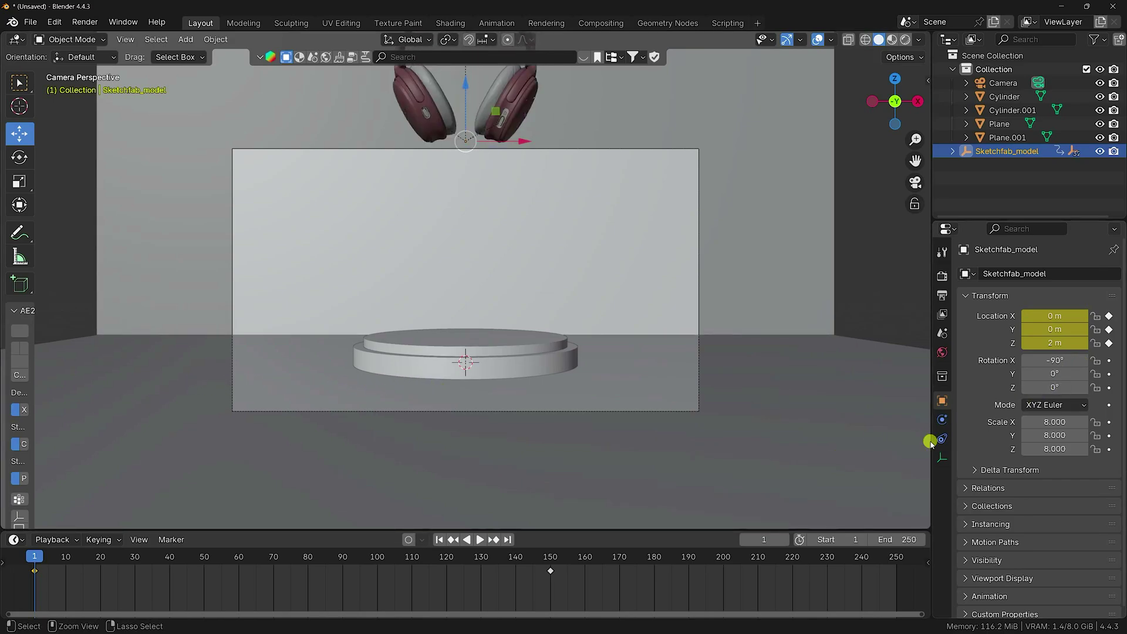
pyautogui.click(1109, 387)
# - At frame 250, set the headphone model's Z rotation to 400° and keyframe it
pyautogui.click(508, 540)
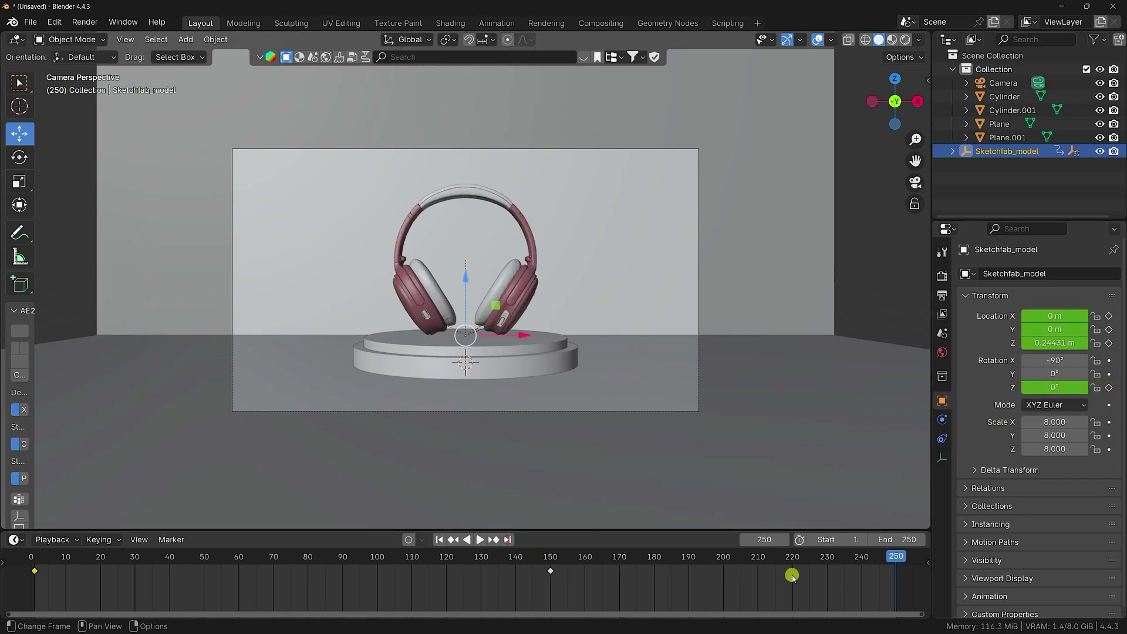
pyautogui.moveTo(1048, 385); pyautogui.dragTo(339, 395)
pyautogui.write('00')
pyautogui.press('Return')
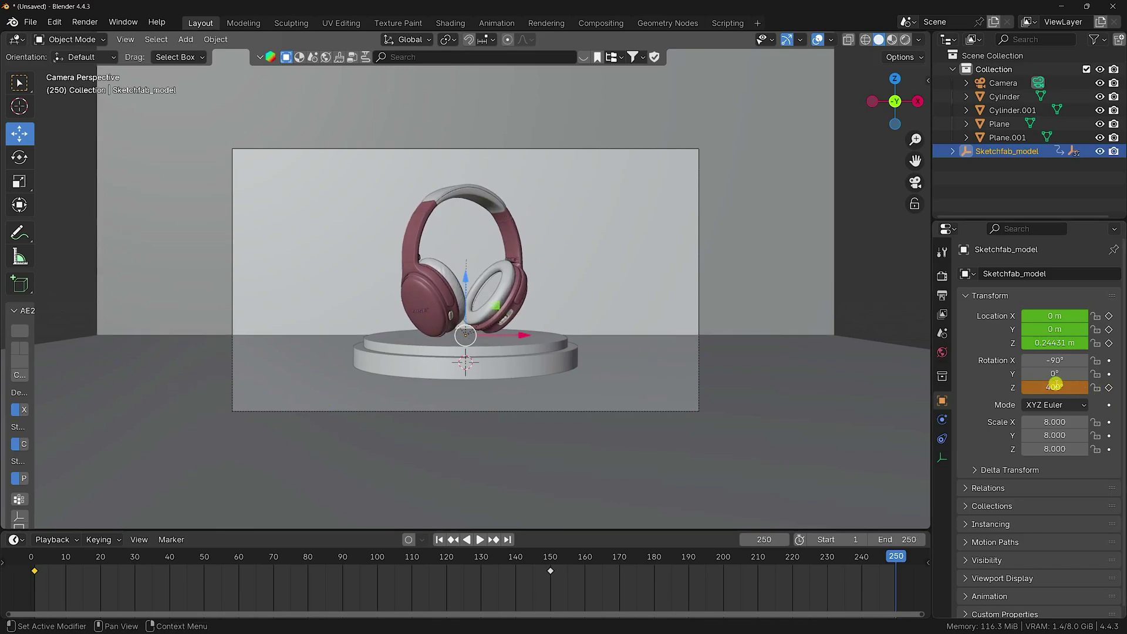
pyautogui.press('i')
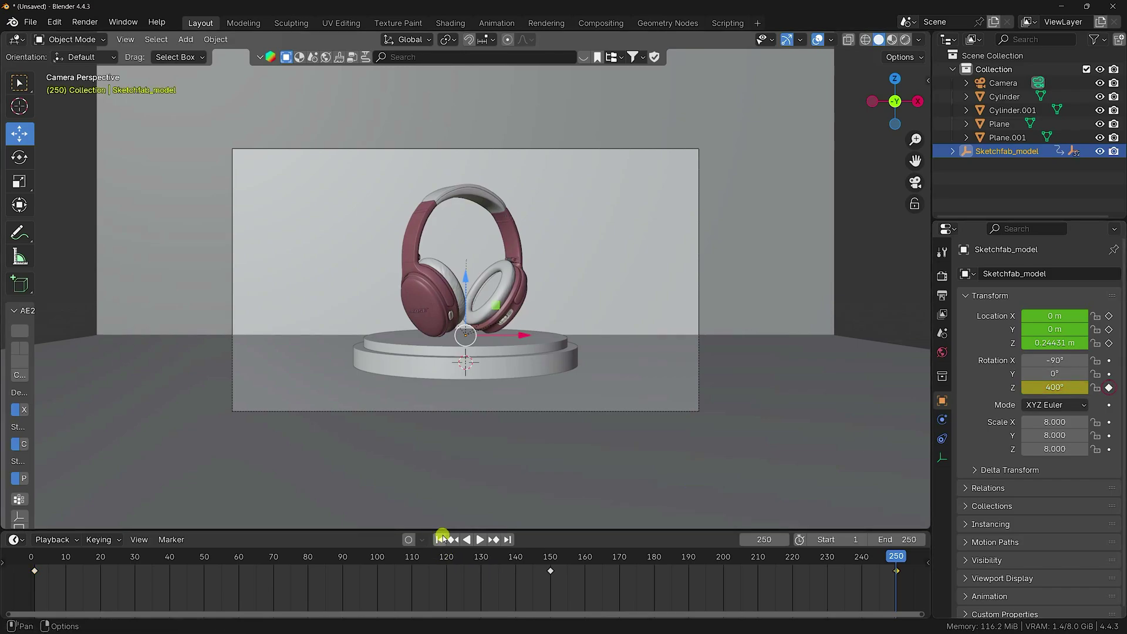
# - Play the animation from the first frame to check the descent and spin, shrink the timeline area, and return to frame 1
pyautogui.click(439, 539)
pyautogui.press('Home')
pyautogui.click(480, 539)
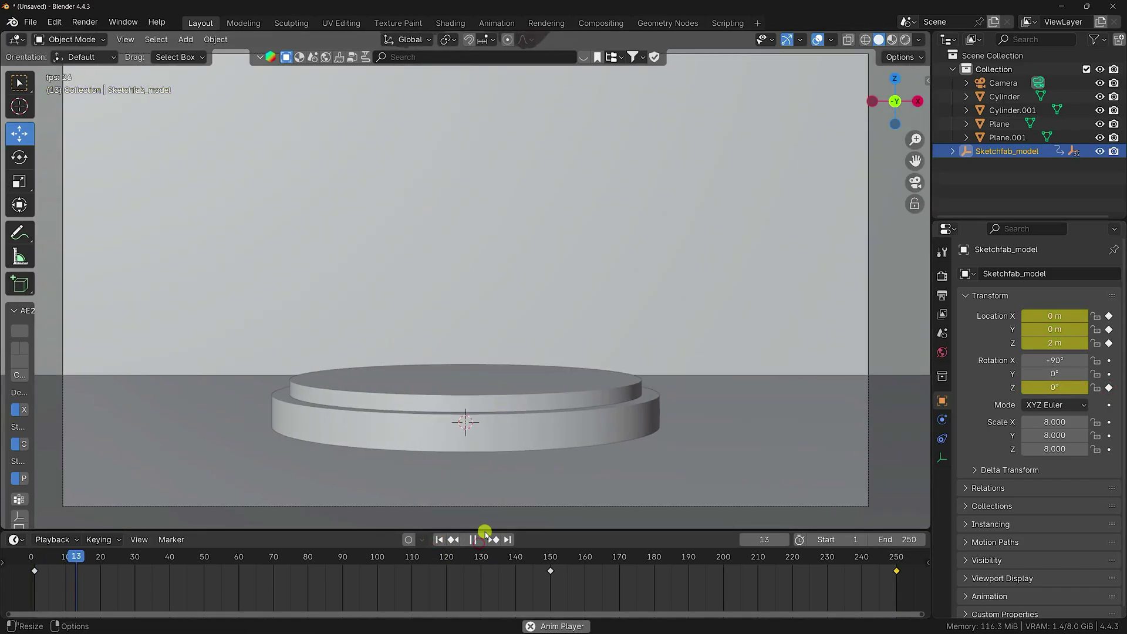
pyautogui.moveTo(486, 531); pyautogui.dragTo(490, 562)
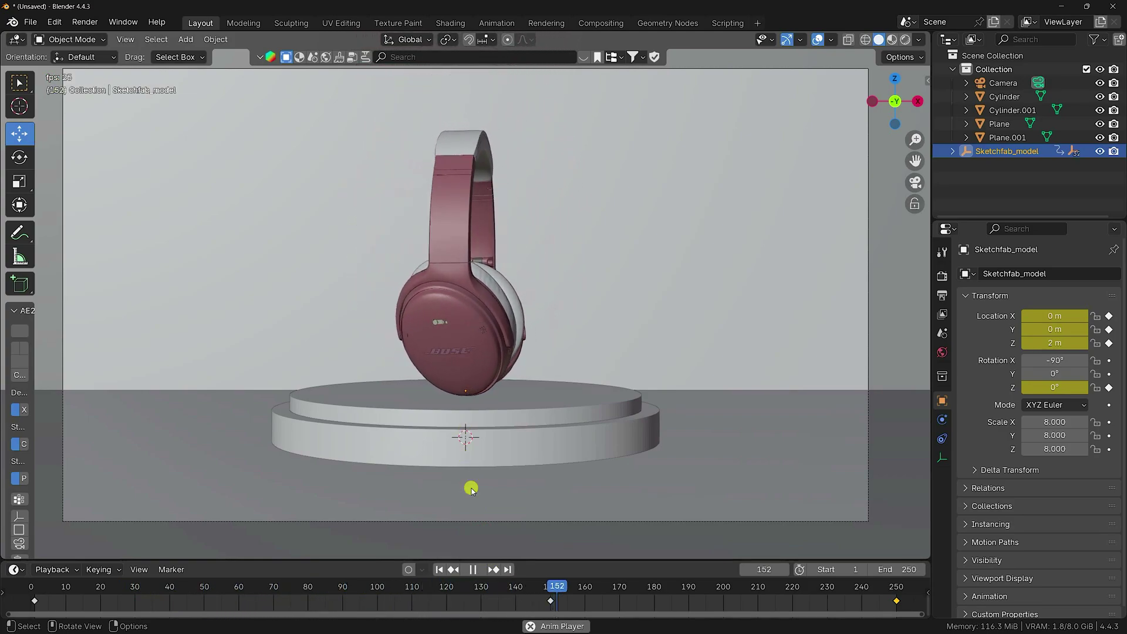
pyautogui.click(439, 570)
pyautogui.click(438, 569)
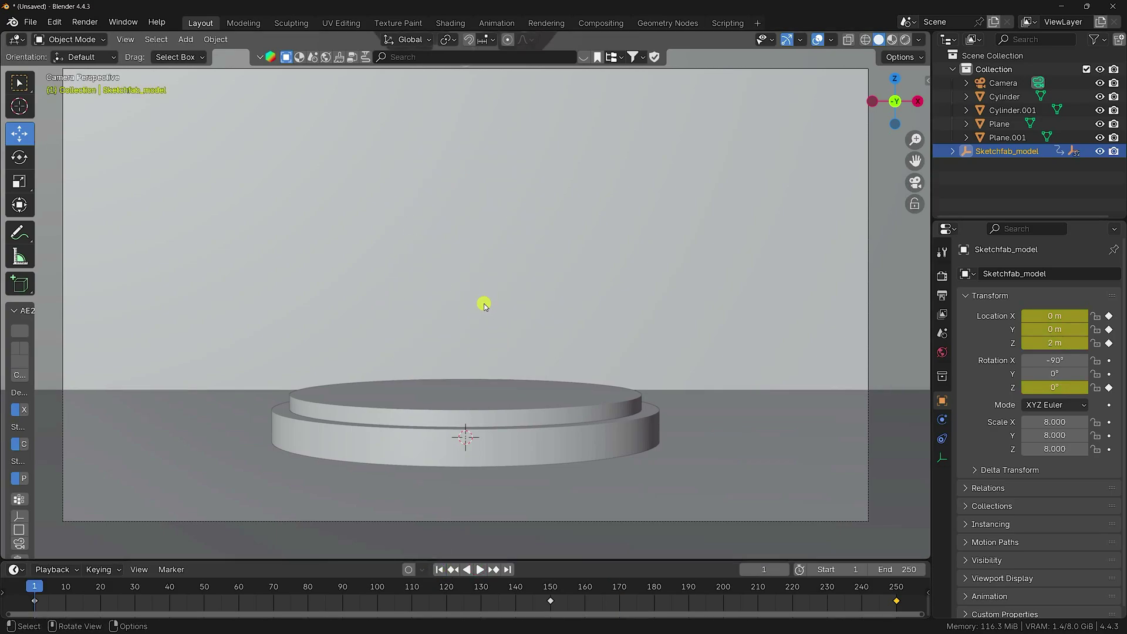
# - Search the BlenderKit materials for "ocean animation" and apply the first water material to the floor plane
pyautogui.scroll(-2, 482, 302)
pyautogui.moveTo(481, 299); pyautogui.dragTo(385, 415, button='middle')
pyautogui.click(384, 416)
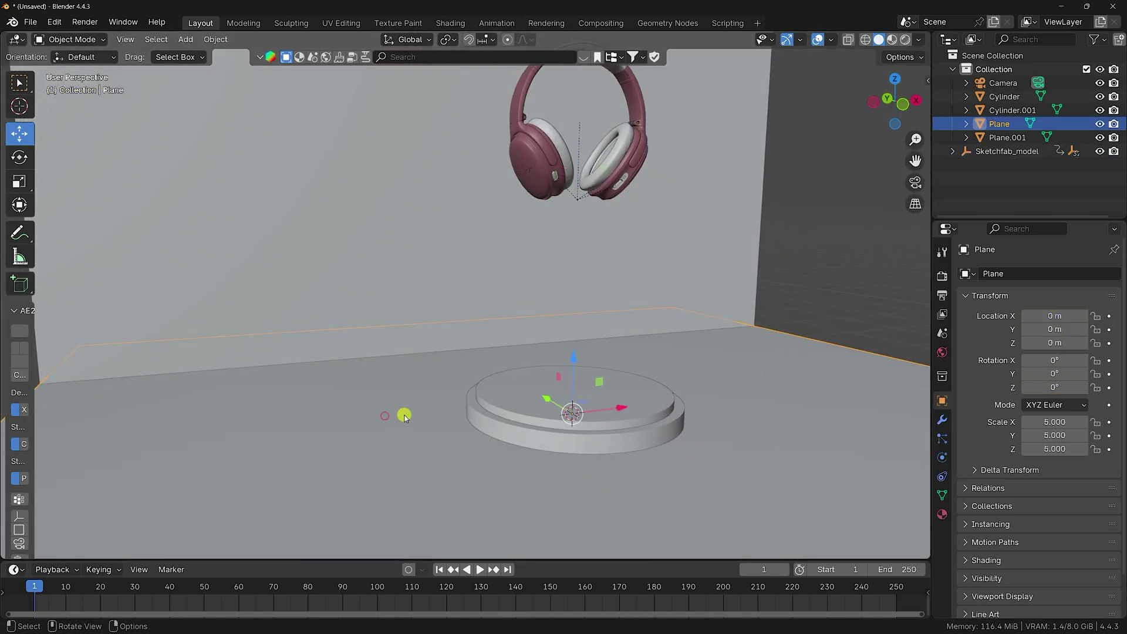
pyautogui.click(315, 62)
pyautogui.click(417, 56)
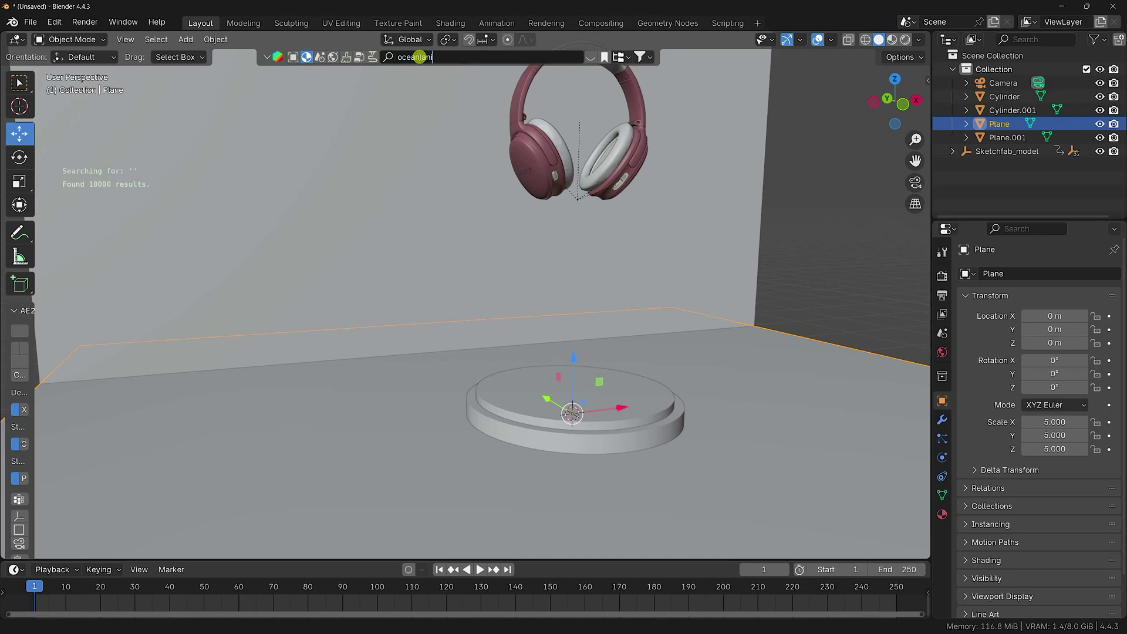
pyautogui.write('ocean animation')
pyautogui.press('Return')
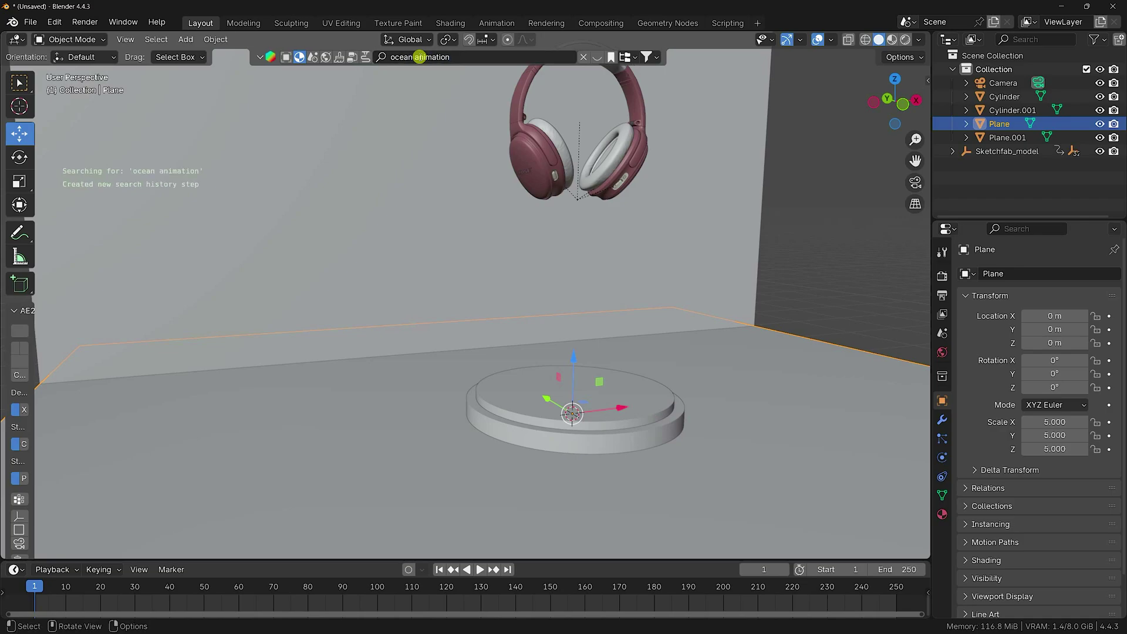
pyautogui.moveTo(86, 125)
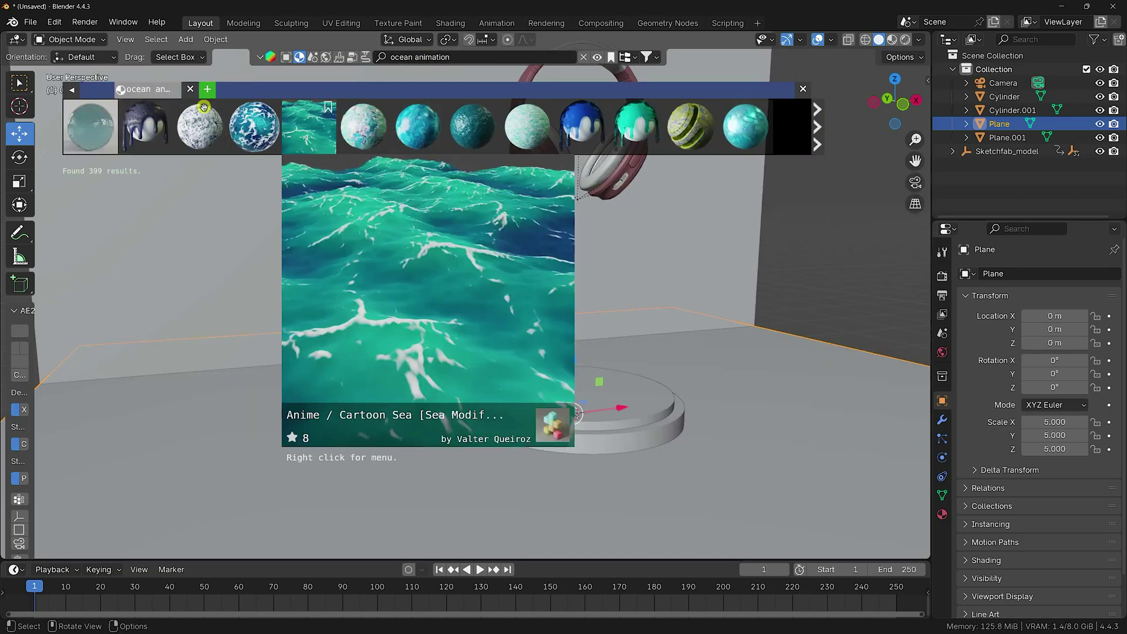
pyautogui.click(88, 117)
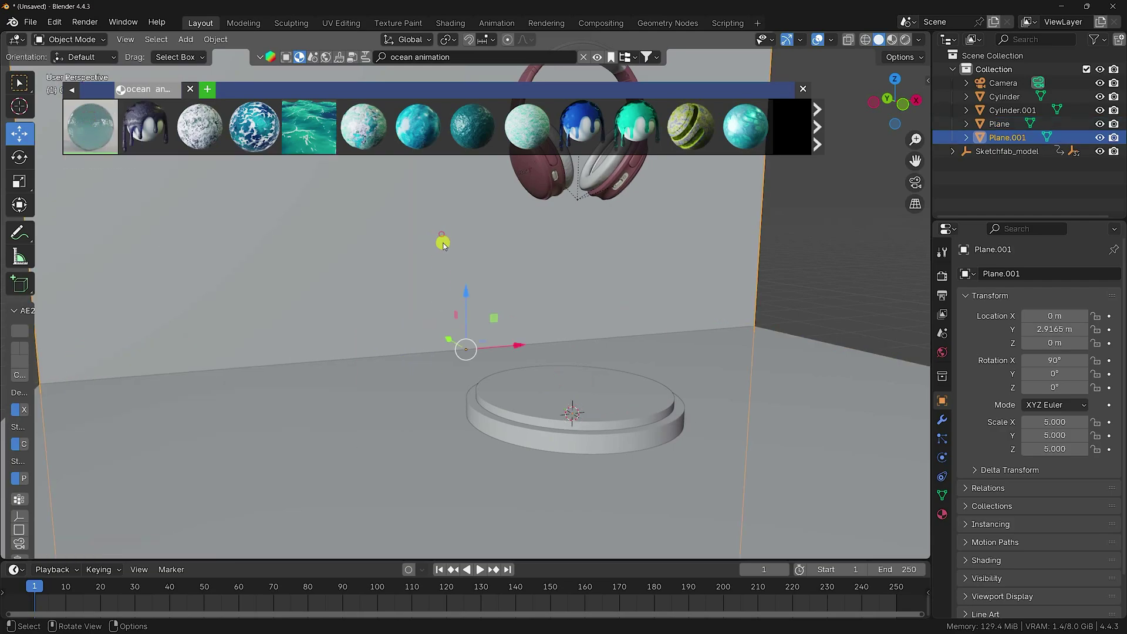
# - Give the backdrop wall a new material with a red base color and a roughness of 0.3, and close the asset results
pyautogui.click(941, 514)
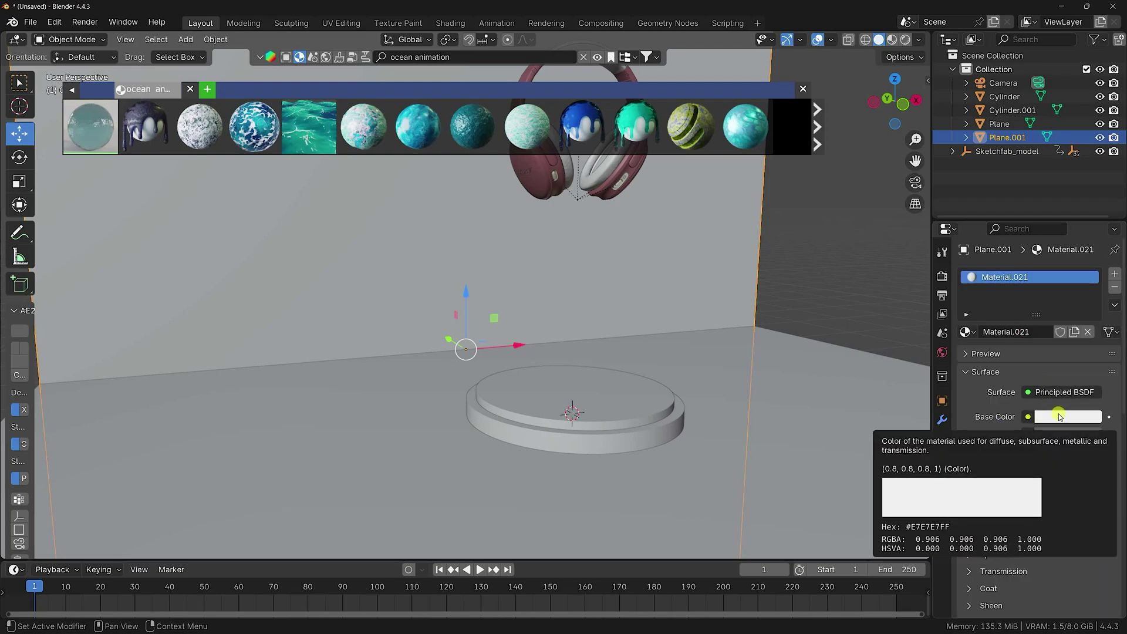
pyautogui.click(1059, 416)
pyautogui.click(1021, 339)
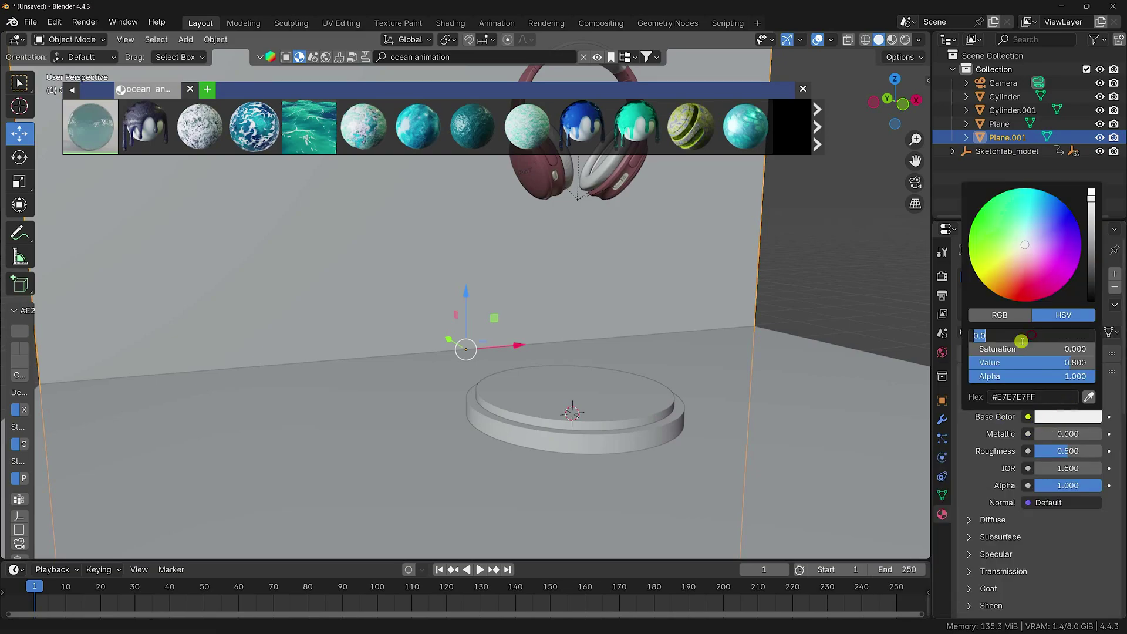
pyautogui.press('Escape')
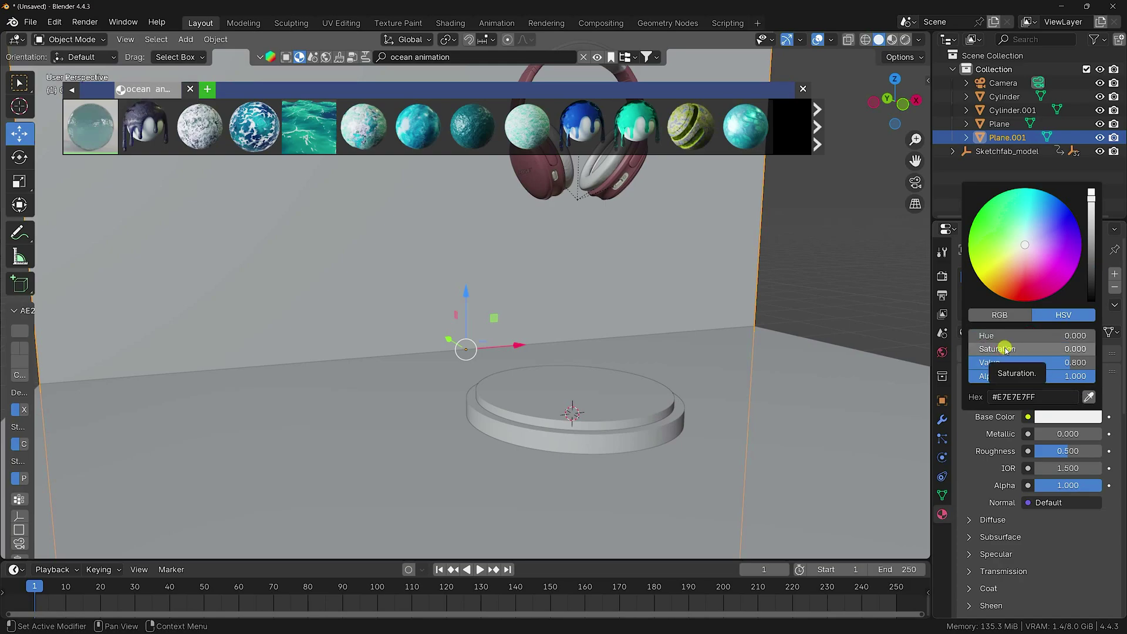
pyautogui.moveTo(1005, 350); pyautogui.dragTo(335, 349)
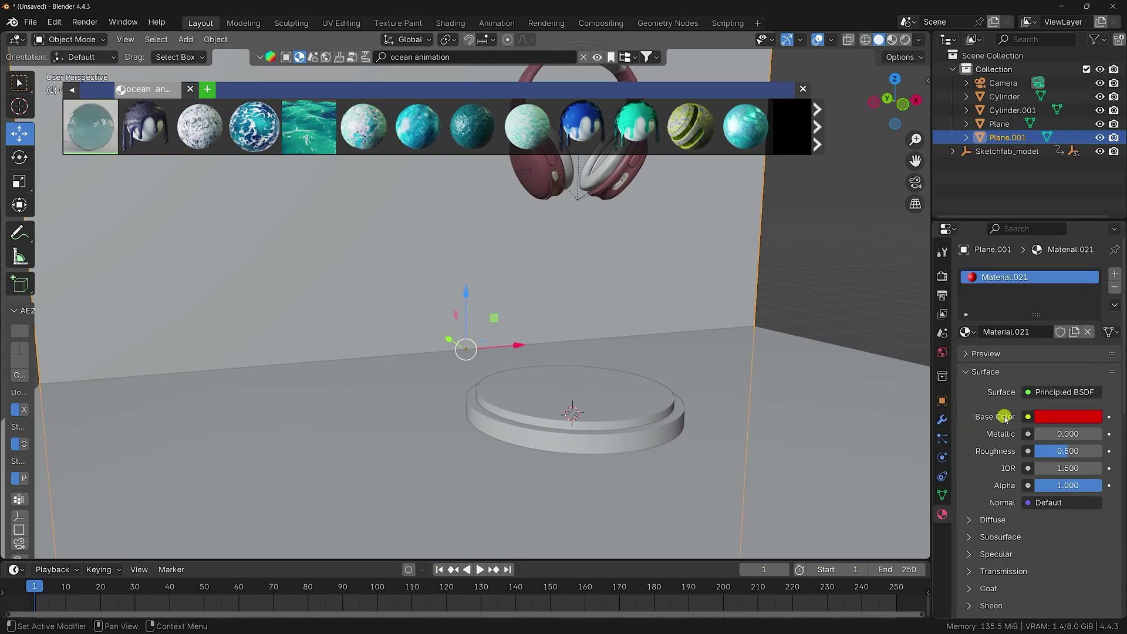
pyautogui.click(1041, 417)
pyautogui.click(1072, 451)
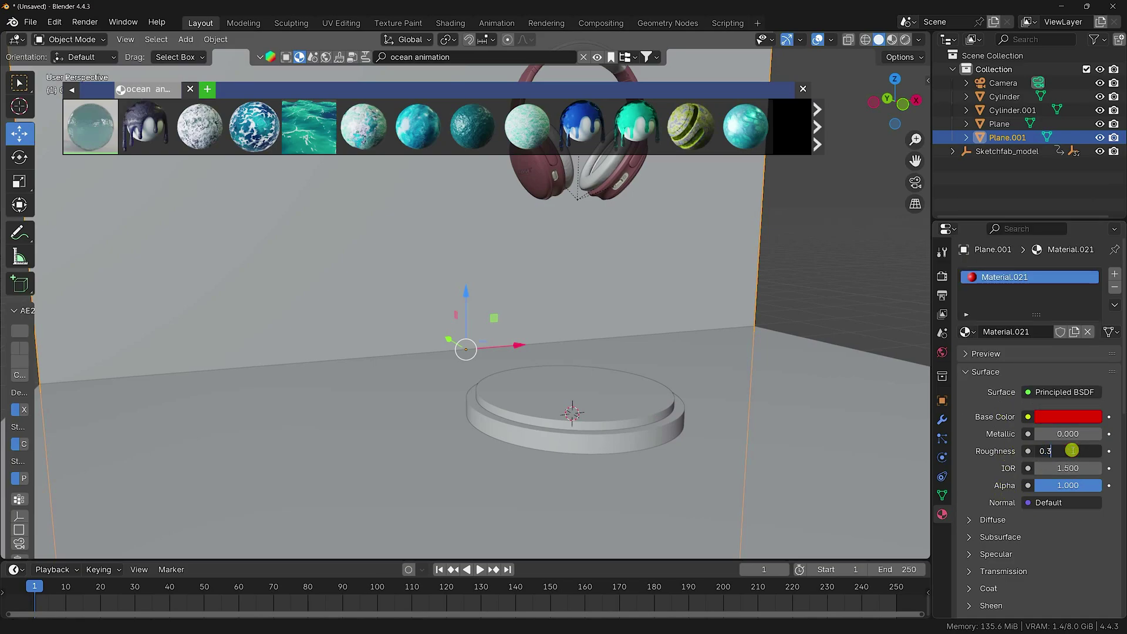
pyautogui.press('Return')
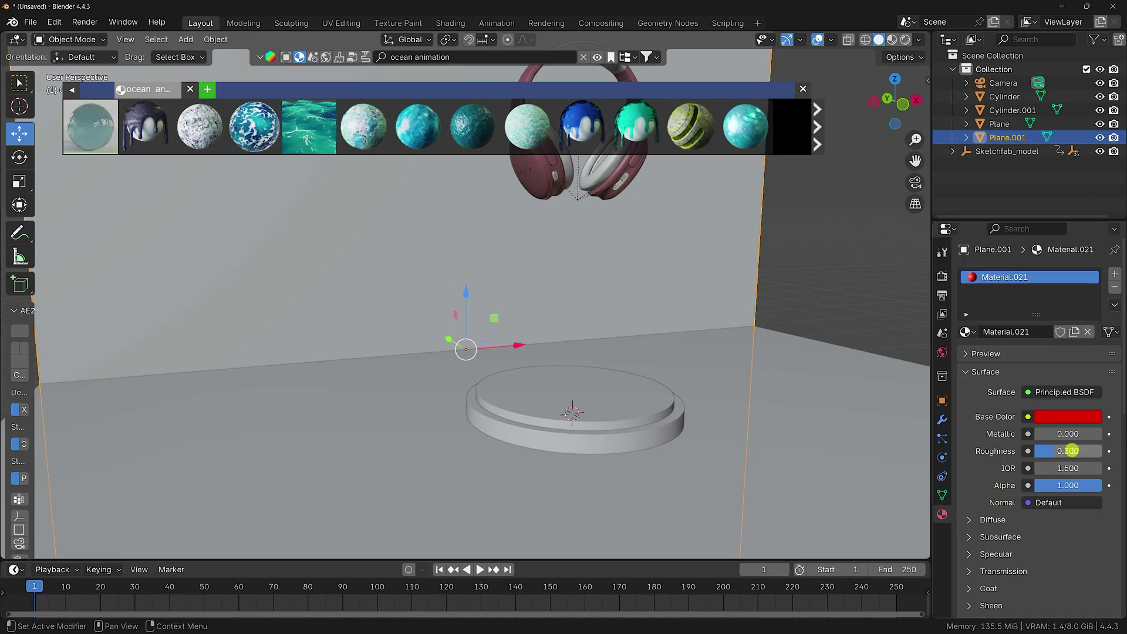
pyautogui.click(803, 88)
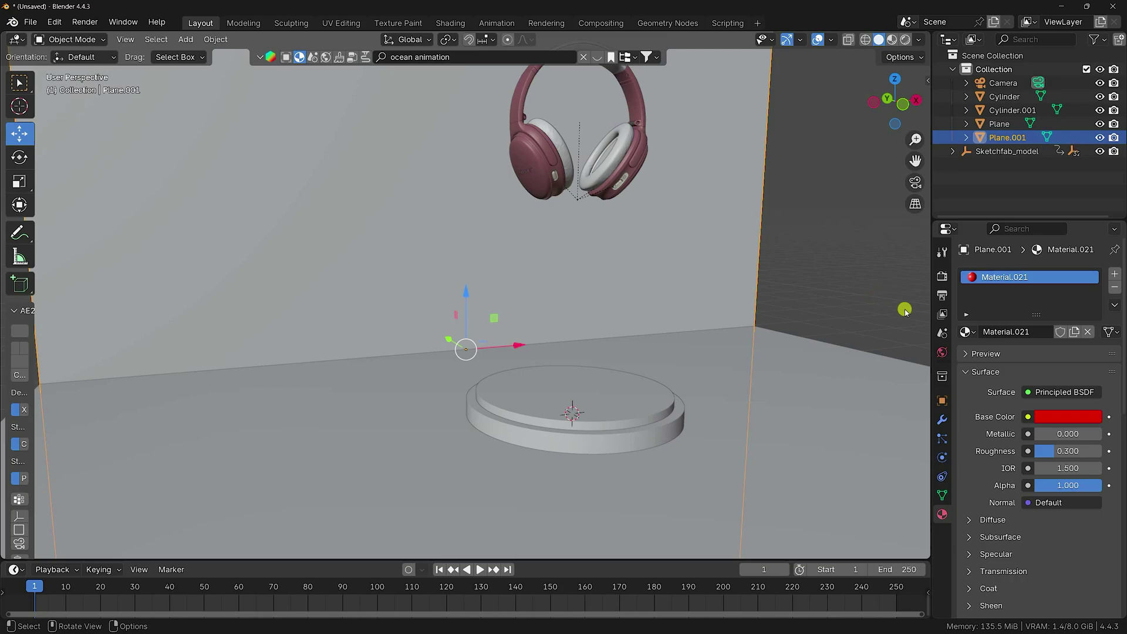
# - Configure rendering to use Cycles with GPU Compute and 256 maximum render samples
pyautogui.click(941, 277)
pyautogui.click(1038, 272)
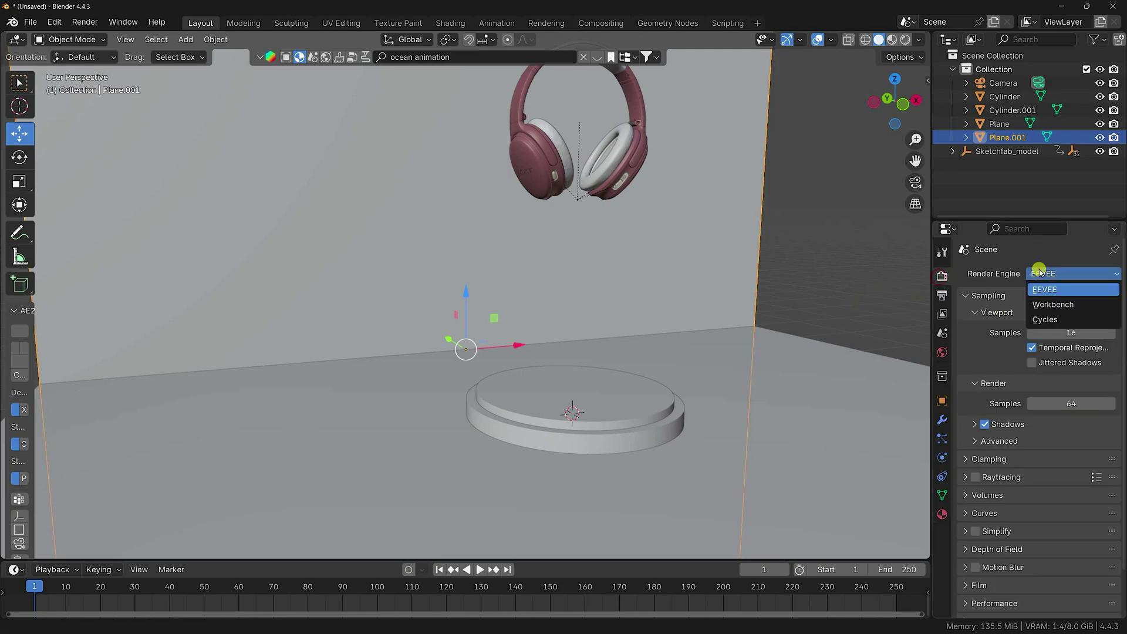
pyautogui.click(1044, 319)
pyautogui.click(1041, 308)
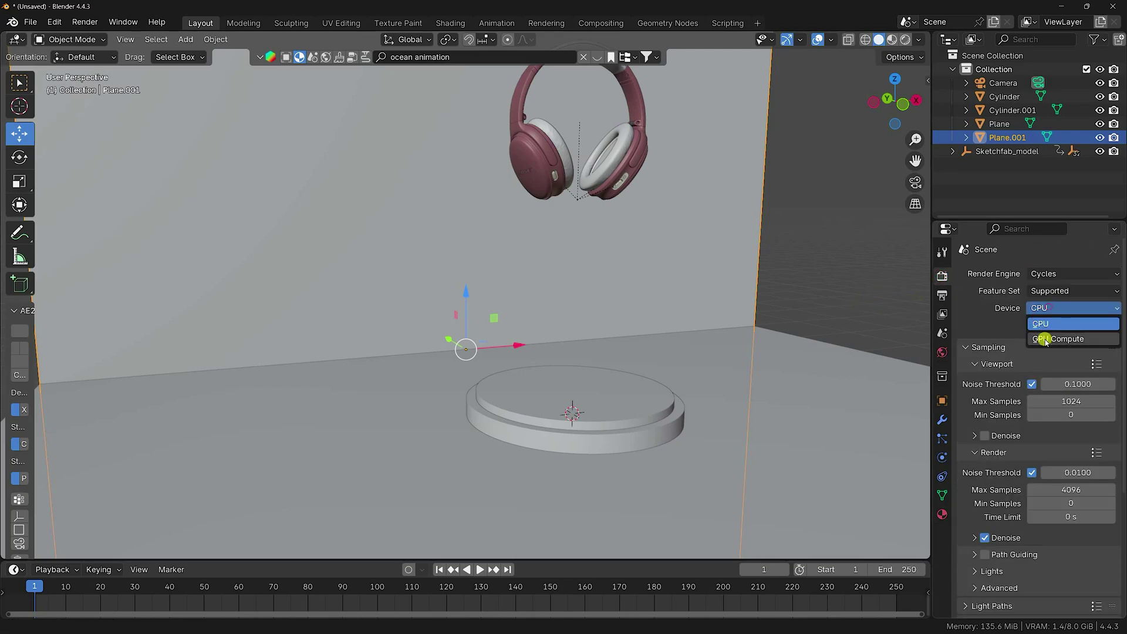
pyautogui.click(1044, 340)
pyautogui.click(1067, 490)
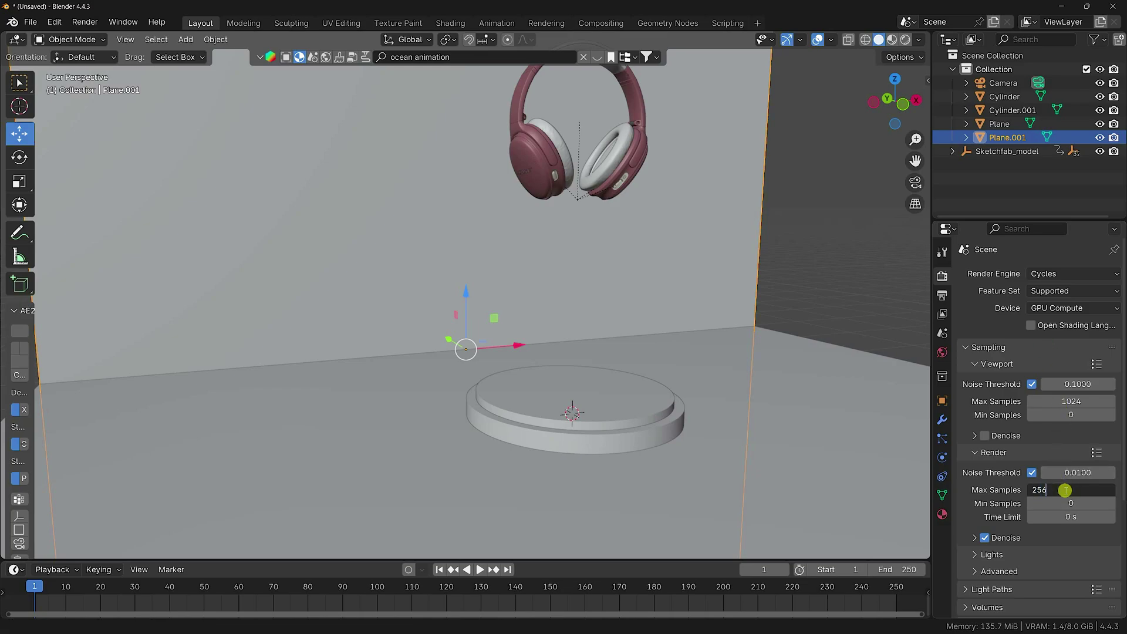
pyautogui.press('Return')
# - Set the scene's output frame rate to 30 fps
pyautogui.click(941, 295)
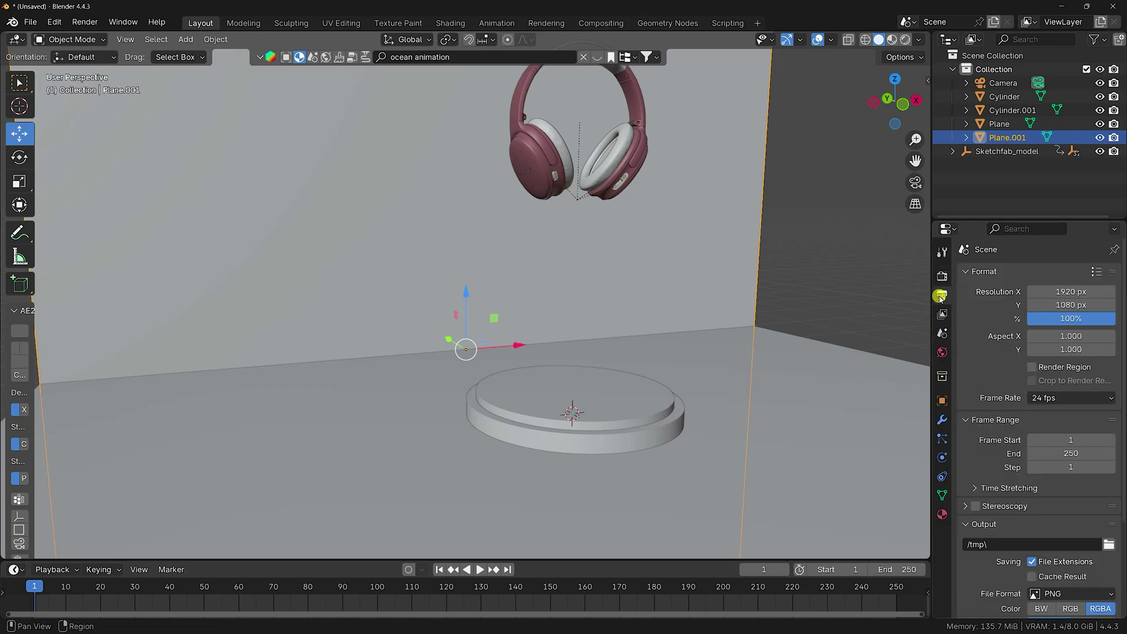
pyautogui.click(1063, 397)
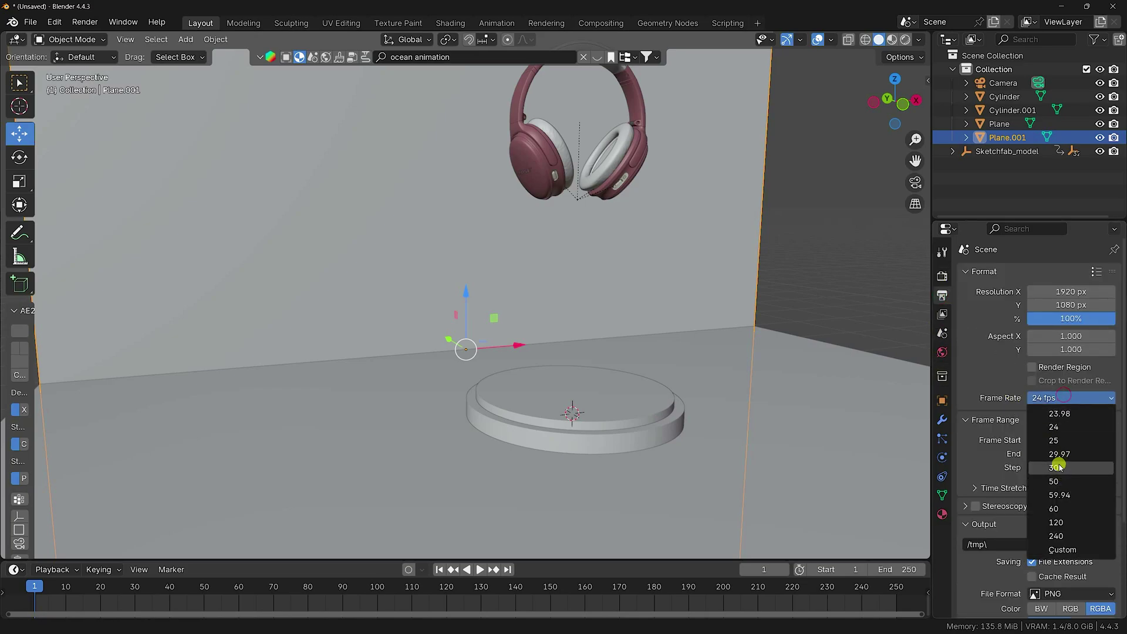
pyautogui.click(1056, 466)
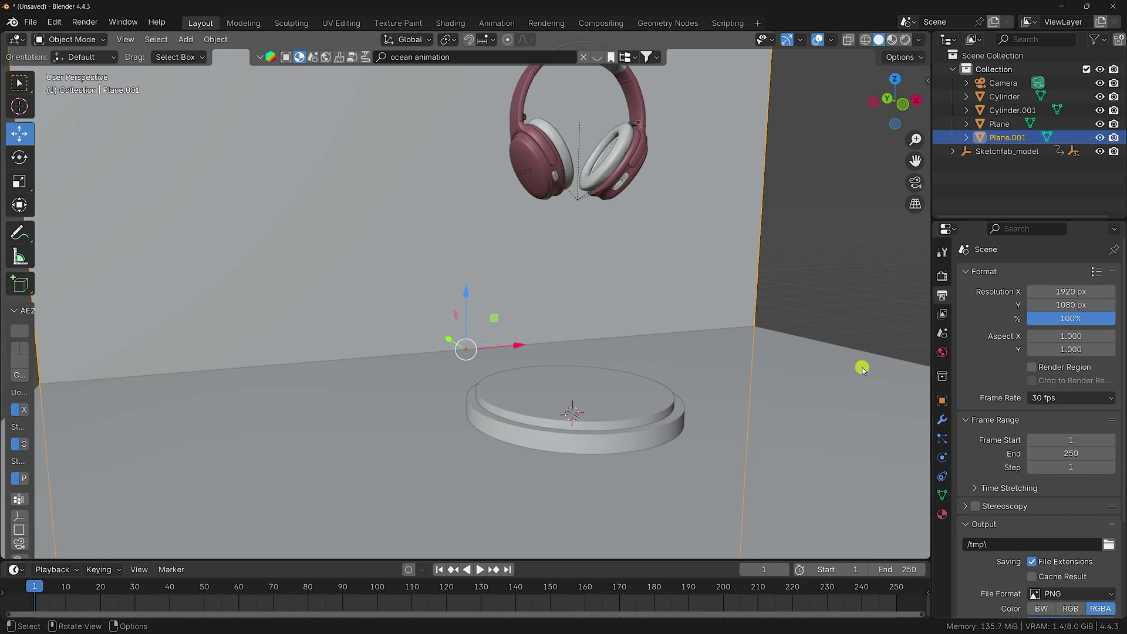
# - Light the world with an Environment Texture using HDRI_8K_003.exr from the project's HDRI folder
pyautogui.click(942, 353)
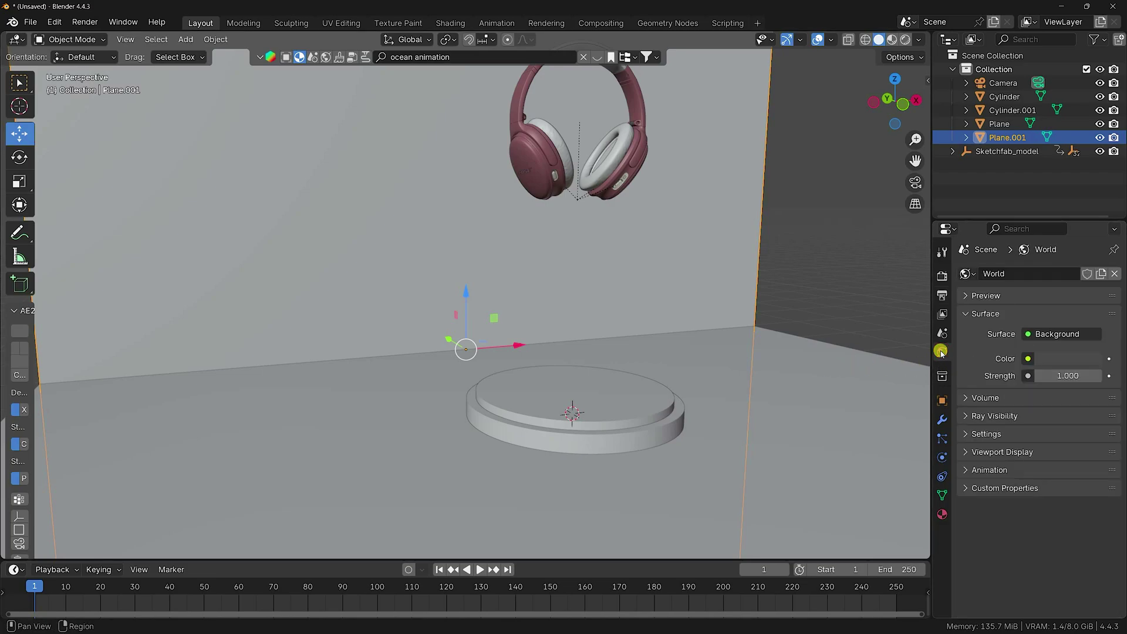
pyautogui.click(1030, 358)
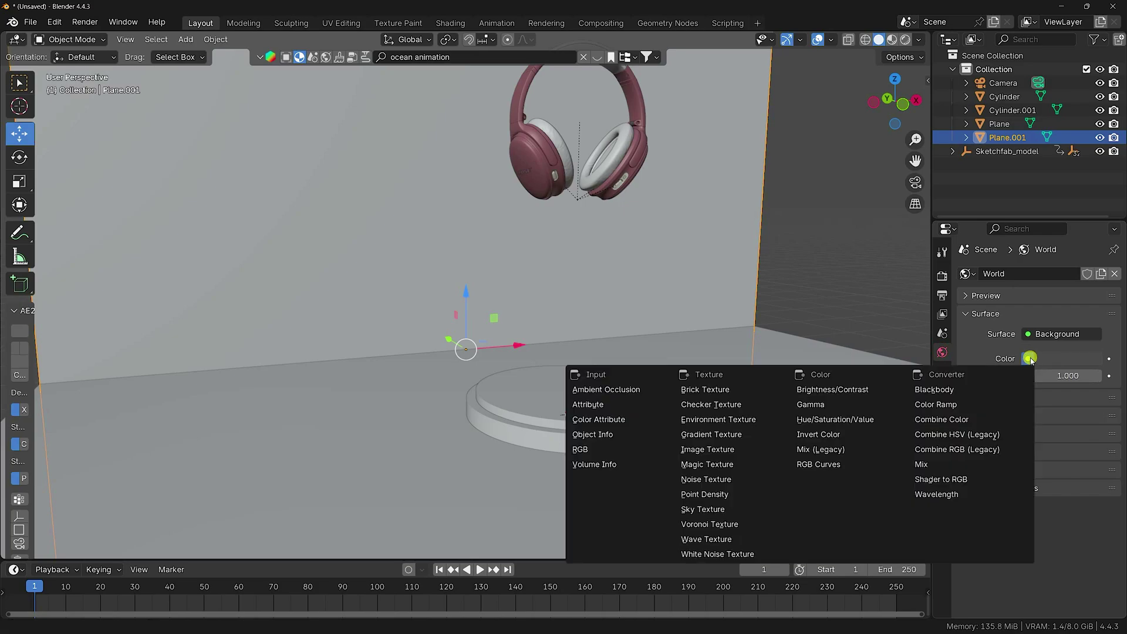
pyautogui.click(728, 420)
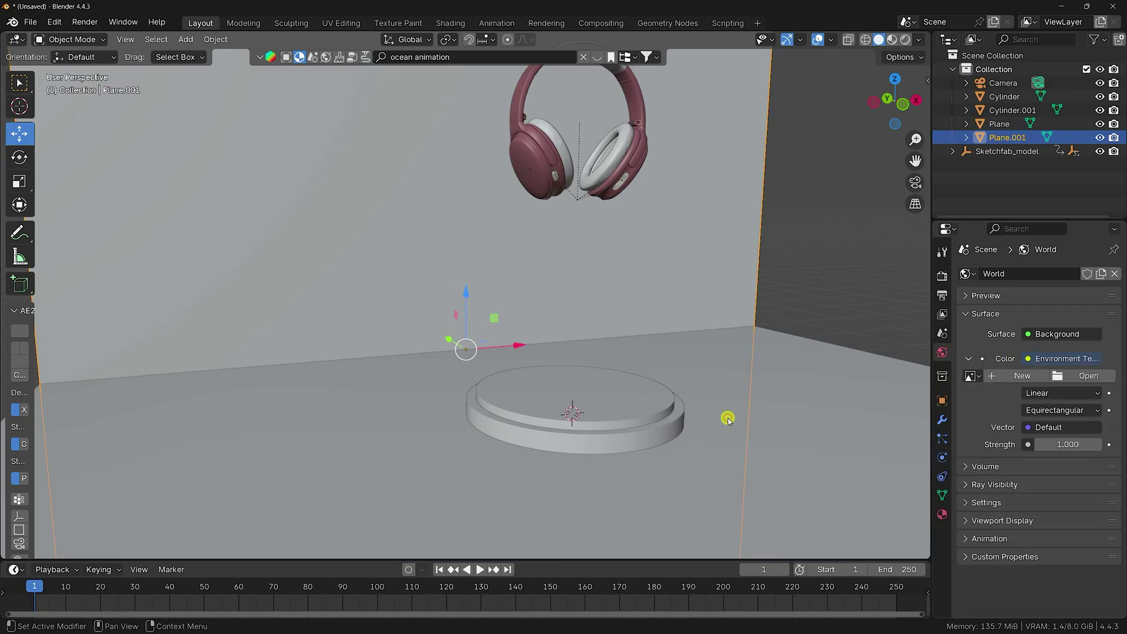
pyautogui.click(1066, 375)
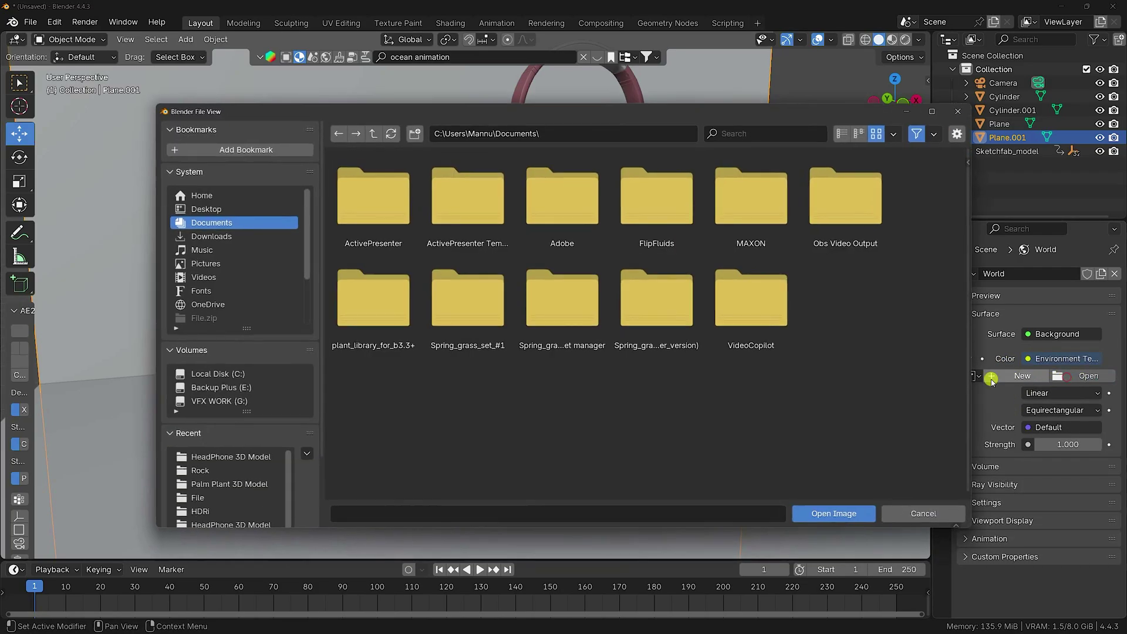
pyautogui.click(203, 512)
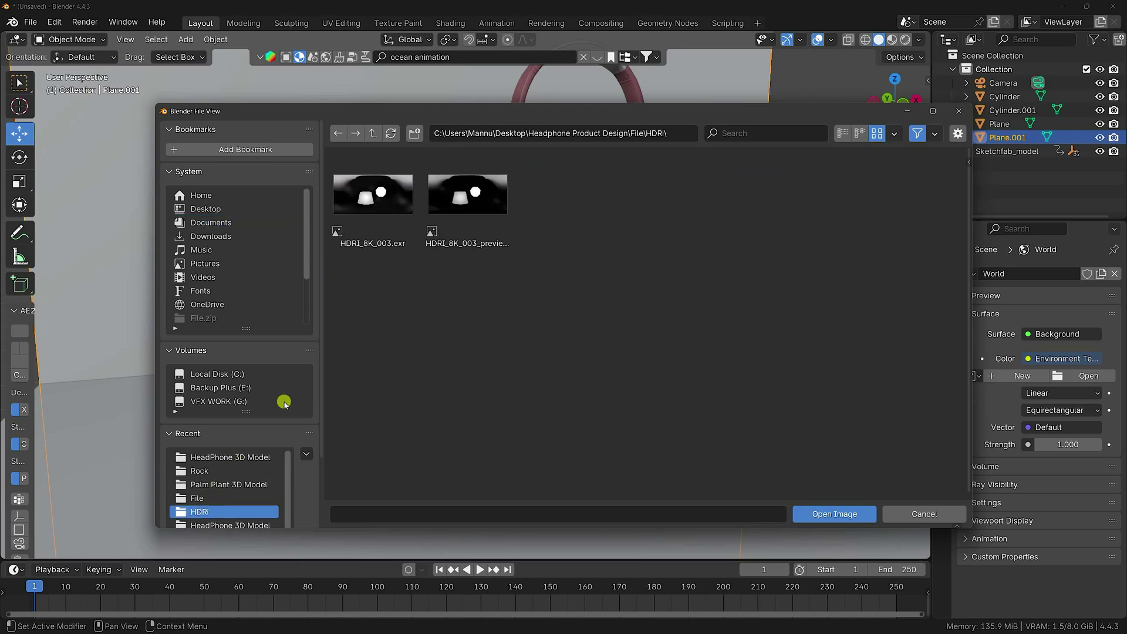
pyautogui.click(365, 208)
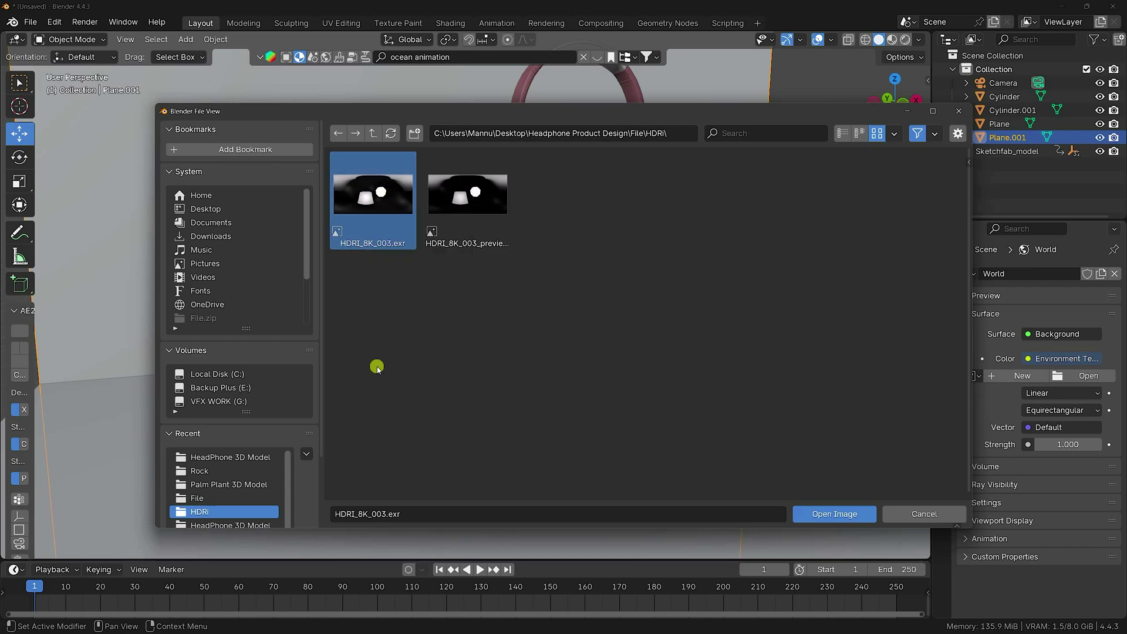
pyautogui.click(207, 628)
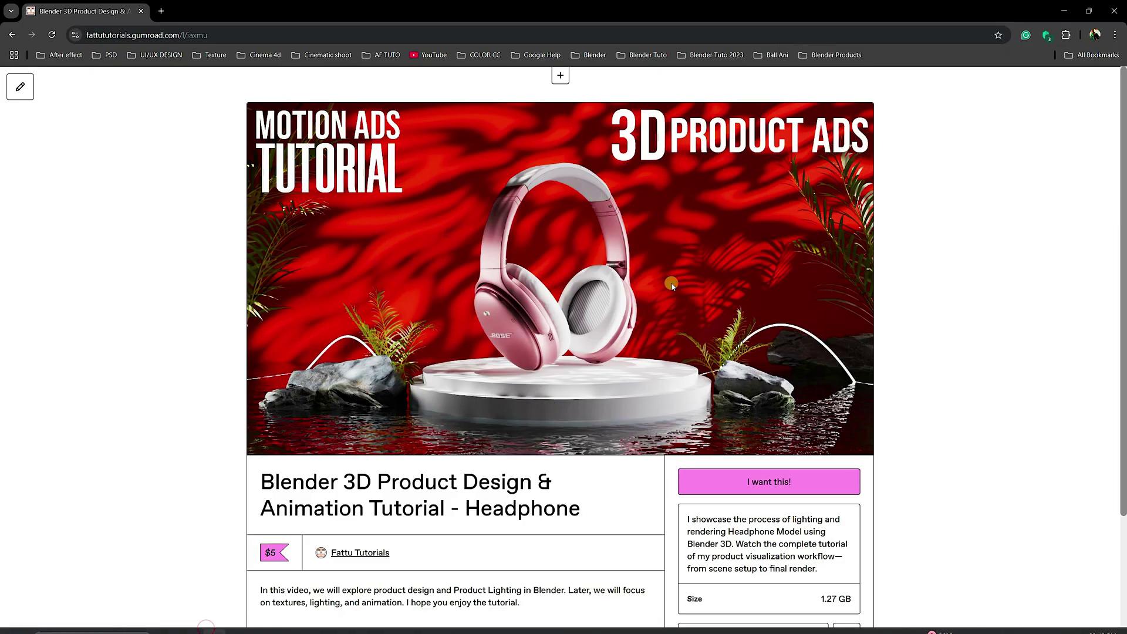
pyautogui.click(1072, 11)
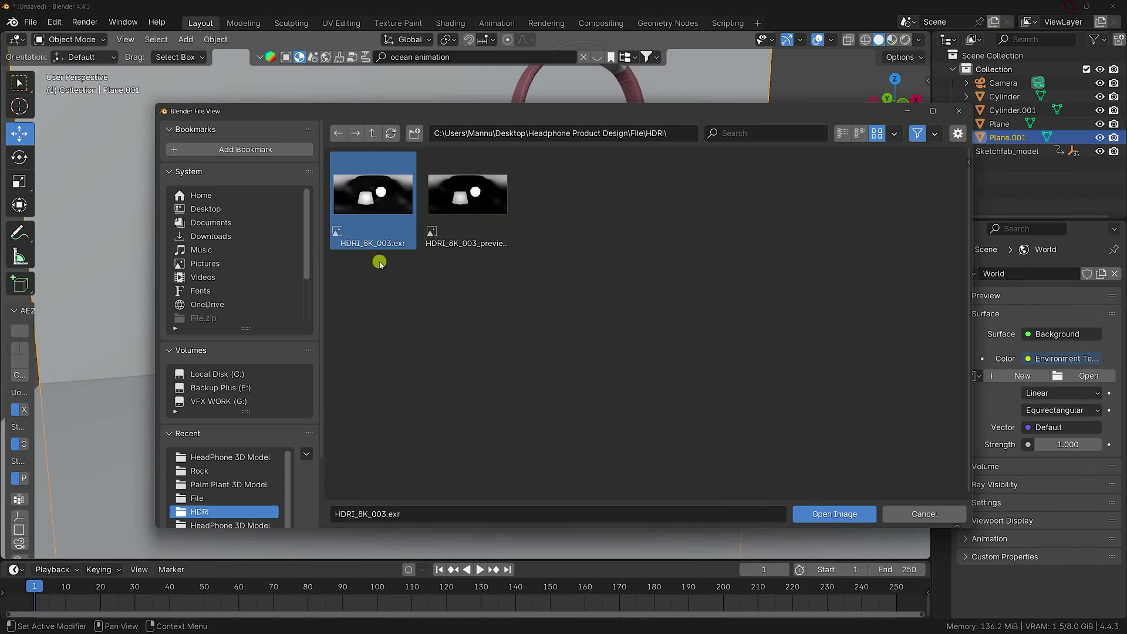
pyautogui.click(839, 514)
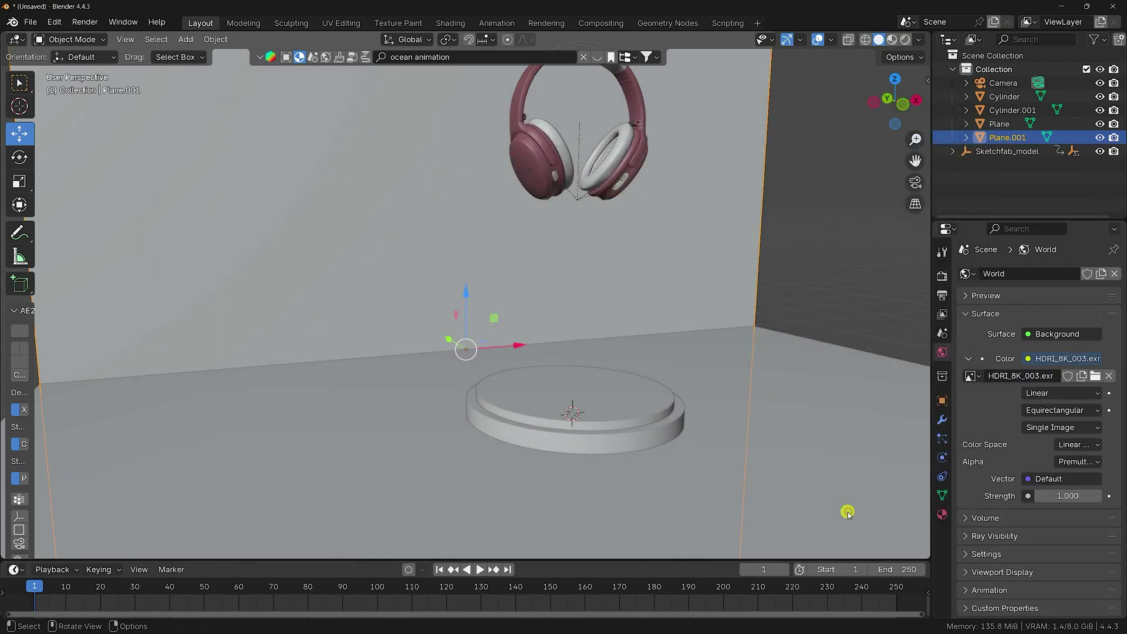
# - Look through the camera at frame 136 and show the viewport in rendered shading
pyautogui.press('KP_0')
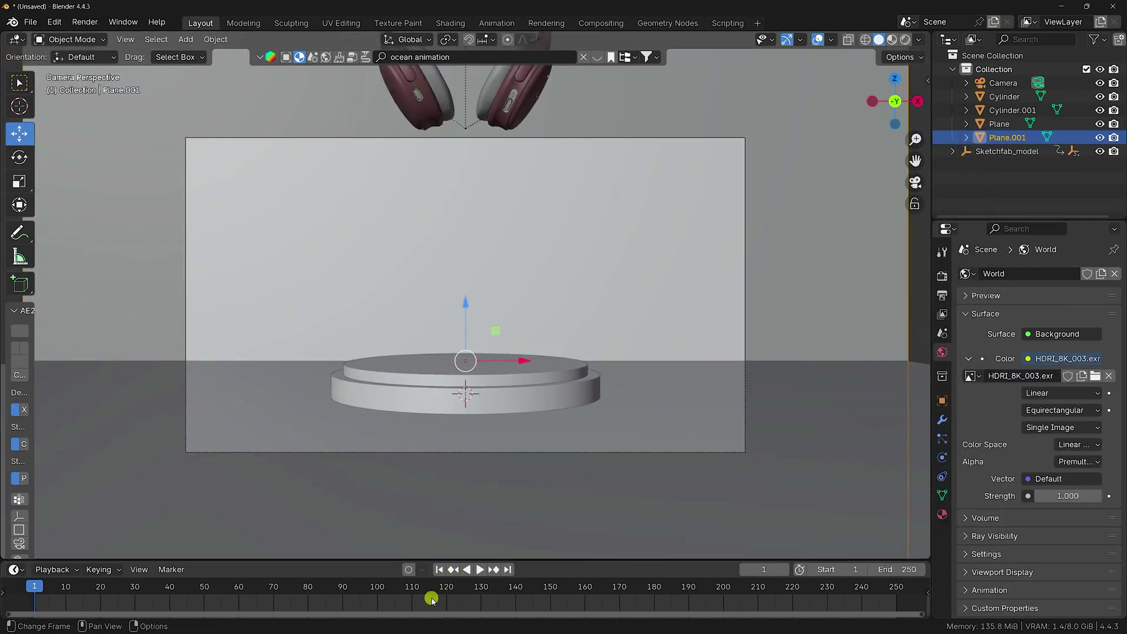
pyautogui.moveTo(416, 581); pyautogui.dragTo(502, 586)
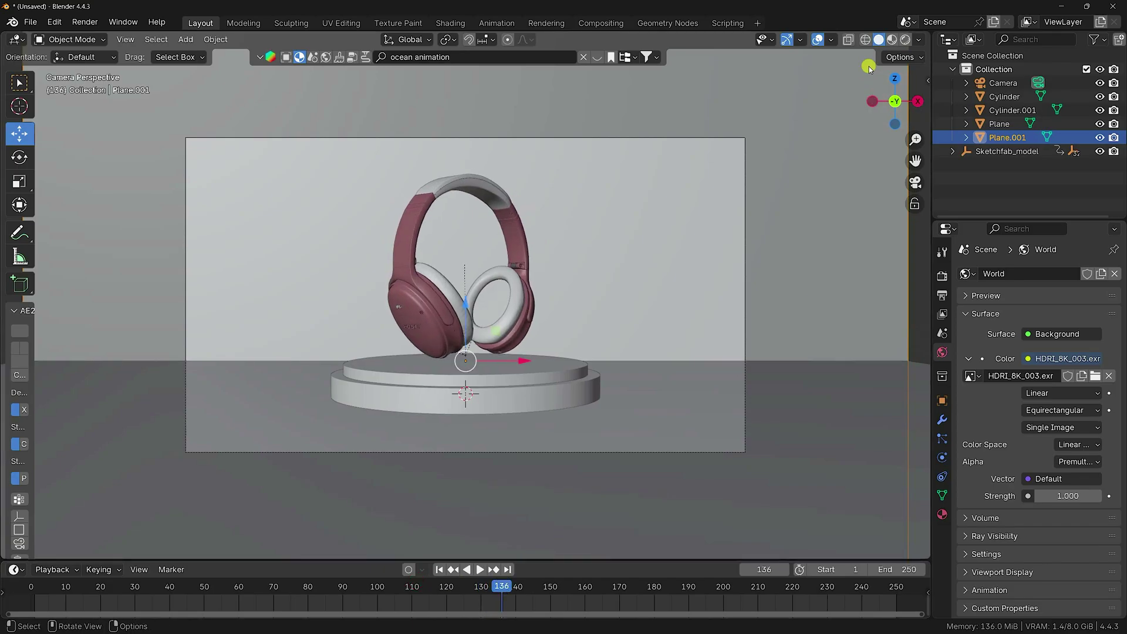
pyautogui.click(905, 40)
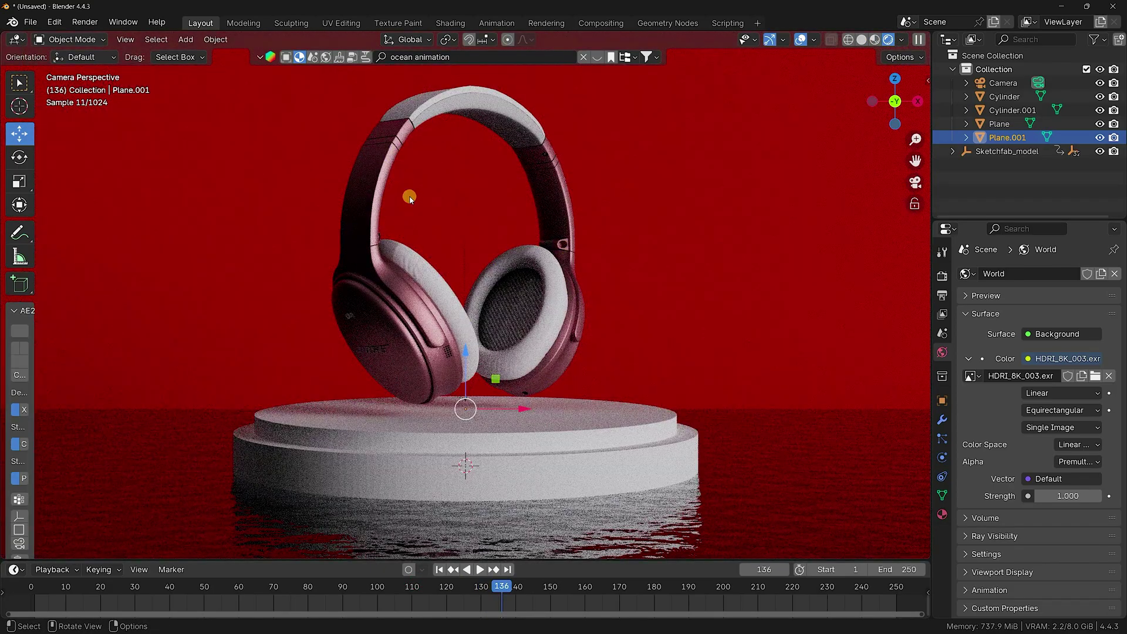
# - Apply Shade Auto Smooth to both the lower and upper podium cylinders
pyautogui.click(386, 471)
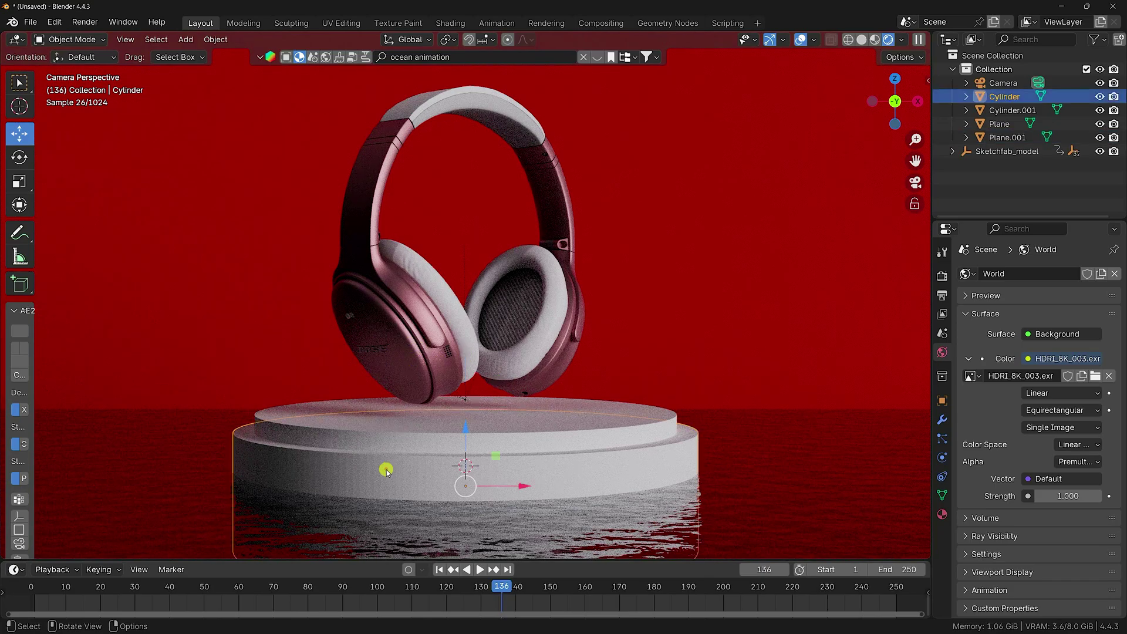
pyautogui.rightClick(391, 459)
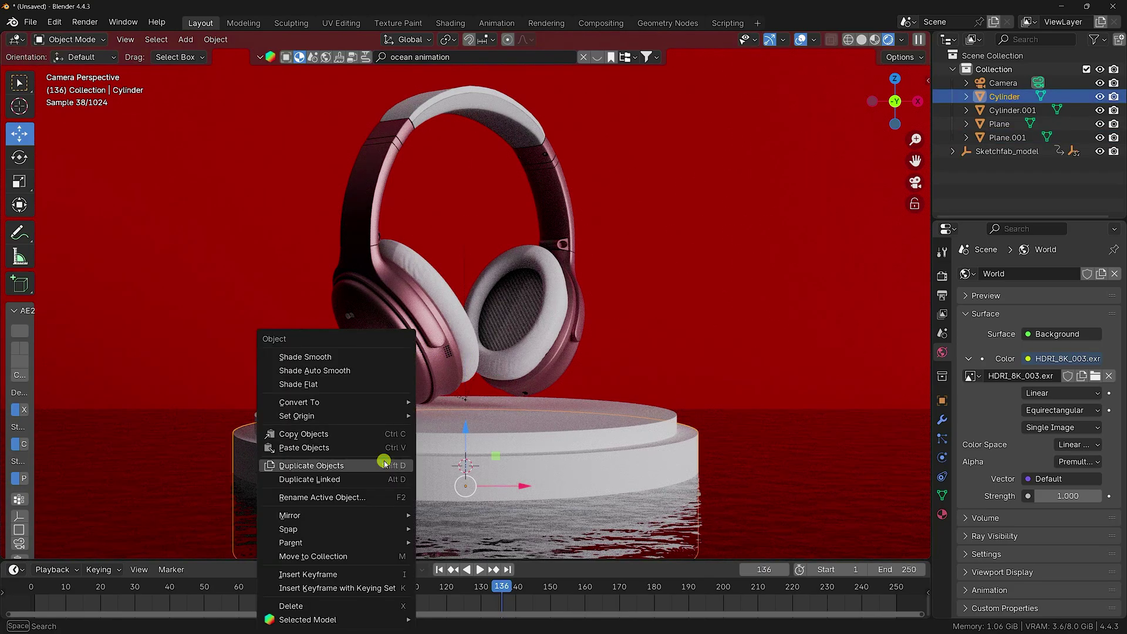
pyautogui.click(298, 371)
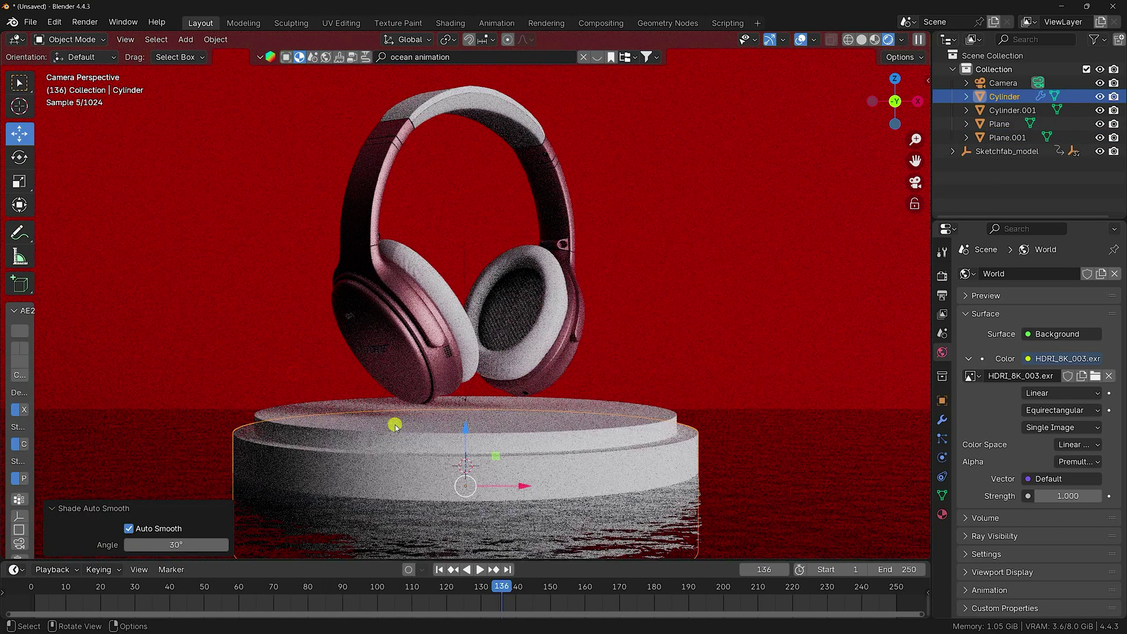
pyautogui.click(395, 423)
pyautogui.rightClick(395, 422)
pyautogui.click(323, 370)
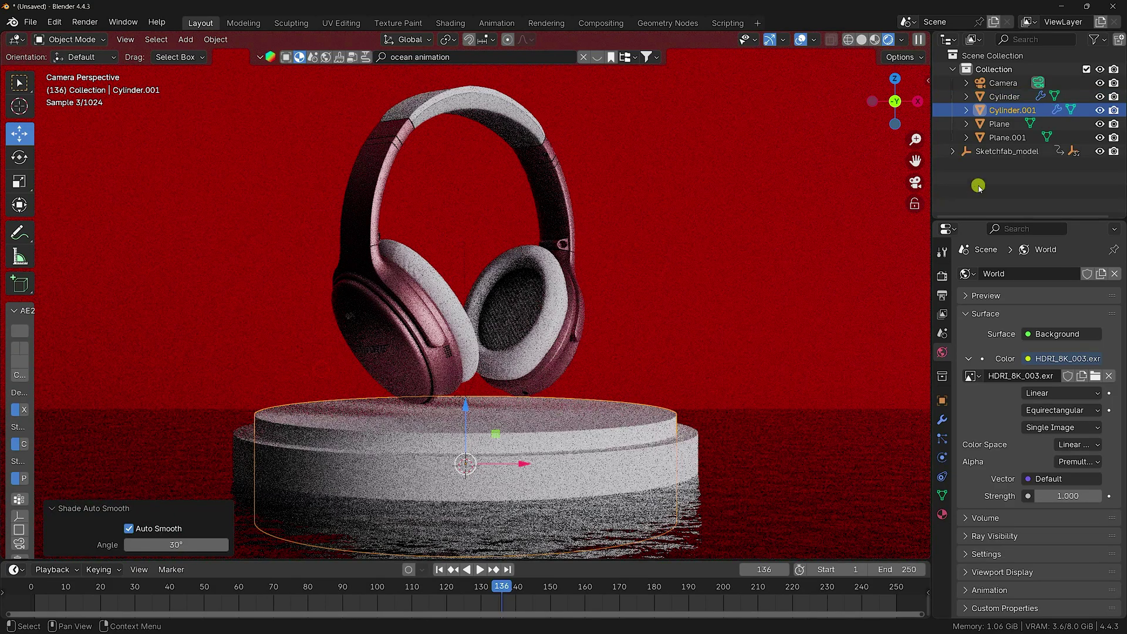
# - Create a new collection under the Scene Collection and rename it LIGHT
pyautogui.click(979, 182)
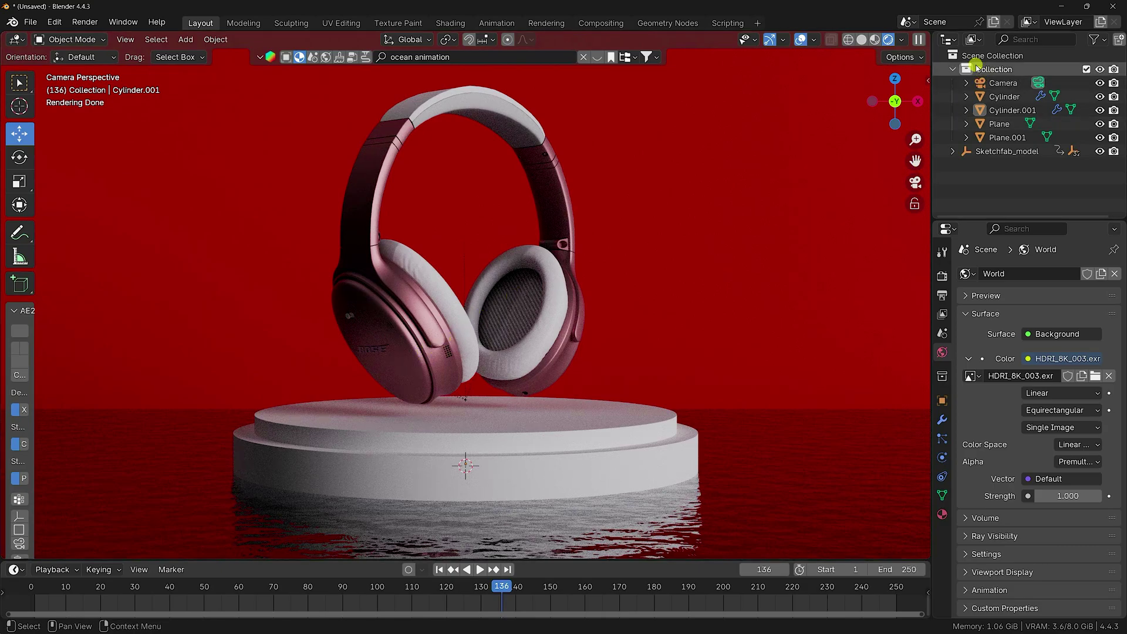
pyautogui.click(950, 70)
pyautogui.rightClick(989, 122)
pyautogui.click(977, 123)
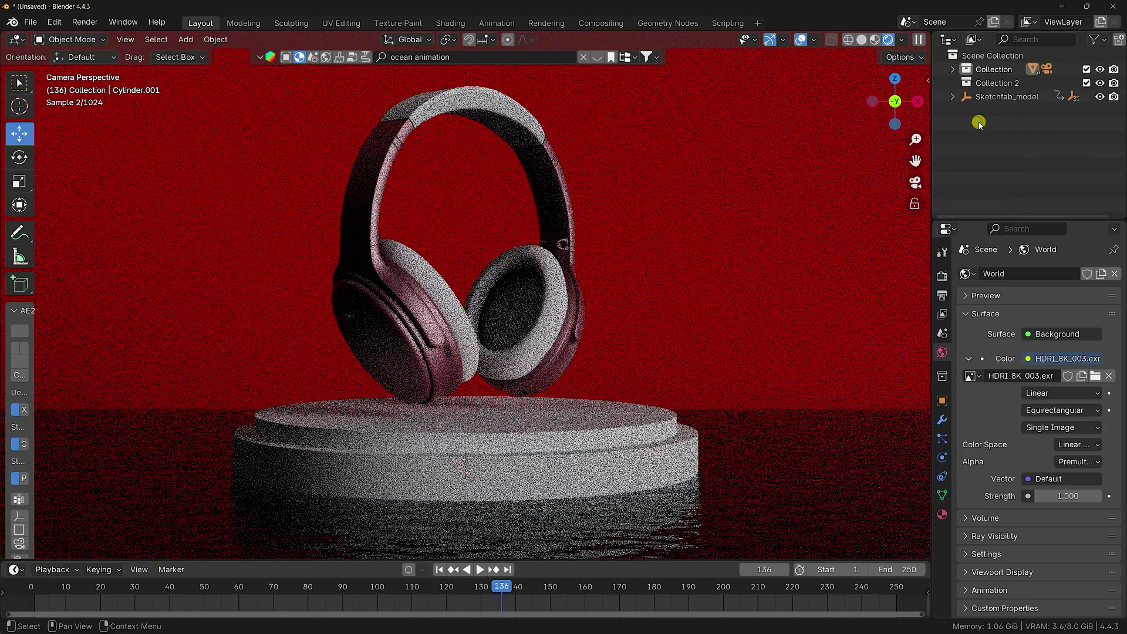
pyautogui.press('F2')
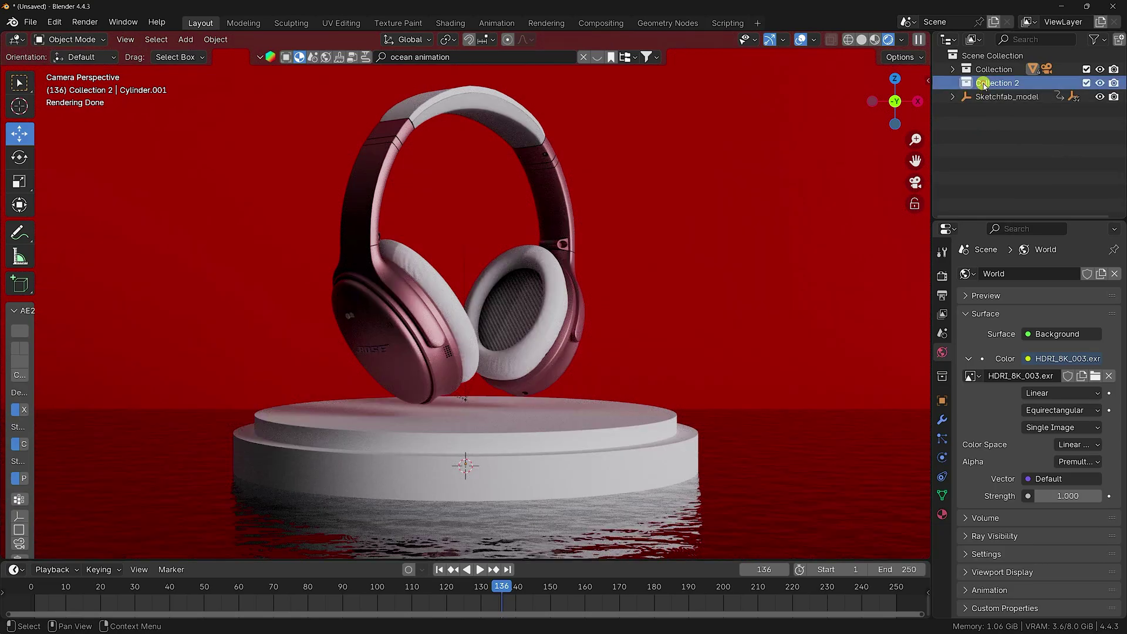
pyautogui.write('LIG')
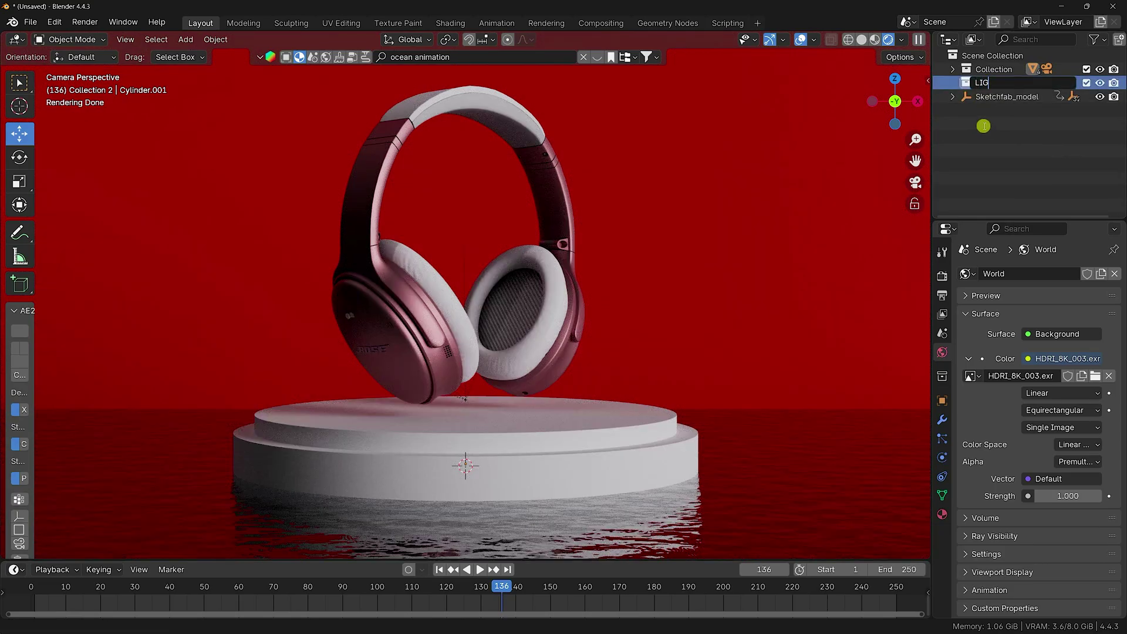
pyautogui.write('HT')
pyautogui.press('Return')
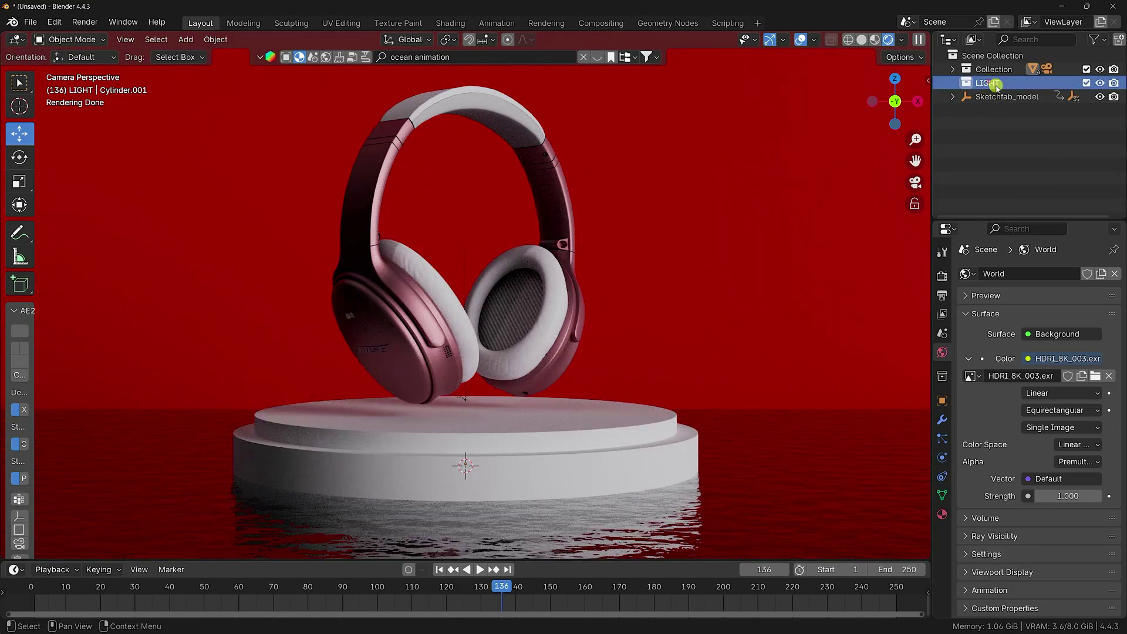
# - Add an area light to the LIGHT collection and raise it above the headphones to about 2.63 m in Z
pyautogui.click(186, 39)
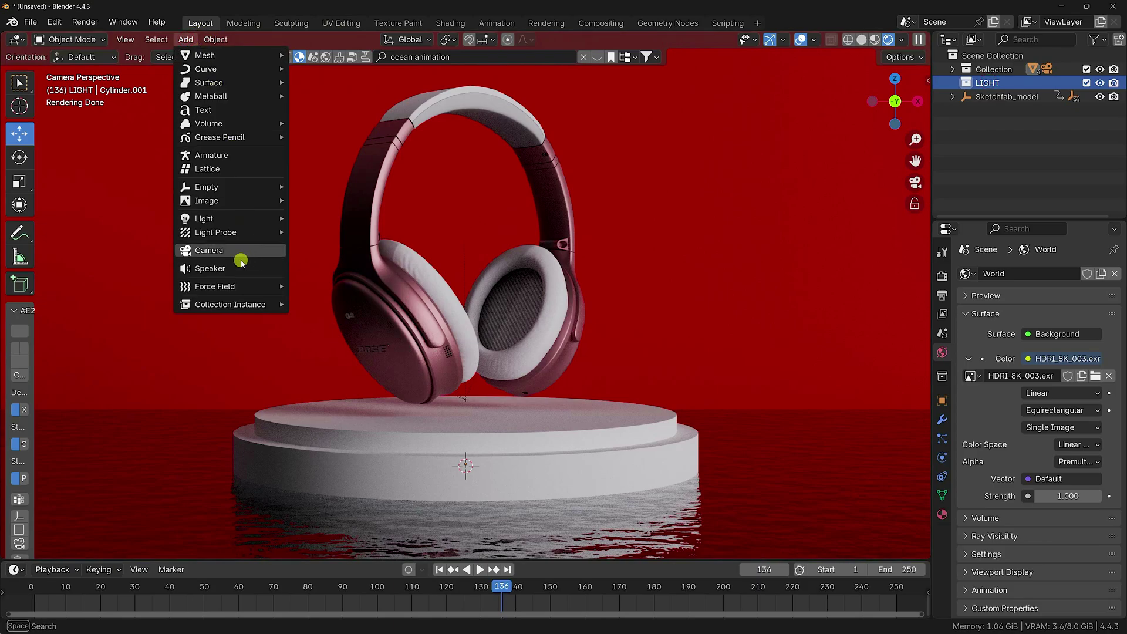
pyautogui.moveTo(221, 219)
pyautogui.click(321, 261)
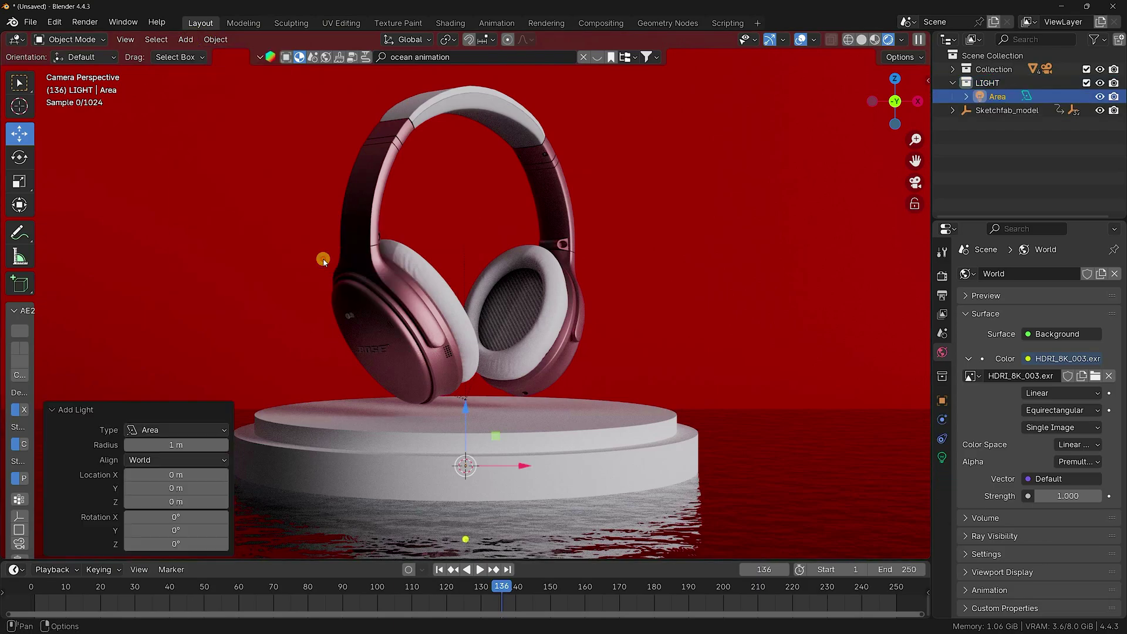
pyautogui.scroll(-3, 643, 414)
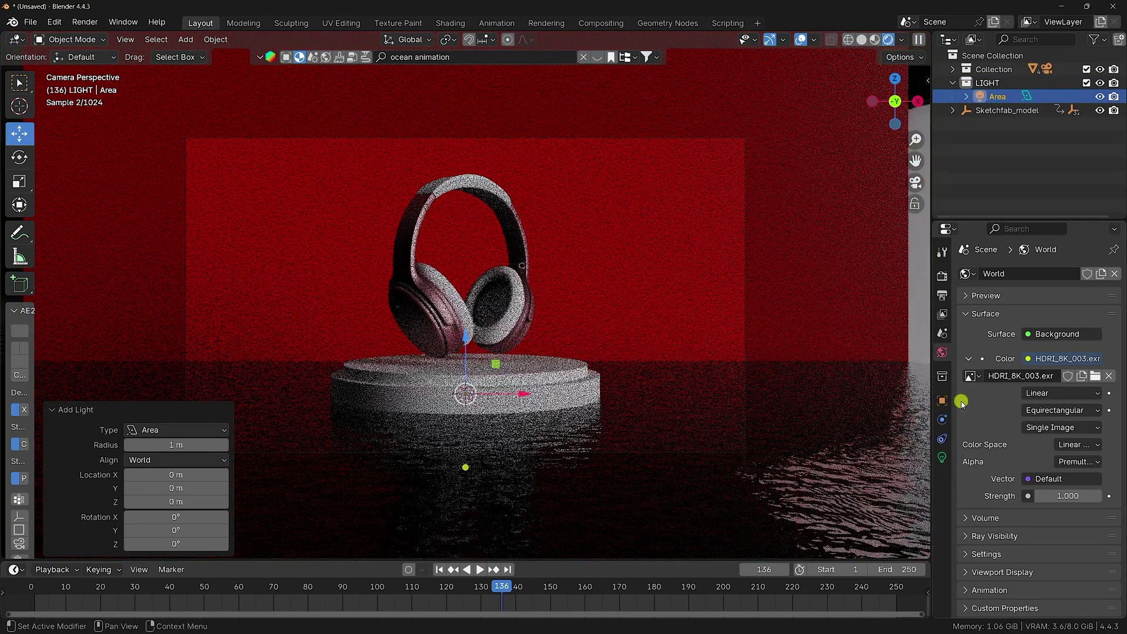
pyautogui.click(942, 400)
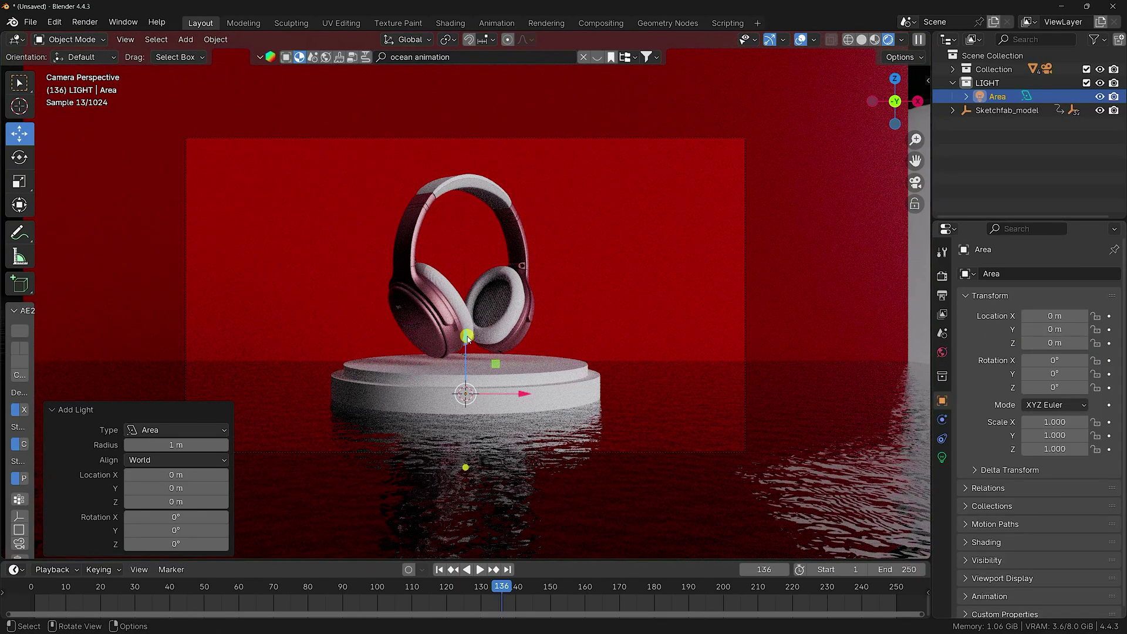
pyautogui.moveTo(468, 338); pyautogui.dragTo(469, 123)
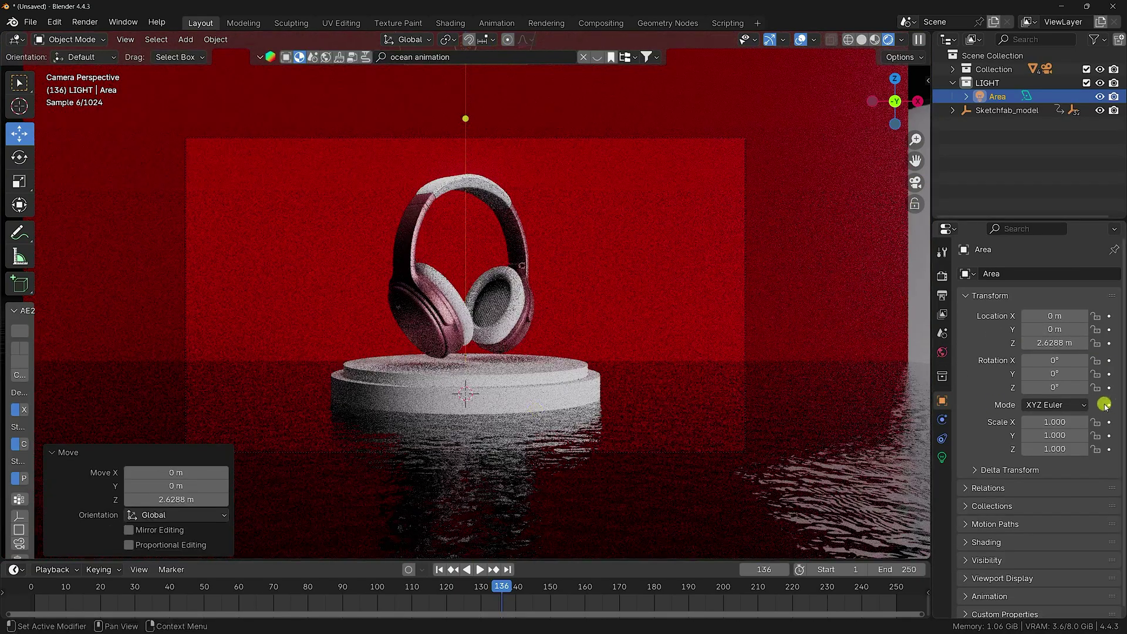
# - Set the area light's power to 25 W, its shape to Disk and its size to 3 m
pyautogui.click(942, 457)
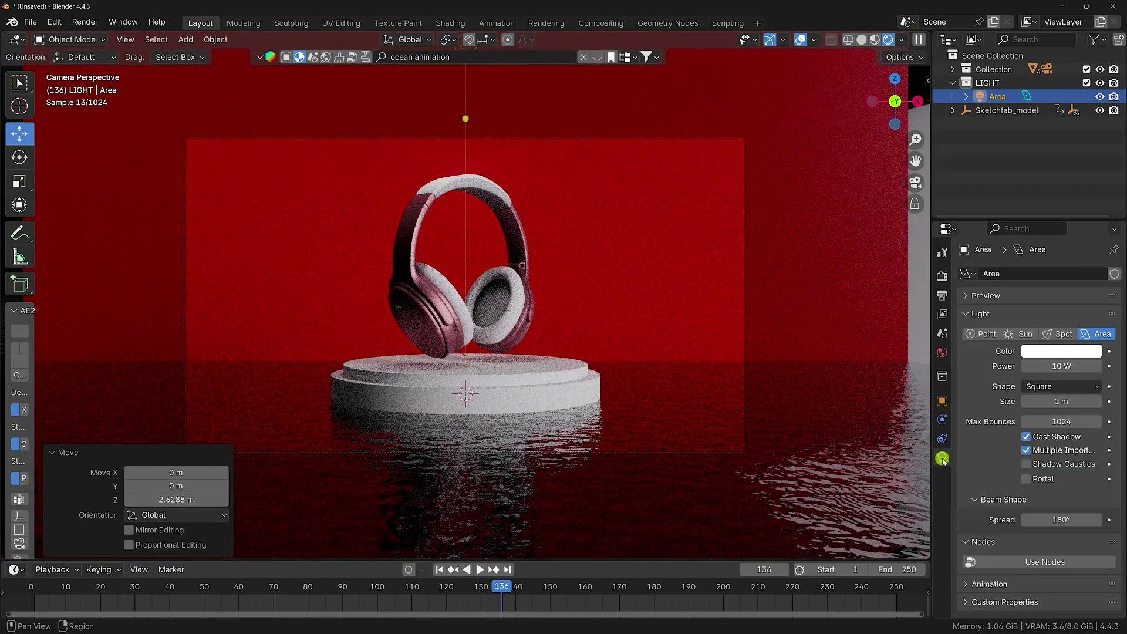
pyautogui.click(1048, 365)
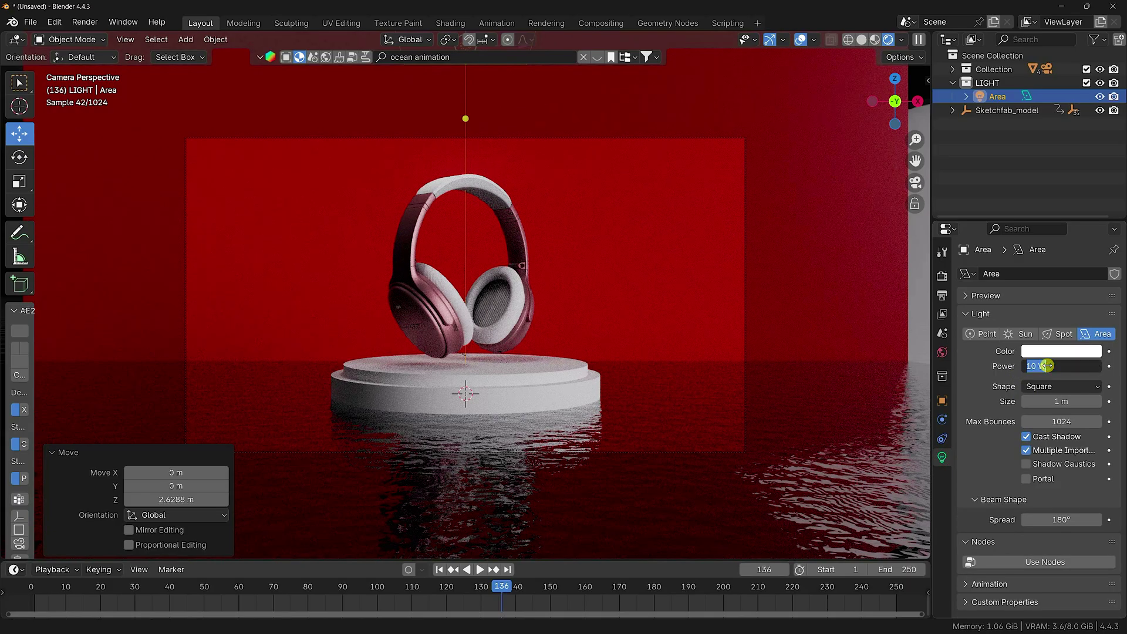
pyautogui.write('25')
pyautogui.press('Return')
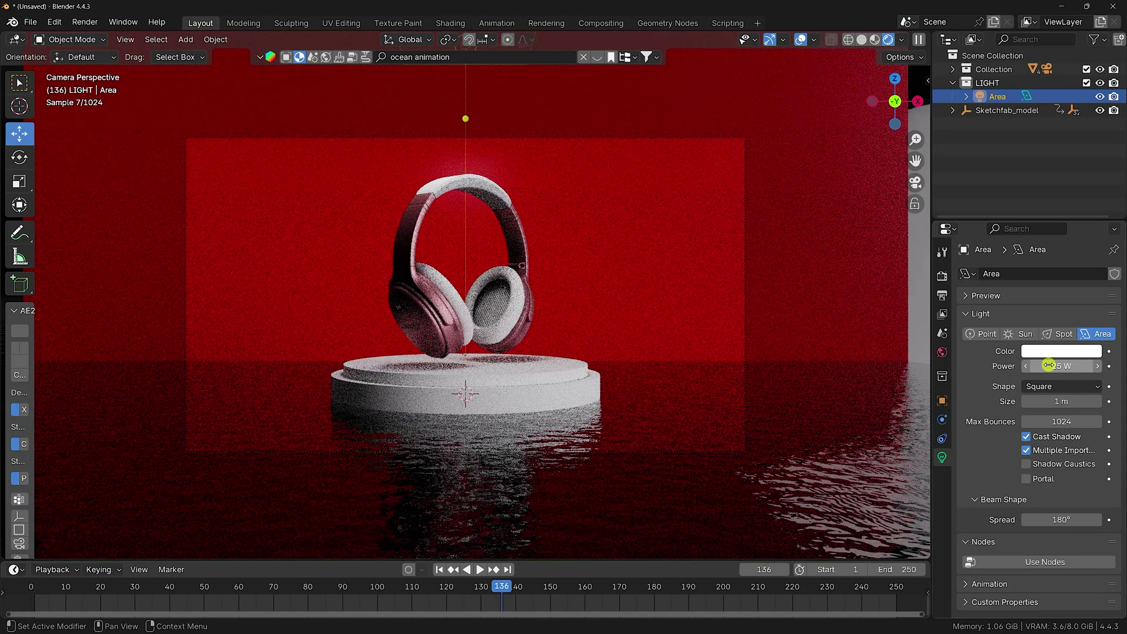
pyautogui.click(1036, 385)
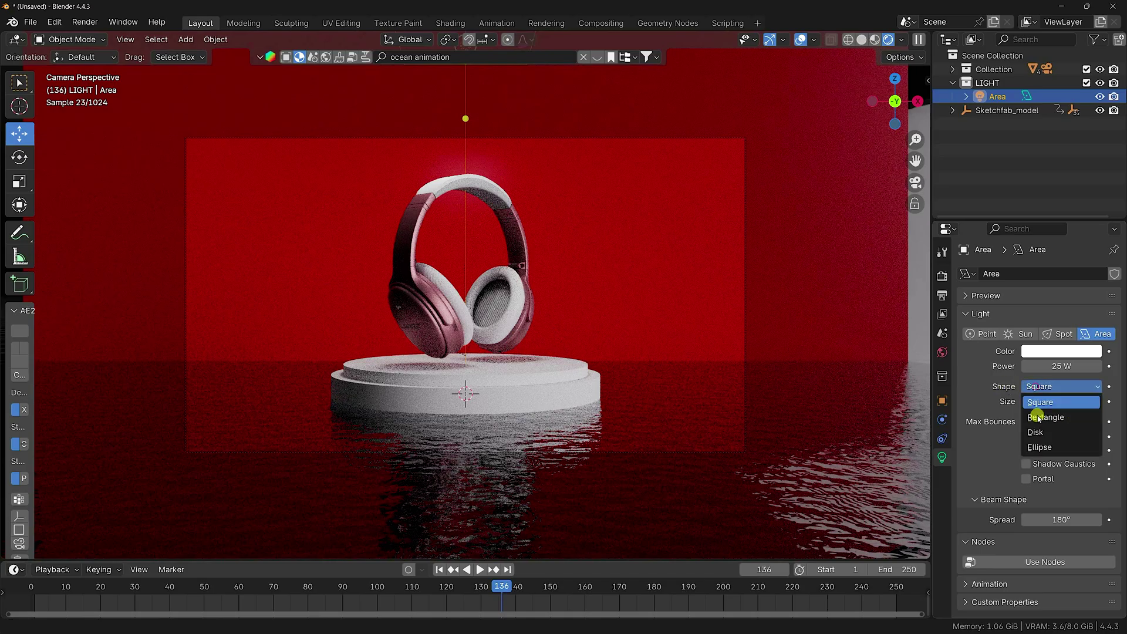
pyautogui.click(1039, 431)
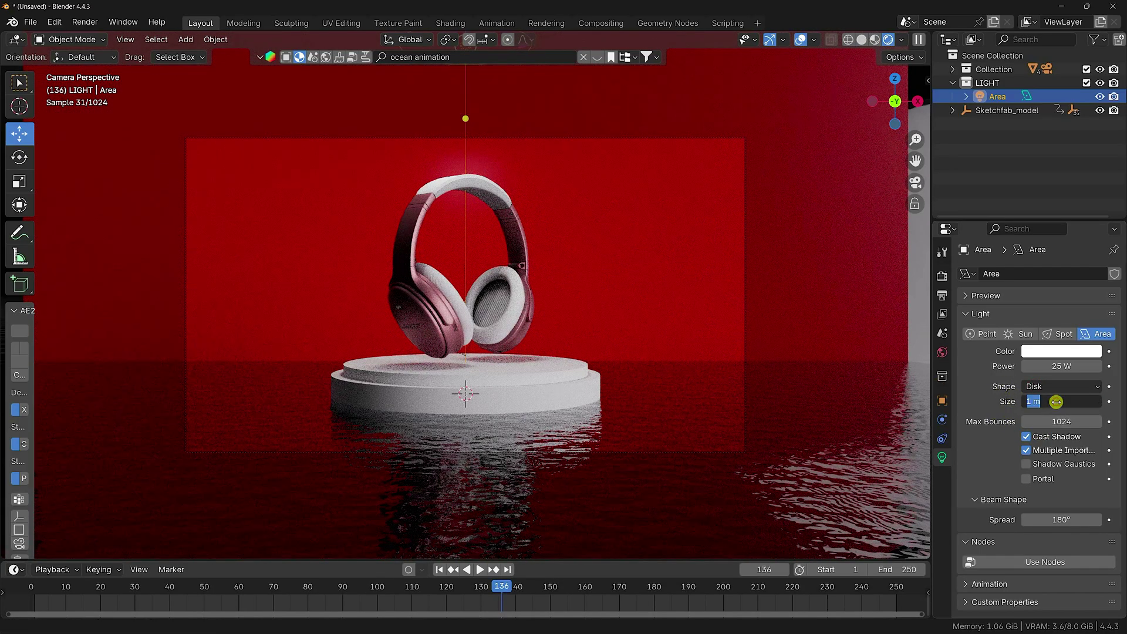
pyautogui.write('3')
pyautogui.press('Return')
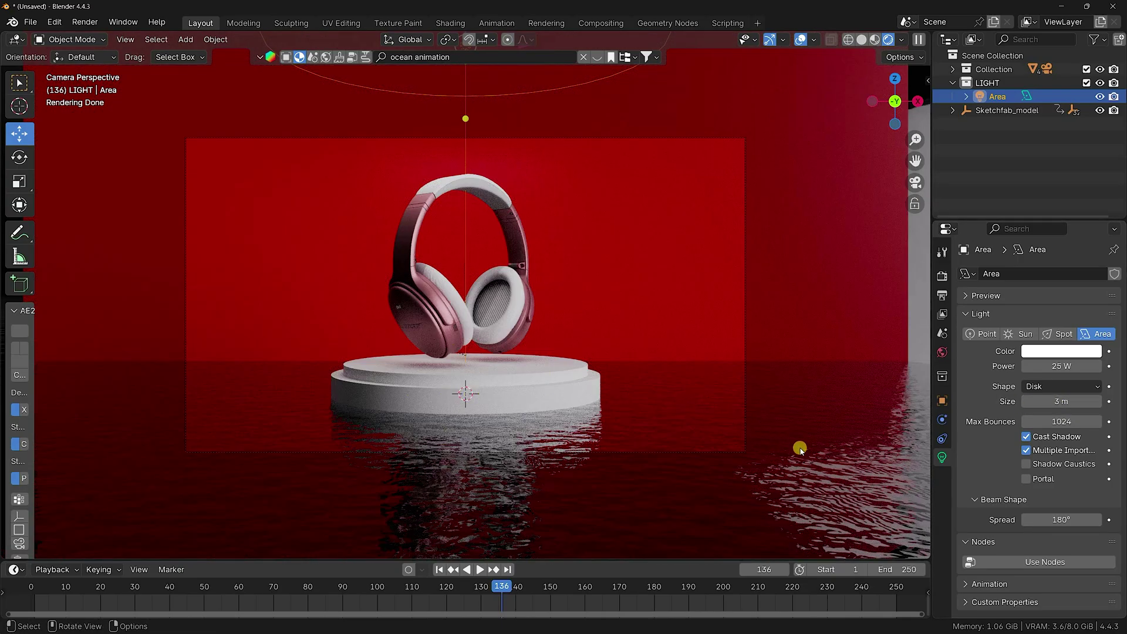
# - Enable nodes for the area light in the Shading workspace and feed its Emission color from an Image Texture with a Mapping setup
pyautogui.click(449, 24)
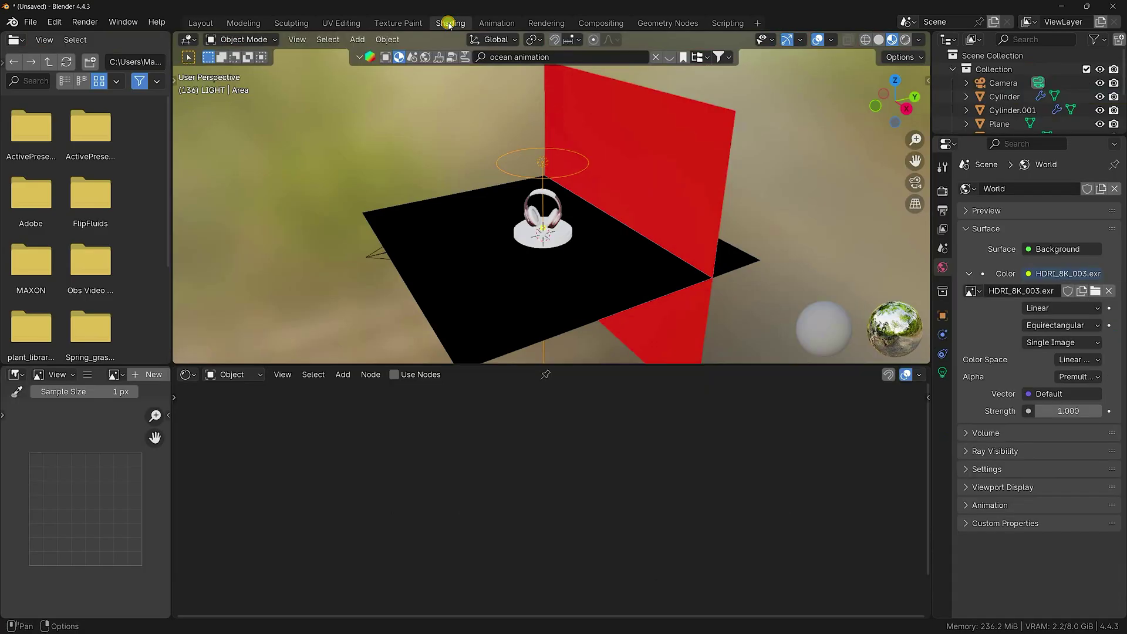
pyautogui.click(395, 375)
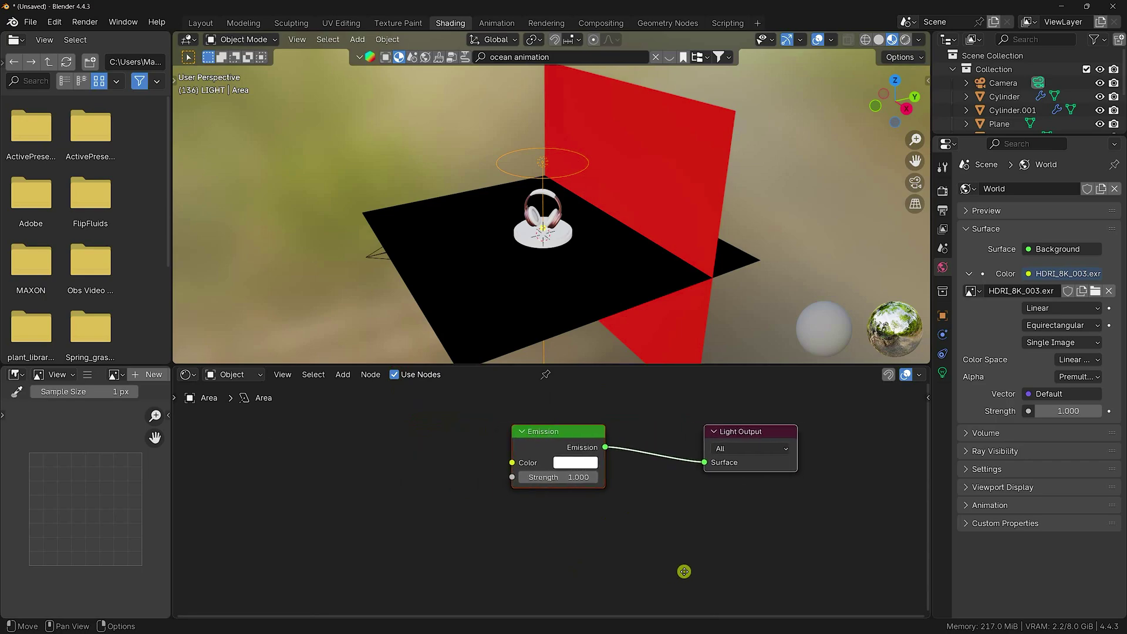
pyautogui.click(582, 430)
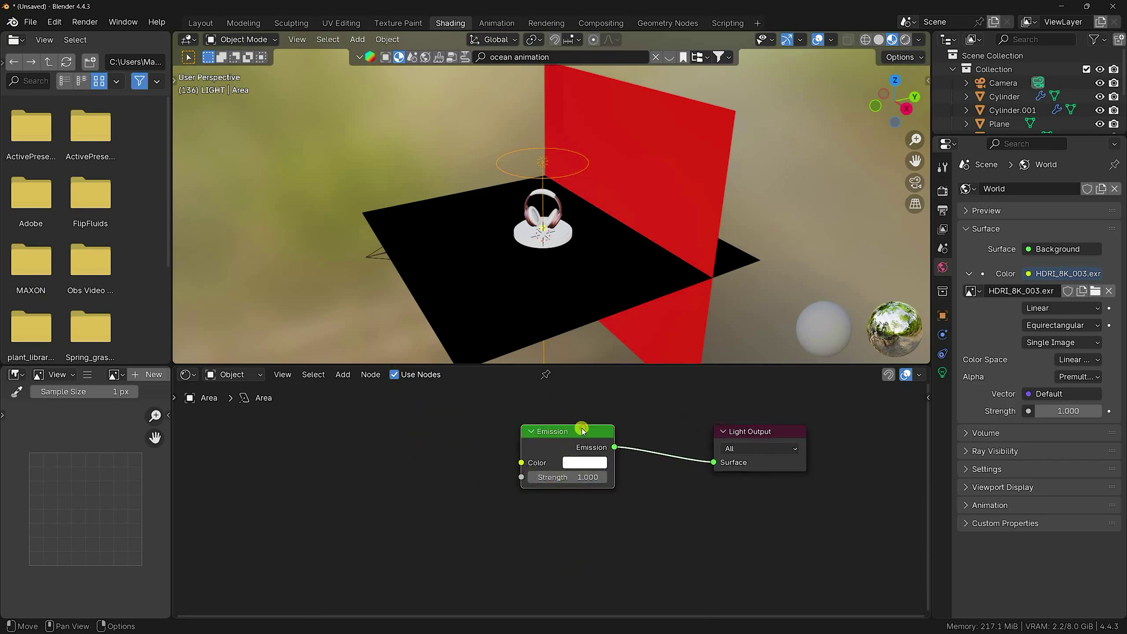
pyautogui.hotkey('ctrl', 't')
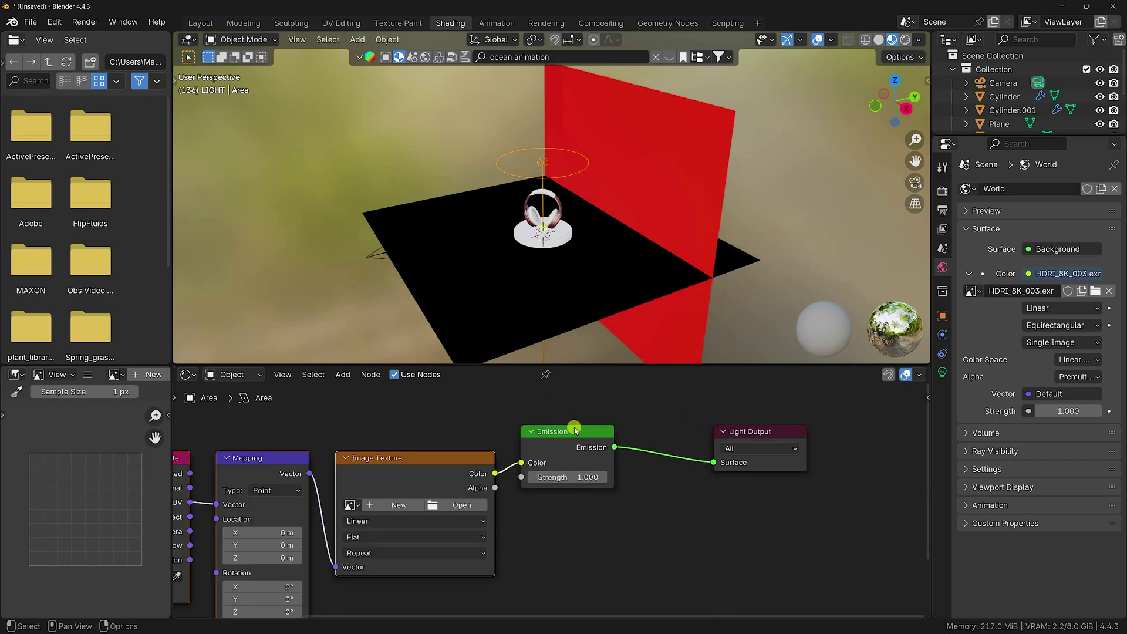
# - Load Top Light.png from the project's File folder into the light's Image Texture node
pyautogui.click(446, 505)
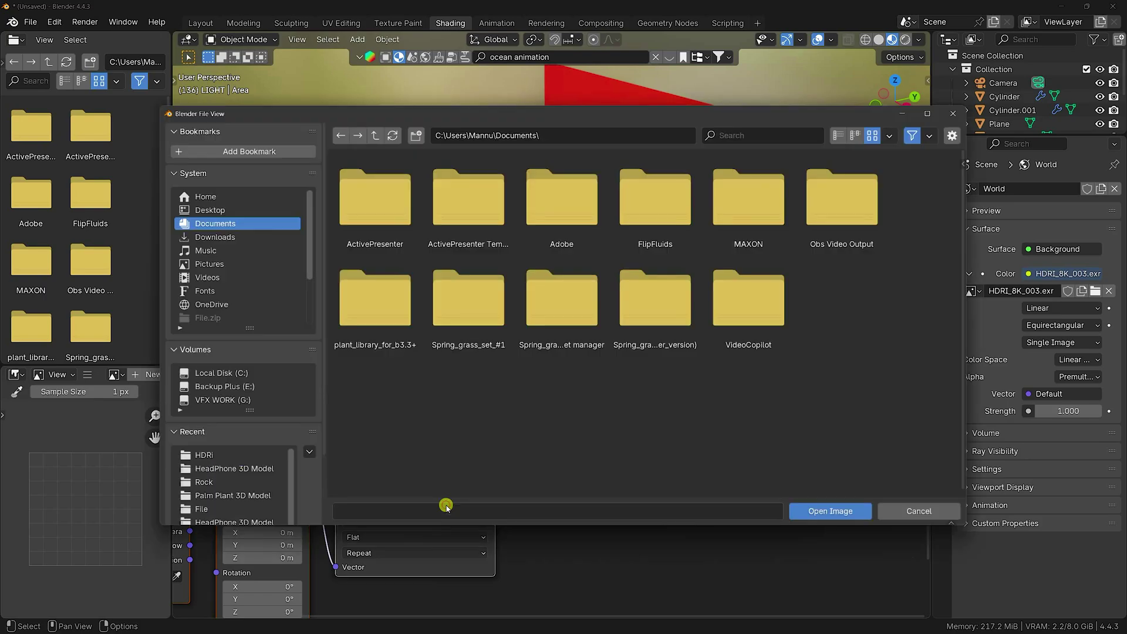
pyautogui.click(199, 510)
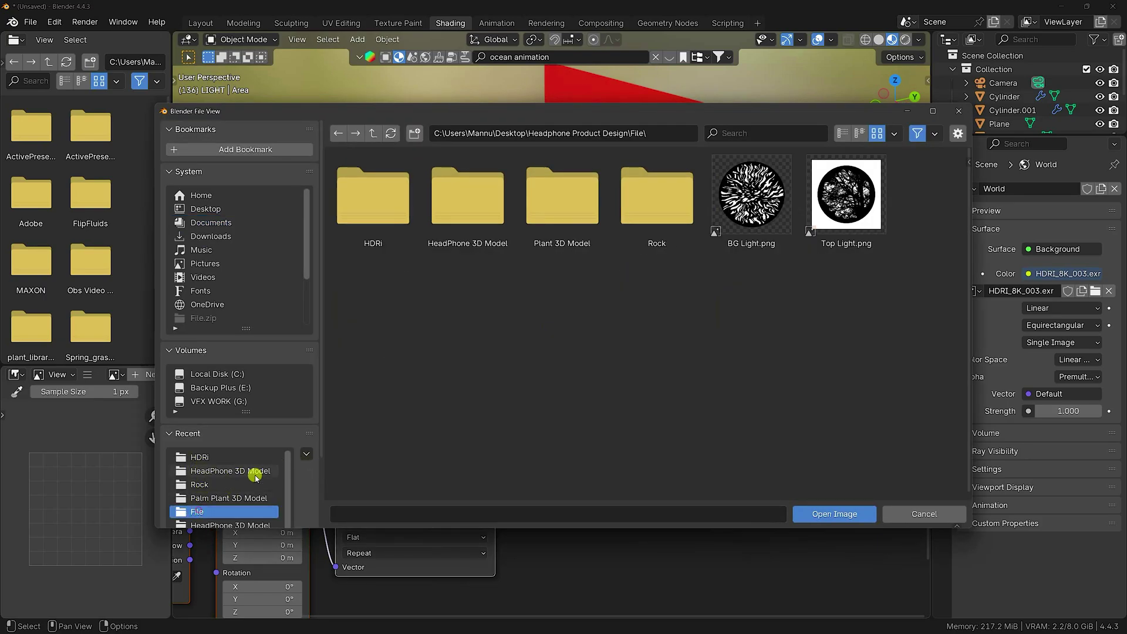
pyautogui.click(840, 200)
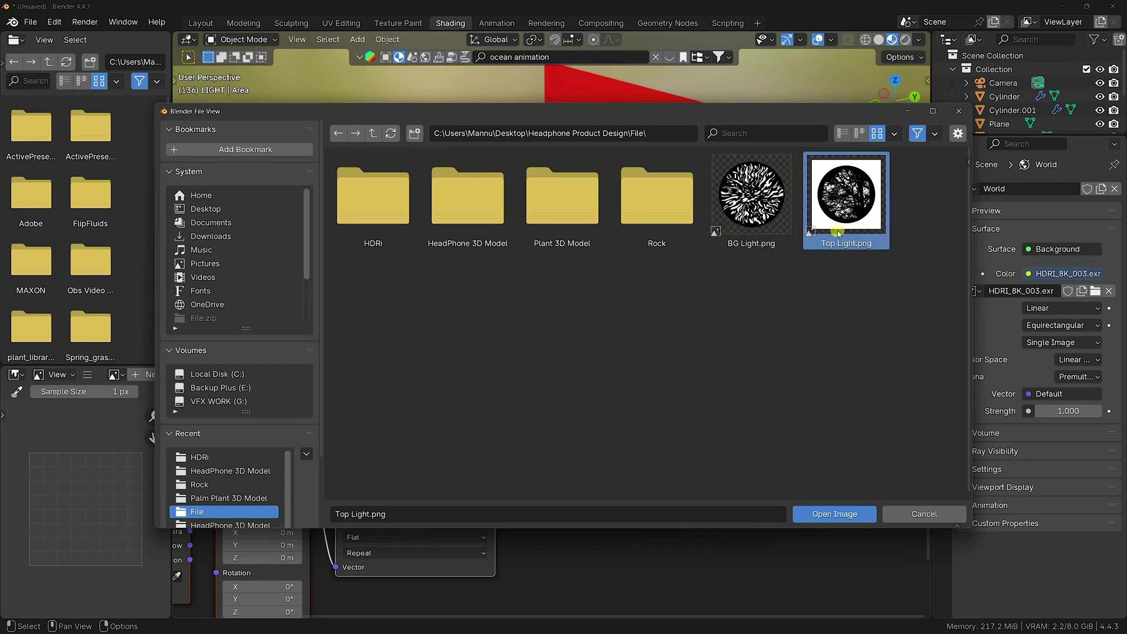
pyautogui.click(839, 513)
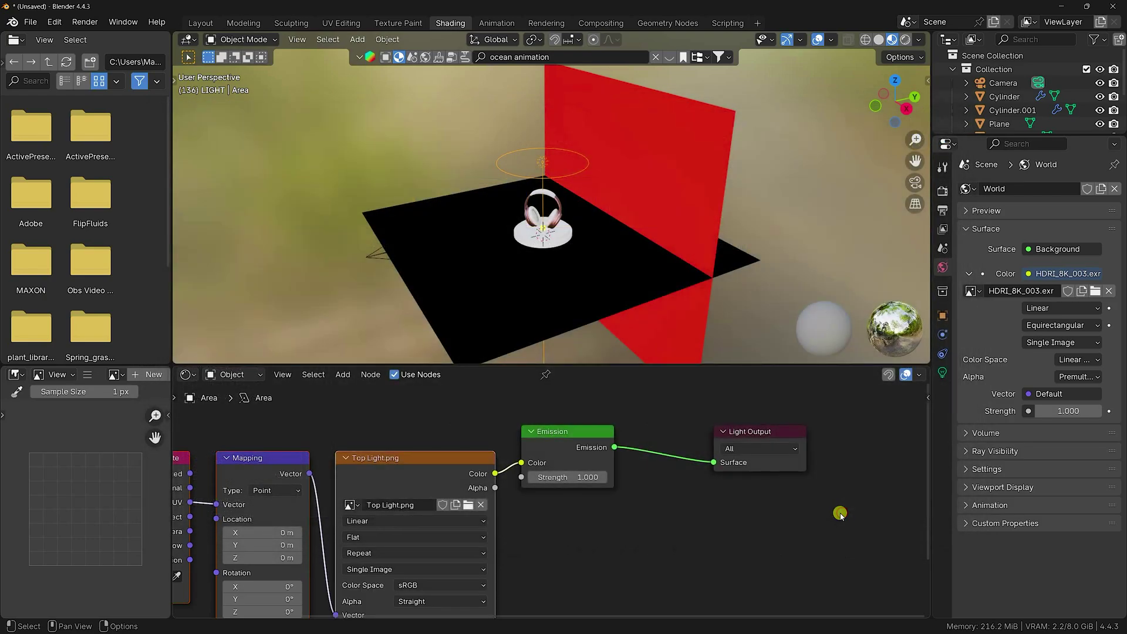
# - Look through the camera in the Shading workspace and show its viewport in rendered shading
pyautogui.press('KP_0')
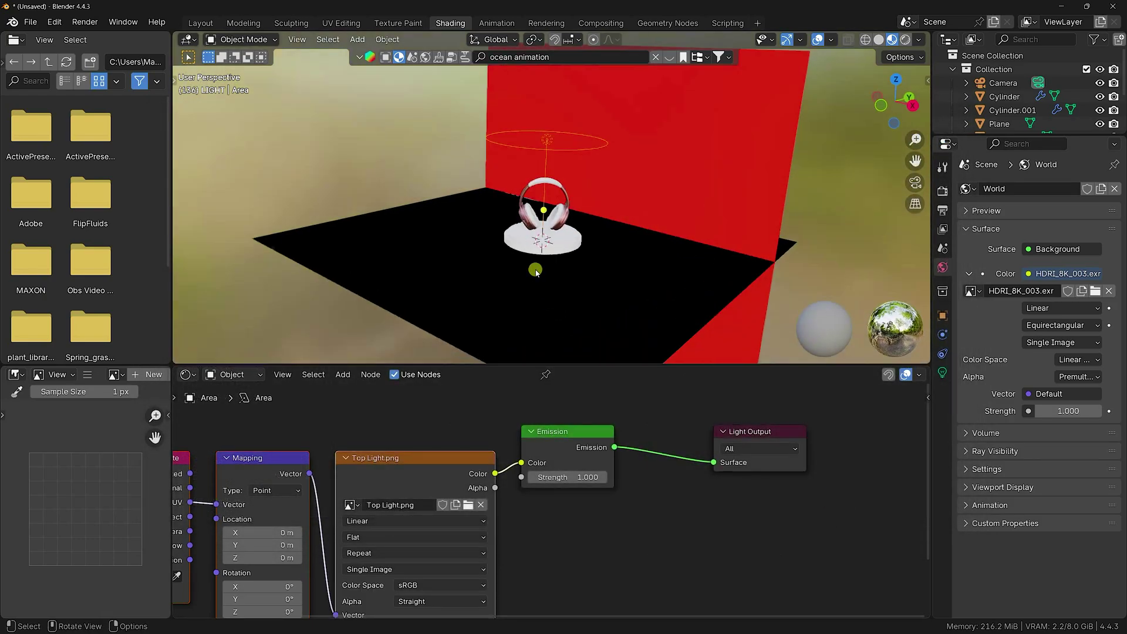
pyautogui.click(904, 40)
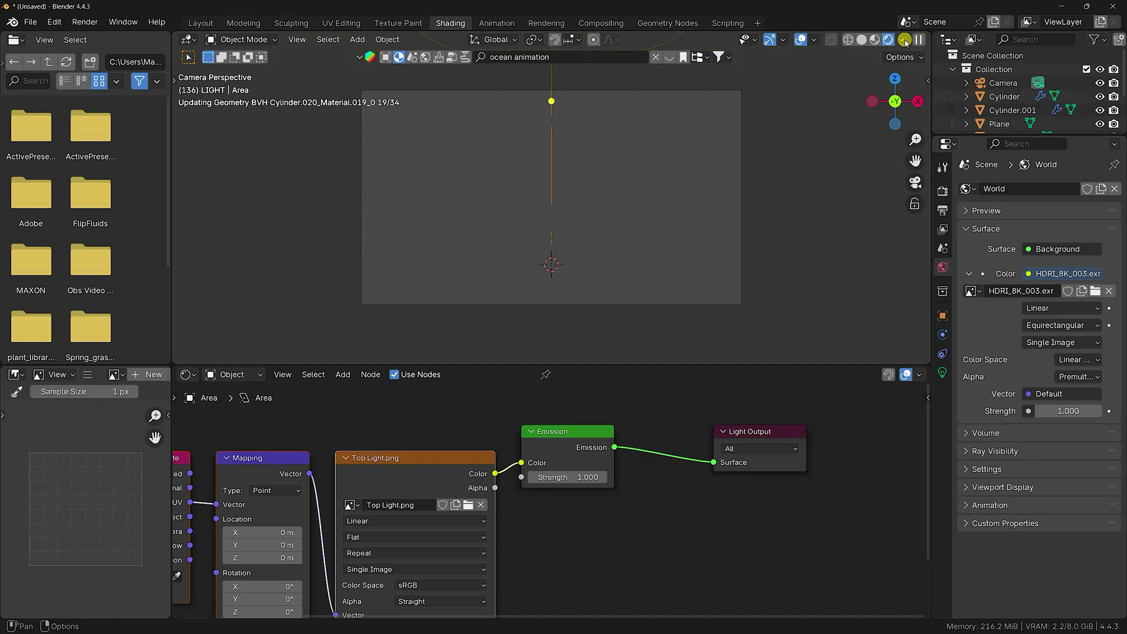
pyautogui.scroll(3, 586, 216)
pyautogui.scroll(-3, 589, 216)
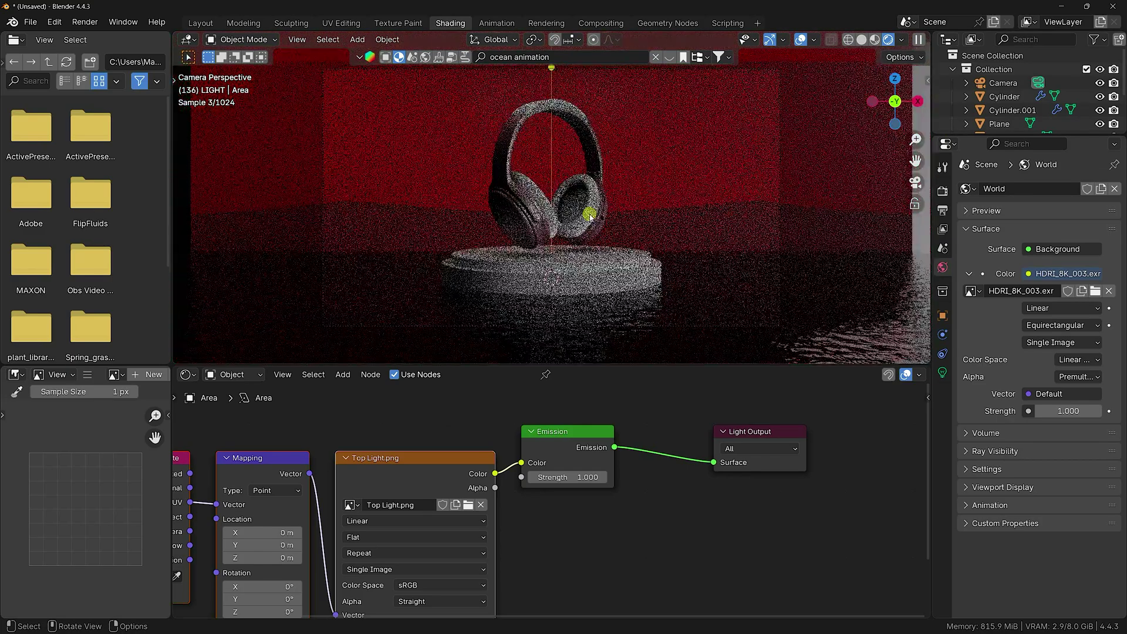
pyautogui.scroll(1, 541, 196)
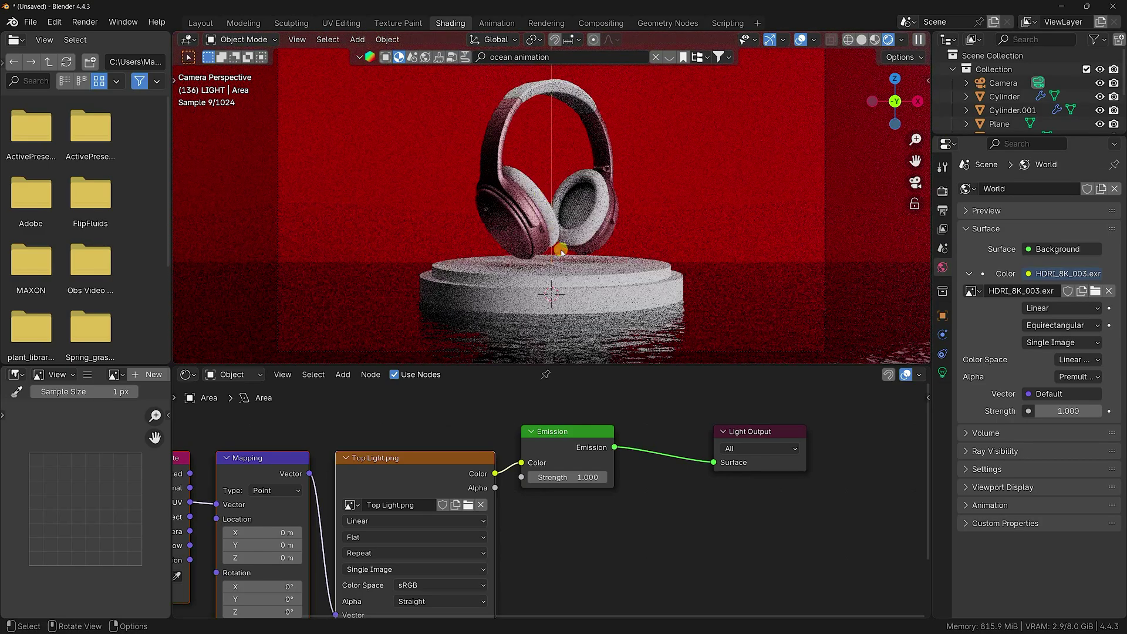
# - Set the strength of the light's Emission node to 10
pyautogui.click(554, 476)
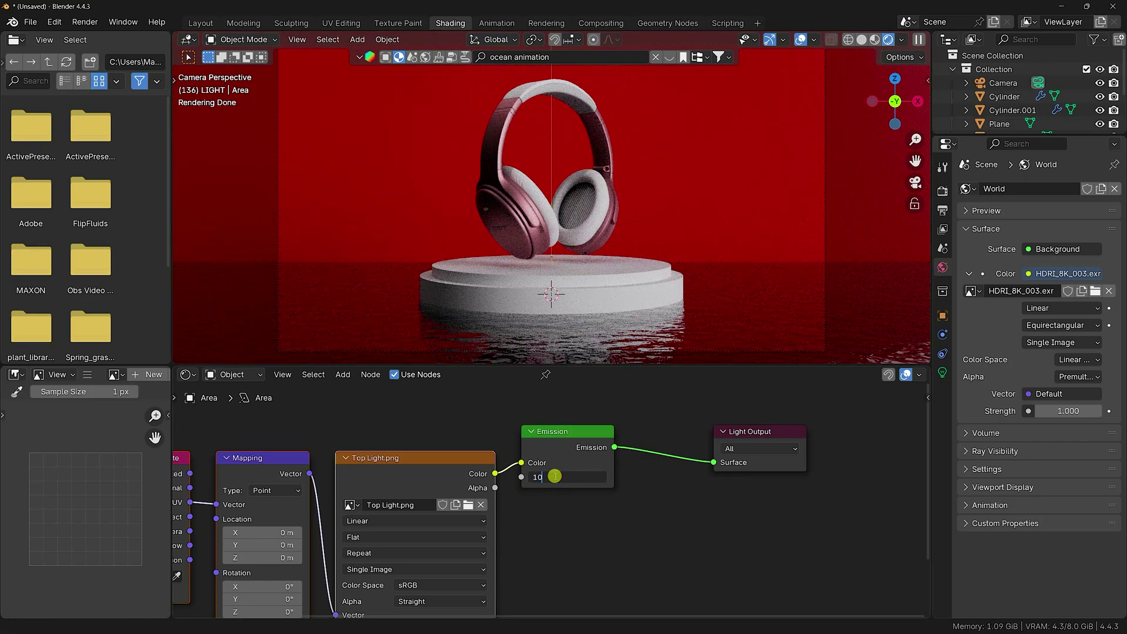
pyautogui.write('10')
pyautogui.press('Return')
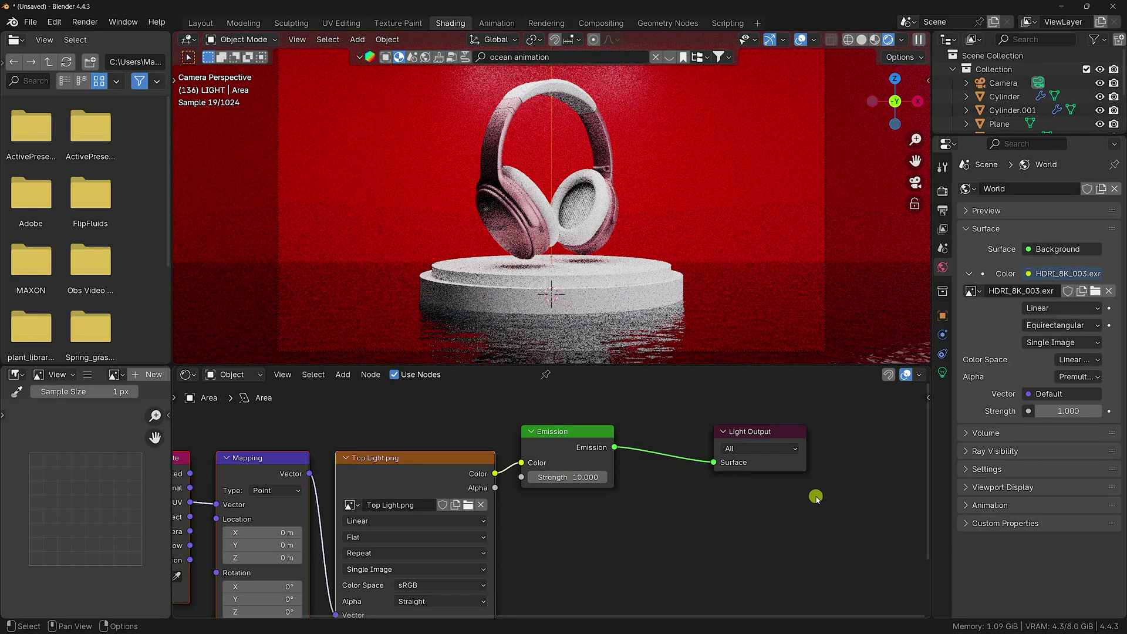
# - Show the area light's data properties and rename the light object TOP
pyautogui.click(942, 374)
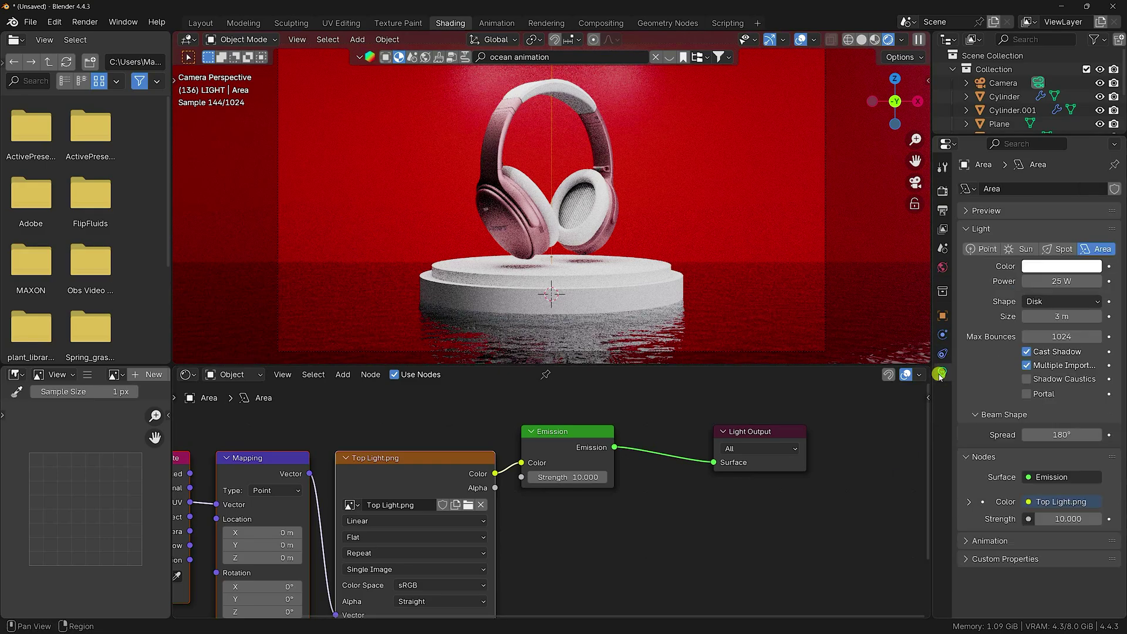
pyautogui.scroll(-3, 1003, 122)
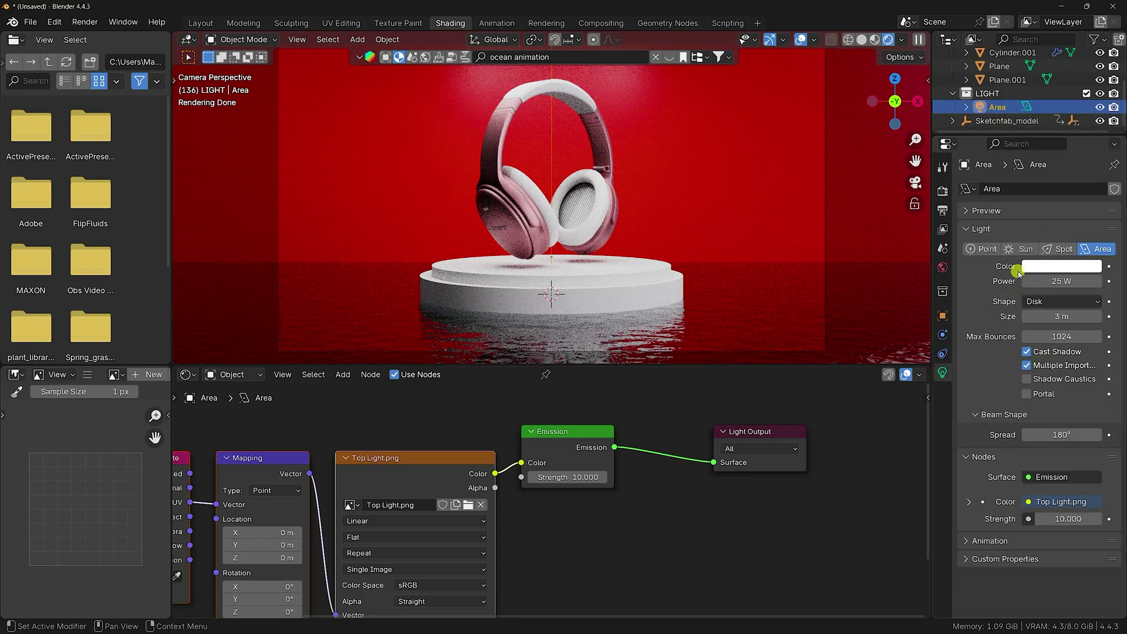
pyautogui.doubleClick(998, 108)
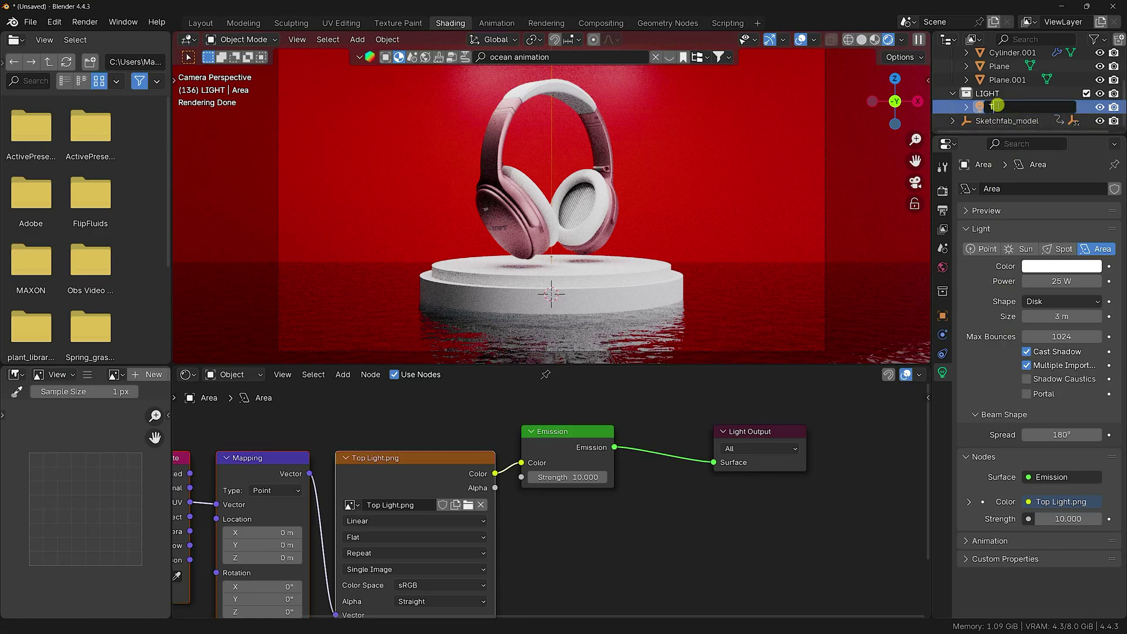
pyautogui.press('Return')
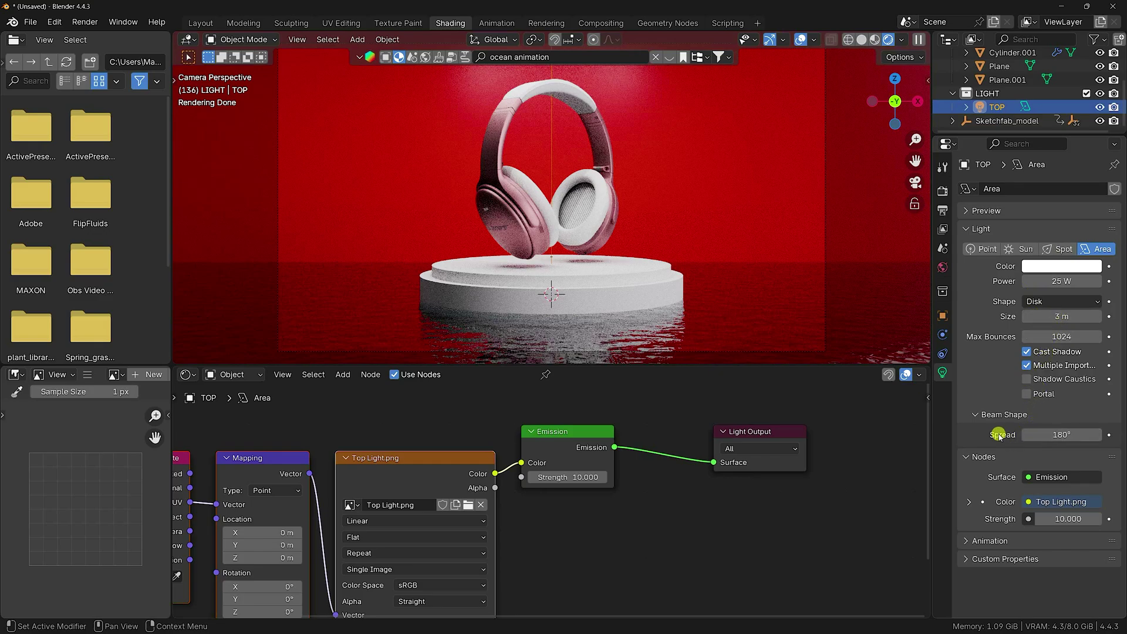
# - Set the TOP light's beam spread to 1° and its size to 5 m, and return to the Layout workspace
pyautogui.click(1048, 432)
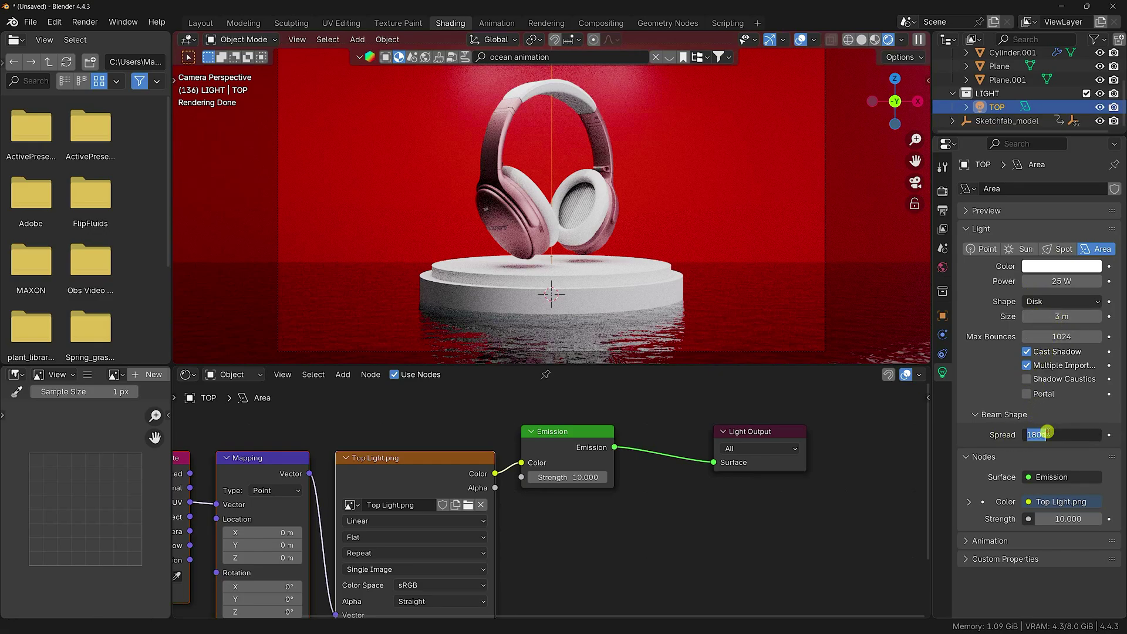
pyautogui.press('Return')
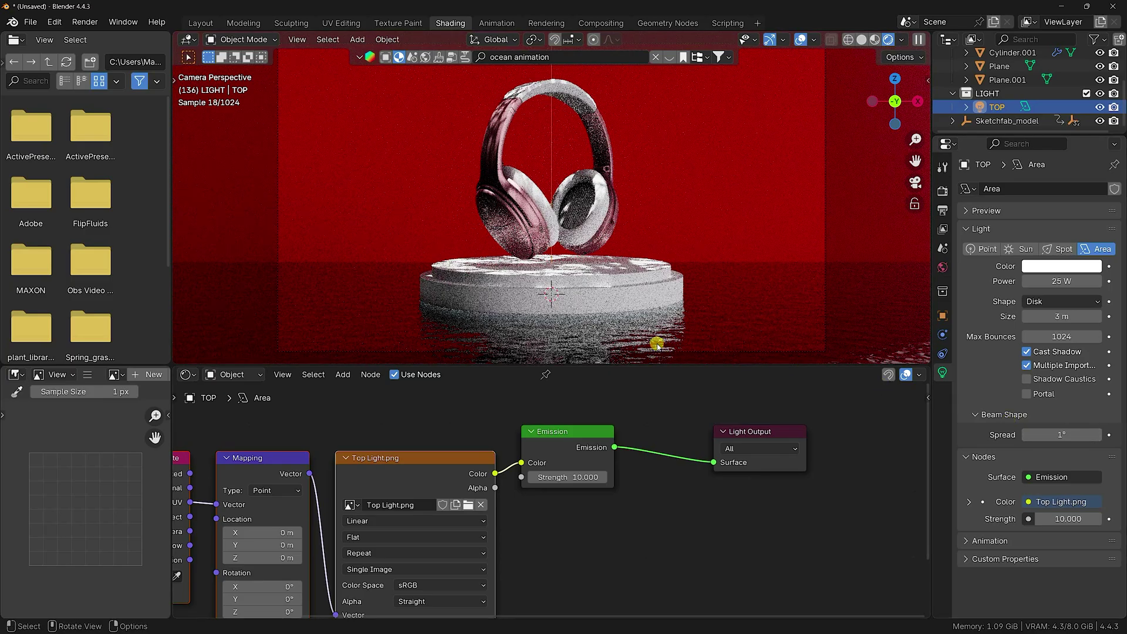
pyautogui.moveTo(478, 367); pyautogui.dragTo(470, 505)
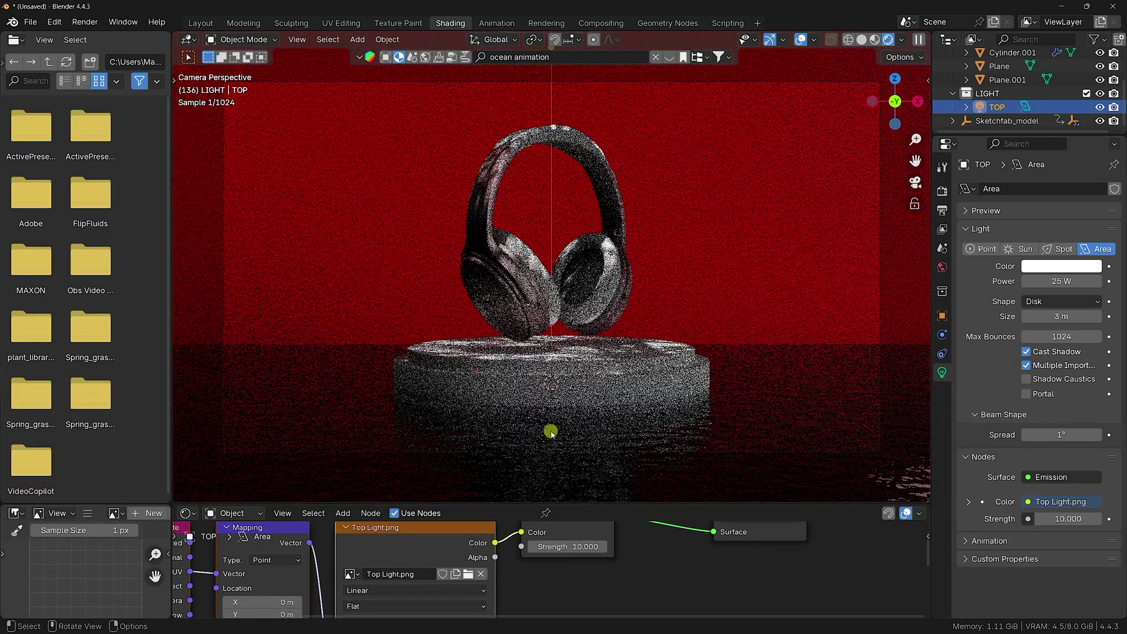
pyautogui.scroll(3, 538, 357)
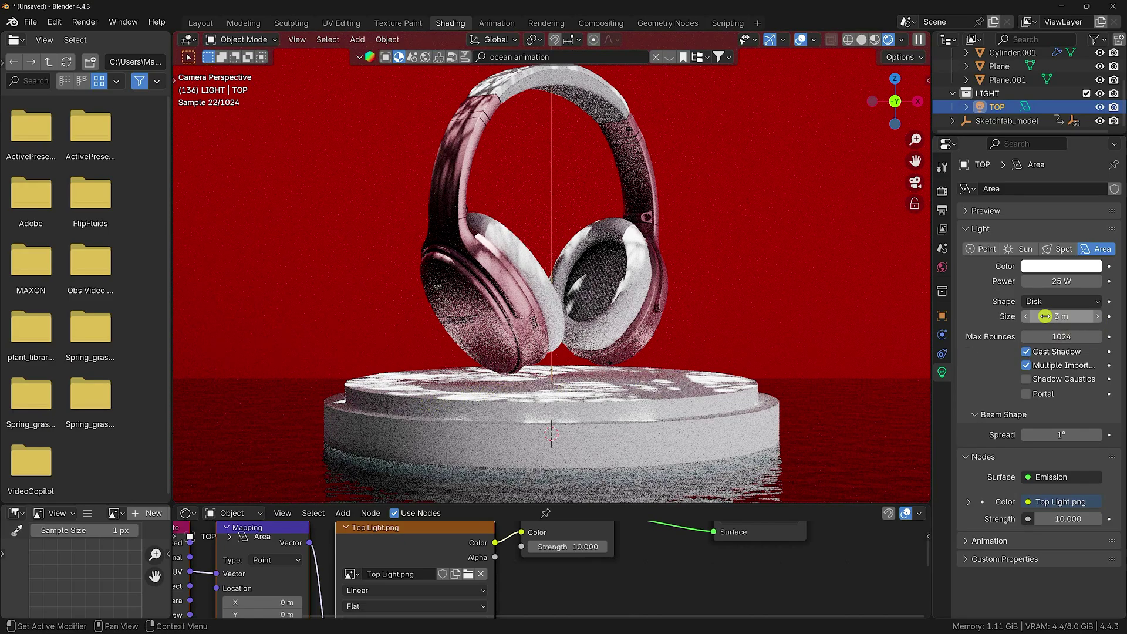
pyautogui.moveTo(1063, 316); pyautogui.dragTo(1065, 316)
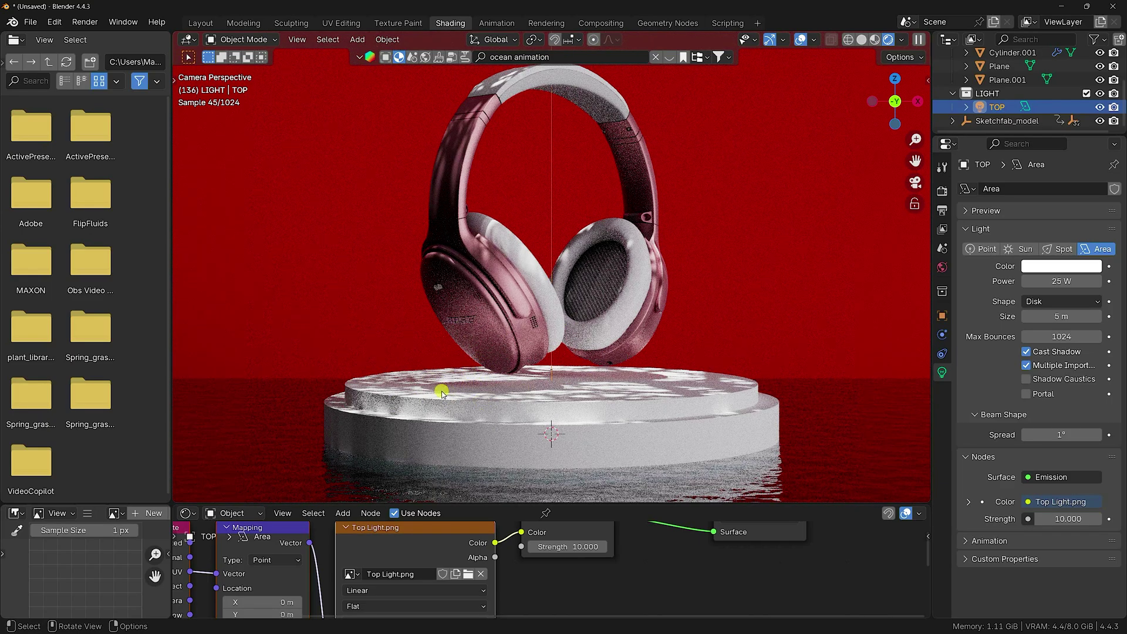
pyautogui.click(200, 24)
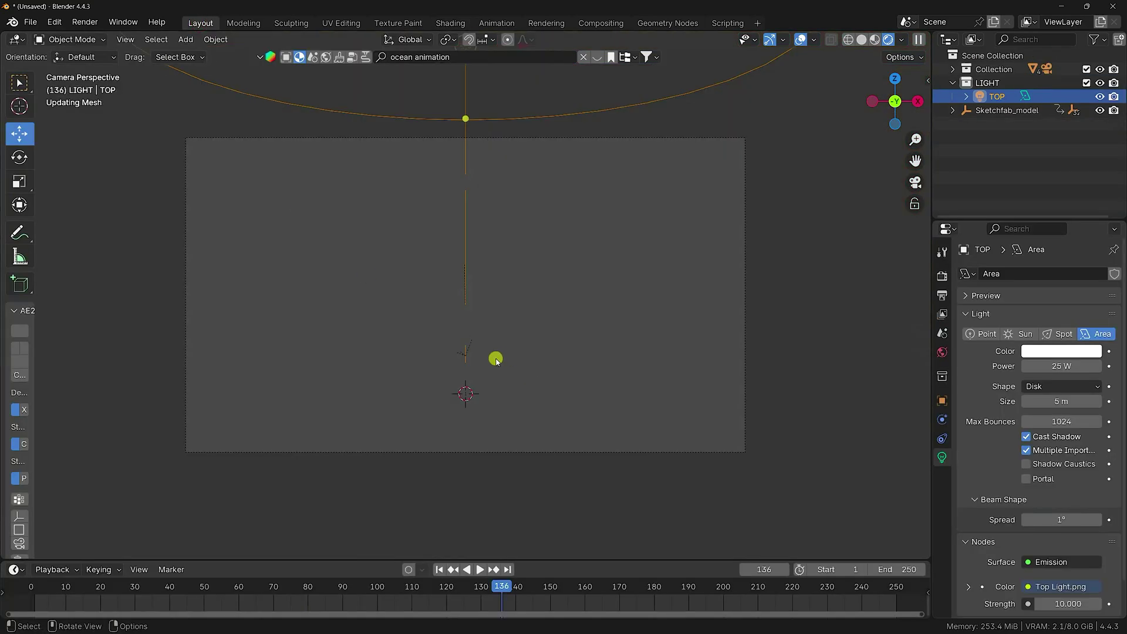
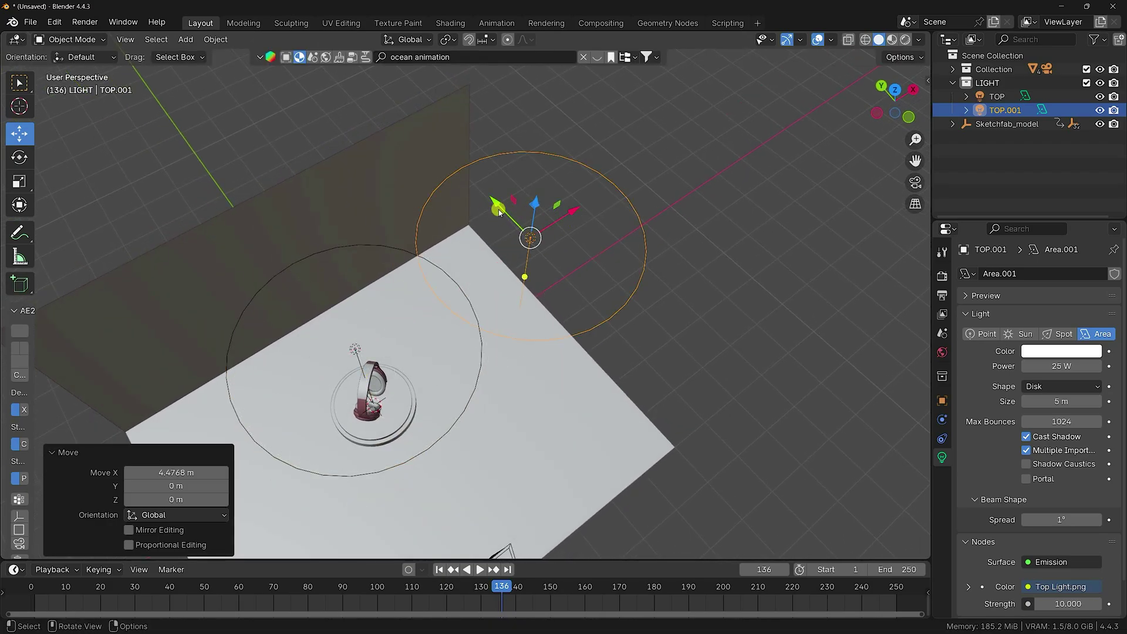
# - Move the duplicated TOP.001 light about 1.57 m along Y and set its X and Z rotation to 48°
pyautogui.moveTo(446, 176); pyautogui.dragTo(498, 156, button='middle')
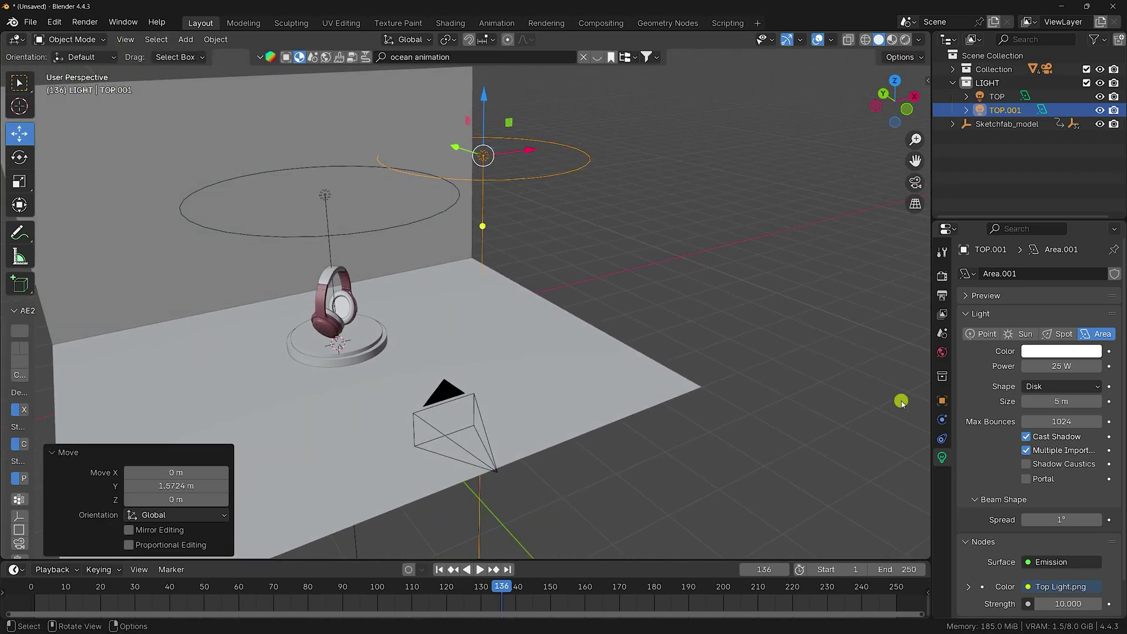
pyautogui.click(940, 398)
pyautogui.moveTo(1054, 360); pyautogui.dragTo(175, 359)
pyautogui.moveTo(1054, 388)
pyautogui.mouseDown()
pyautogui.moveTo(163, 382)
pyautogui.moveTo(179, 374)
pyautogui.mouseUp()
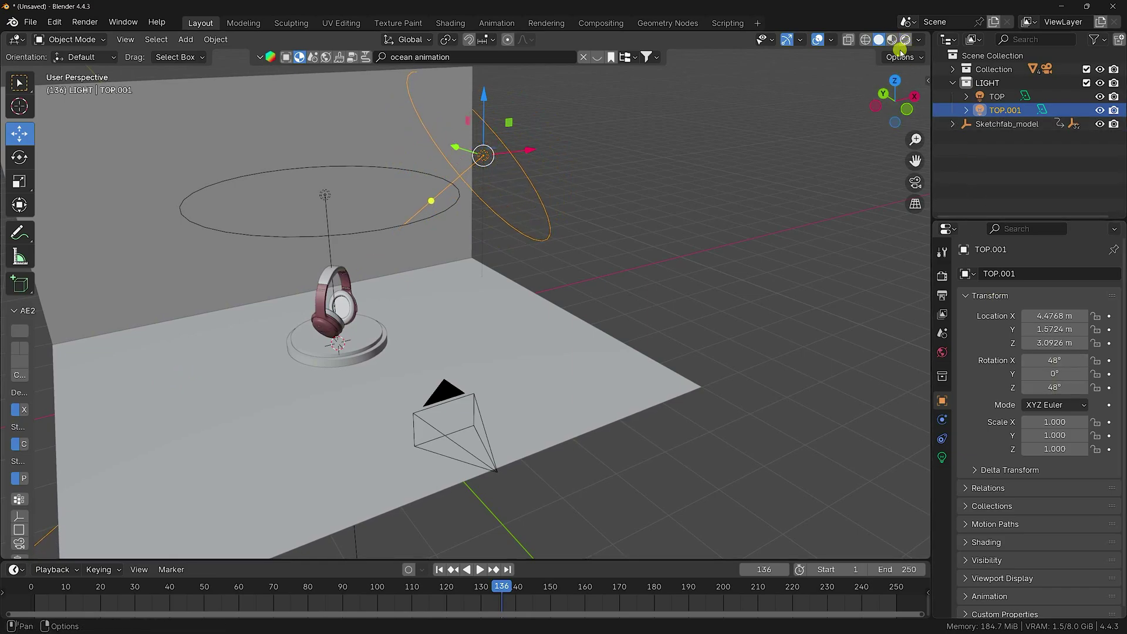
# - Look through the camera in rendered shading, framed so the podium and the TOP.001 light are both in view
pyautogui.press('KP_0')
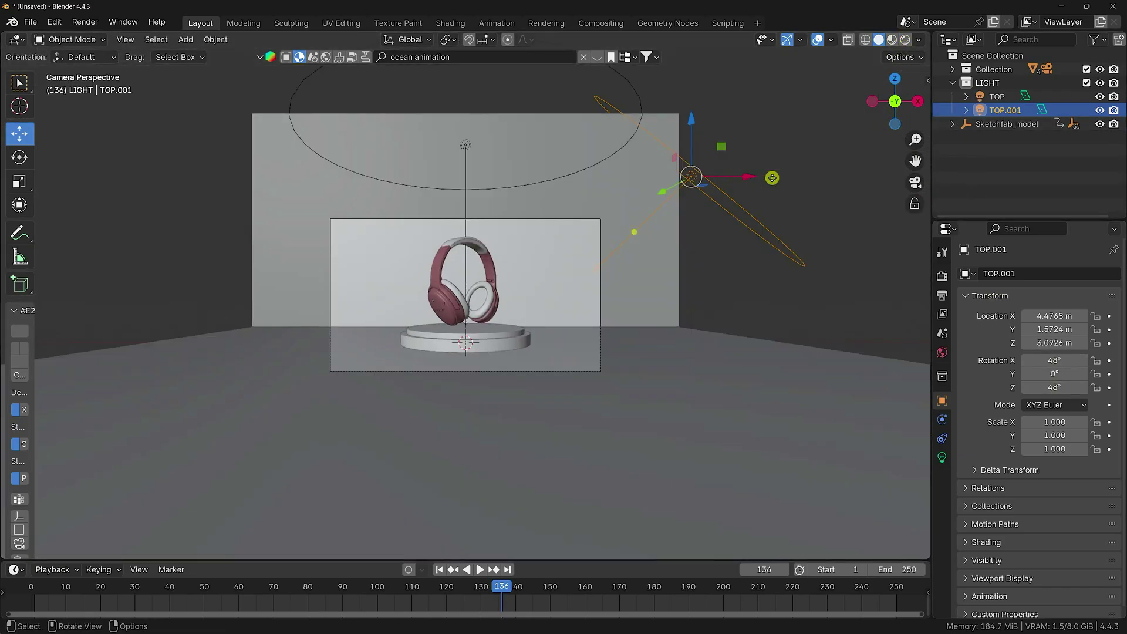
pyautogui.click(904, 39)
pyautogui.press('Home')
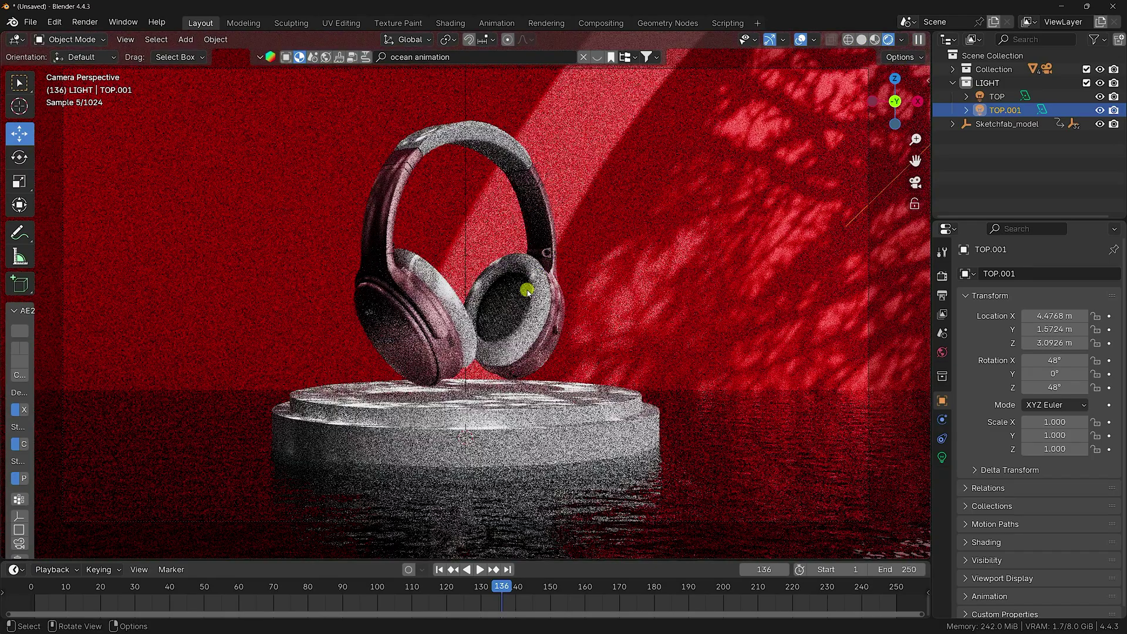
pyautogui.scroll(-4, 527, 290)
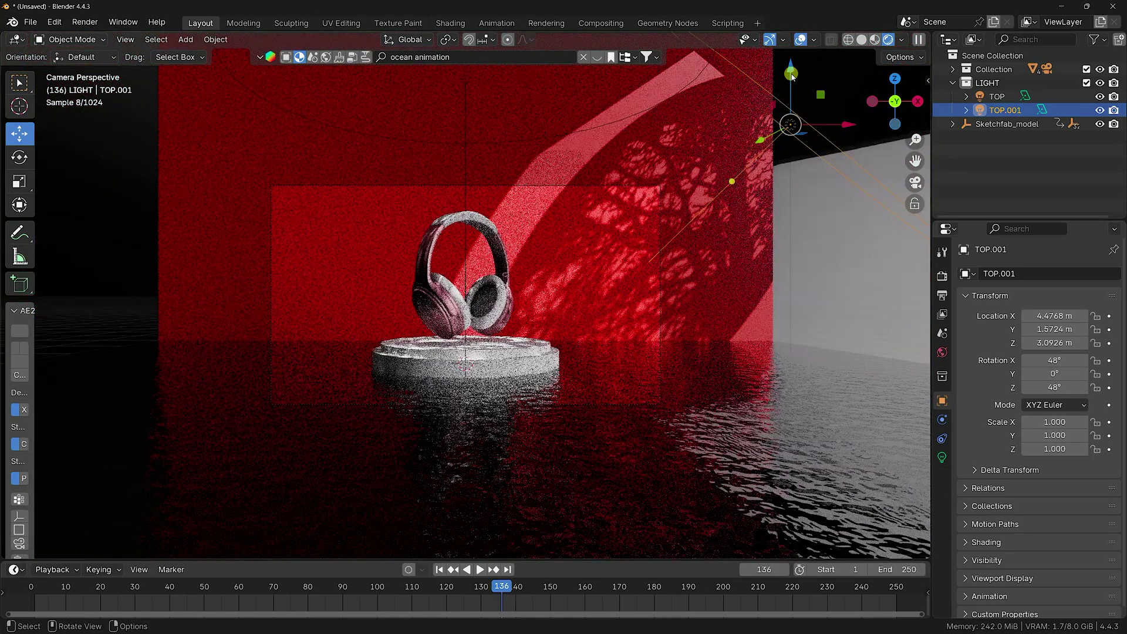
# - Reposition the TOP.001 light to about 2.21 m in X and 3.63 m in Z, casting its pattern behind the headphones
pyautogui.moveTo(792, 74); pyautogui.dragTo(810, 526)
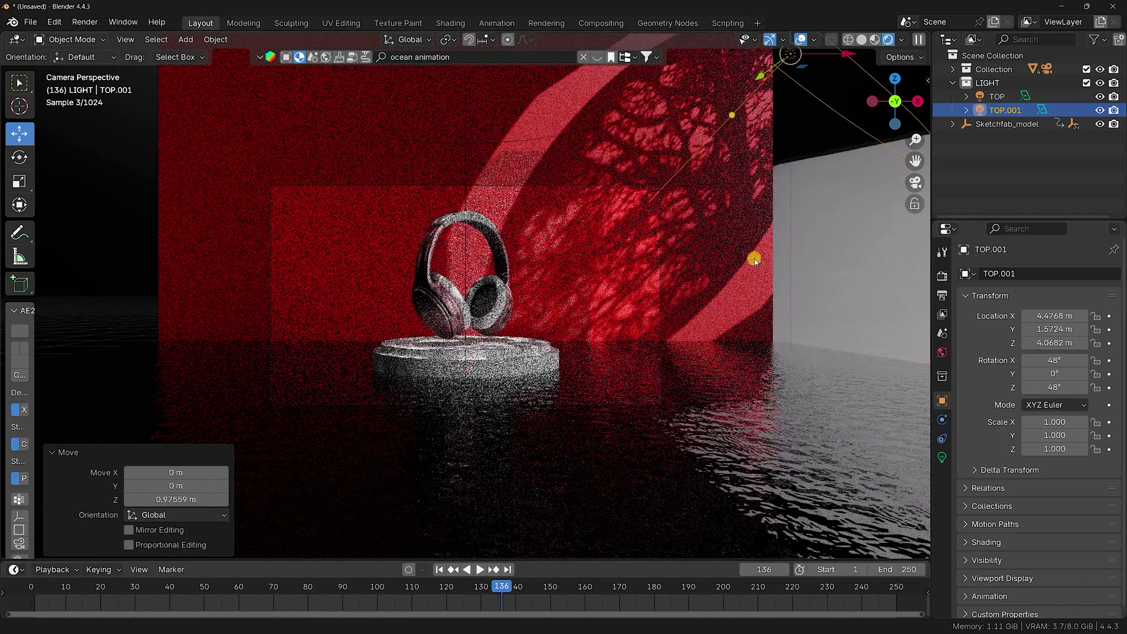
pyautogui.moveTo(915, 139); pyautogui.dragTo(909, 212)
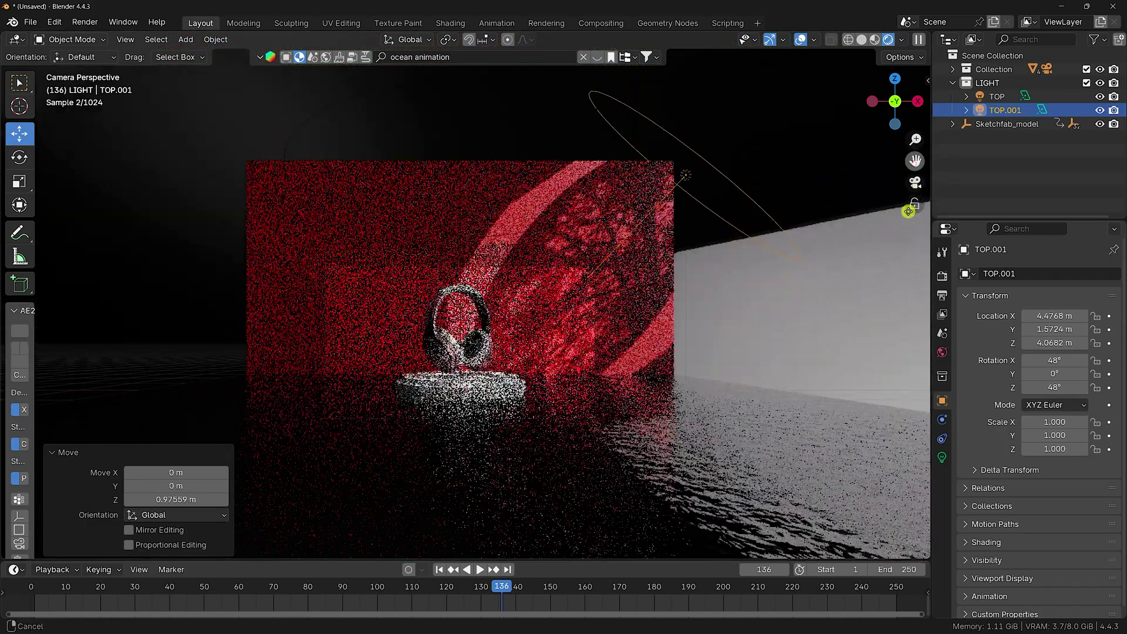
pyautogui.press('g')
pyautogui.press('x')
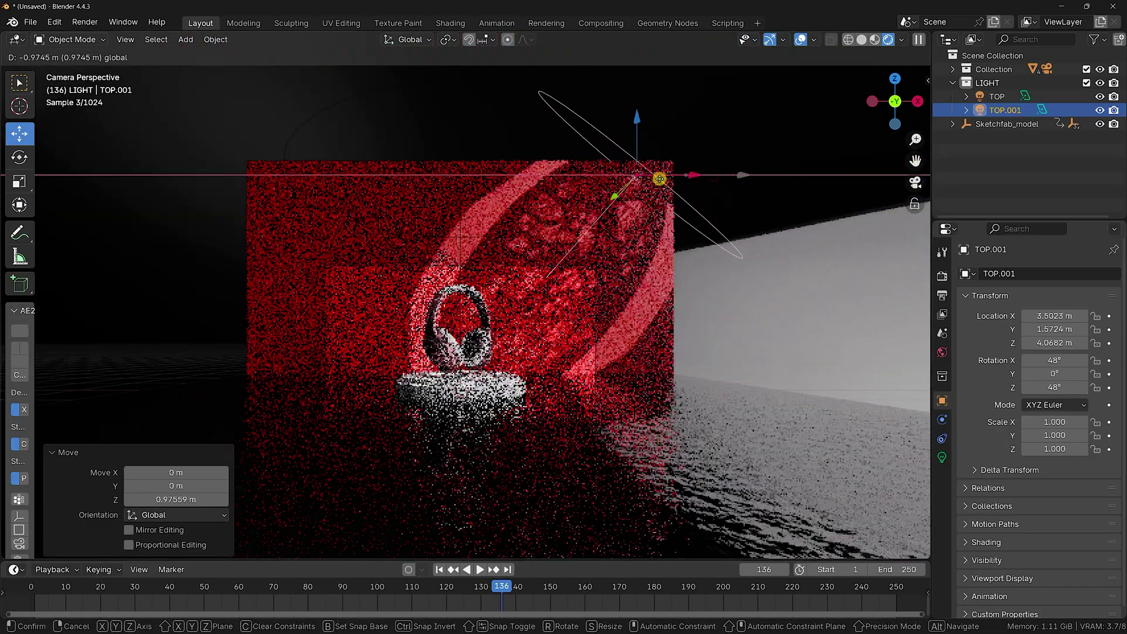
pyautogui.click(577, 134)
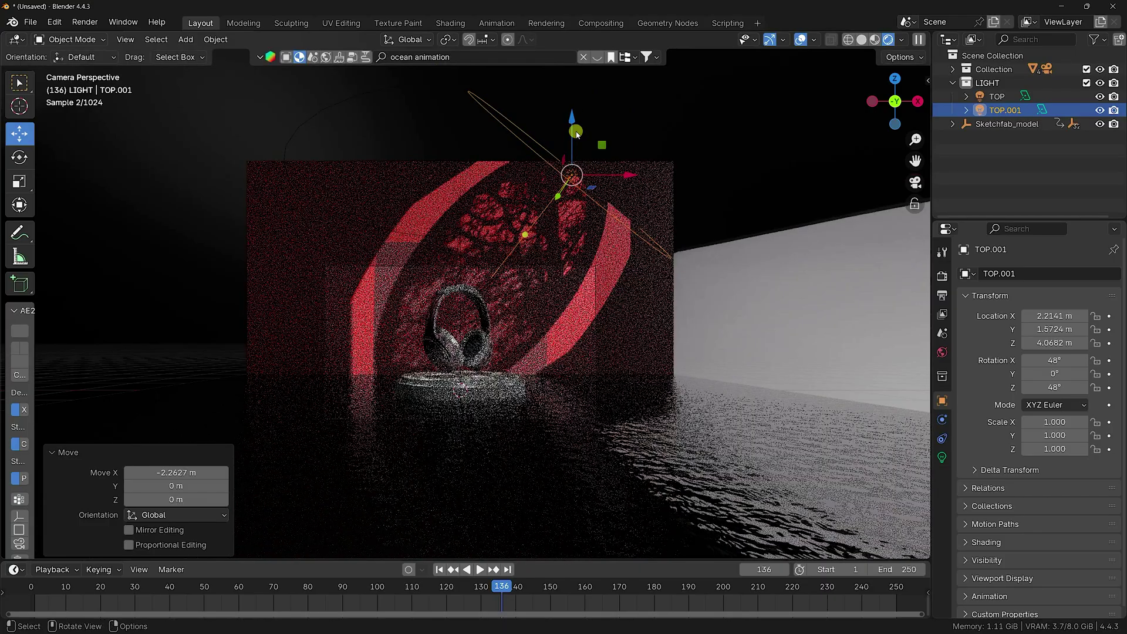
pyautogui.press('g')
pyautogui.press('z')
pyautogui.click(572, 152)
pyautogui.scroll(3, 503, 323)
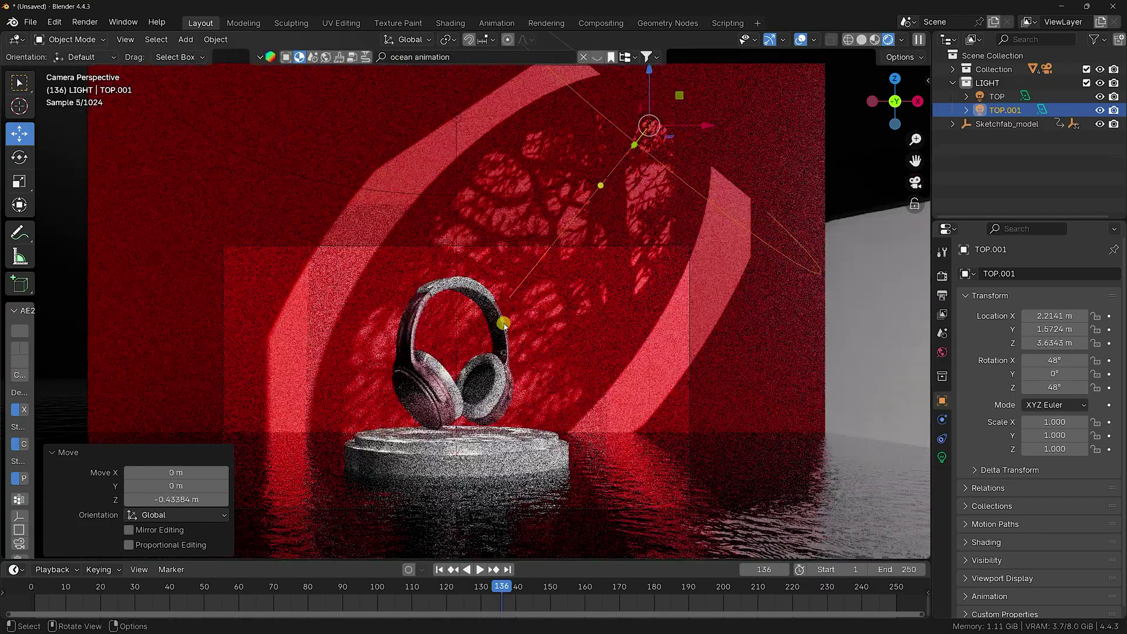
pyautogui.scroll(2, 469, 323)
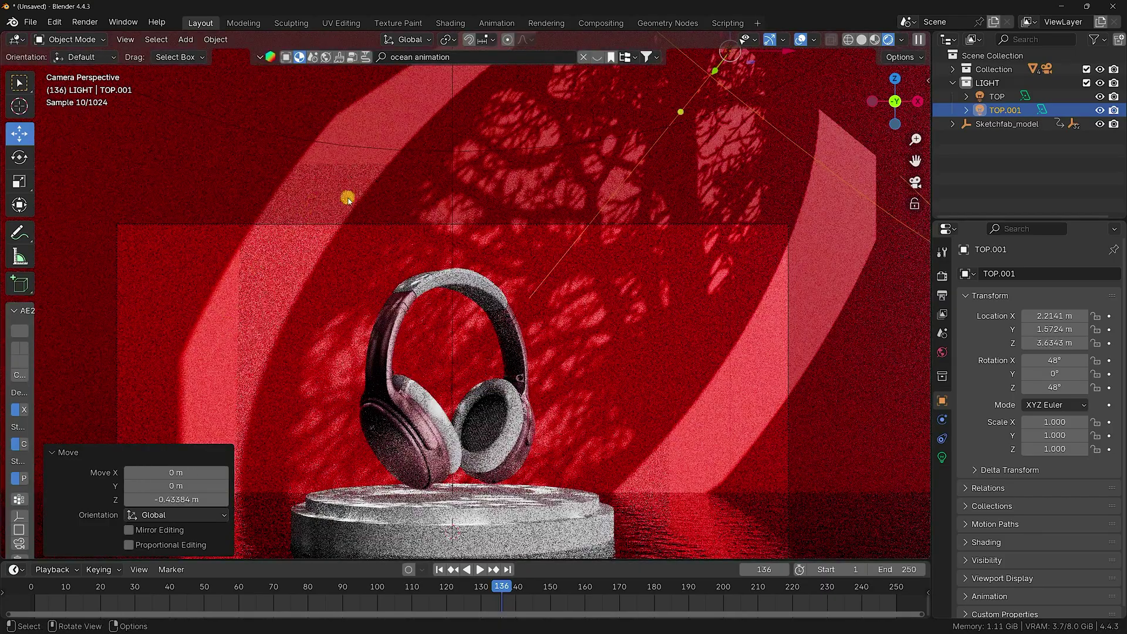
# - In the Shading workspace, replace the TOP.001 light's image texture with BG Light.png from the File folder
pyautogui.click(448, 23)
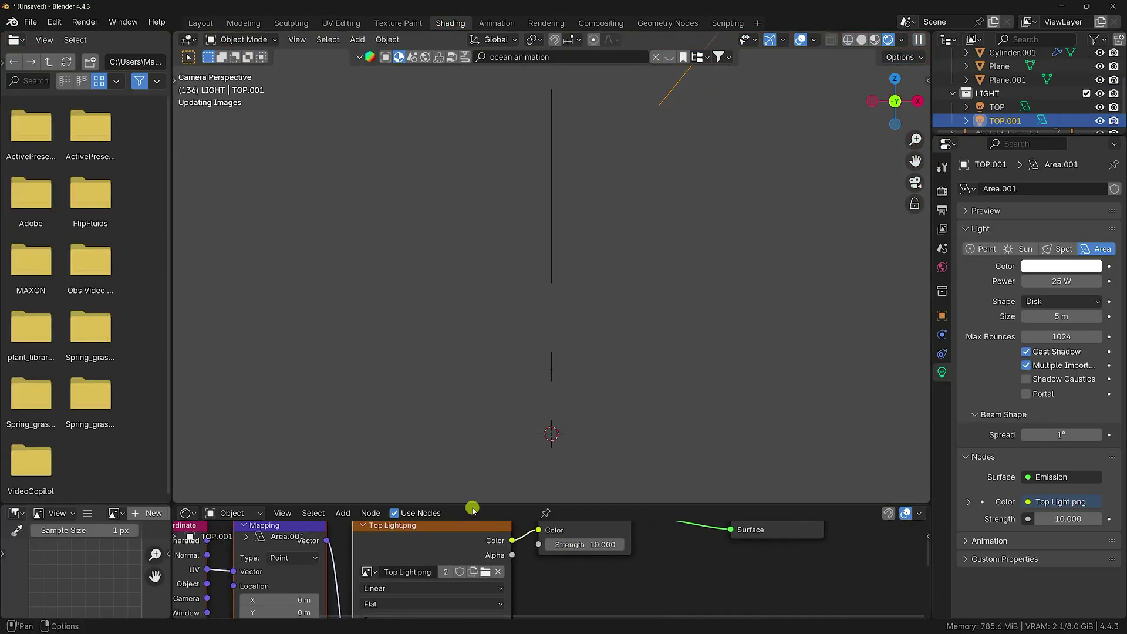
pyautogui.moveTo(473, 505); pyautogui.dragTo(482, 414)
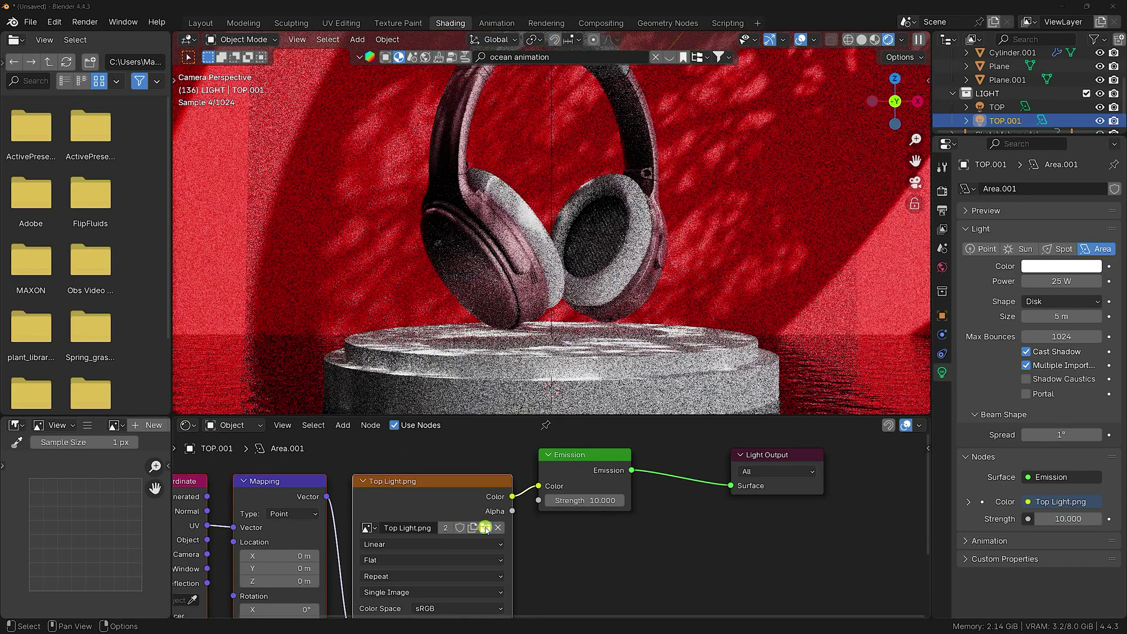
pyautogui.click(485, 528)
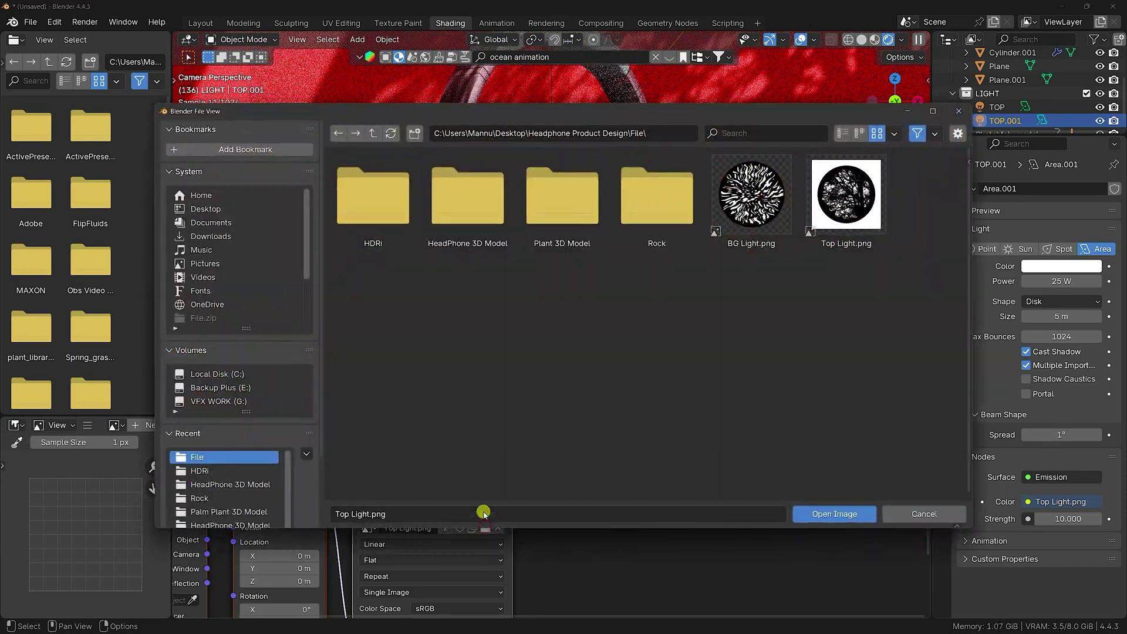
pyautogui.click(744, 199)
pyautogui.click(834, 513)
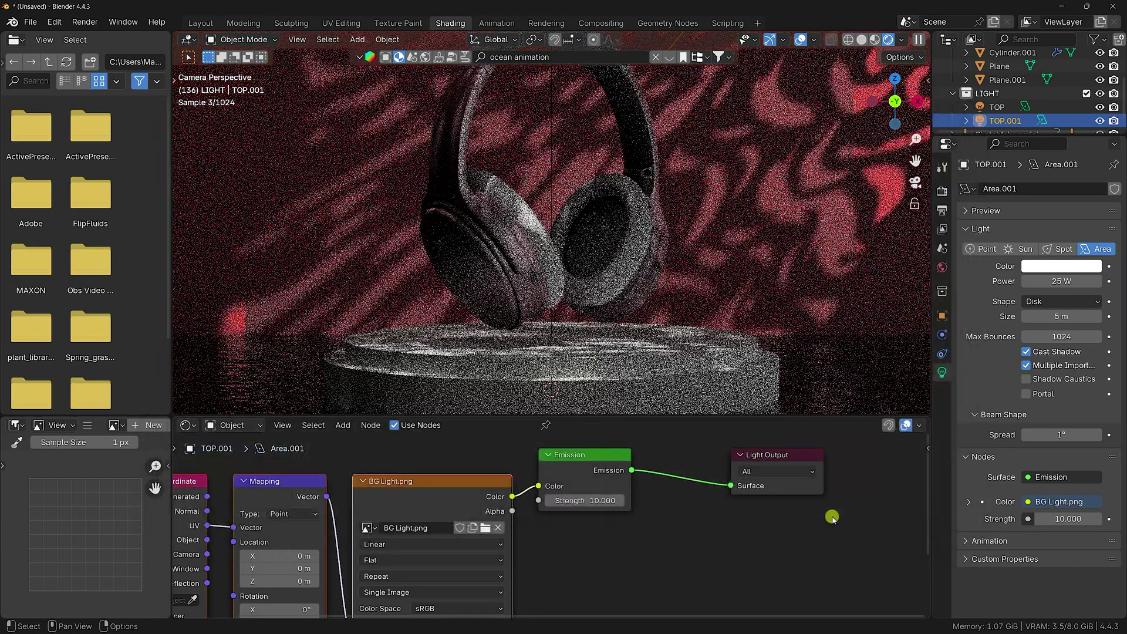
pyautogui.scroll(-3, 478, 253)
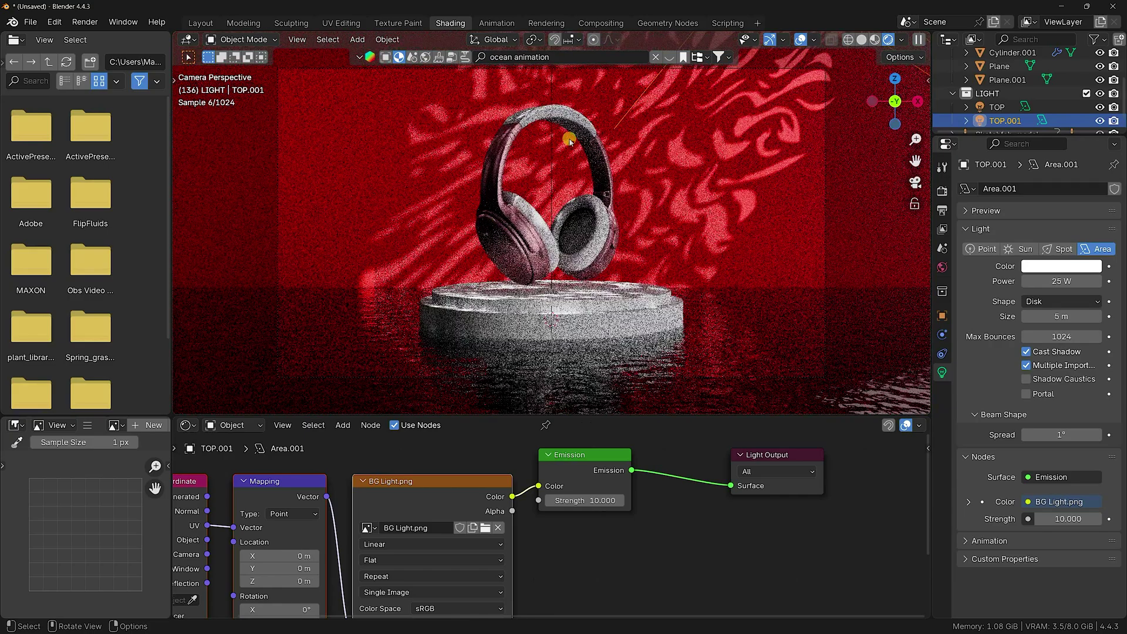
pyautogui.scroll(-1, 581, 188)
pyautogui.scroll(1, 581, 188)
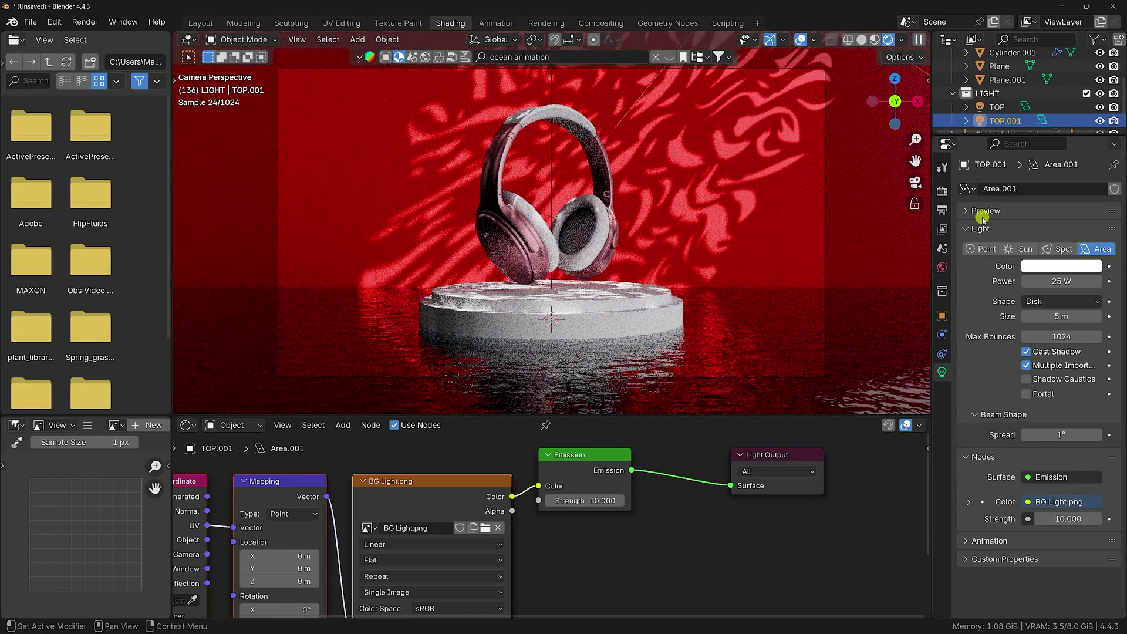
# - Enlarge the object list and compare the image textures used by the TOP and TOP.001 lights
pyautogui.moveTo(998, 137); pyautogui.dragTo(998, 223)
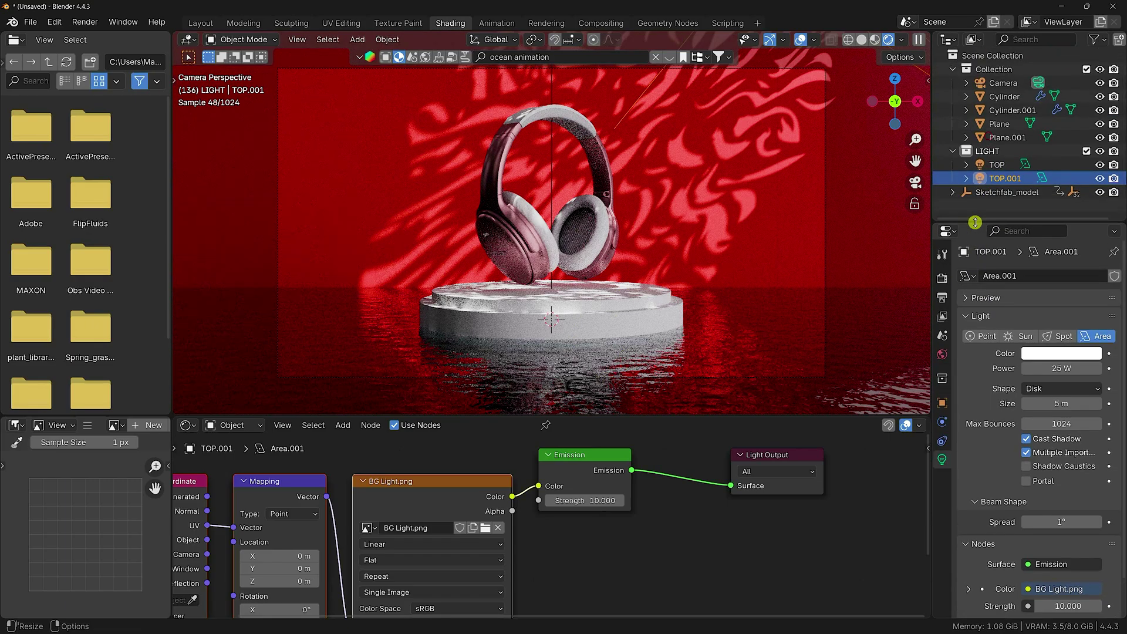
pyautogui.click(995, 167)
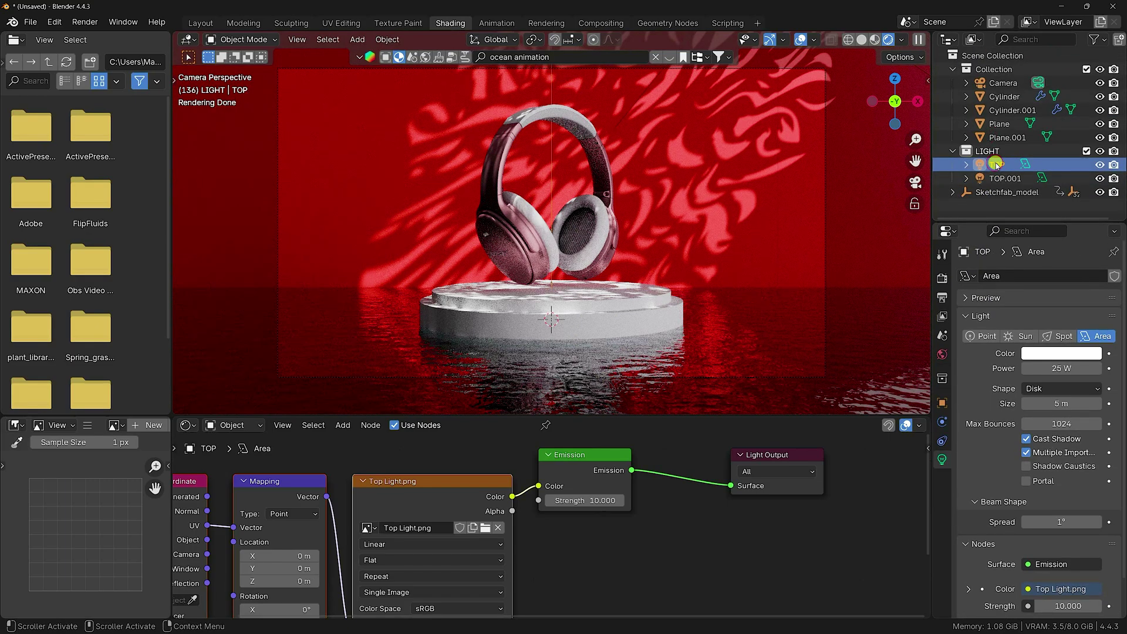
pyautogui.click(1003, 179)
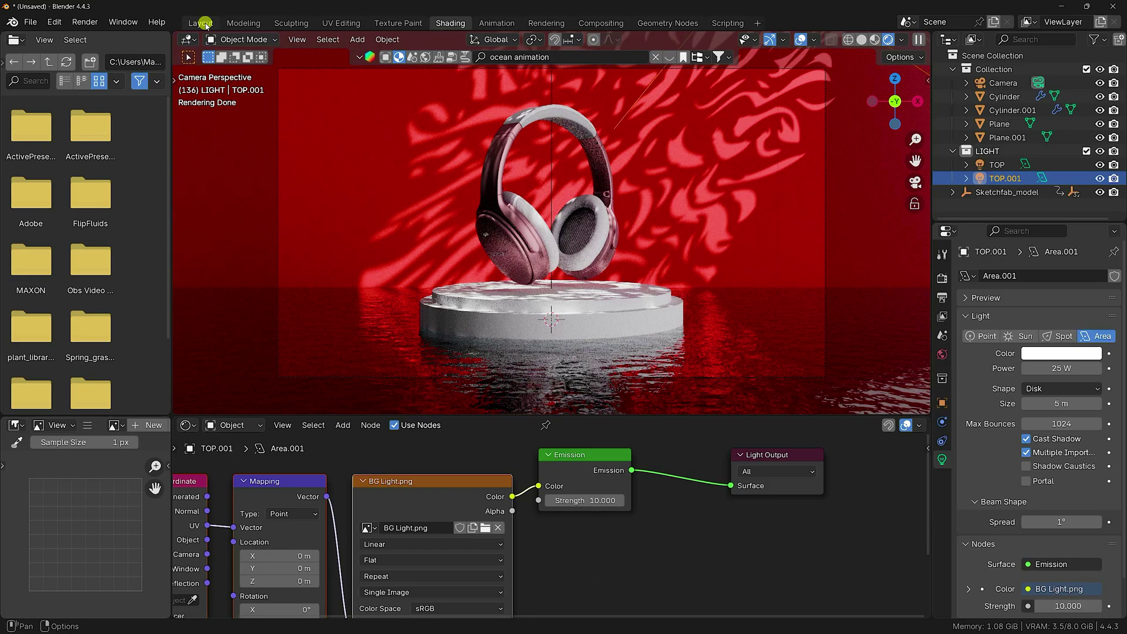
# - Return to the Layout workspace, reframe the headphones, and rename the TOP.001 light BG LIGHT
pyautogui.click(200, 24)
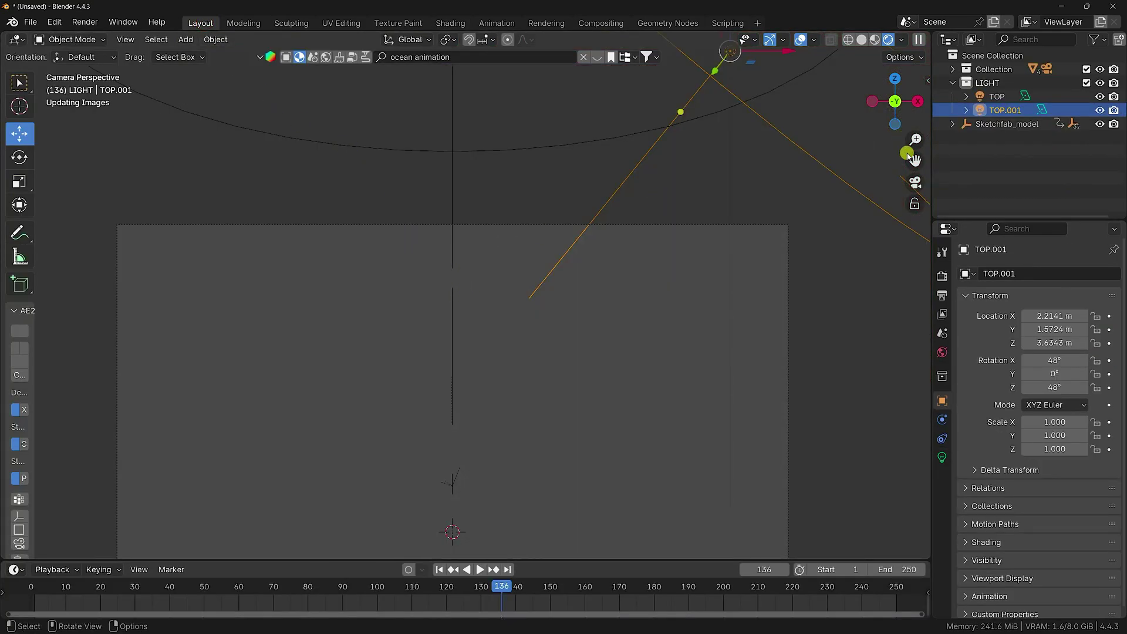
pyautogui.moveTo(913, 160); pyautogui.dragTo(922, 3)
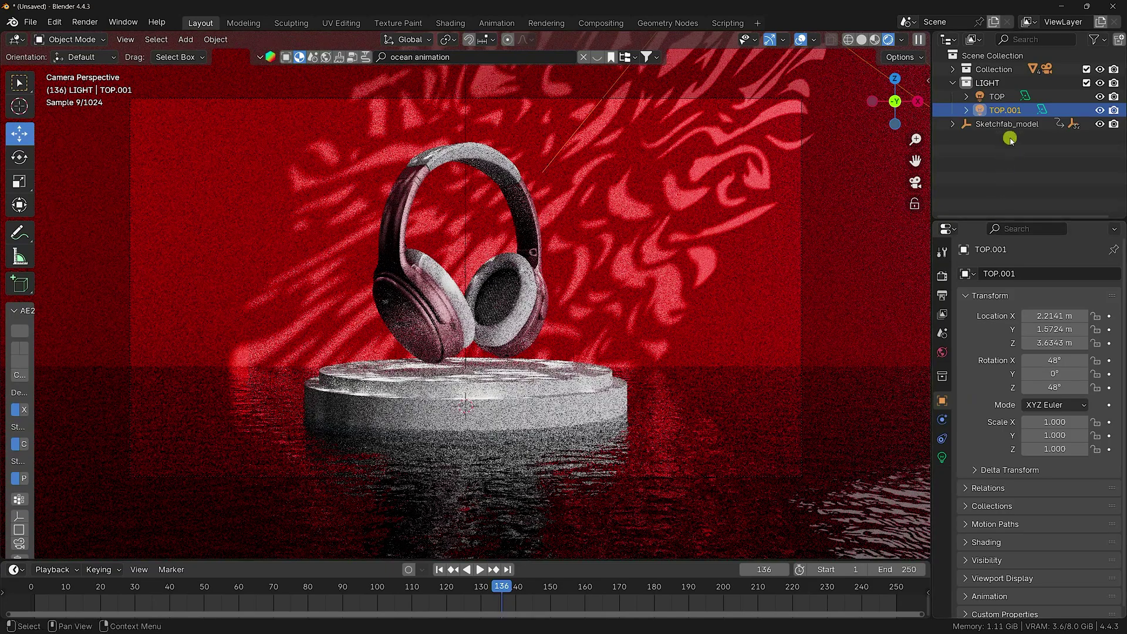
pyautogui.doubleClick(1004, 110)
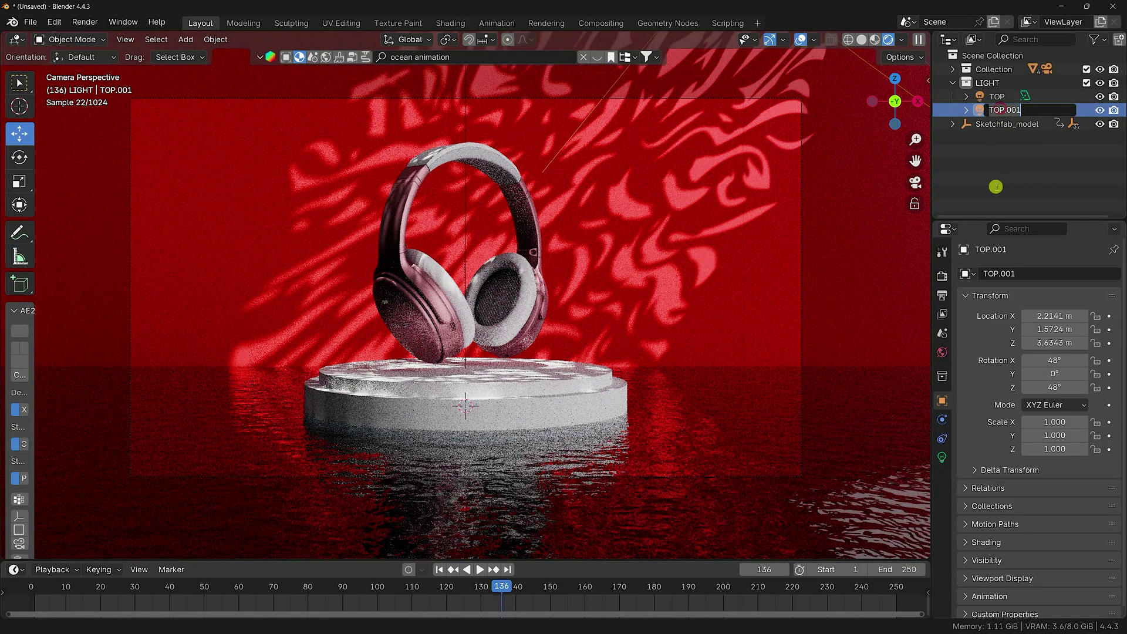
pyautogui.write('BG LIGHT')
pyautogui.press('Return')
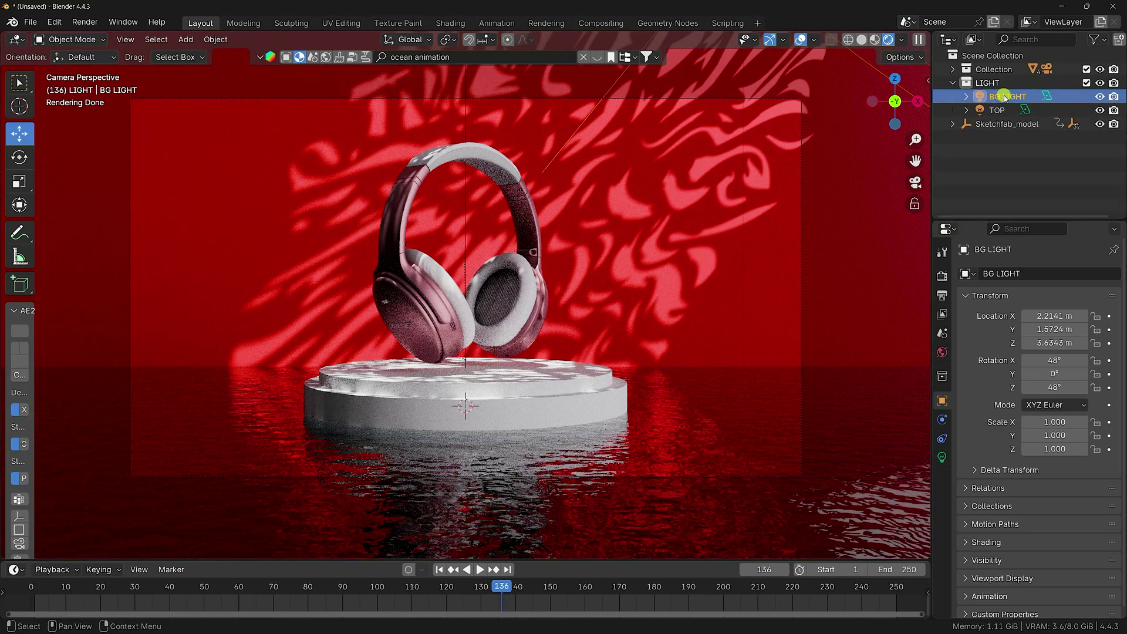
# - Set the size of the BG LIGHT disk area light to 6.5 m
pyautogui.click(942, 457)
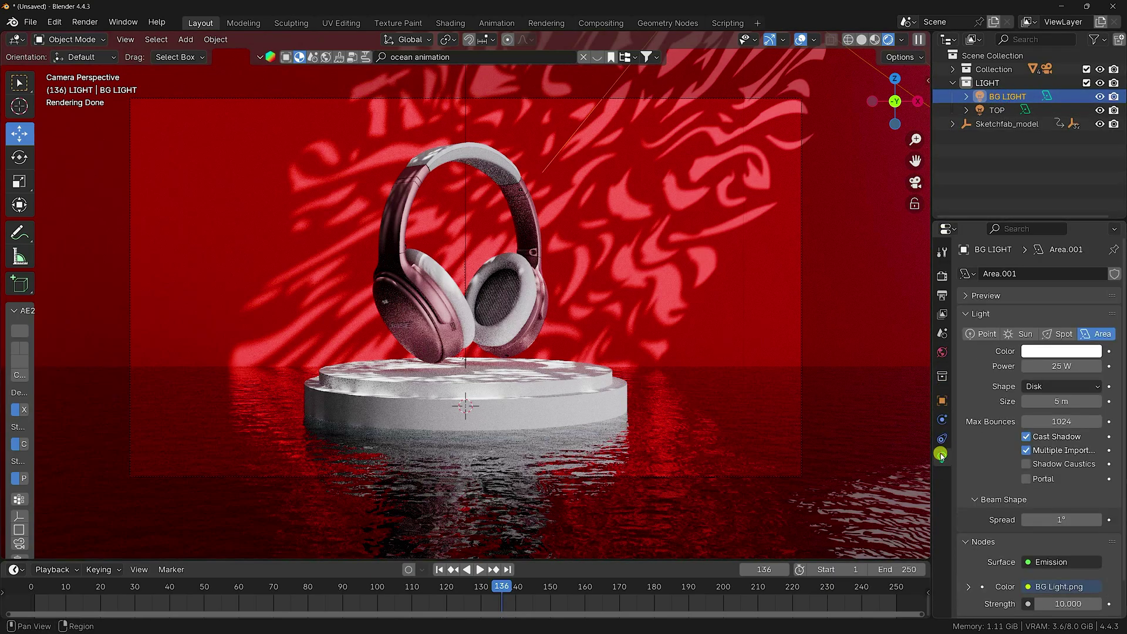
pyautogui.moveTo(1056, 401); pyautogui.dragTo(217, 400)
pyautogui.click(1048, 400)
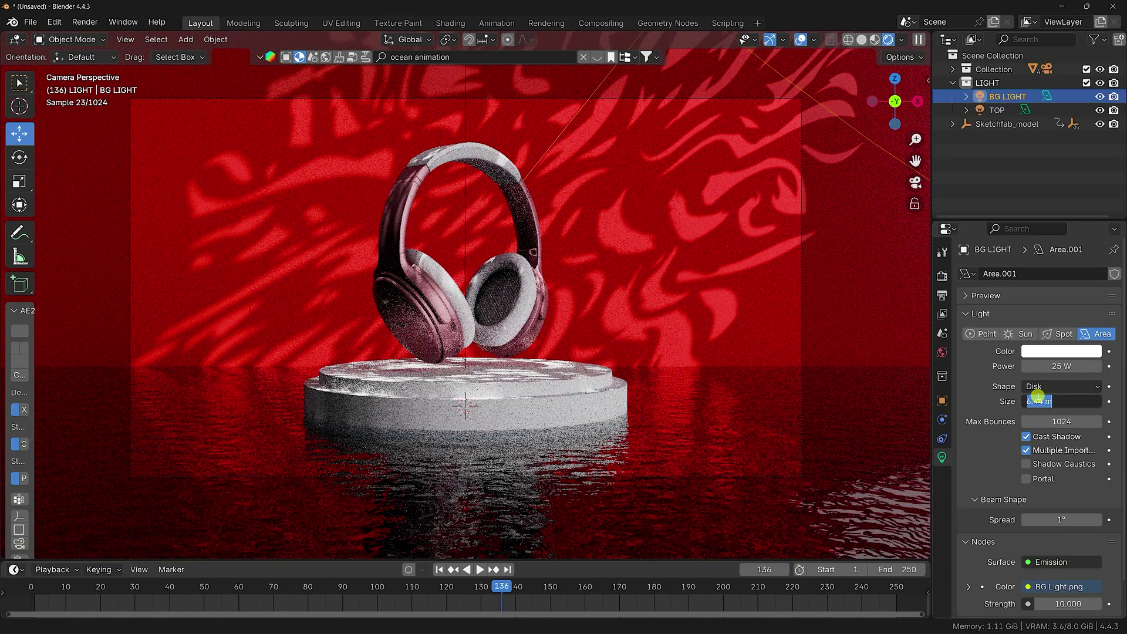
pyautogui.write('6.5')
pyautogui.press('Return')
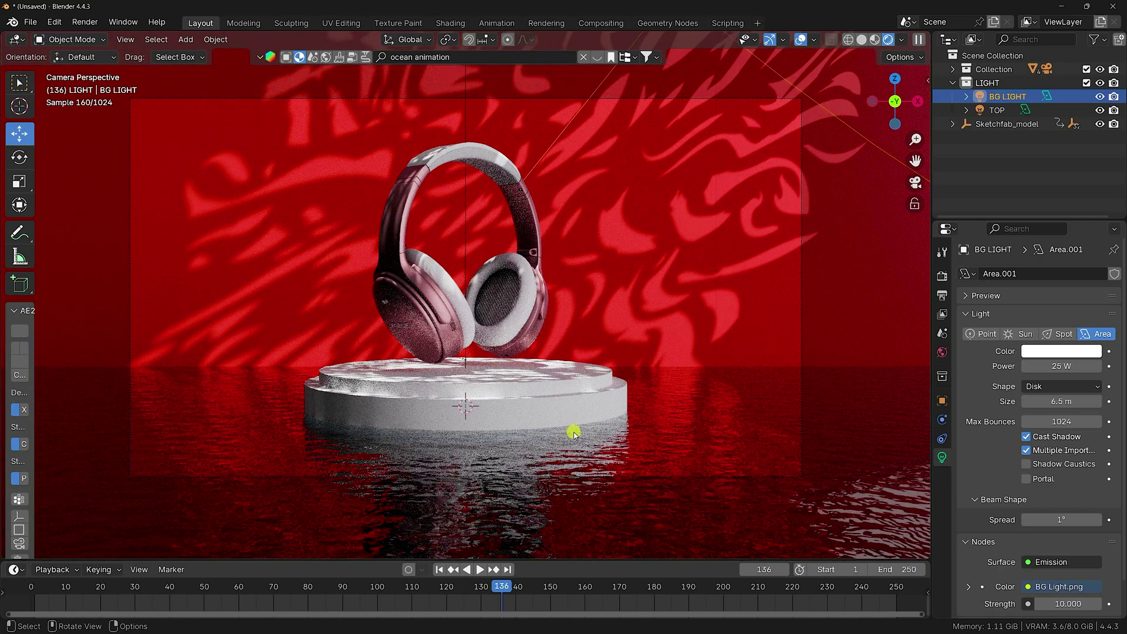
# - Add a new area light to the LIGHT collection and raise it about 0.9 m along Z
pyautogui.click(991, 83)
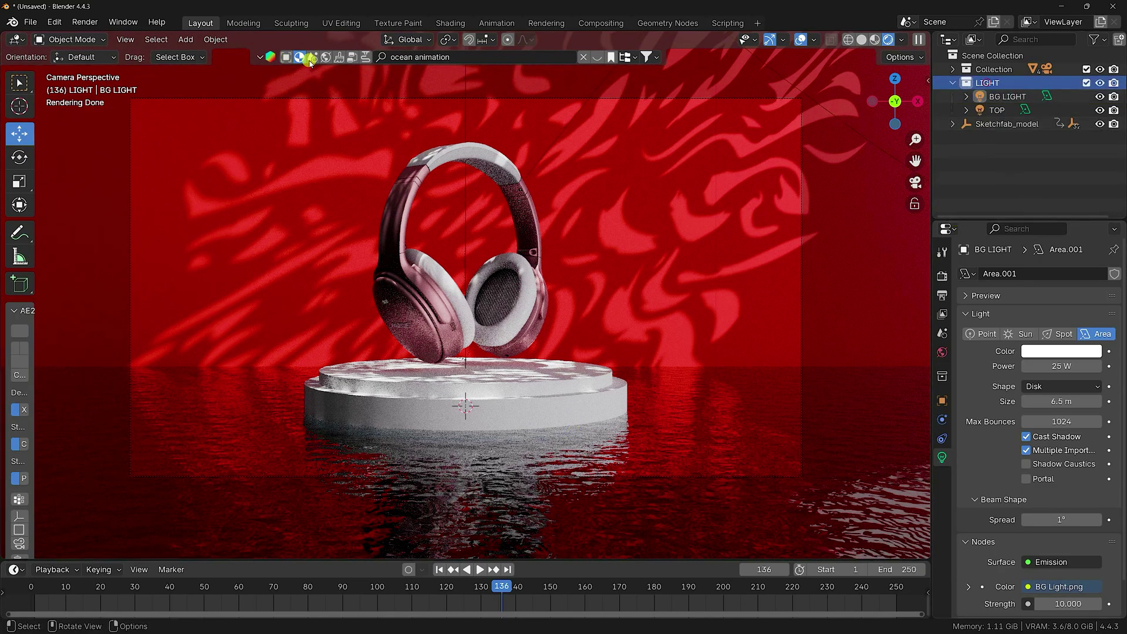
pyautogui.click(184, 39)
pyautogui.moveTo(221, 219)
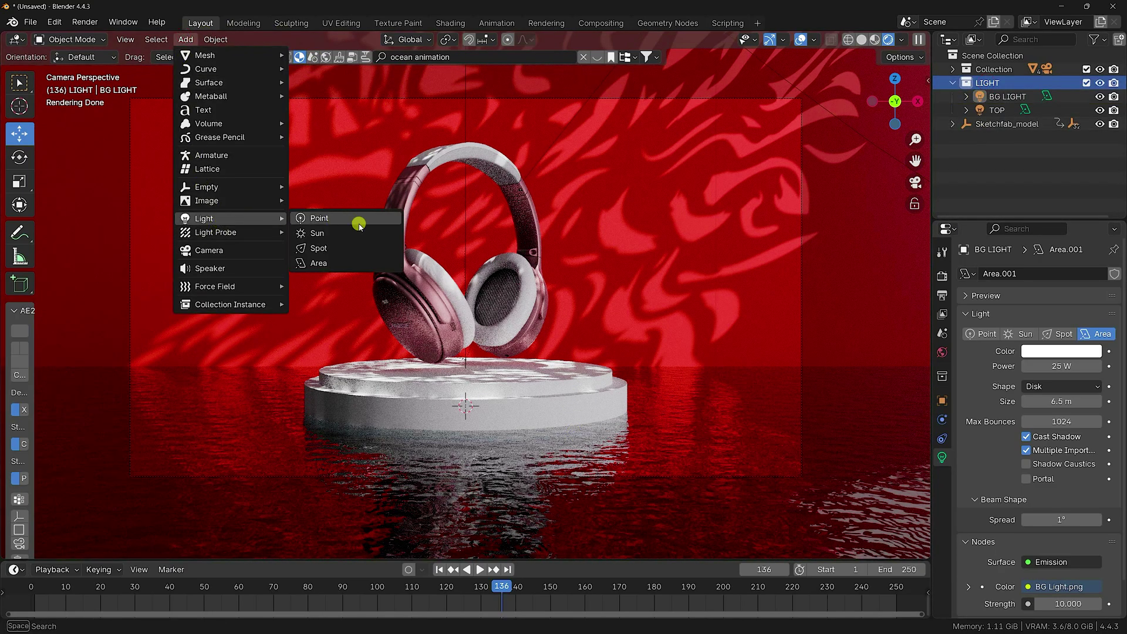
pyautogui.click(323, 262)
pyautogui.press('g')
pyautogui.press('z')
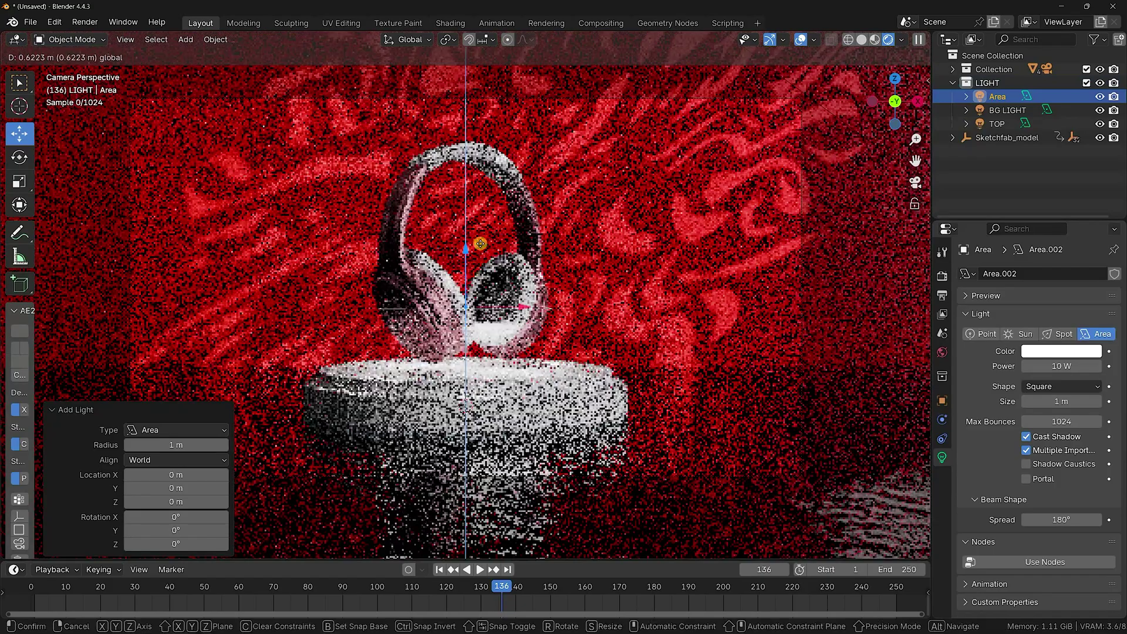
pyautogui.click(490, 204)
# - In solid shading, move the new area light about 2.86 m along X and set its Y rotation to about 75°
pyautogui.moveTo(493, 205); pyautogui.dragTo(558, 226, button='middle')
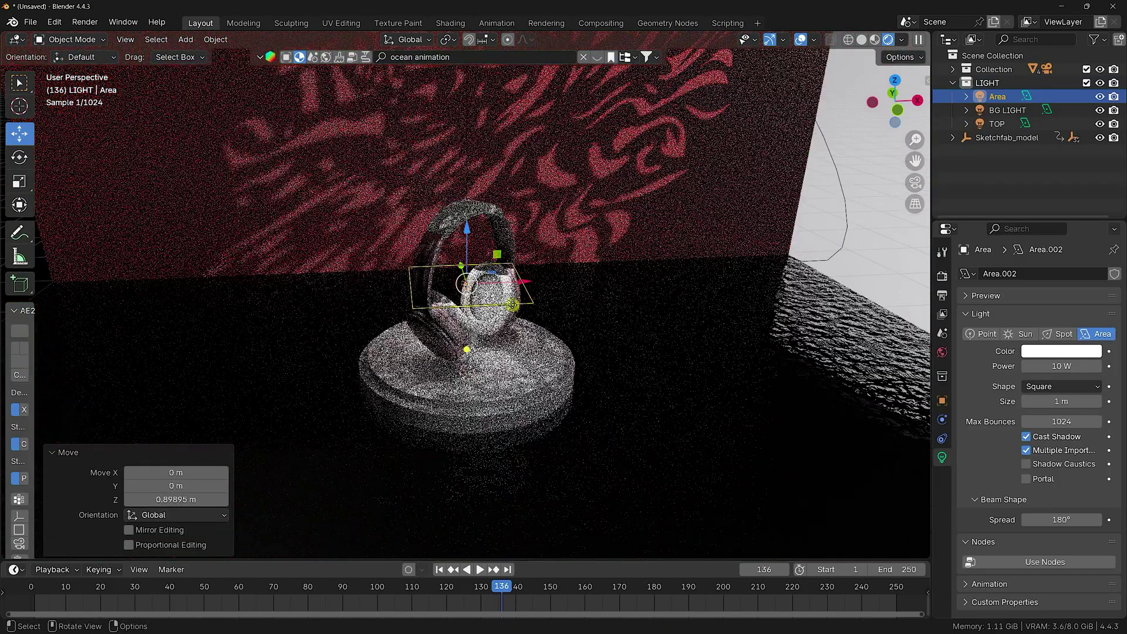
pyautogui.click(861, 39)
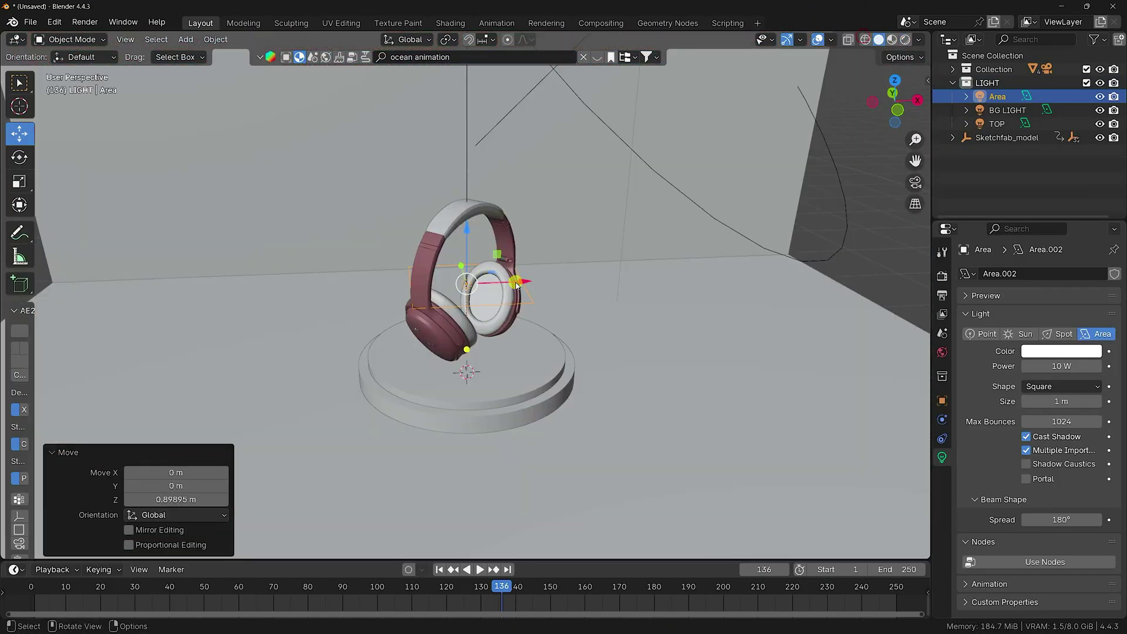
pyautogui.moveTo(508, 284); pyautogui.dragTo(815, 279)
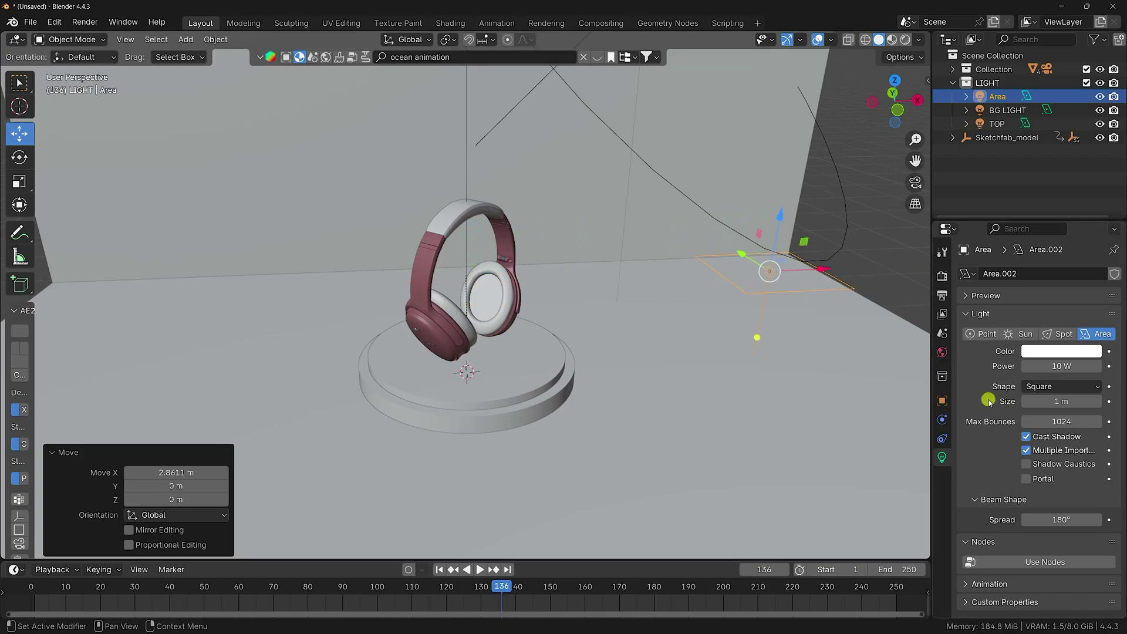
pyautogui.click(938, 400)
pyautogui.moveTo(1054, 374); pyautogui.dragTo(163, 374)
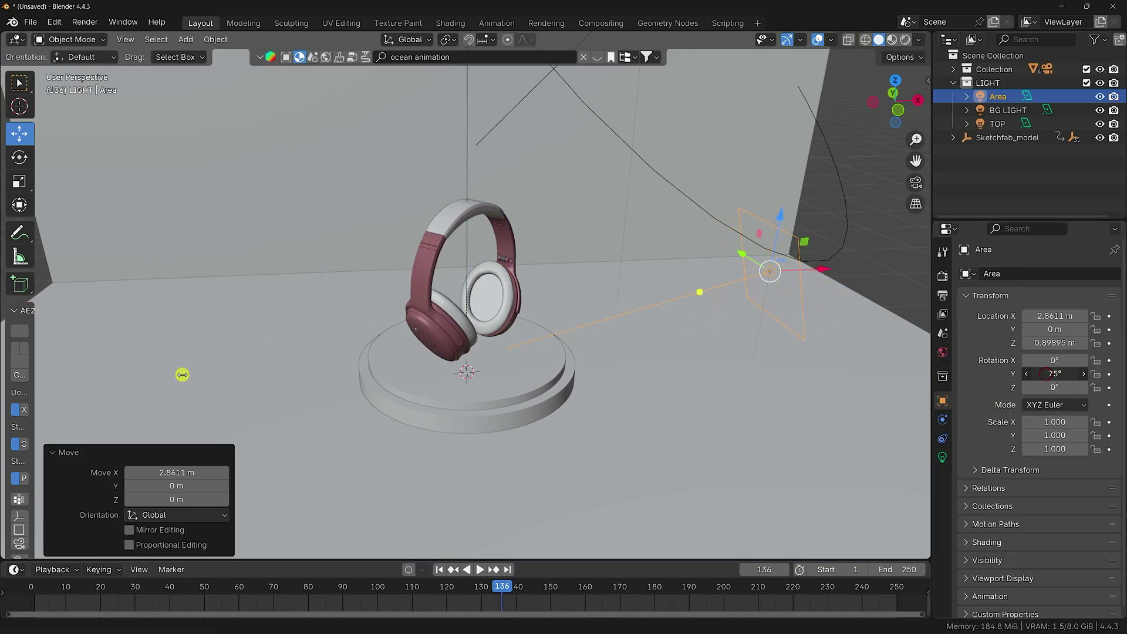
# - Set the new area light's Y rotation to 90° and, in camera view, move it about -0.44 m along X
pyautogui.click(1046, 374)
pyautogui.write('90')
pyautogui.press('Return')
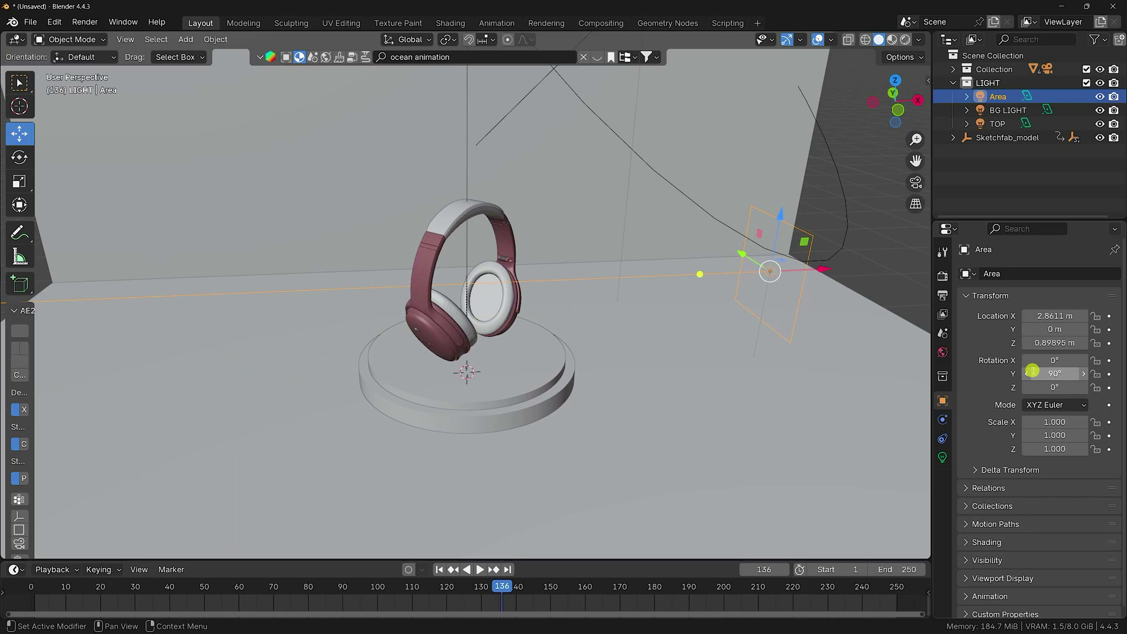
pyautogui.press('KP_0')
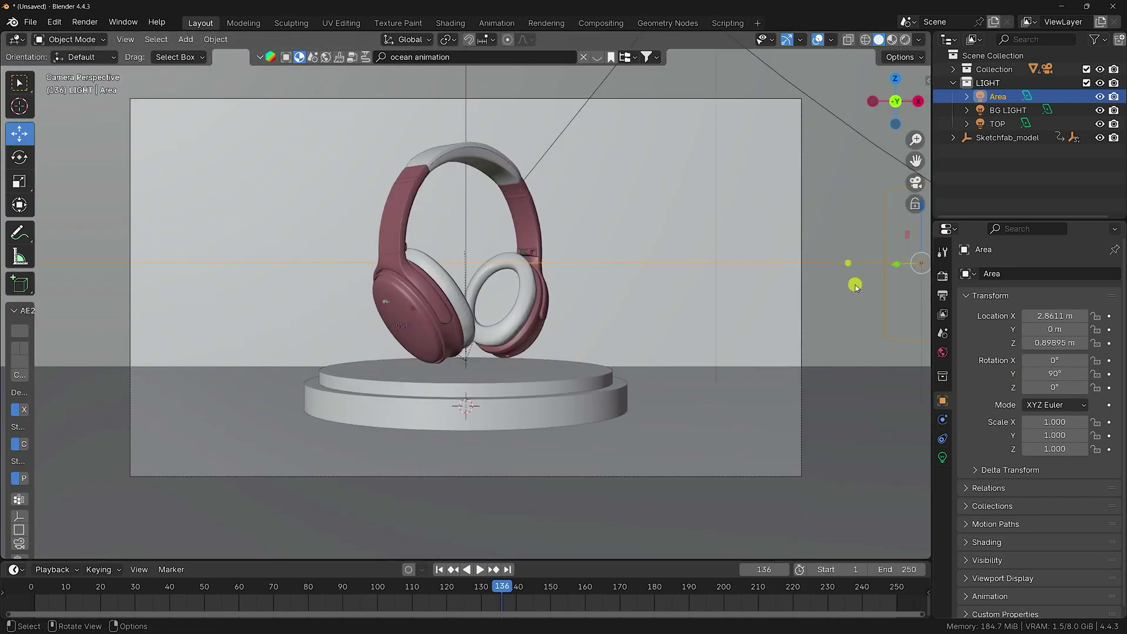
pyautogui.scroll(-2, 869, 282)
pyautogui.moveTo(836, 276); pyautogui.dragTo(793, 274)
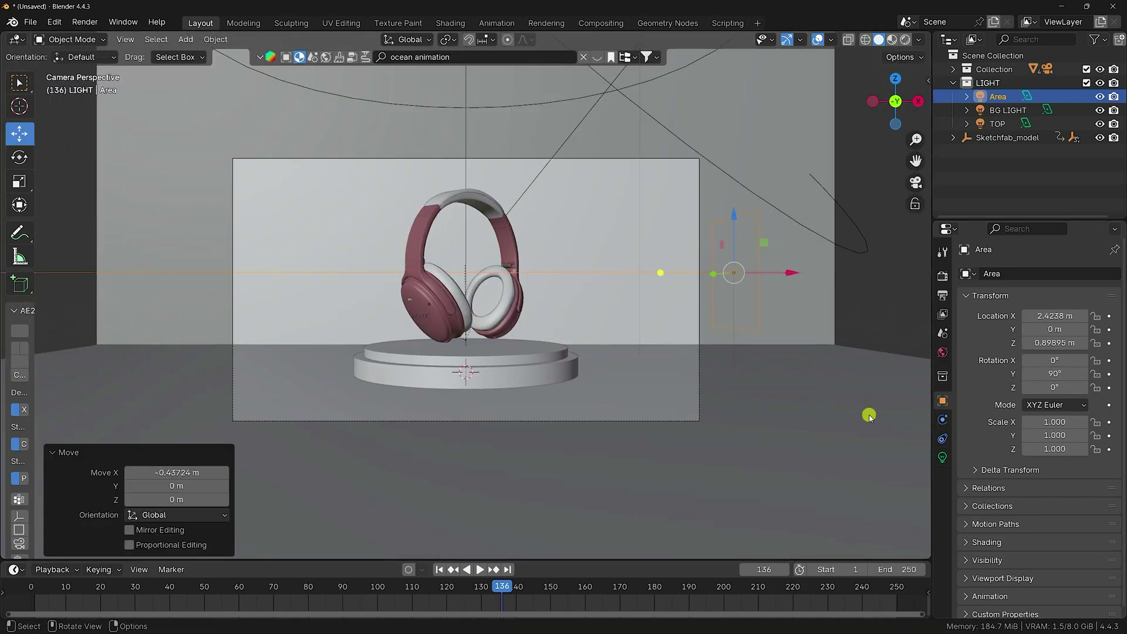
# - Set the side area light's power to 15 W and its beam spread to 22.5°
pyautogui.click(943, 457)
pyautogui.click(1052, 365)
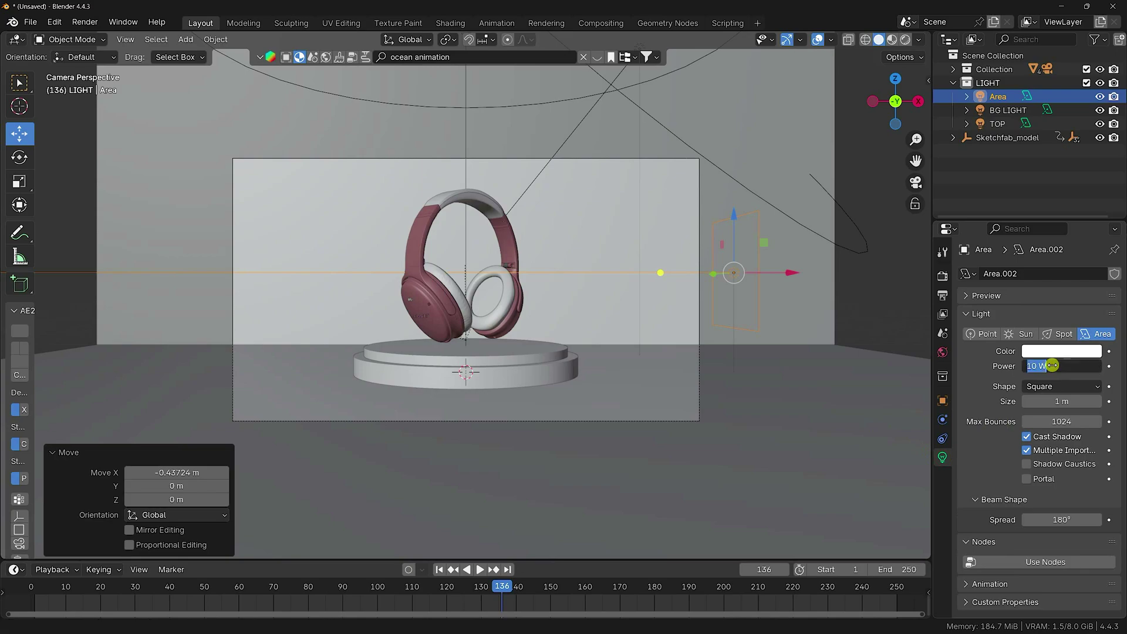
pyautogui.write('15')
pyautogui.press('Return')
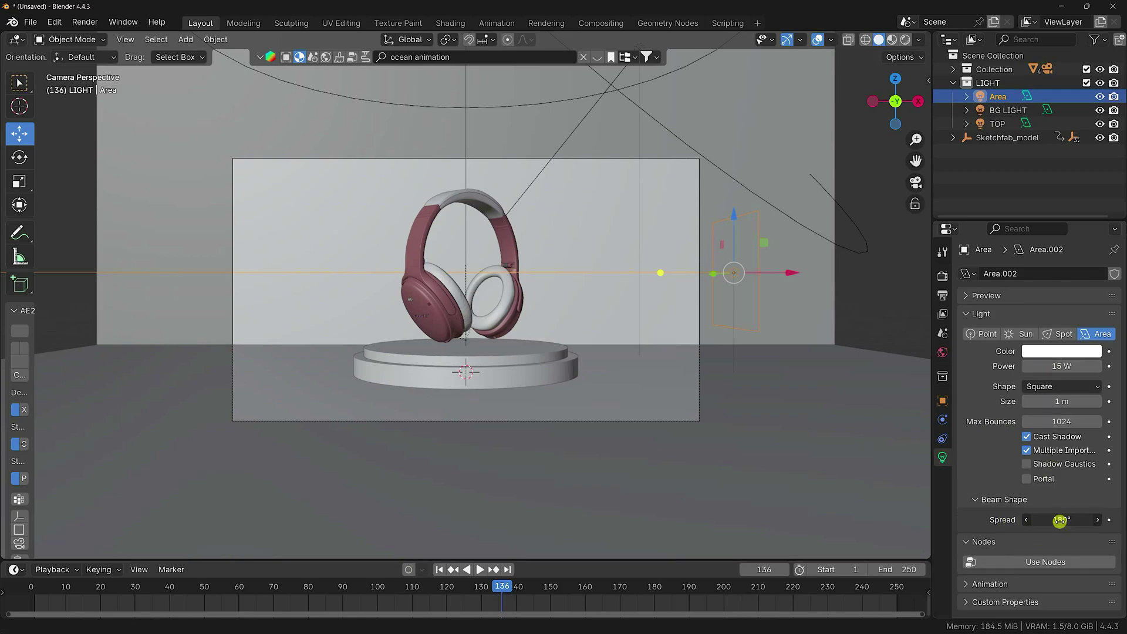
pyautogui.click(1058, 521)
pyautogui.write('22.5')
pyautogui.press('Return')
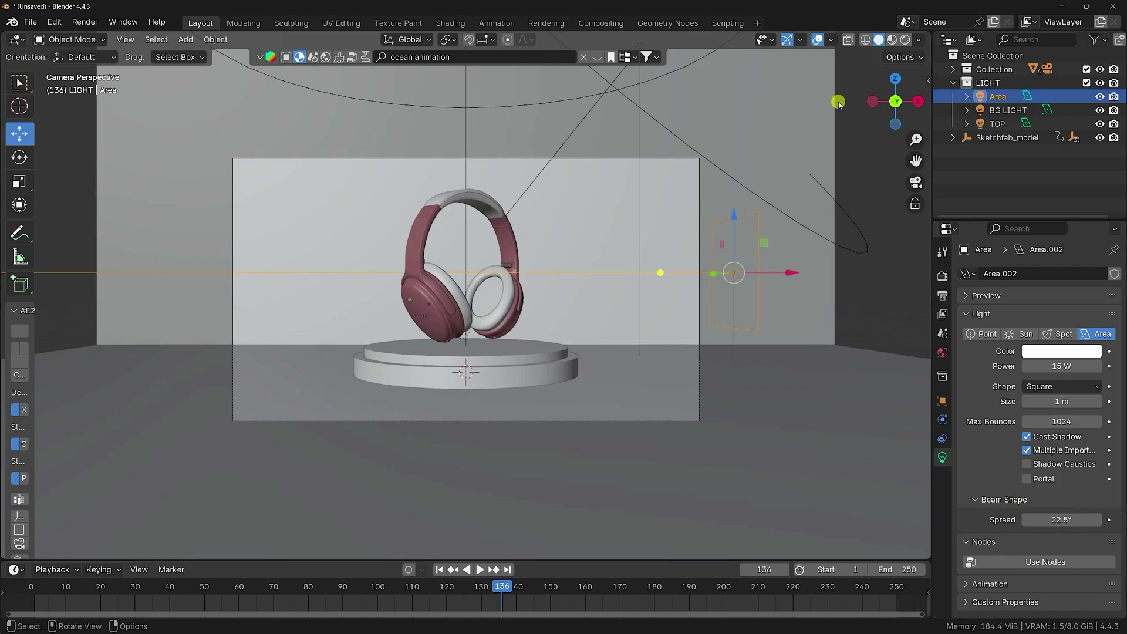
# - Preview the side lighting on the headphones in rendered shading at frame 187
pyautogui.press('z')
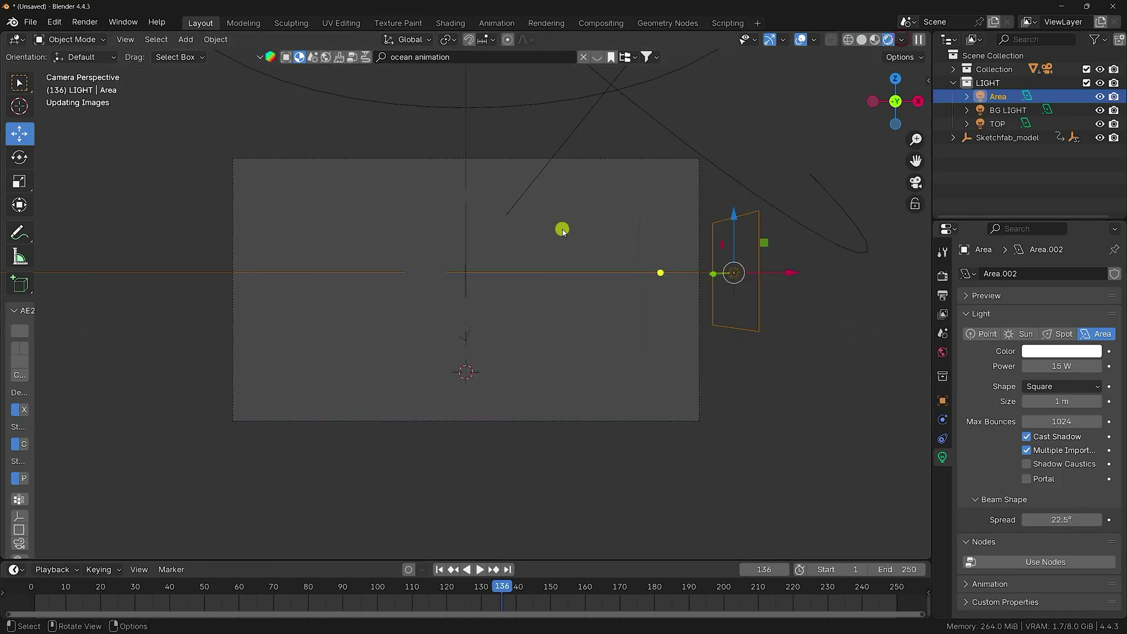
pyautogui.moveTo(506, 585); pyautogui.dragTo(678, 568)
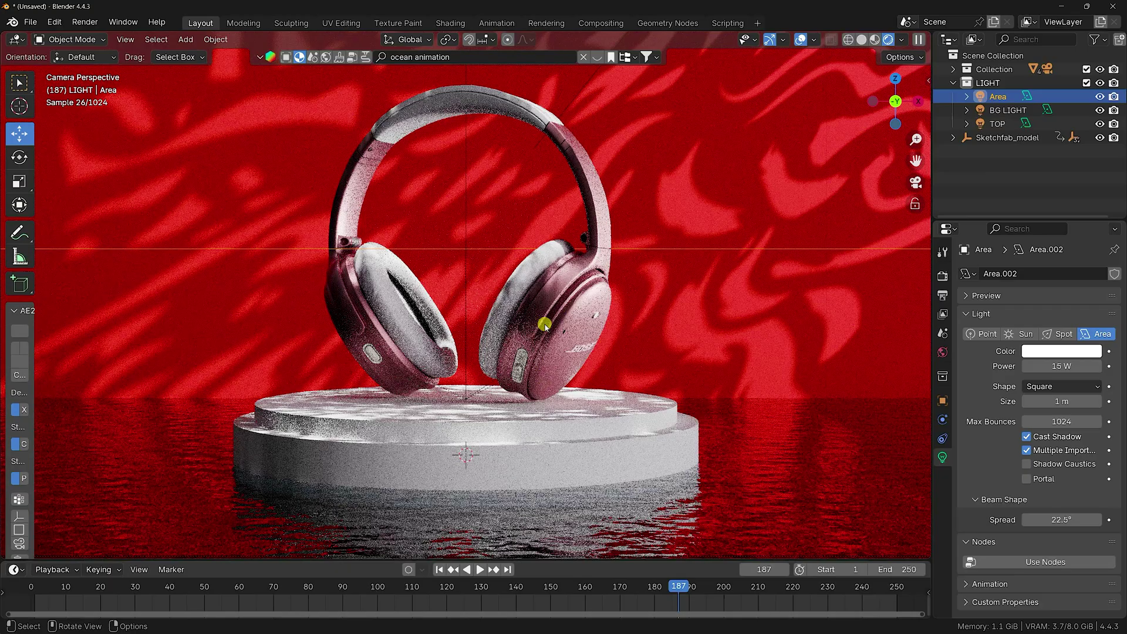
pyautogui.scroll(-3, 545, 325)
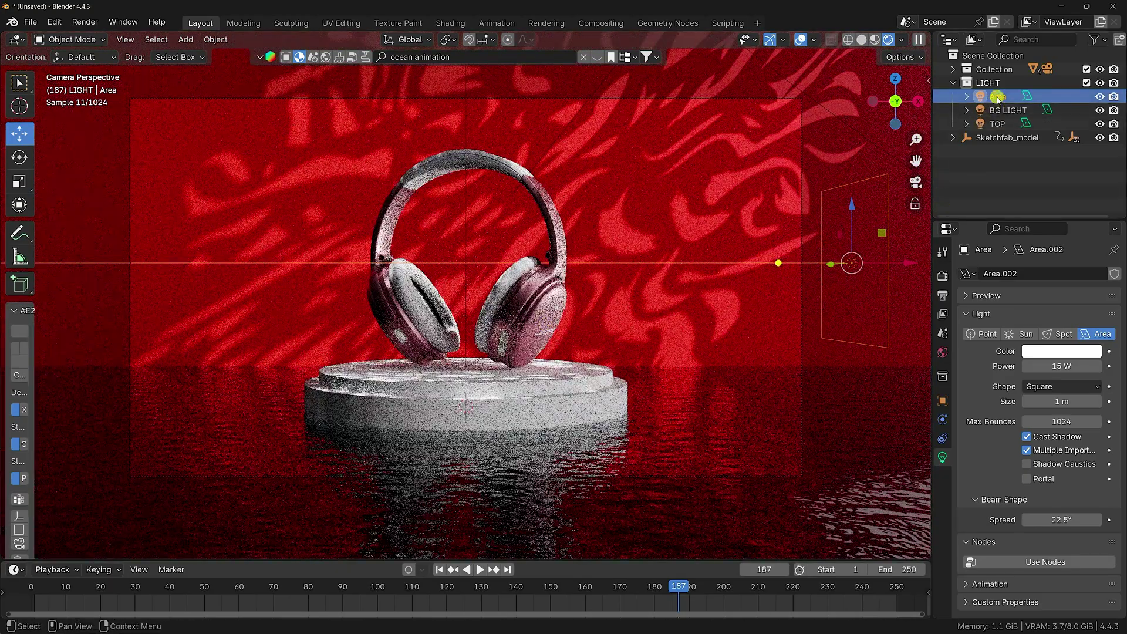
# - Duplicate the side area light and move the copy about -5.49 m along X to the opposite side of the headphones
pyautogui.hotkey('shift', 'd')
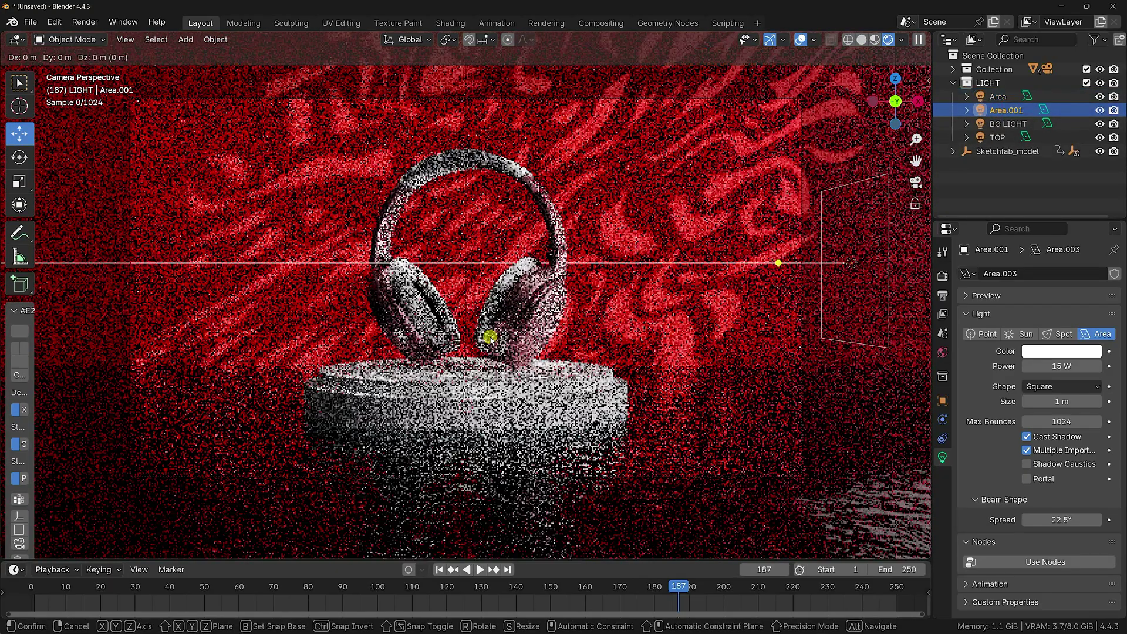
pyautogui.rightClick(491, 337)
pyautogui.moveTo(491, 335); pyautogui.dragTo(627, 306, button='middle')
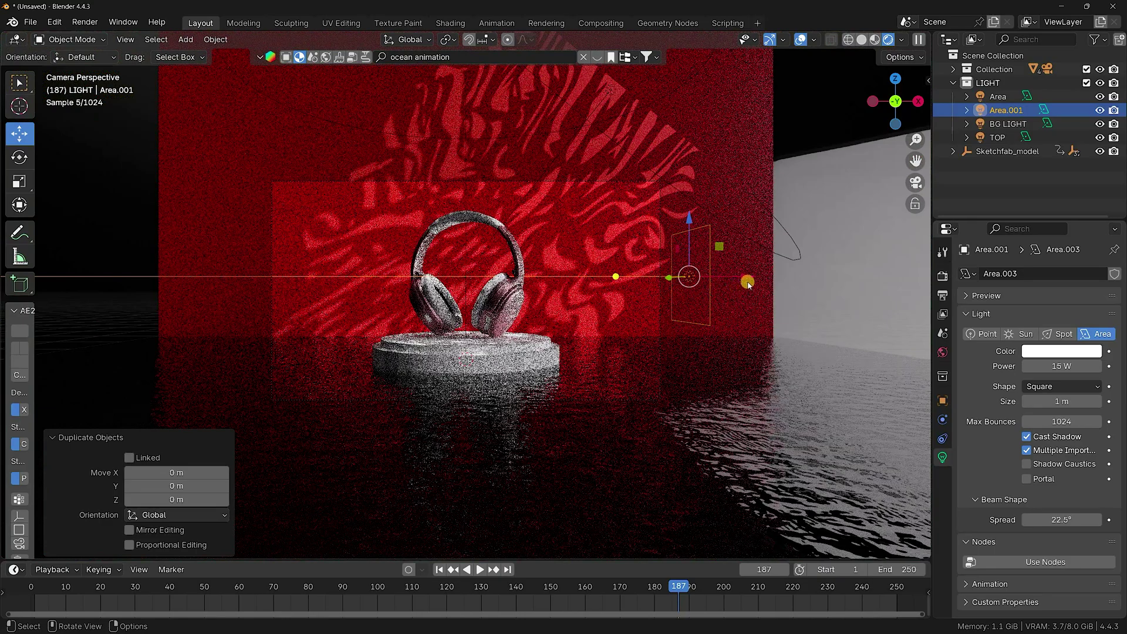
pyautogui.press('g')
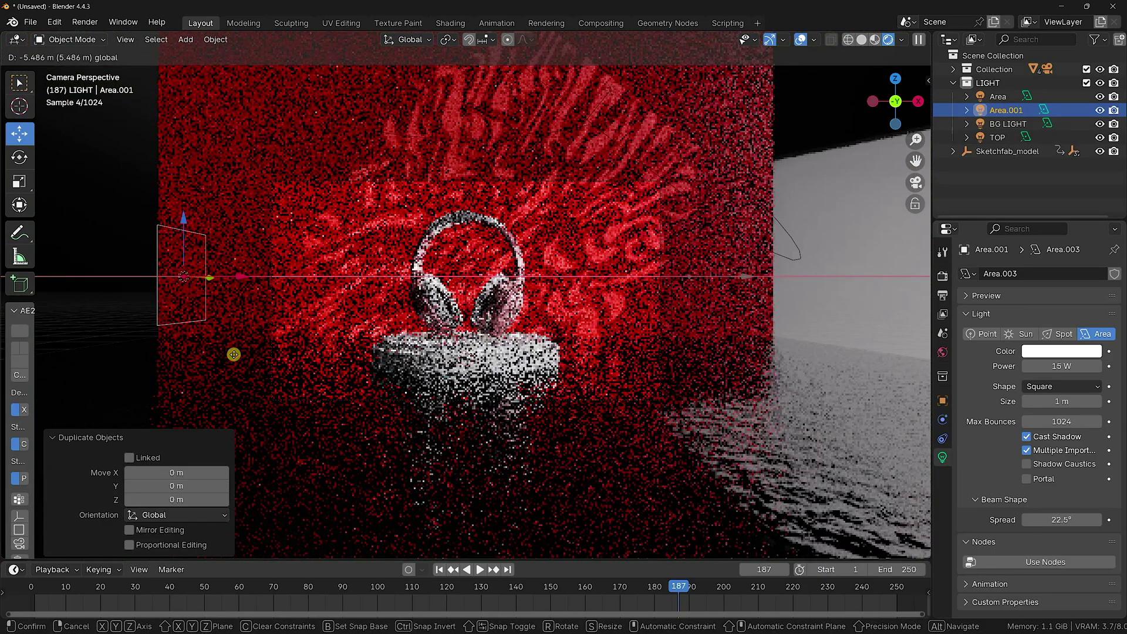
pyautogui.click(234, 352)
# - Set the duplicated side light's Y rotation to 270° so it faces the headphones
pyautogui.click(942, 401)
pyautogui.moveTo(1053, 374); pyautogui.dragTo(1053, 373)
pyautogui.click(1052, 374)
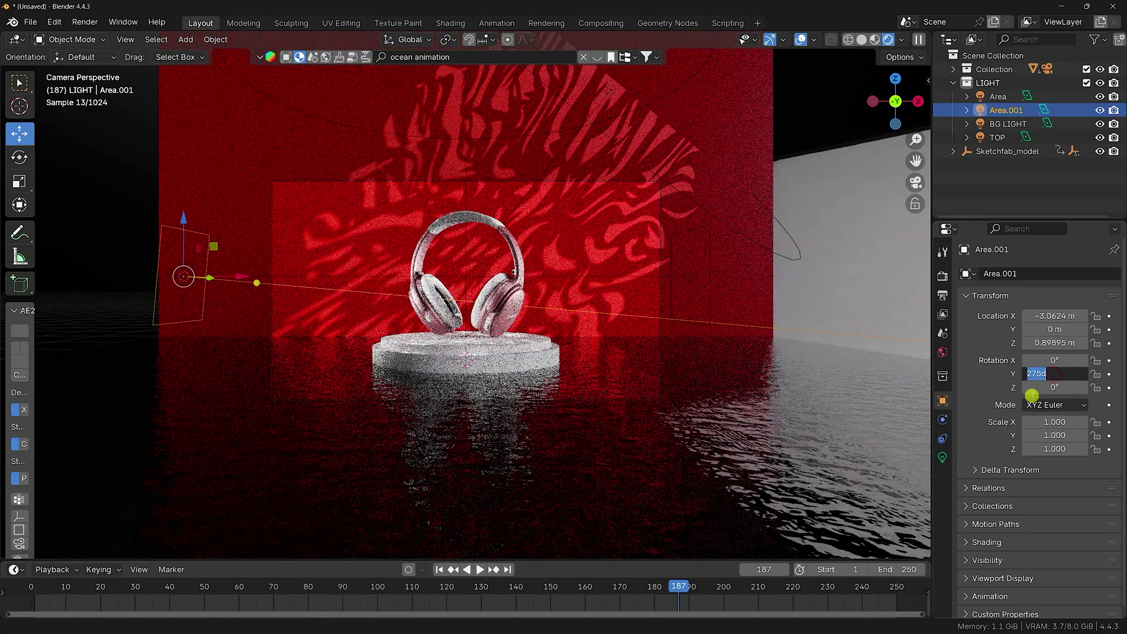
pyautogui.write('270')
pyautogui.press('Return')
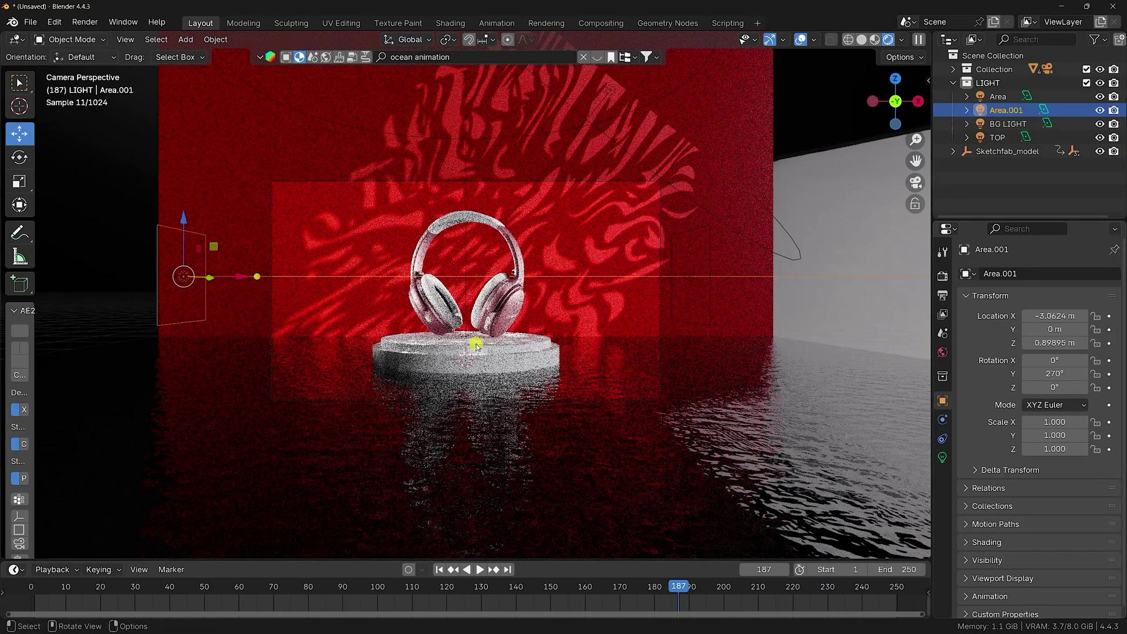
# - Set the duplicated side light's power to 10 W
pyautogui.scroll(3, 321, 366)
pyautogui.scroll(-3, 321, 366)
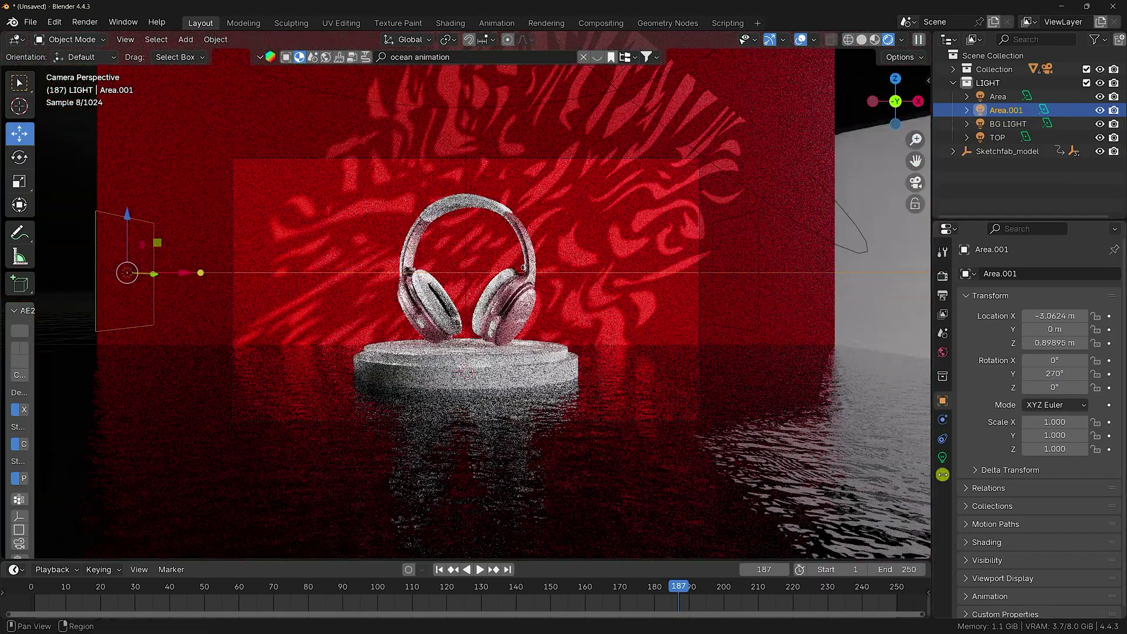
pyautogui.click(951, 449)
pyautogui.click(1048, 365)
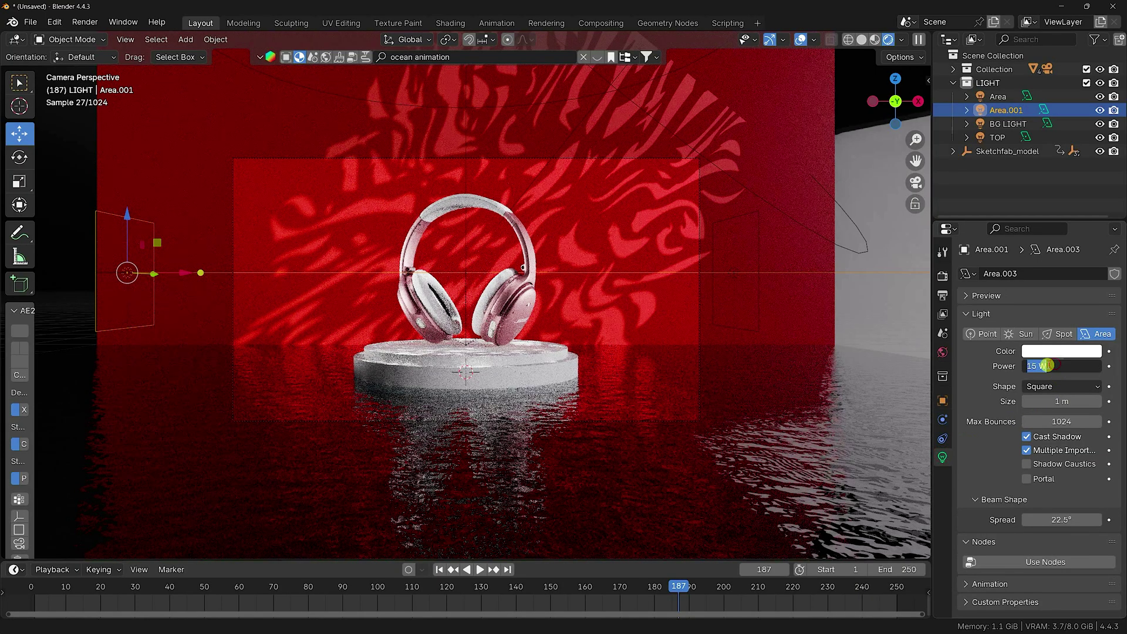
pyautogui.press('Return')
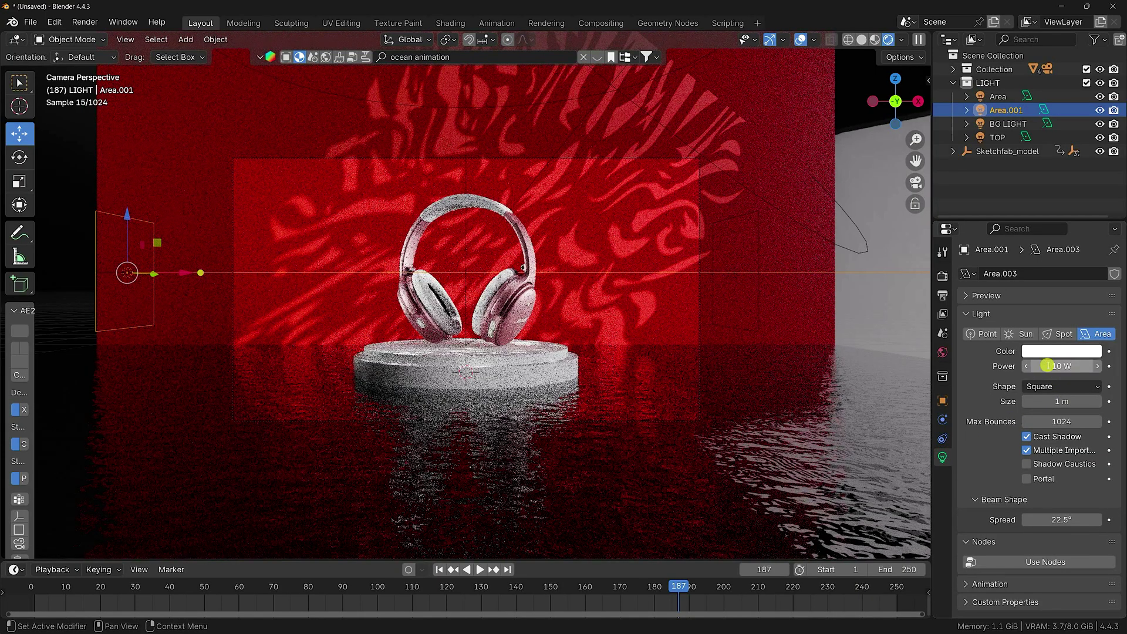
pyautogui.scroll(4, 469, 329)
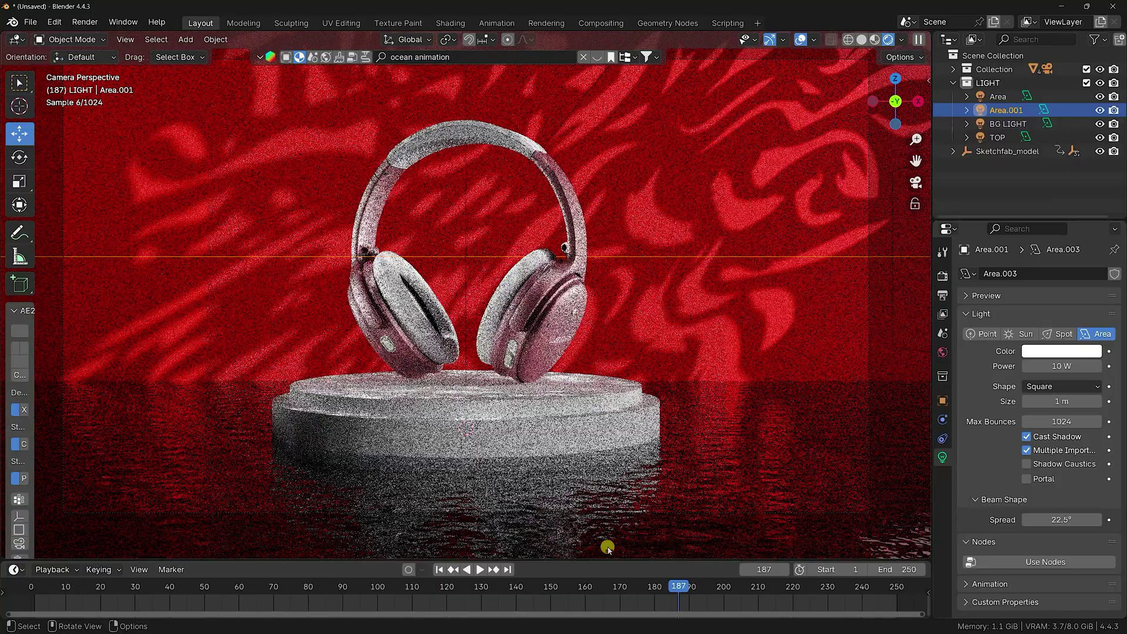
# - Render frame 179 as a still image, examine the result in a maximized window, and close it
pyautogui.moveTo(674, 578); pyautogui.dragTo(651, 572)
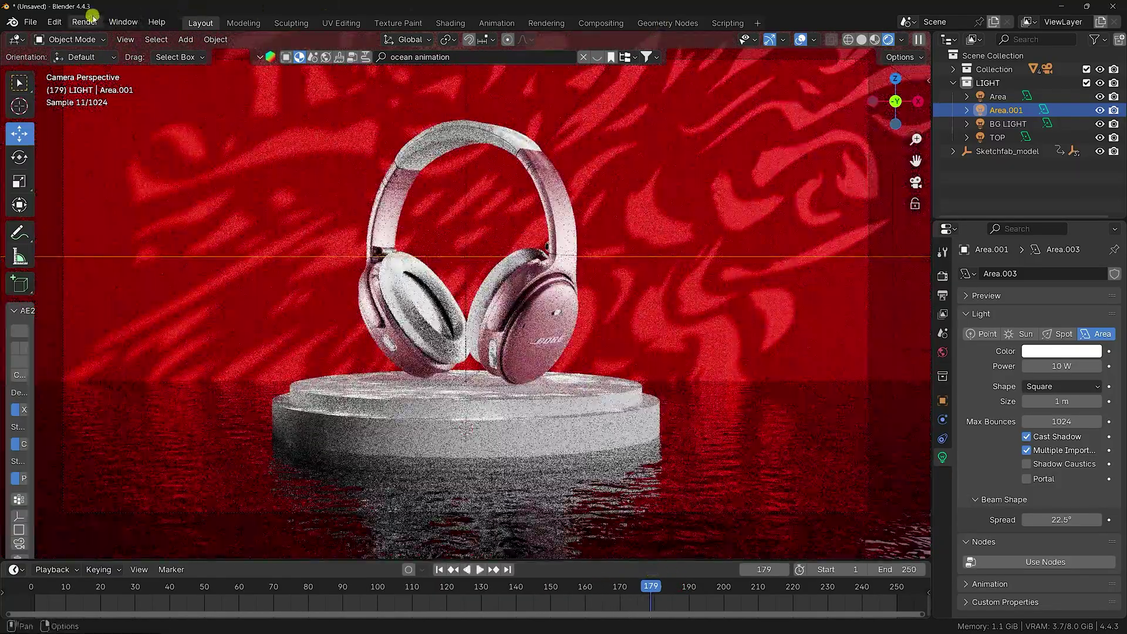
pyautogui.click(85, 22)
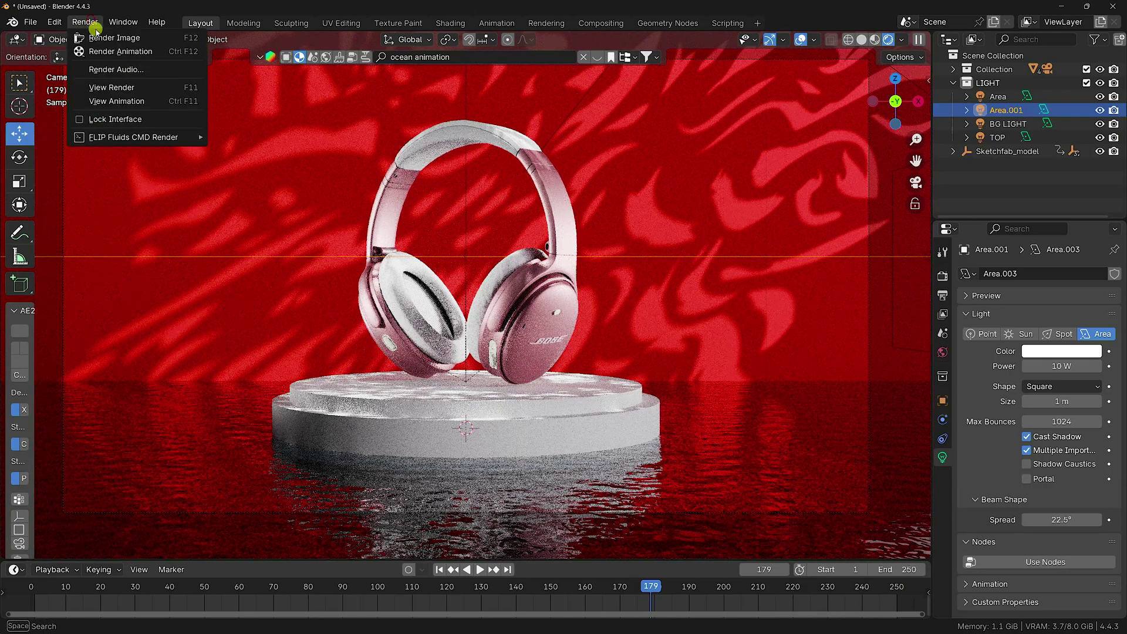
pyautogui.click(91, 34)
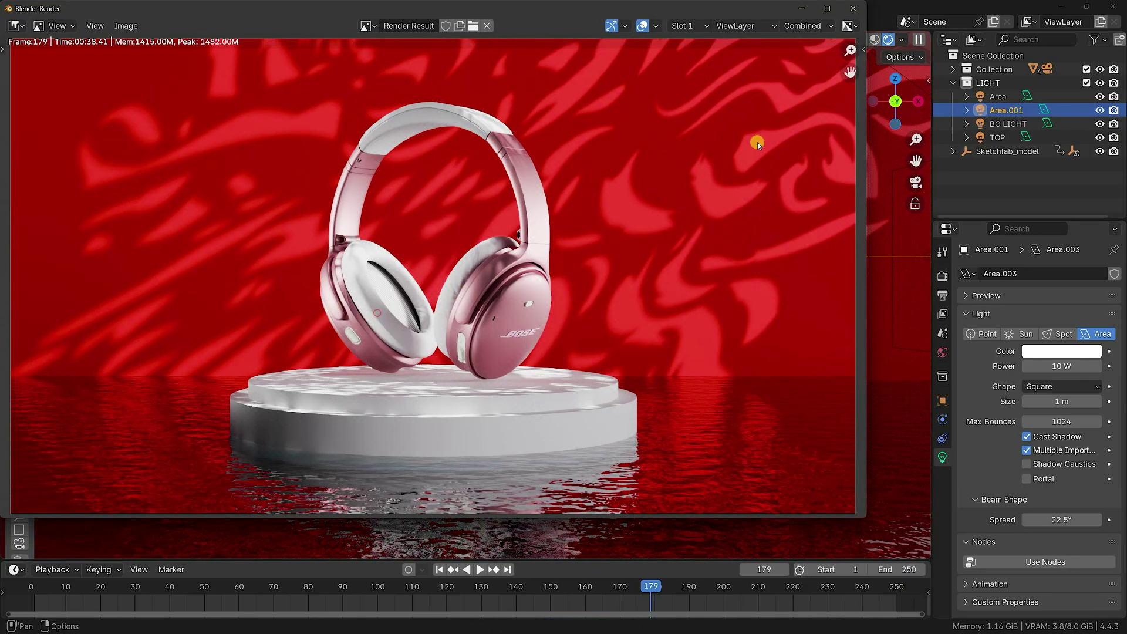
pyautogui.click(826, 7)
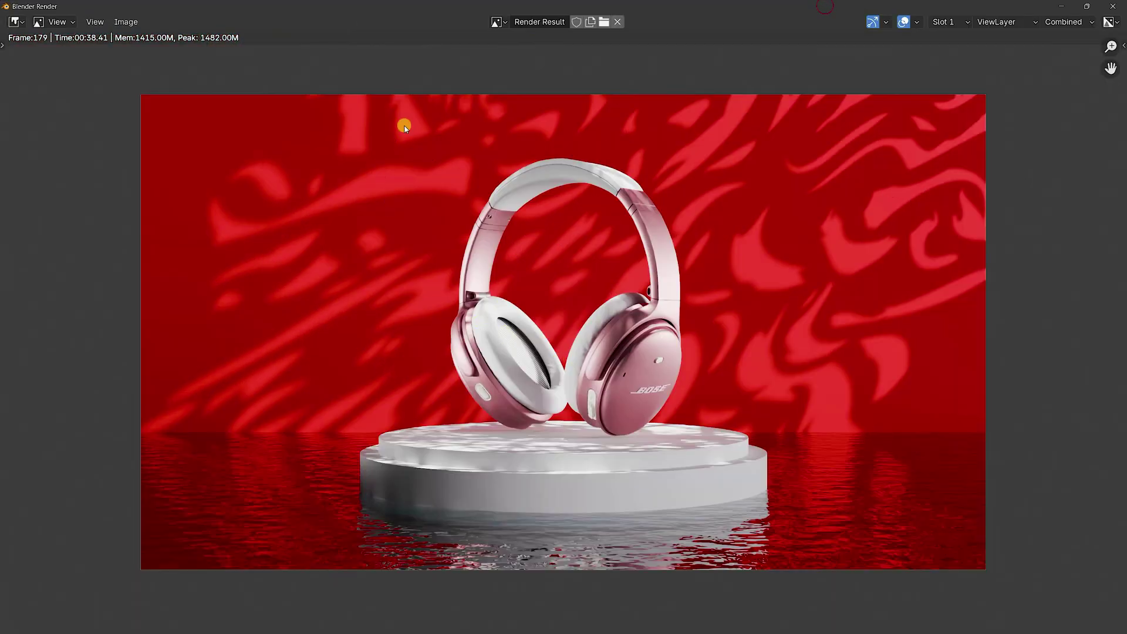
pyautogui.scroll(1, 646, 330)
pyautogui.scroll(-1, 642, 338)
pyautogui.click(1111, 6)
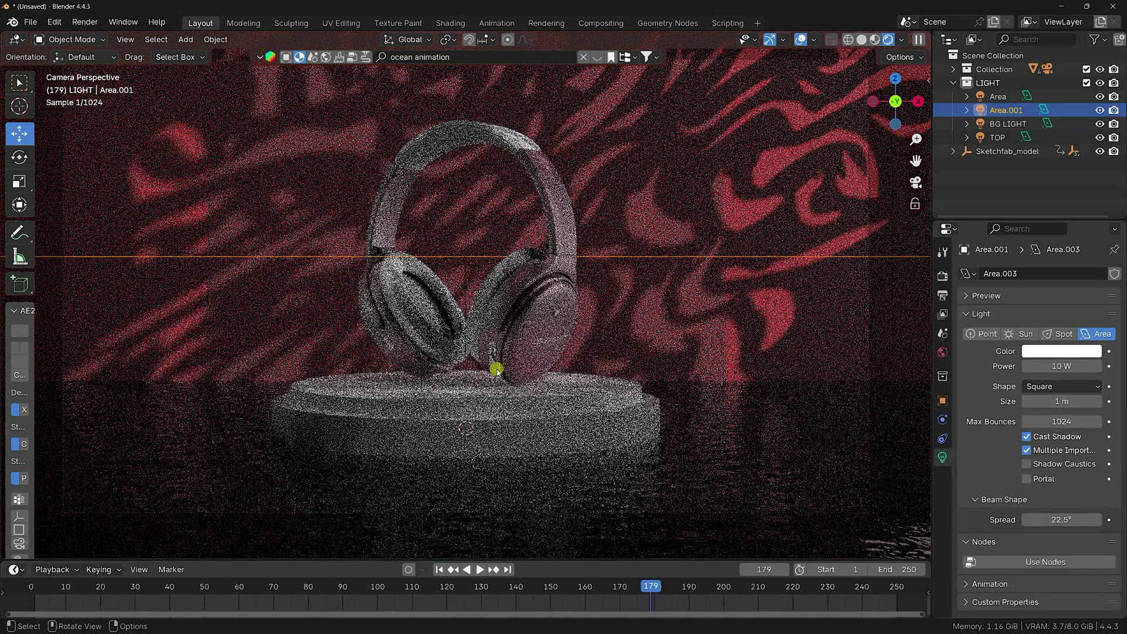
# - Return to solid shading and create a new collection in the scene
pyautogui.click(878, 40)
pyautogui.rightClick(986, 170)
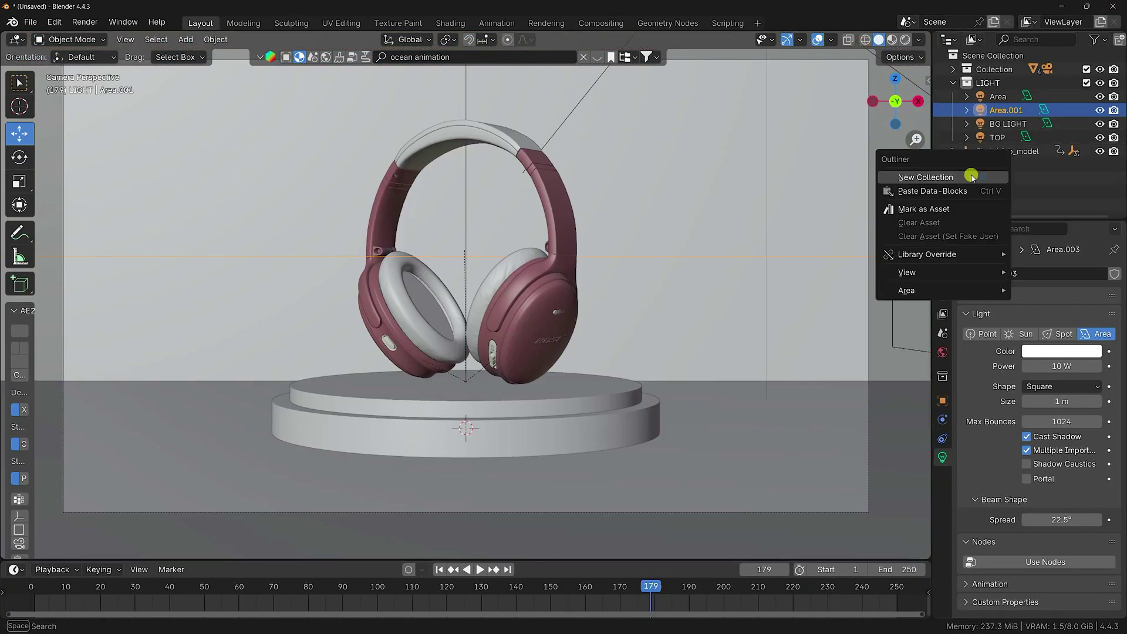
pyautogui.click(971, 174)
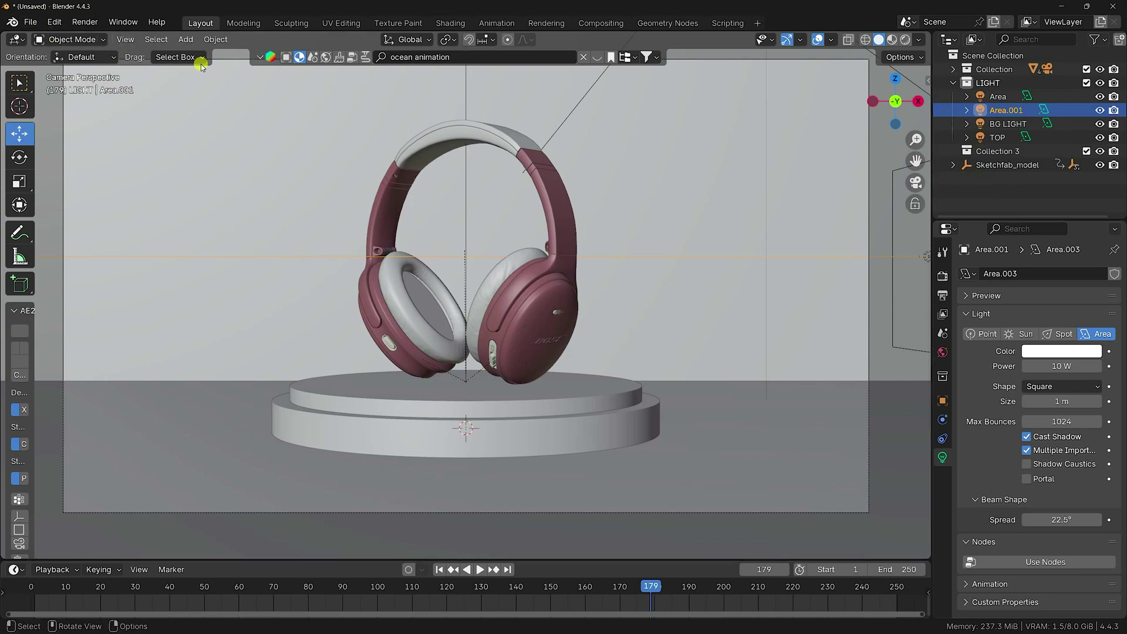
# - Add an Archimedean spiral curve with 3 turns, a radius of 0.85 and a height of 1.56
pyautogui.click(186, 40)
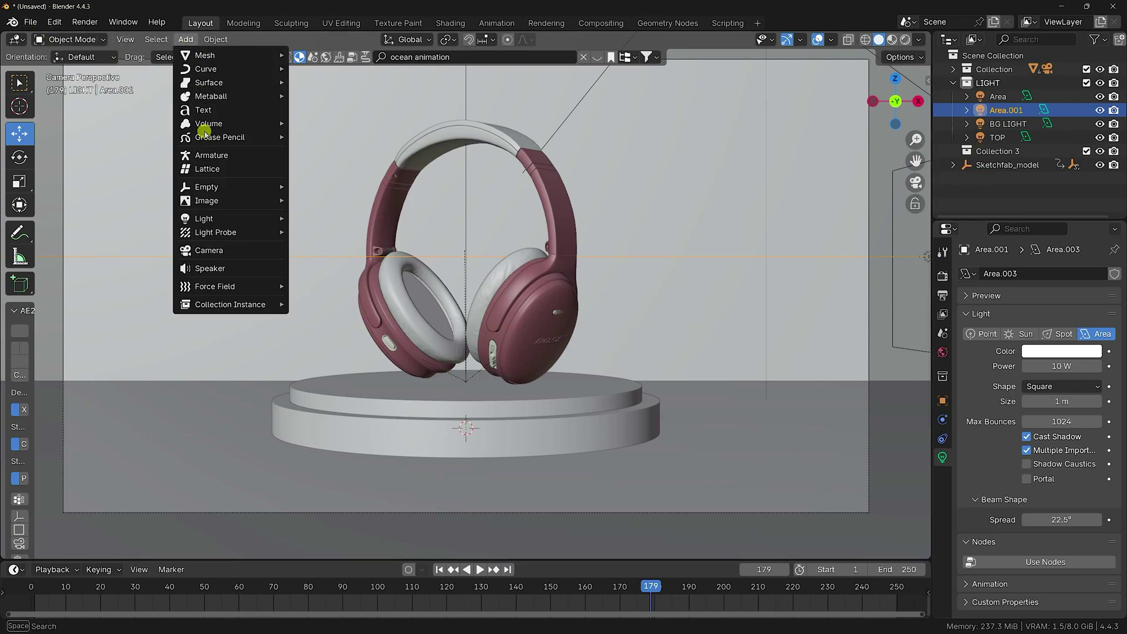
pyautogui.moveTo(207, 72)
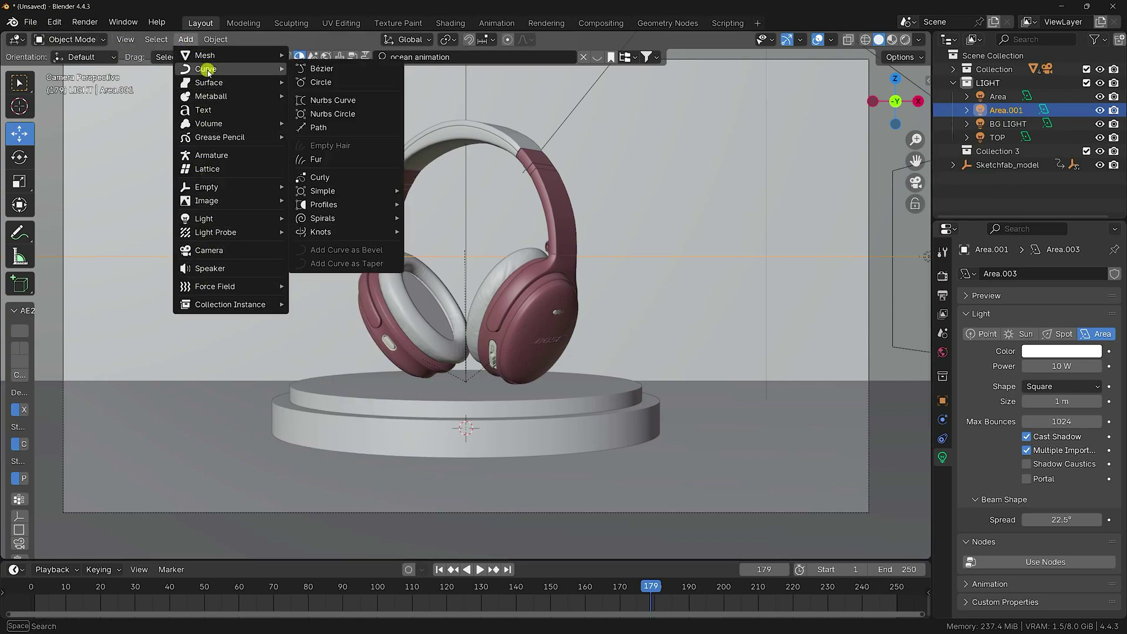
pyautogui.moveTo(327, 218)
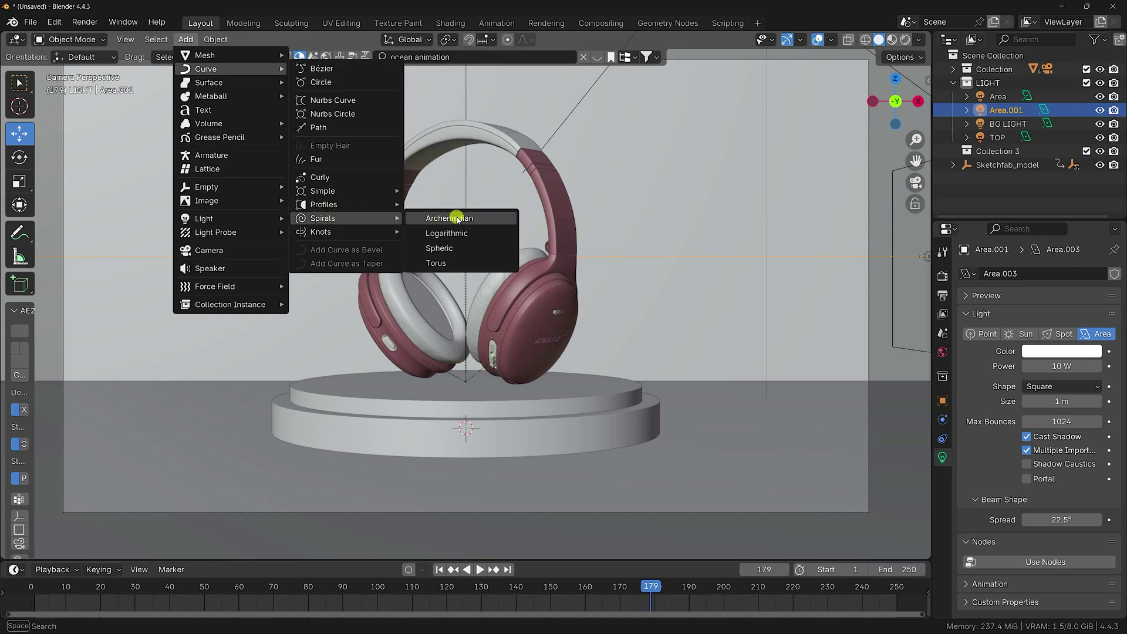
pyautogui.click(439, 219)
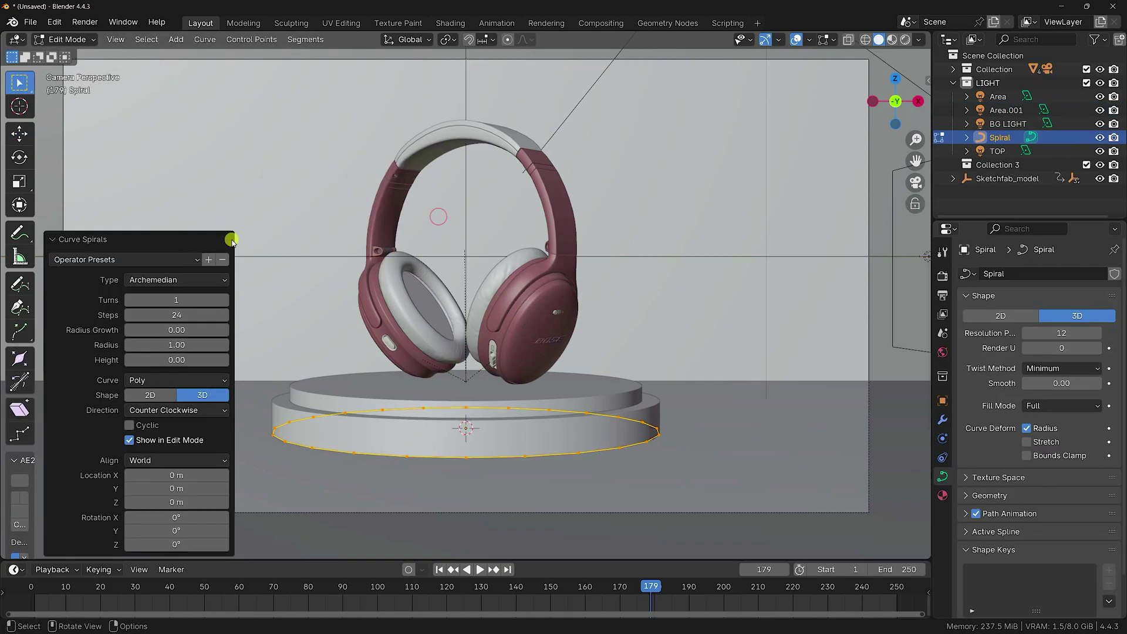
pyautogui.click(224, 299)
pyautogui.click(224, 299)
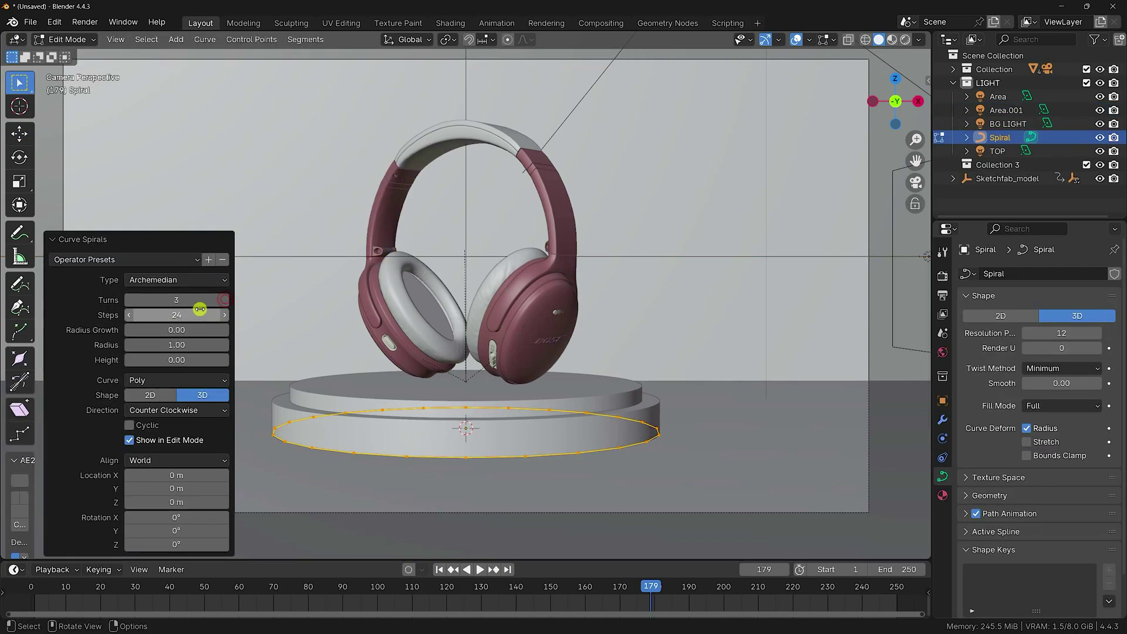
pyautogui.moveTo(175, 347); pyautogui.dragTo(199, 355)
# - Increase the spiral's number of steps for a smoother curve and return to Object Mode
pyautogui.scroll(-6, 588, 308)
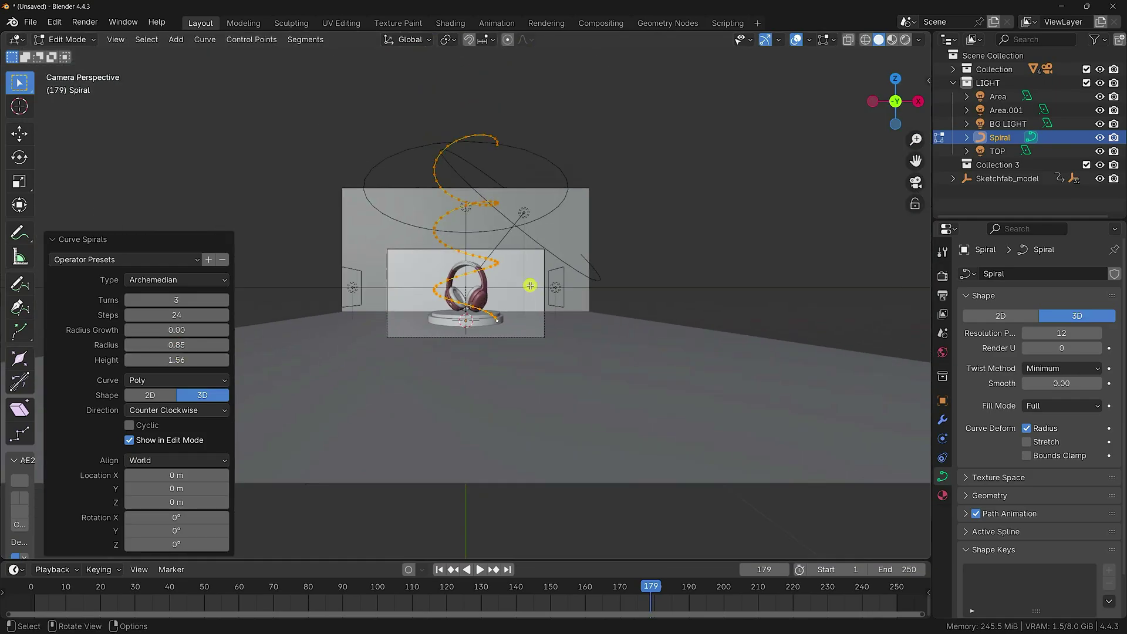
pyautogui.scroll(1, 503, 240)
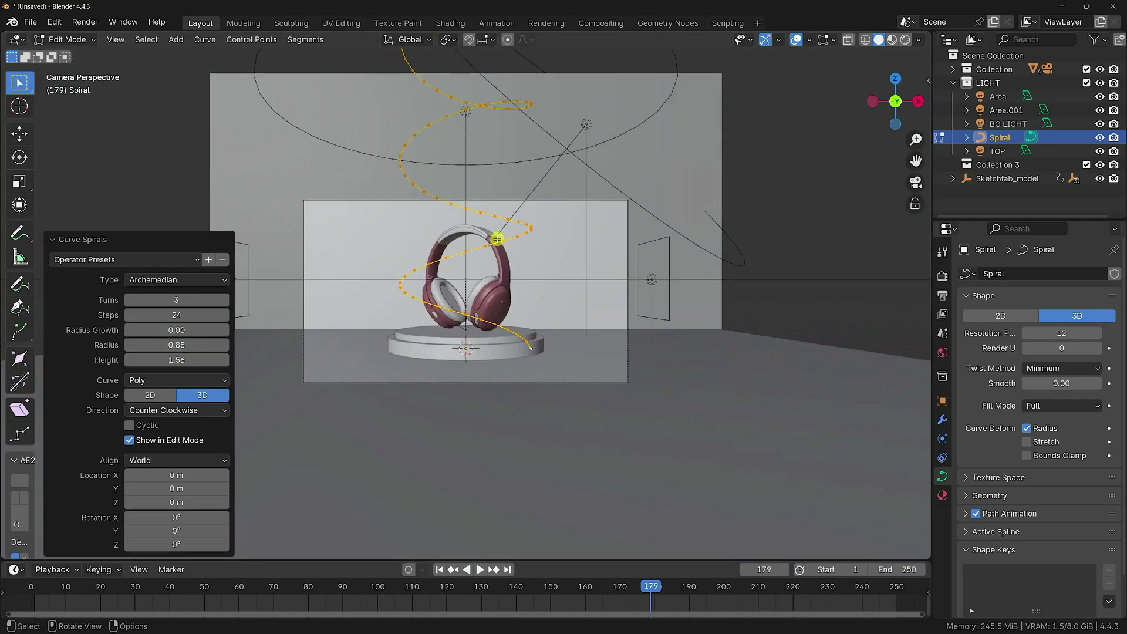
pyautogui.moveTo(497, 239); pyautogui.dragTo(450, 274, button='middle')
pyautogui.click(175, 312)
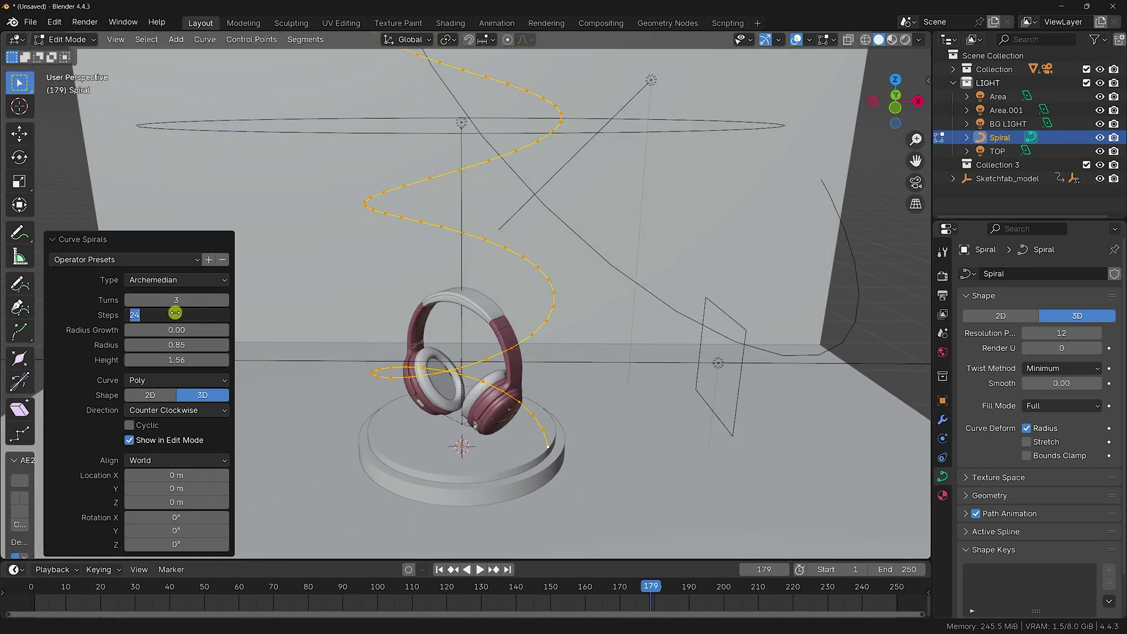
pyautogui.press('Return')
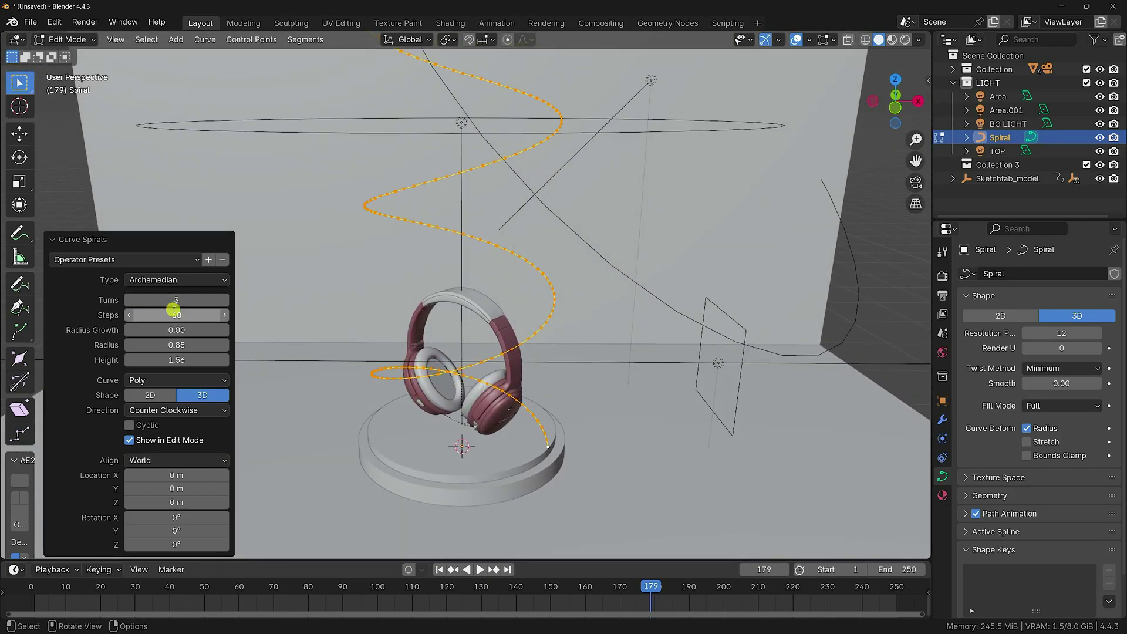
pyautogui.click(65, 39)
pyautogui.click(67, 56)
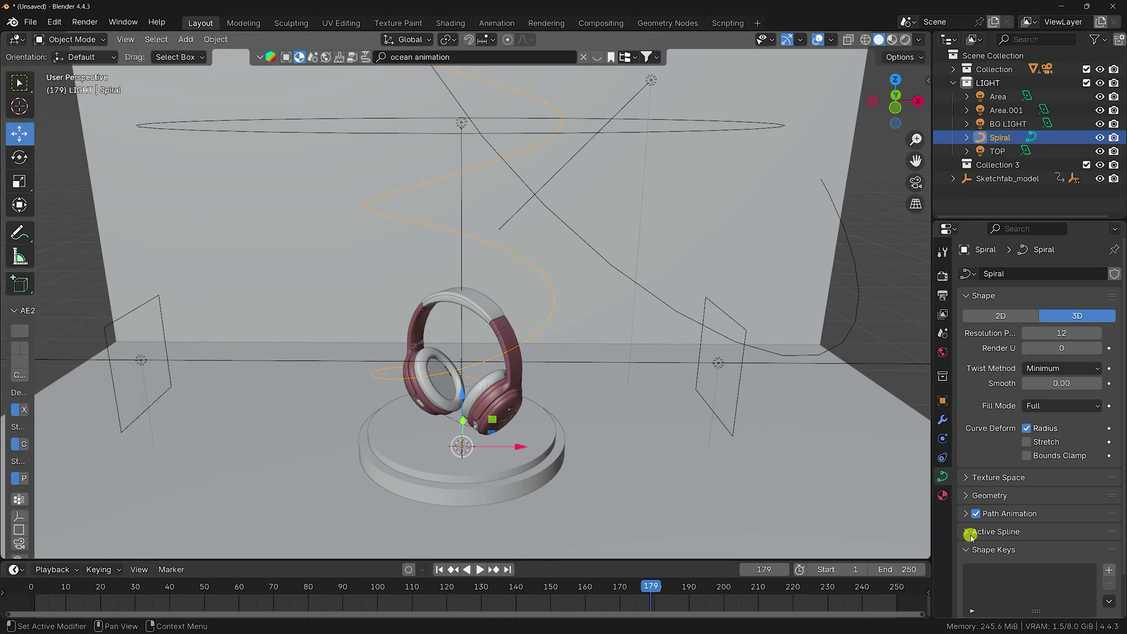
# - Give the spiral curve a round bevel with a depth of 0.02 m
pyautogui.scroll(-2, 969, 535)
pyautogui.click(968, 454)
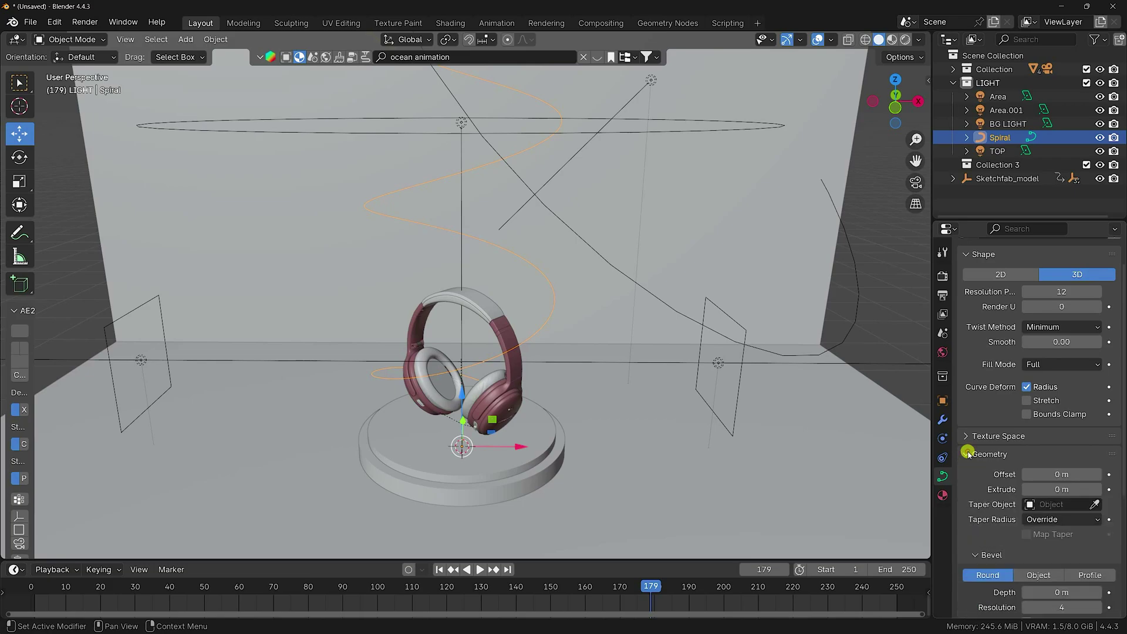
pyautogui.scroll(-3, 996, 513)
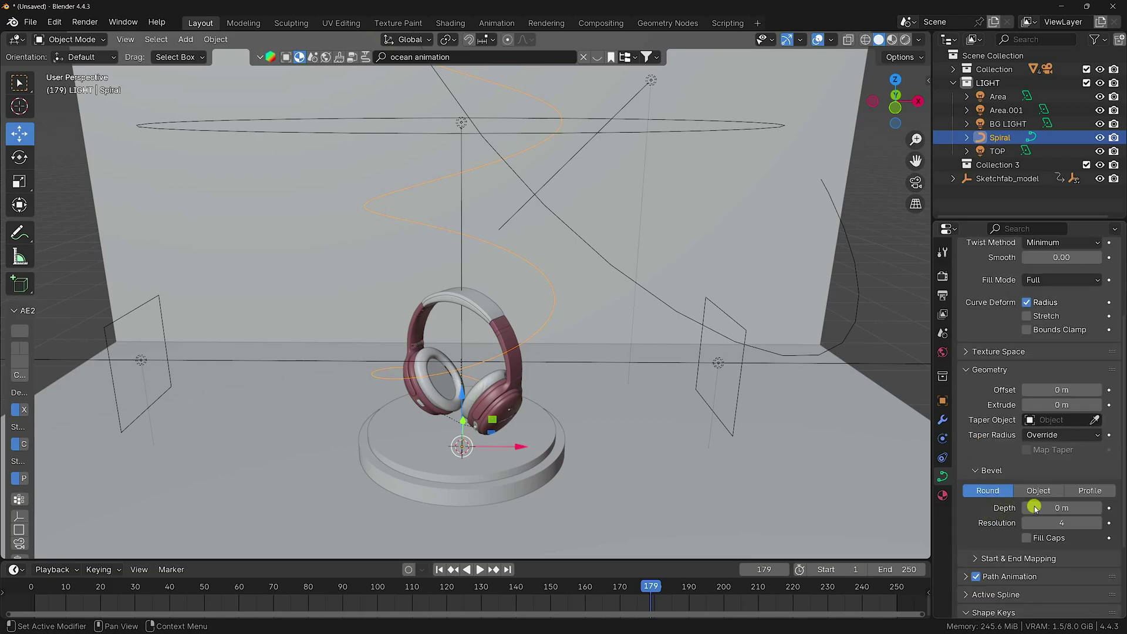
pyautogui.click(1099, 508)
pyautogui.click(1099, 509)
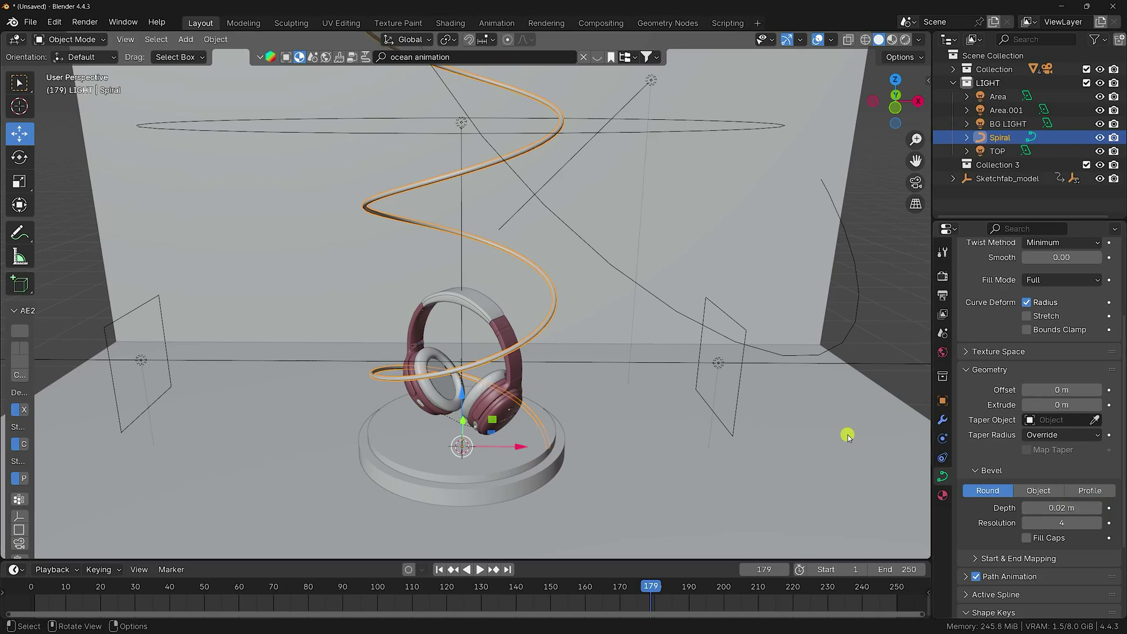
# - Rotate the spiral 90° about the Y axis so it lies horizontally
pyautogui.click(943, 400)
pyautogui.moveTo(1052, 344); pyautogui.dragTo(191, 337)
pyautogui.click(1050, 333)
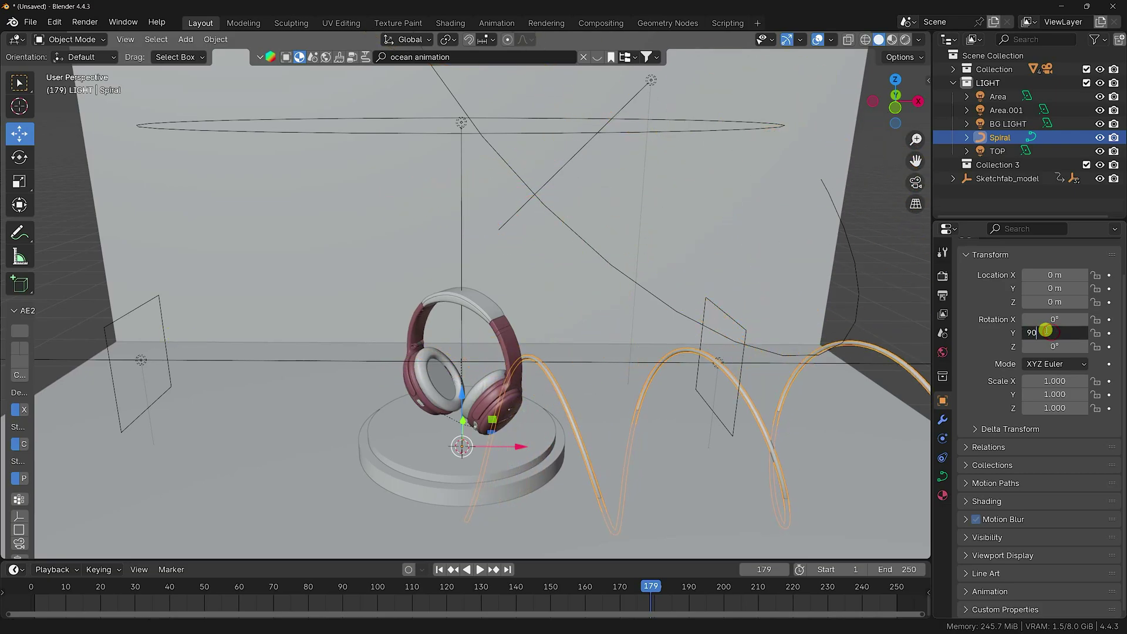
pyautogui.press('Return')
# - Shift the spiral along negative X across the camera frame and stretch it lengthwise to a Z scale of about 1.8
pyautogui.press('KP_0')
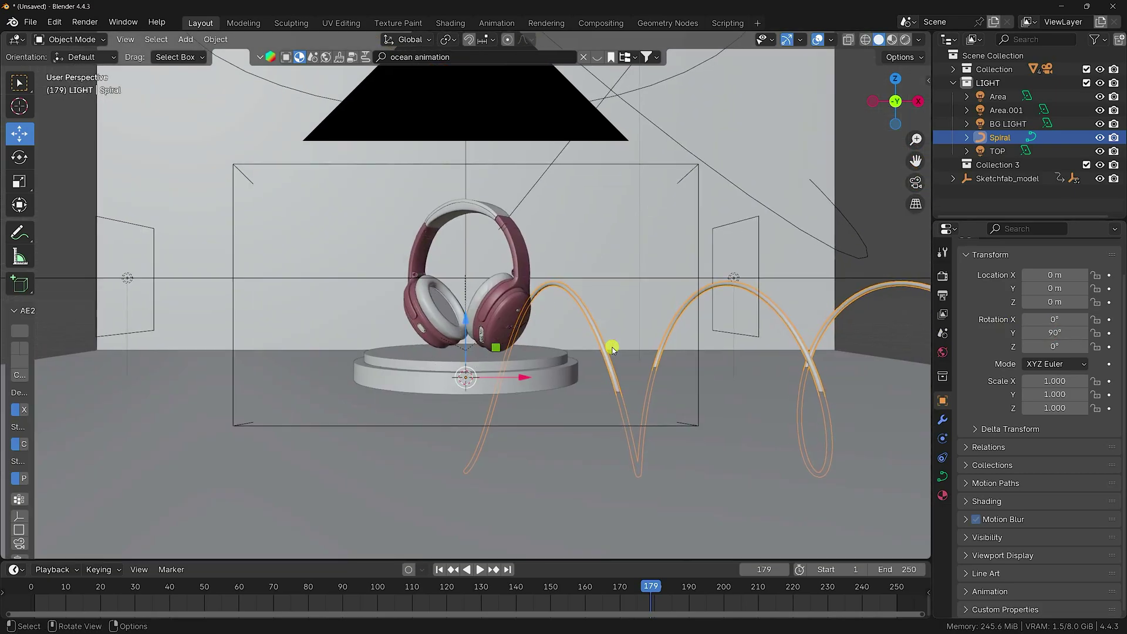
pyautogui.press('g')
pyautogui.press('x')
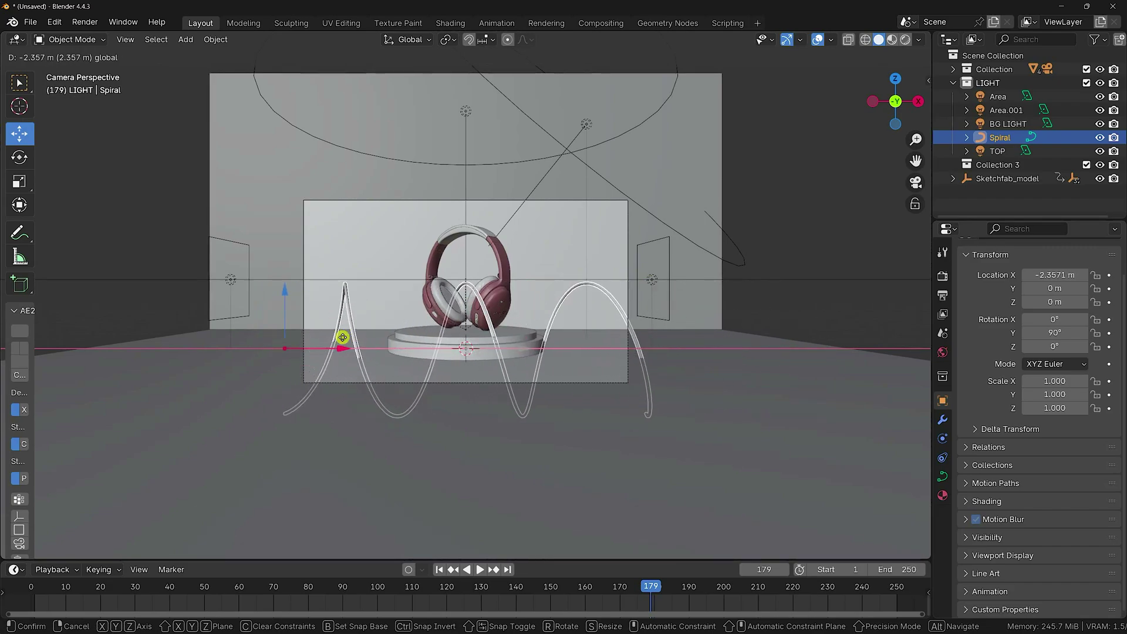
pyautogui.click(329, 339)
pyautogui.hotkey('shift', 'space')
pyautogui.press('s')
pyautogui.moveTo(339, 350); pyautogui.dragTo(217, 322)
pyautogui.click(17, 124)
# - Move the spiral about 1.56 m along Y, back behind the headphones, and return to the camera view
pyautogui.moveTo(216, 323); pyautogui.dragTo(507, 369, button='middle')
pyautogui.moveTo(458, 398); pyautogui.dragTo(330, 410)
pyautogui.press('KP_0')
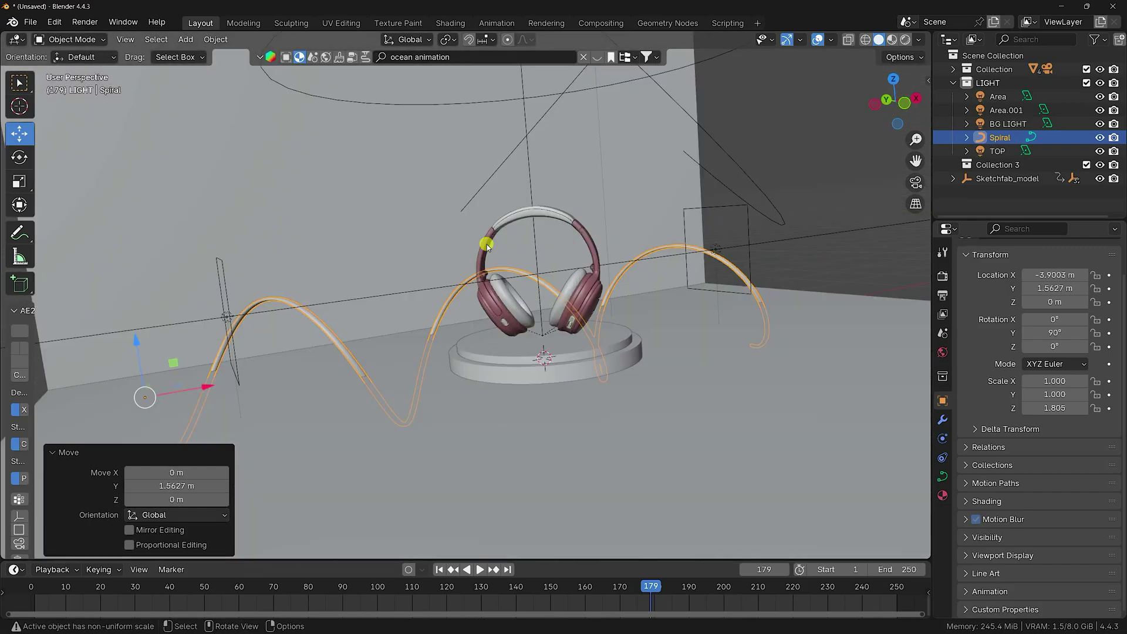
# - Set the spiral's bevel depth to 0.01 m and deselect the curve
pyautogui.click(943, 477)
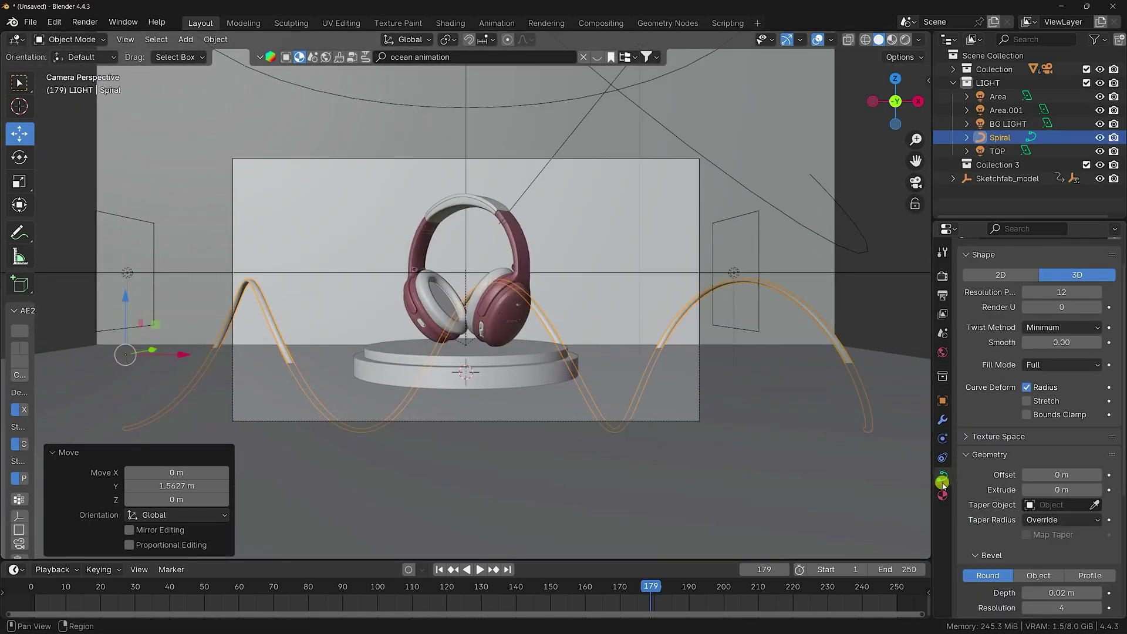
pyautogui.scroll(-4, 1000, 535)
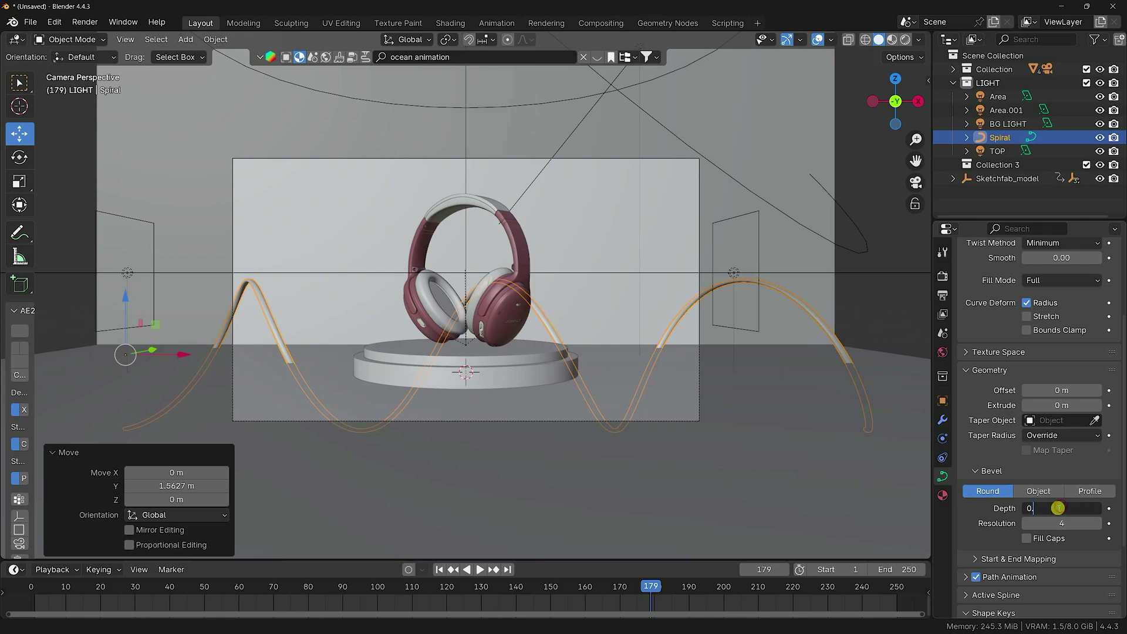
pyautogui.press('Return')
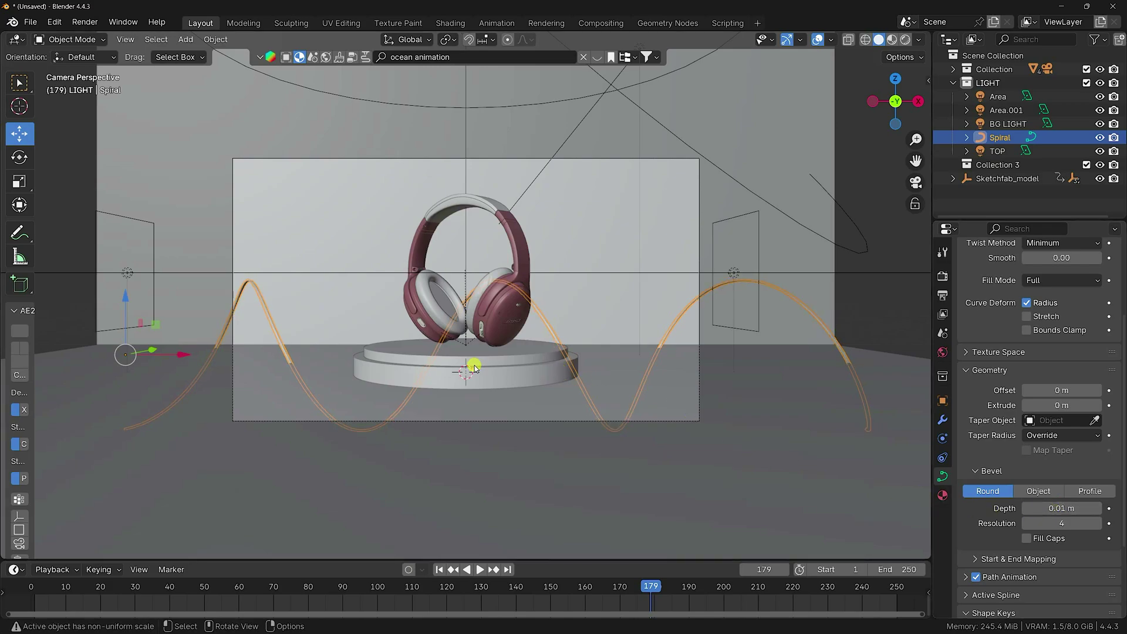
pyautogui.click(779, 323)
pyautogui.scroll(2, 301, 288)
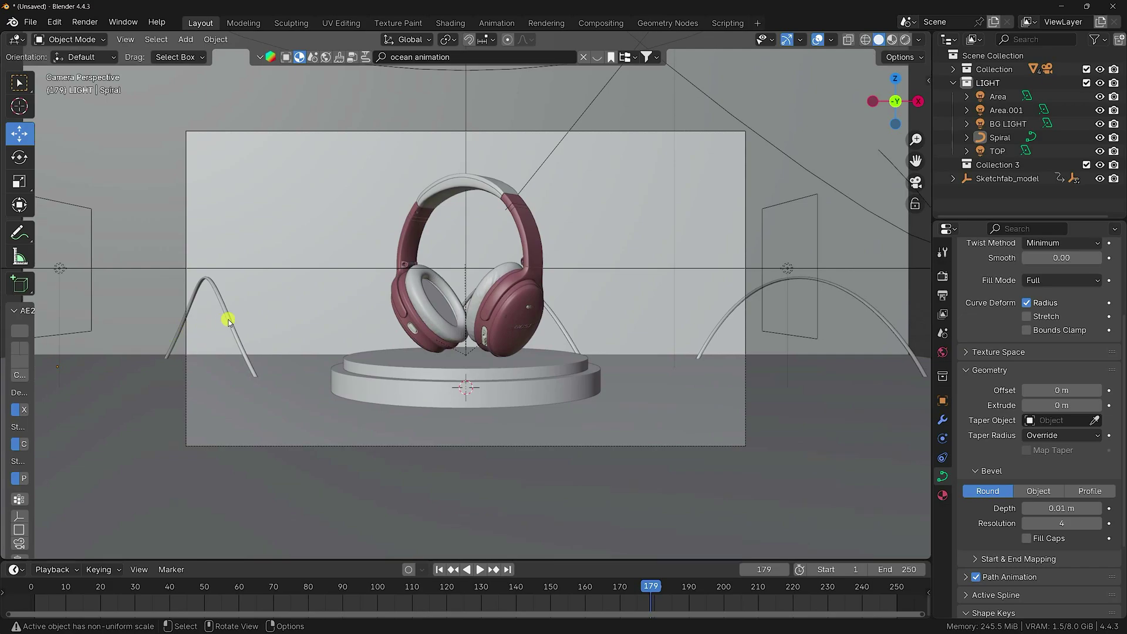
# - Scale the spiral by about 0.83, and reposition it by about 0.56 m along X and -0.2 m along Z
pyautogui.click(228, 320)
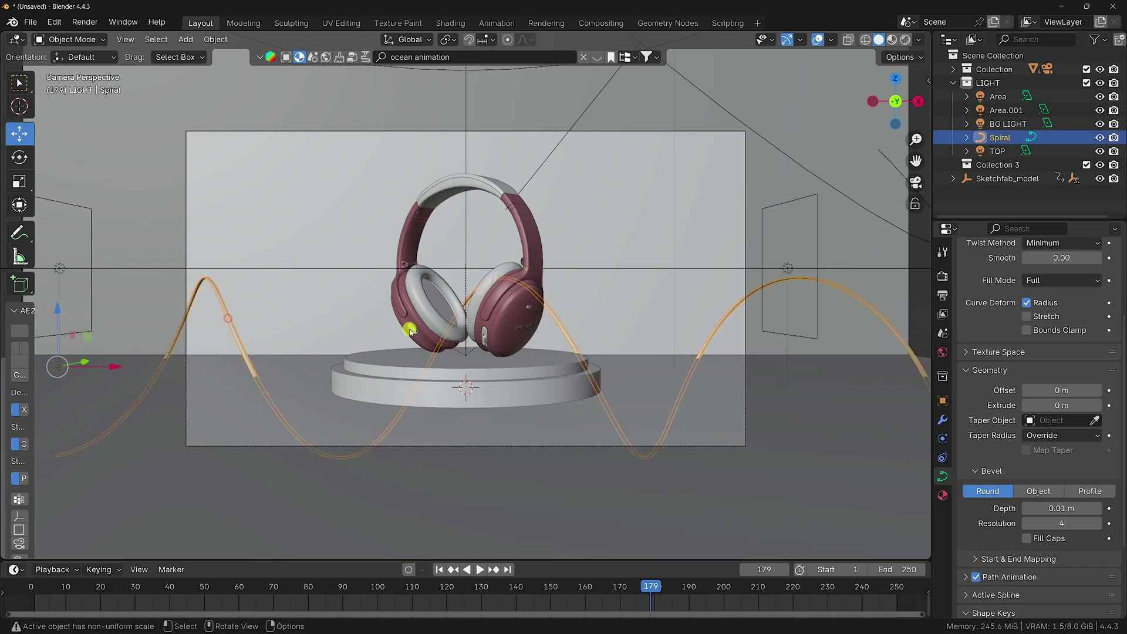
pyautogui.press('s')
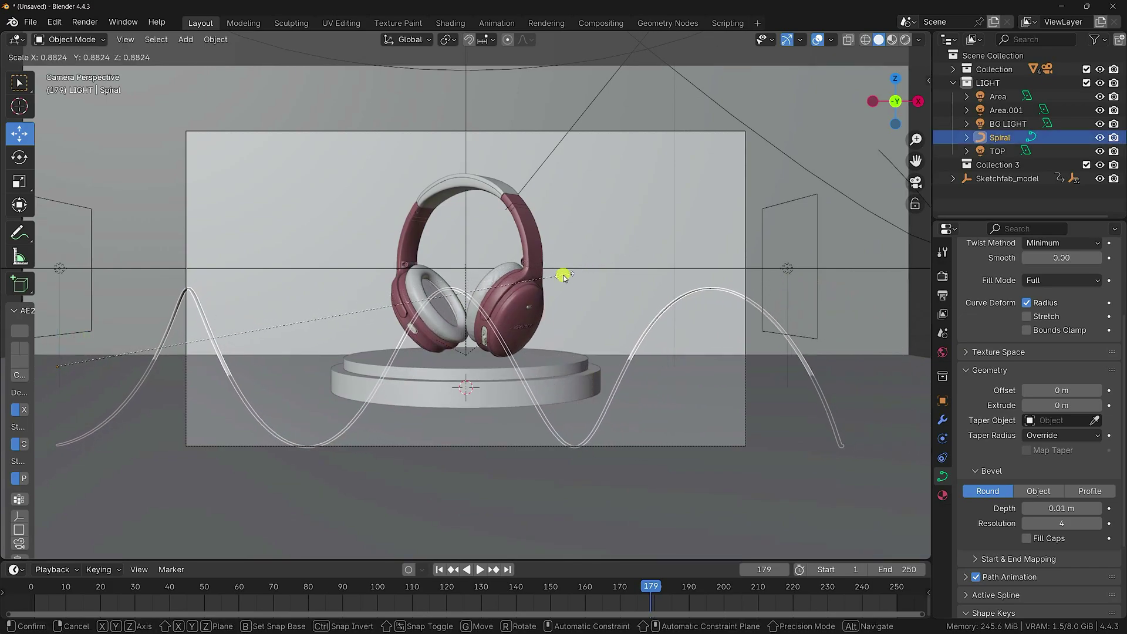
pyautogui.click(534, 286)
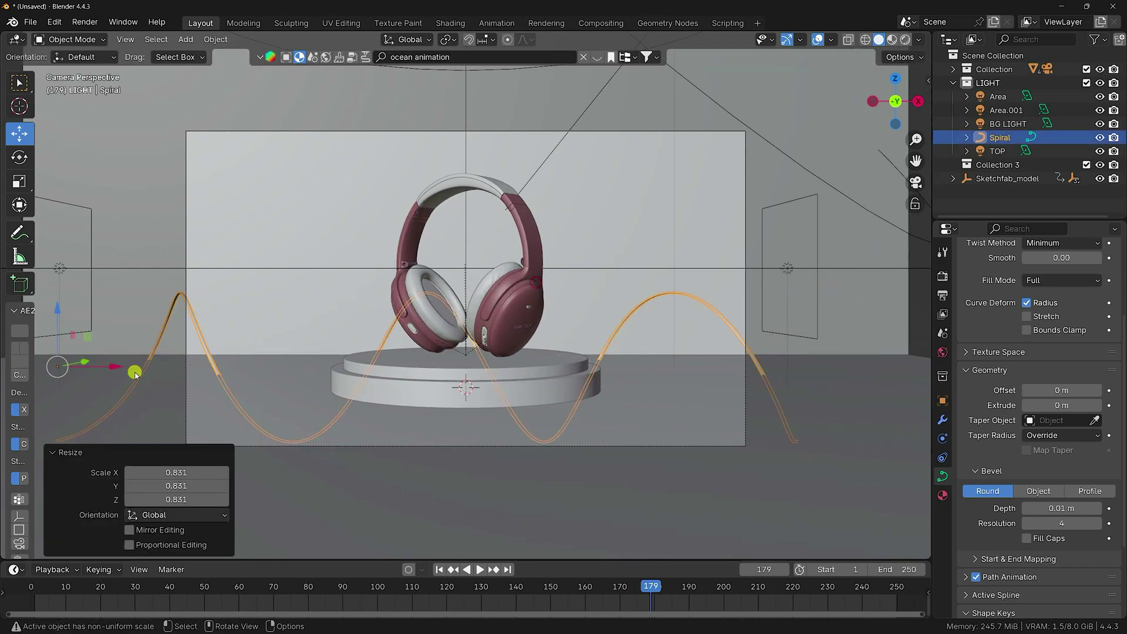
pyautogui.moveTo(134, 374); pyautogui.dragTo(174, 369)
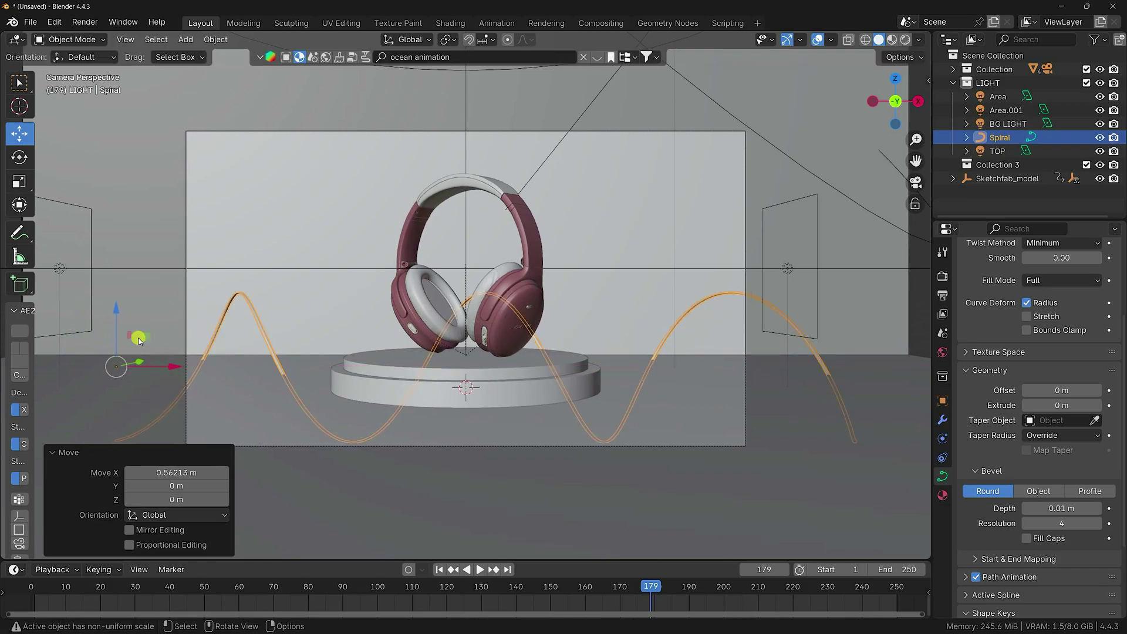
pyautogui.moveTo(114, 308); pyautogui.dragTo(125, 331)
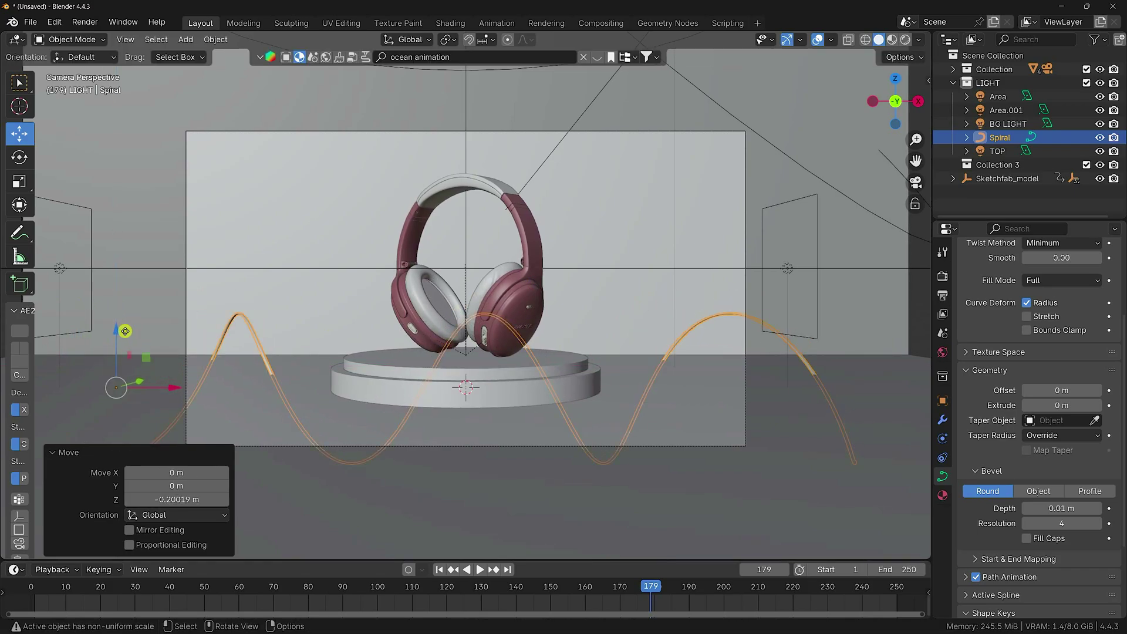
# - Assign a new Emission material with a strength of 2 to the spiral
pyautogui.click(942, 495)
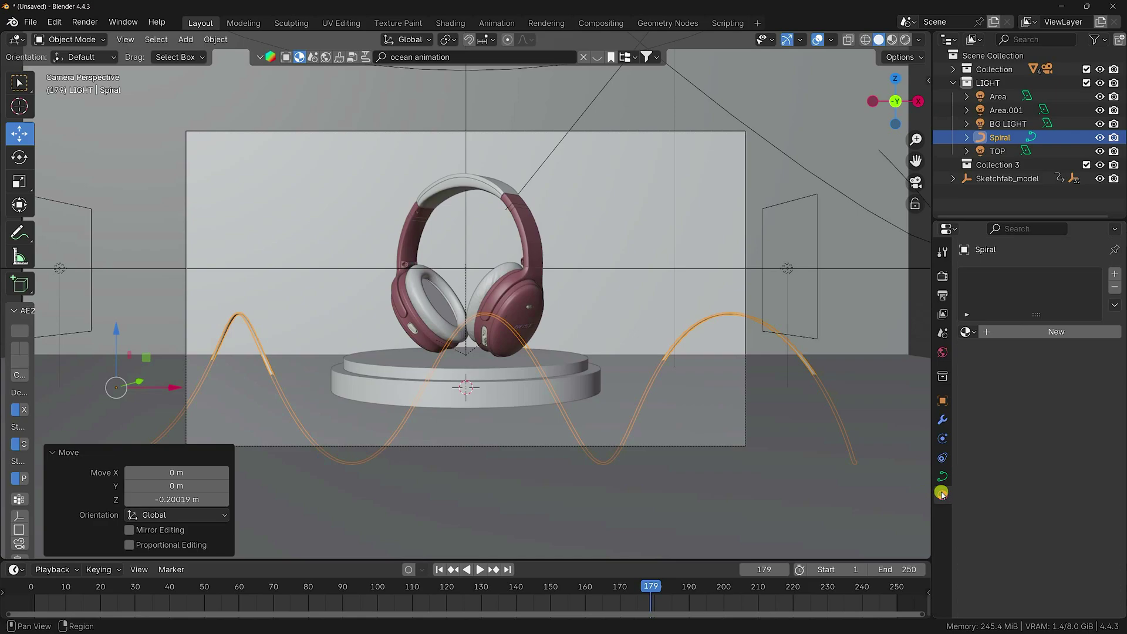
pyautogui.click(1006, 330)
pyautogui.click(1024, 394)
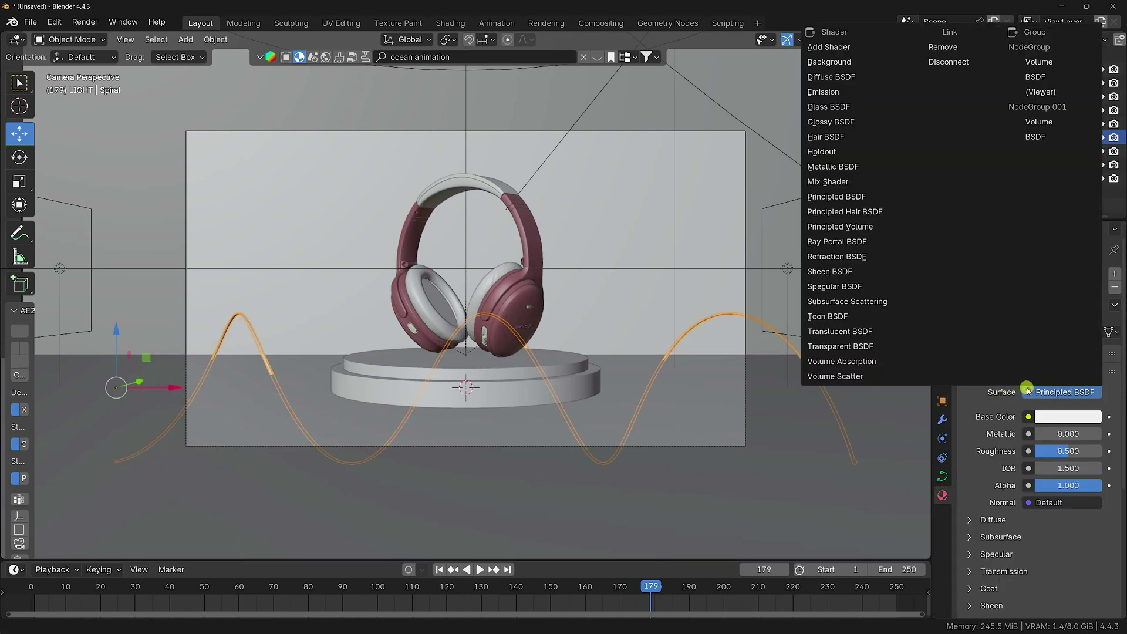
pyautogui.click(845, 101)
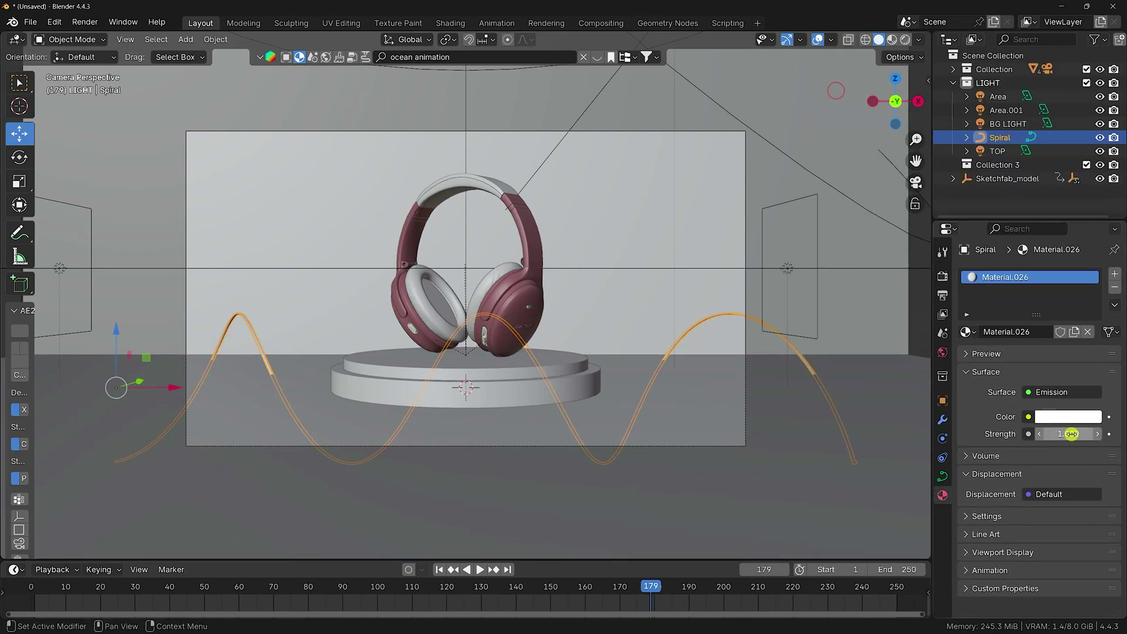
pyautogui.click(1071, 434)
pyautogui.write('2')
pyautogui.press('Return')
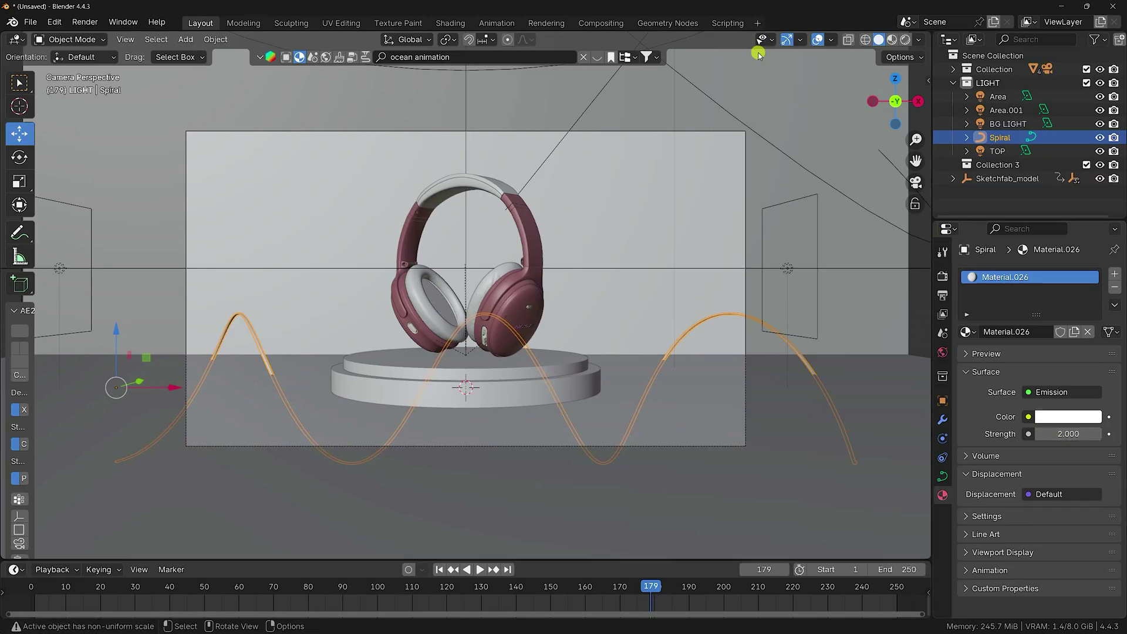
# - Preview the glowing spiral in rendered shading, then return to solid shading
pyautogui.click(904, 40)
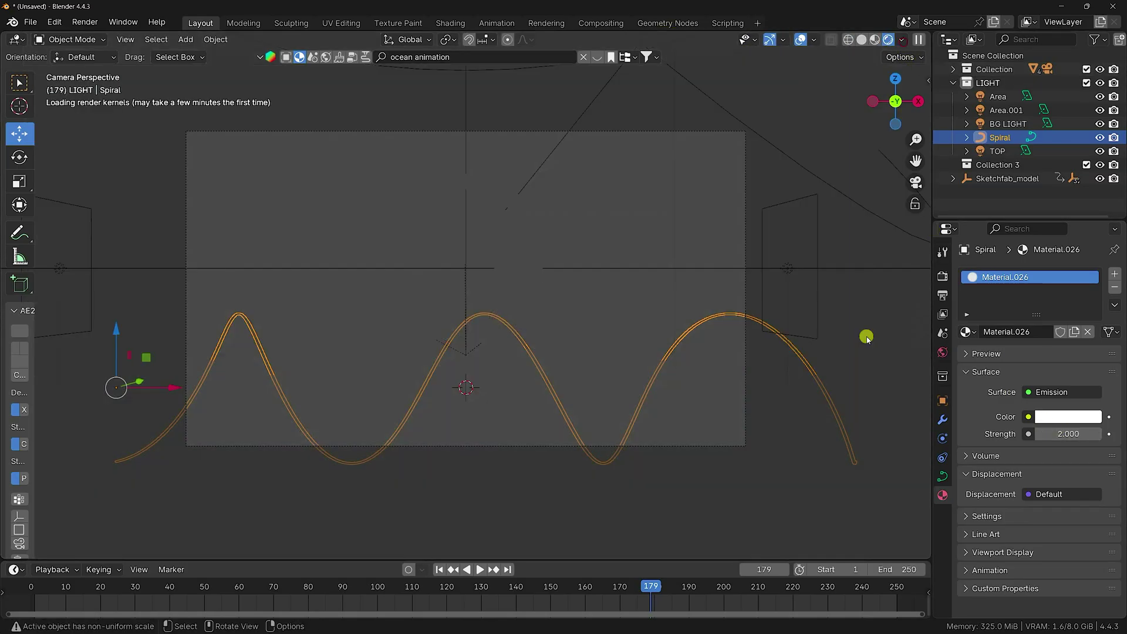
pyautogui.click(900, 314)
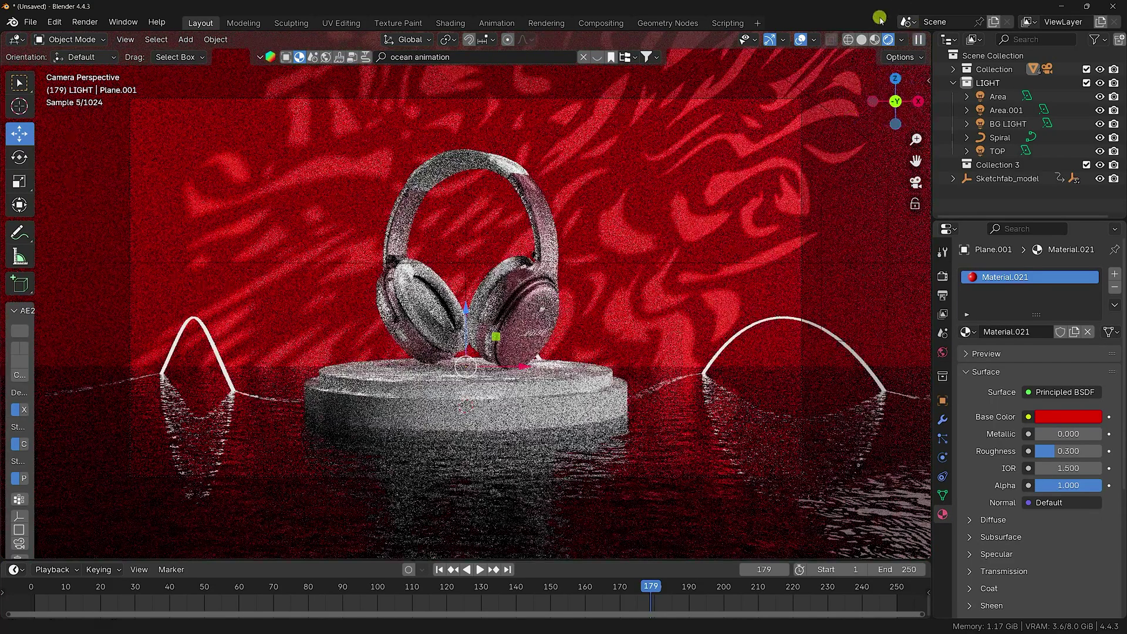
pyautogui.click(862, 39)
# - Collapse the LIGHT collection, then create a new collection and make it active
pyautogui.click(950, 83)
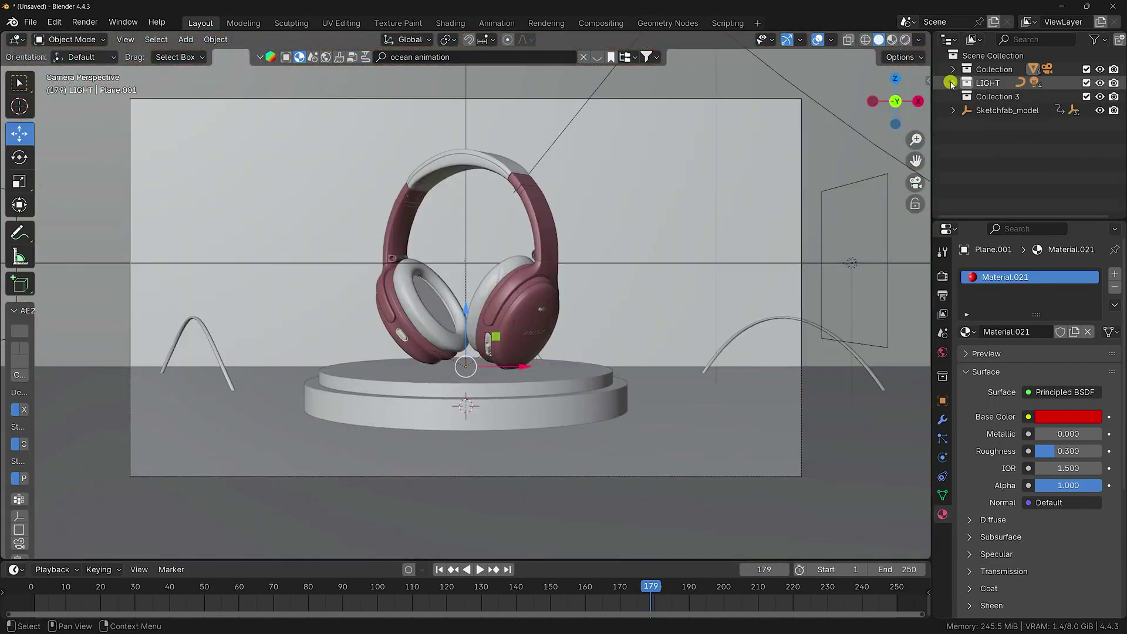
pyautogui.rightClick(984, 137)
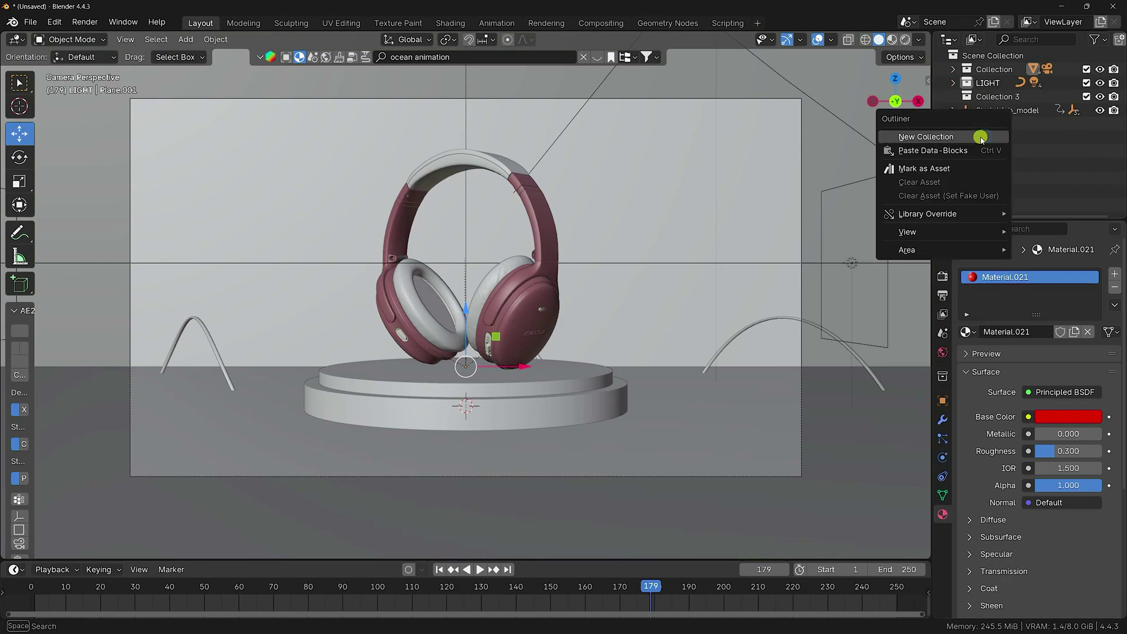
pyautogui.click(981, 138)
pyautogui.click(993, 111)
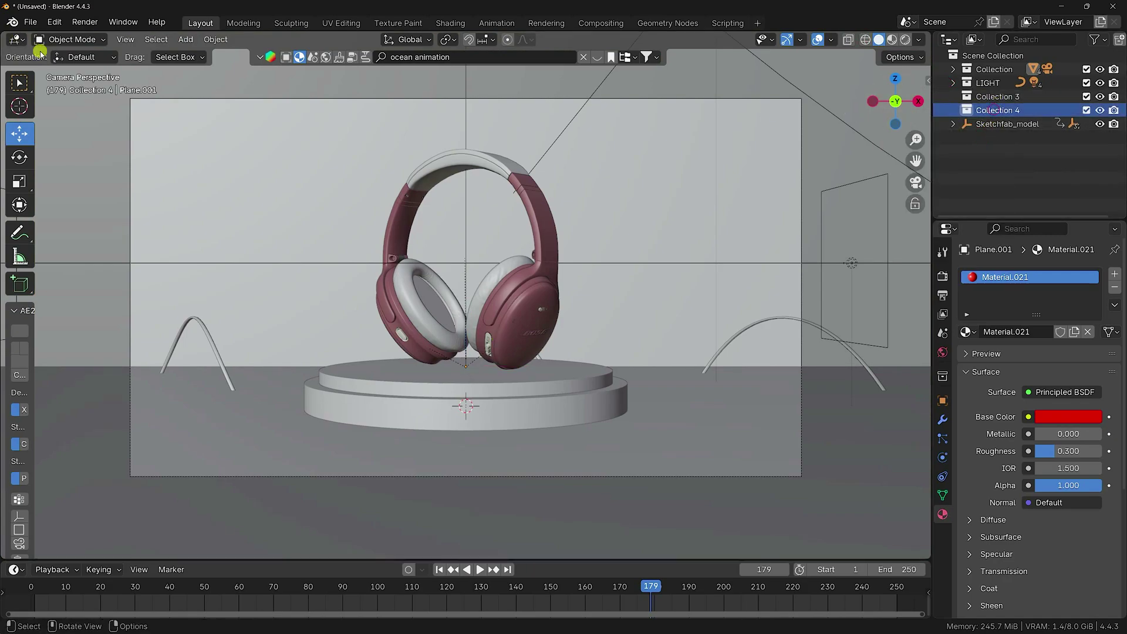
# - Import the FBX model Palm_01.fbx from the Palm Plant 3D Model folder inside Plant 3D Model
pyautogui.click(30, 22)
pyautogui.moveTo(75, 214)
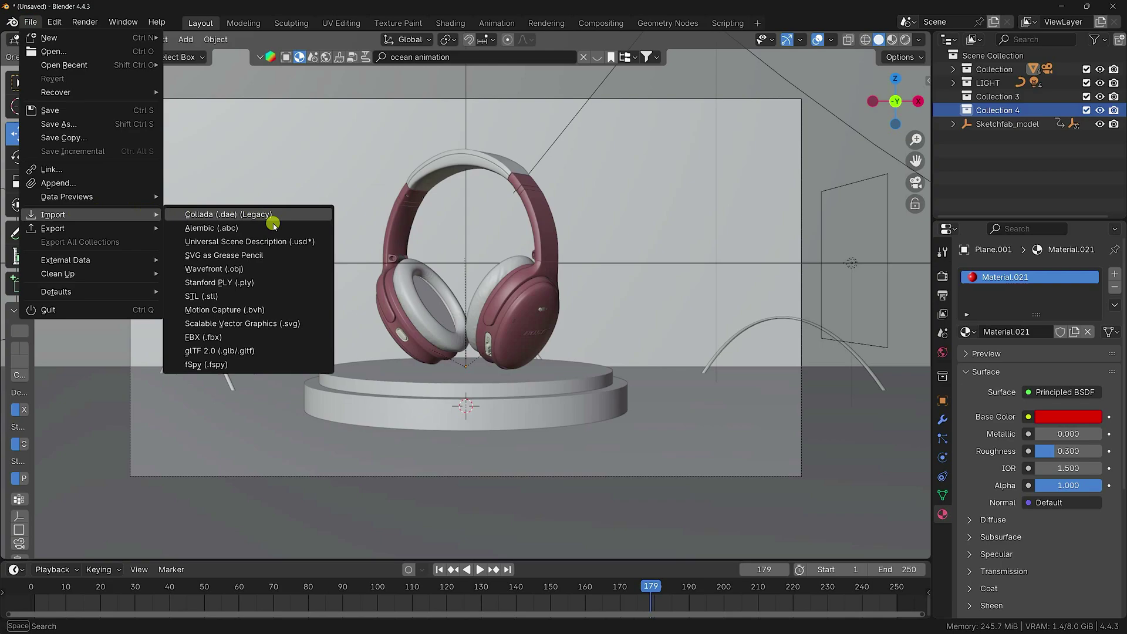
pyautogui.click(206, 337)
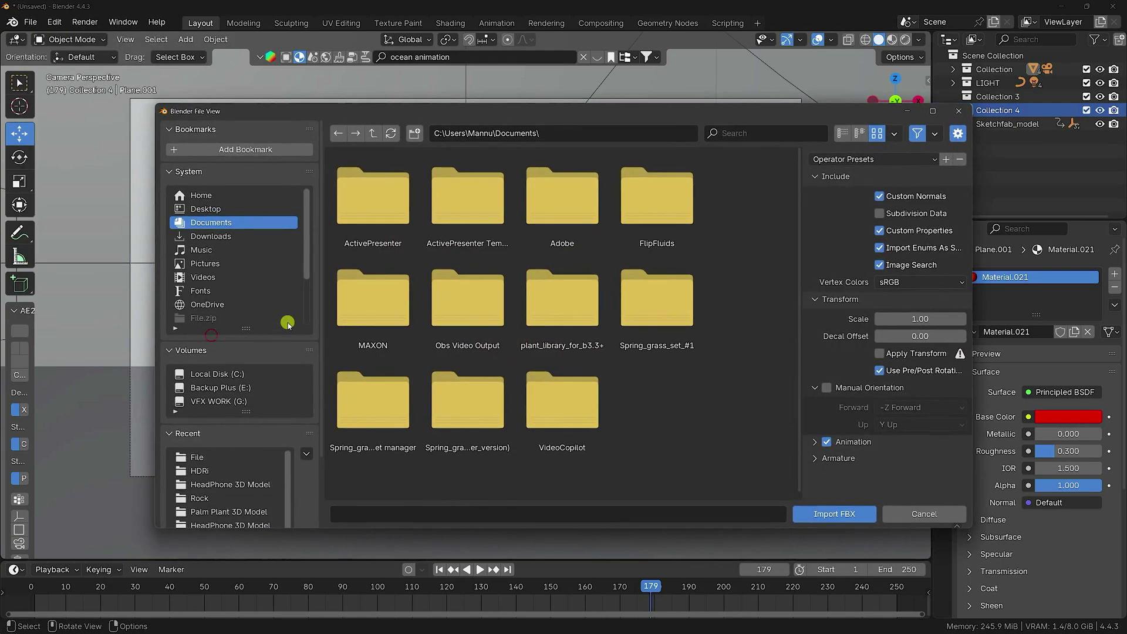
pyautogui.click(198, 457)
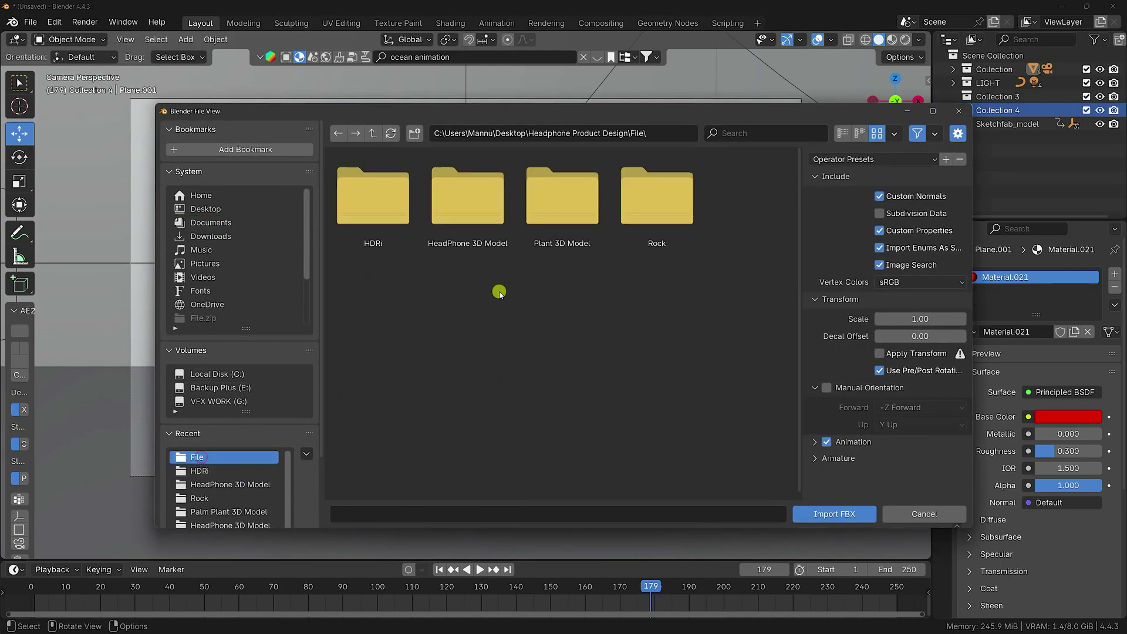
pyautogui.doubleClick(542, 200)
pyautogui.doubleClick(372, 197)
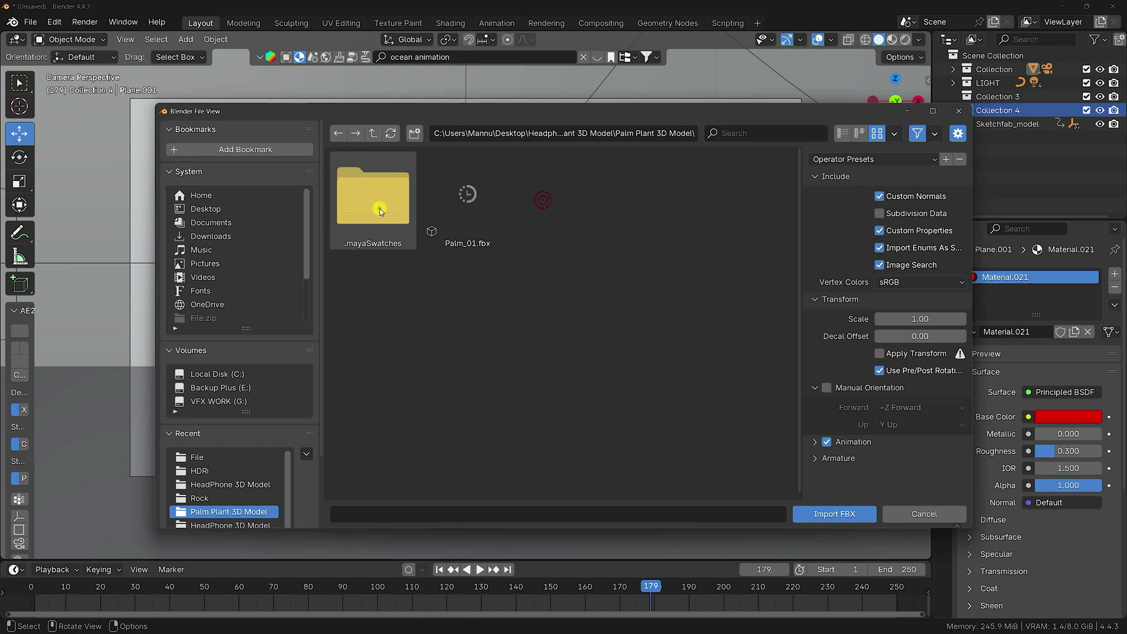
pyautogui.click(459, 204)
pyautogui.click(838, 514)
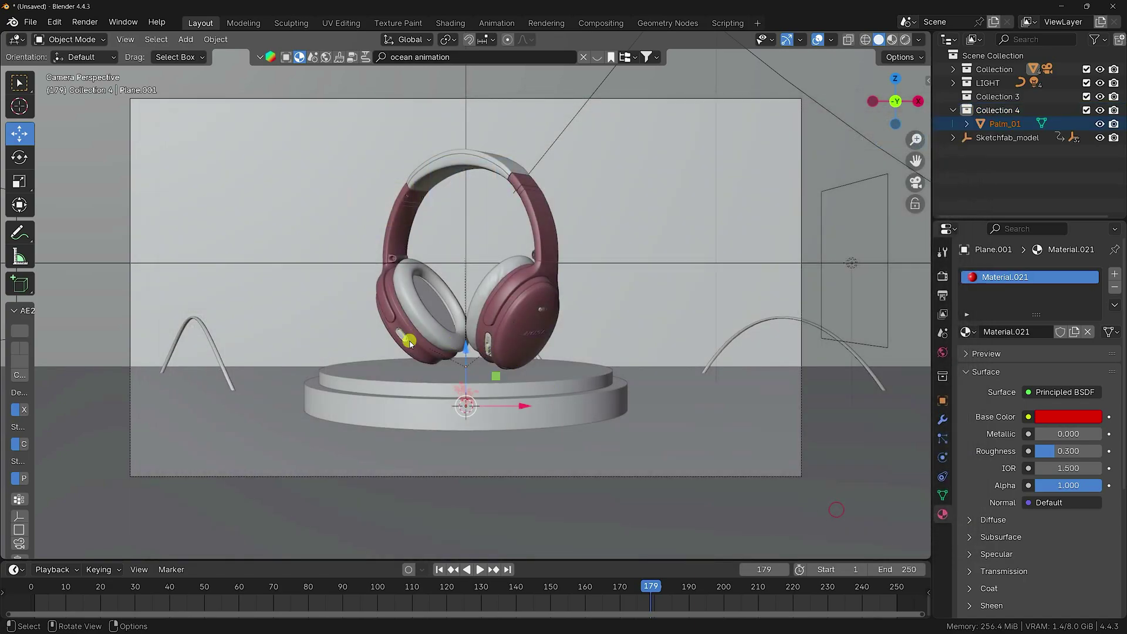
# - Enlarge the imported palm by a factor of about 4.77 and again by about 2.72
pyautogui.press('s')
pyautogui.click(712, 254)
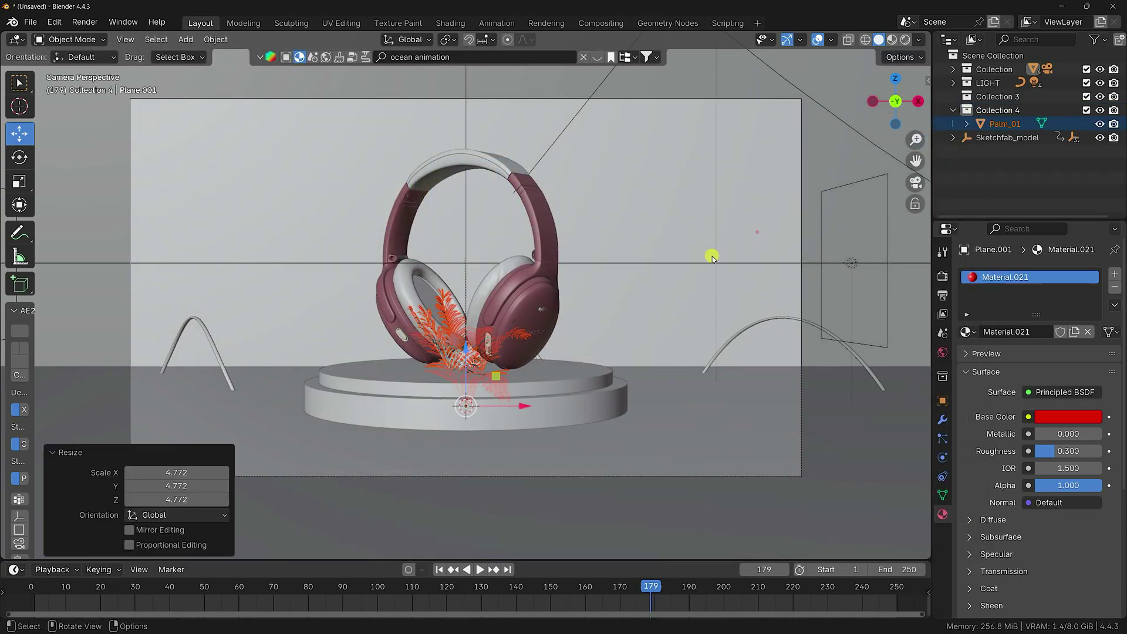
pyautogui.press('s')
pyautogui.click(763, 234)
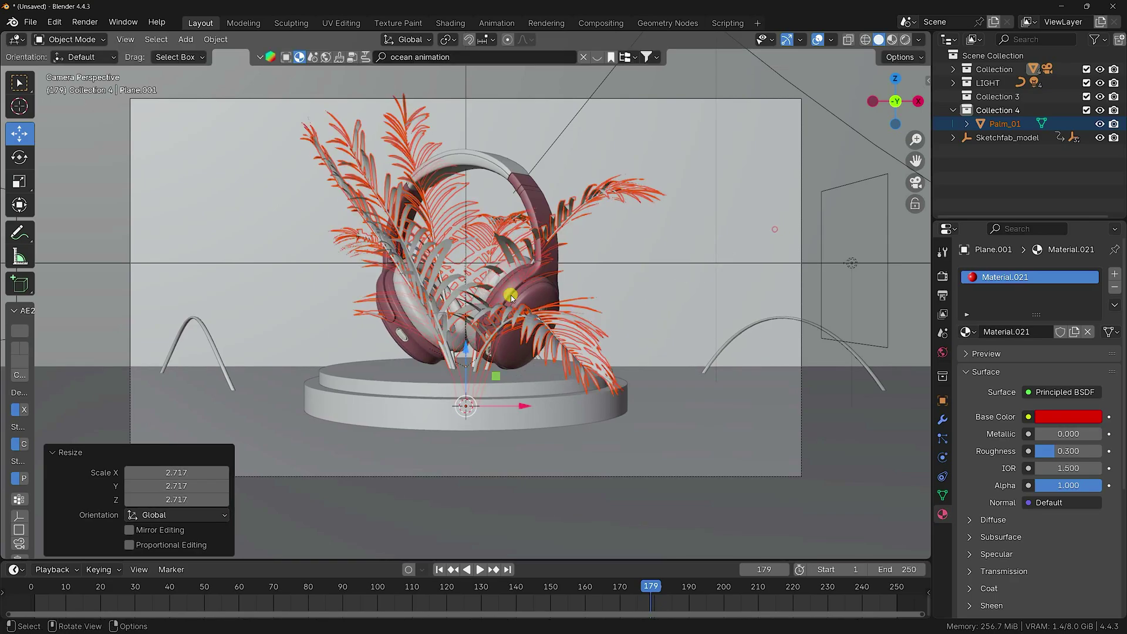
# - Move the palm back about 2.27 m along Y and over to X about -3.17 m, then enlarge it by about 1.42
pyautogui.moveTo(505, 296); pyautogui.dragTo(545, 331, button='middle')
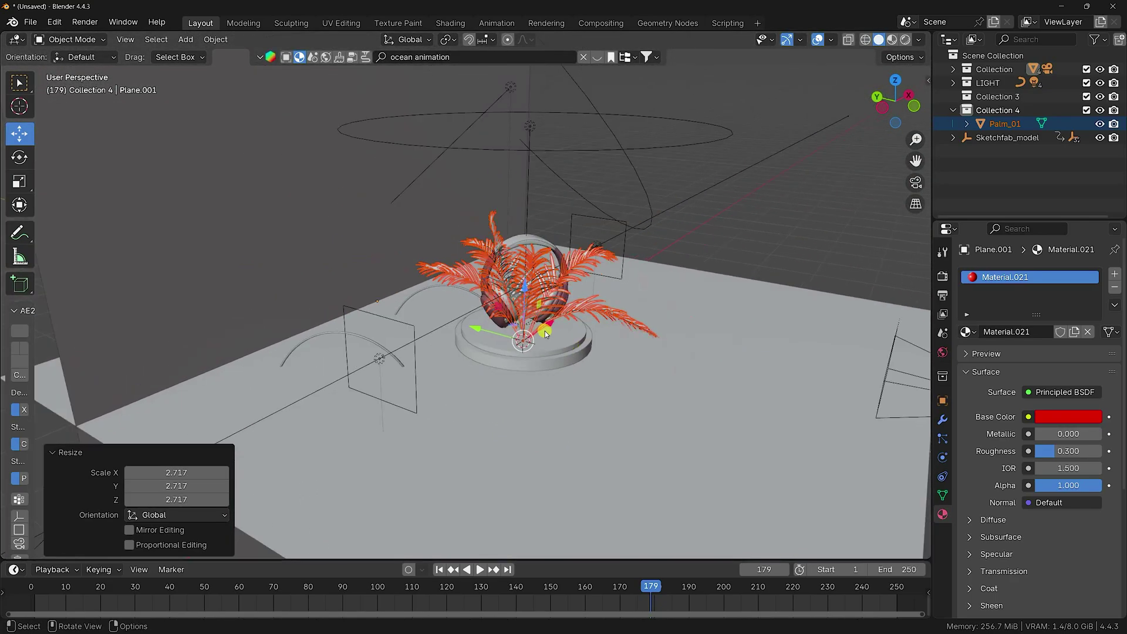
pyautogui.moveTo(467, 349); pyautogui.dragTo(230, 360)
pyautogui.moveTo(230, 360); pyautogui.dragTo(356, 334, button='middle')
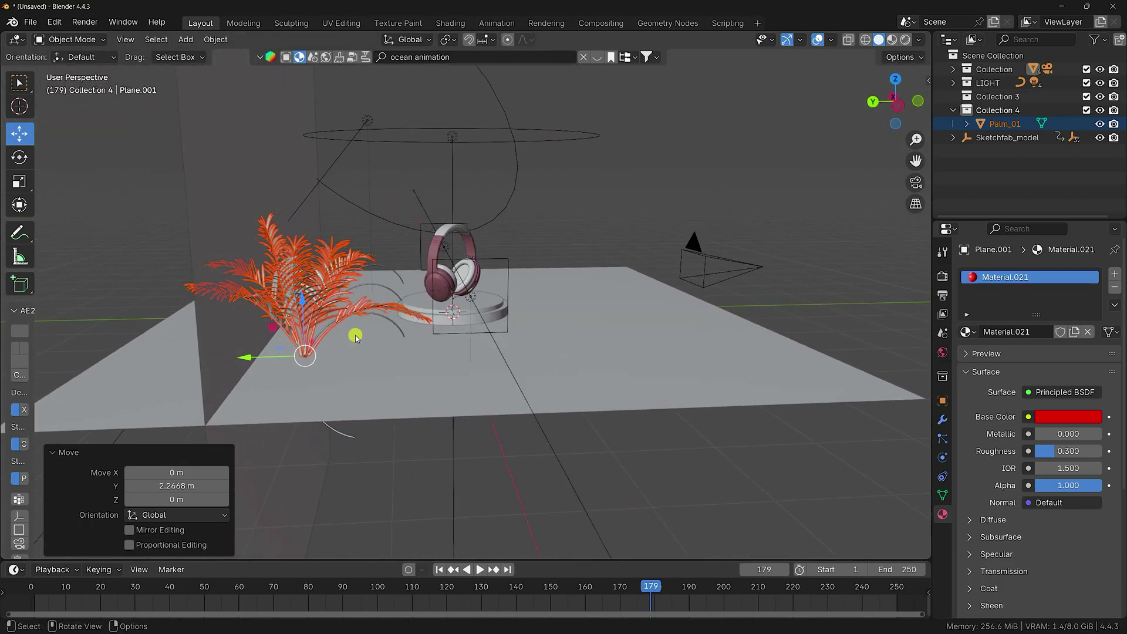
pyautogui.press('KP_0')
pyautogui.moveTo(221, 372); pyautogui.dragTo(151, 360)
pyautogui.press('s')
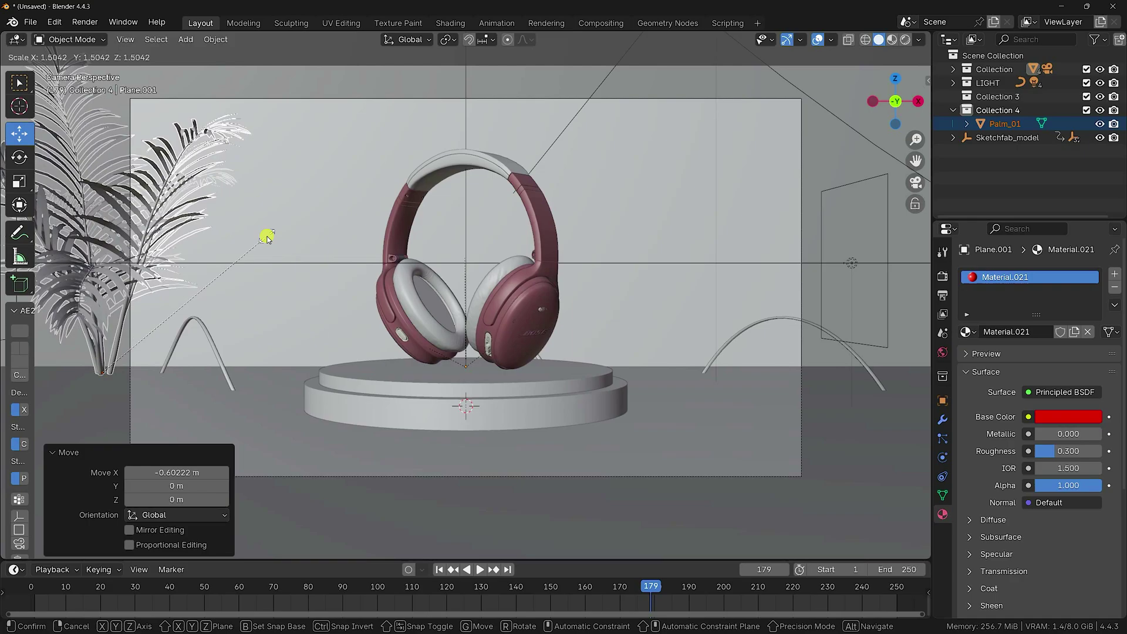
pyautogui.click(253, 239)
pyautogui.scroll(-2, 172, 331)
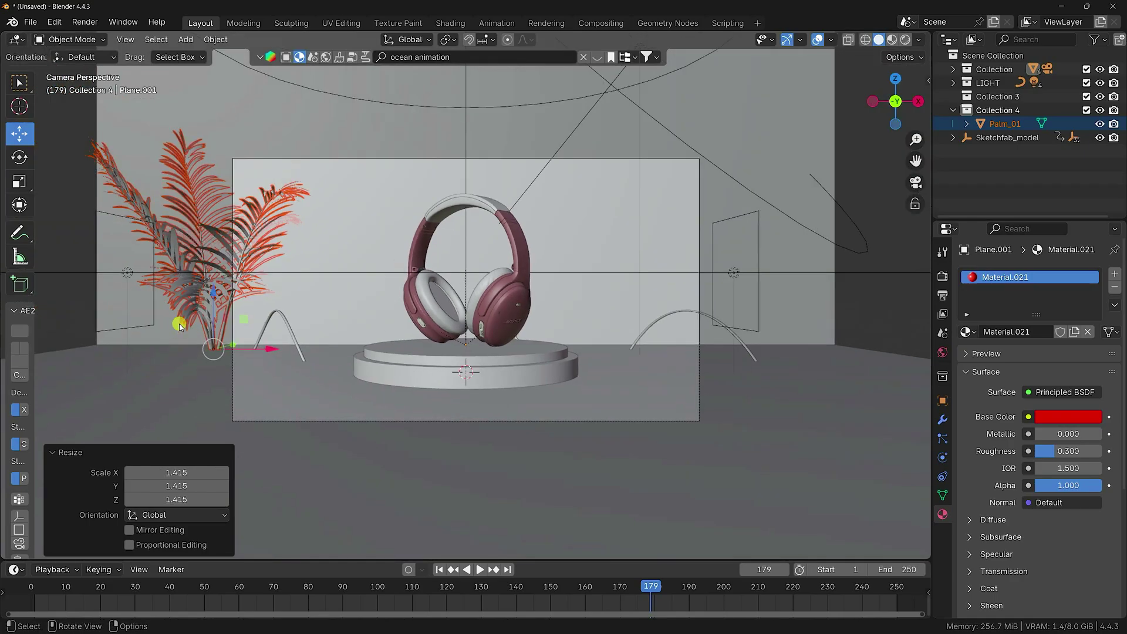
# - Duplicate the palm, move the copy about 6.45 m along X to the podium's other side, and shrink it by about 0.86
pyautogui.hotkey('shift', 'd')
pyautogui.rightClick(180, 324)
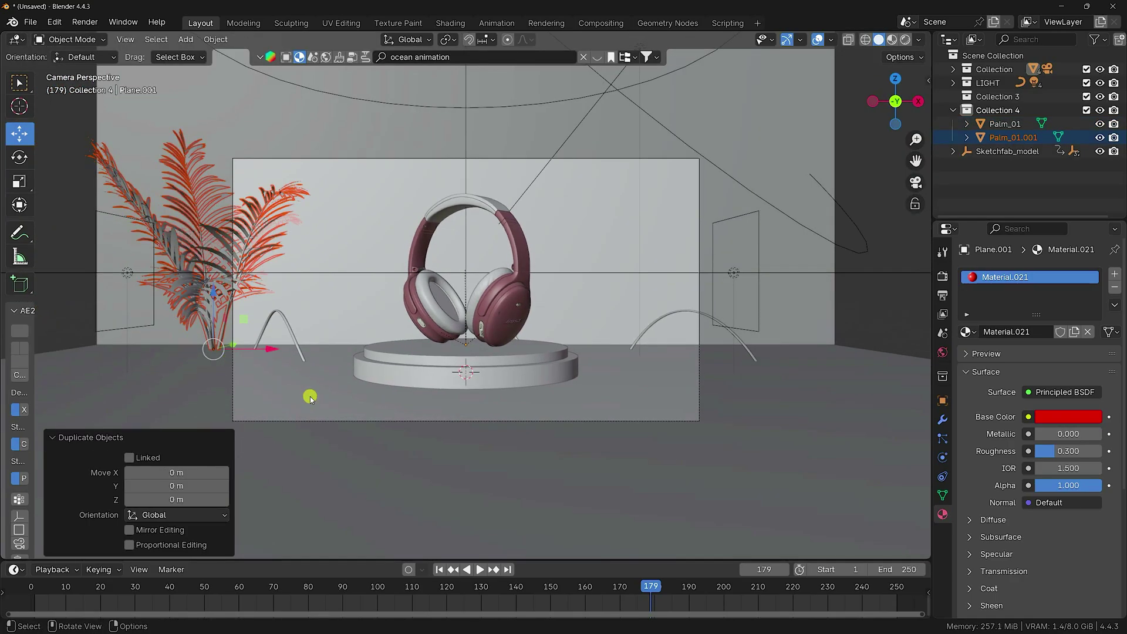
pyautogui.moveTo(269, 345); pyautogui.dragTo(785, 361)
pyautogui.press('s')
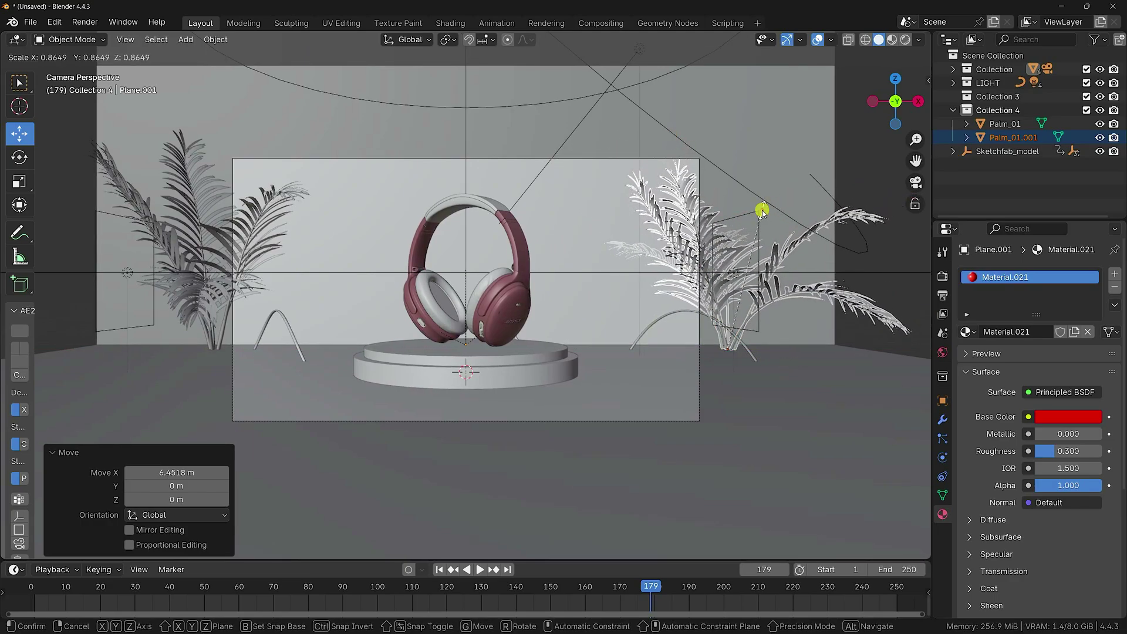
pyautogui.click(761, 209)
pyautogui.click(903, 258)
pyautogui.scroll(4, 869, 251)
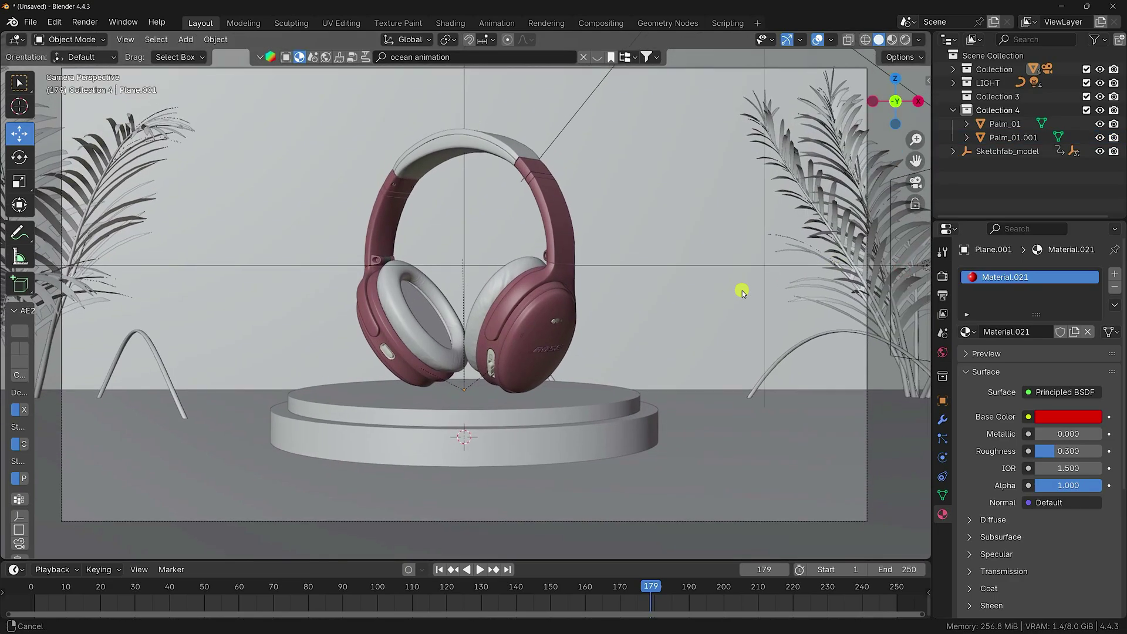
pyautogui.scroll(-1, 742, 292)
pyautogui.scroll(-1, 741, 292)
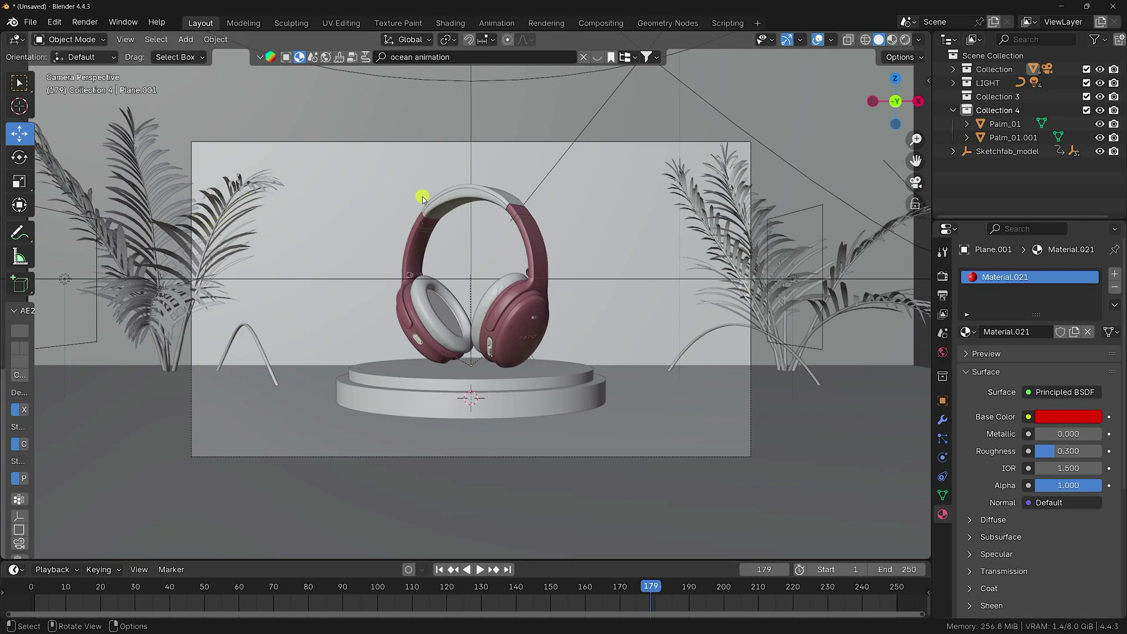
pyautogui.scroll(2, 511, 319)
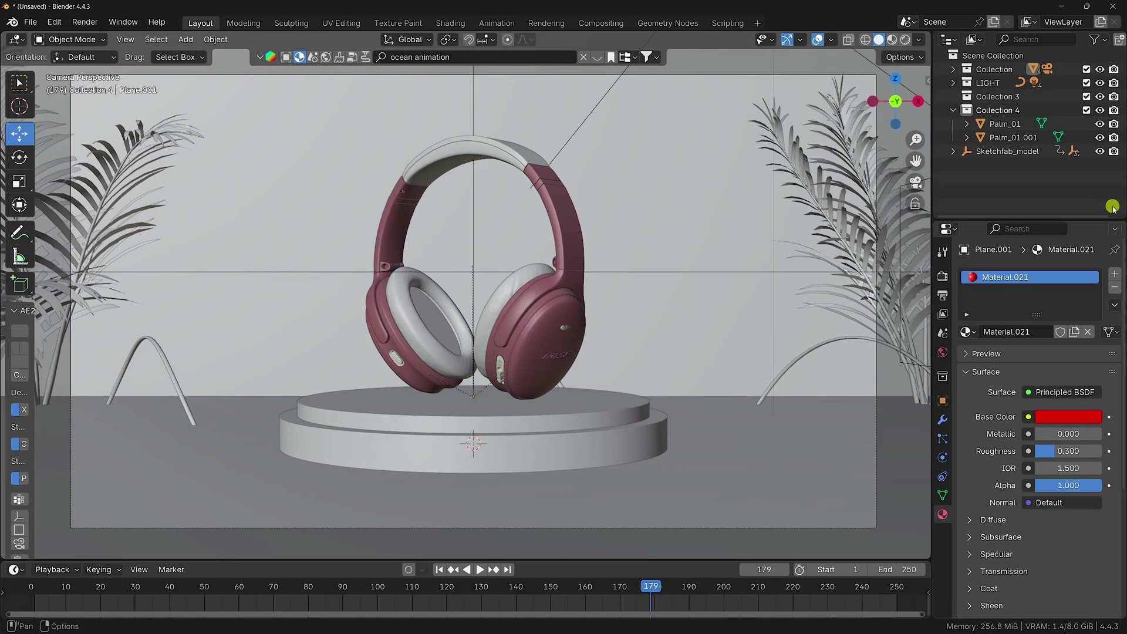
# - Make Collection 3 active and import the glTF model gray_big_rock.glb from the Rock folder
pyautogui.click(997, 96)
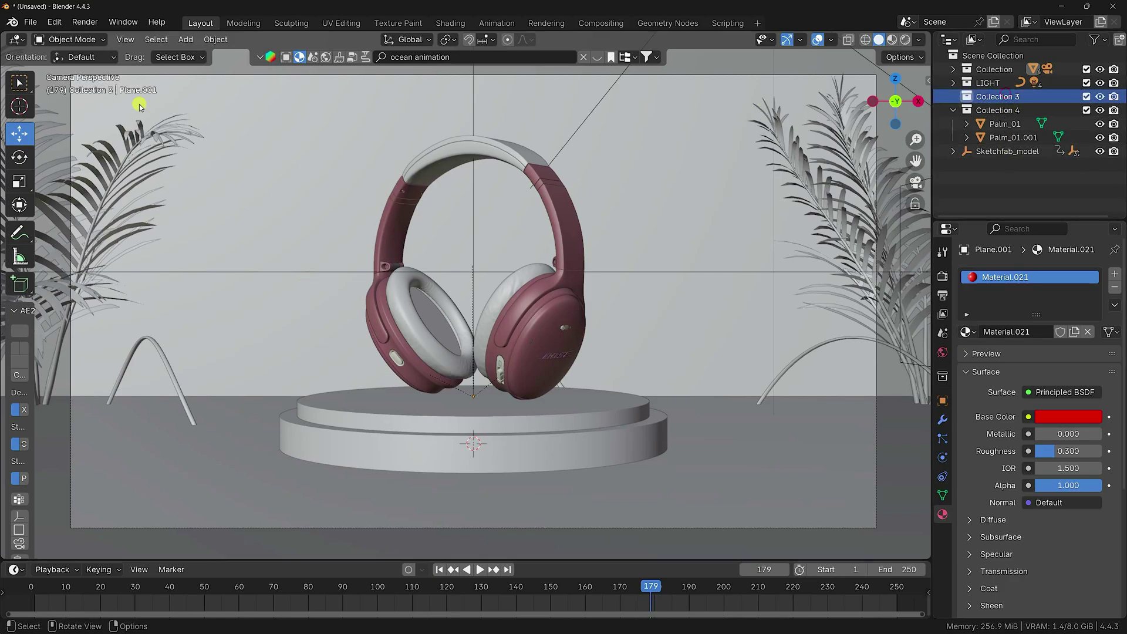
pyautogui.click(30, 21)
pyautogui.moveTo(62, 215)
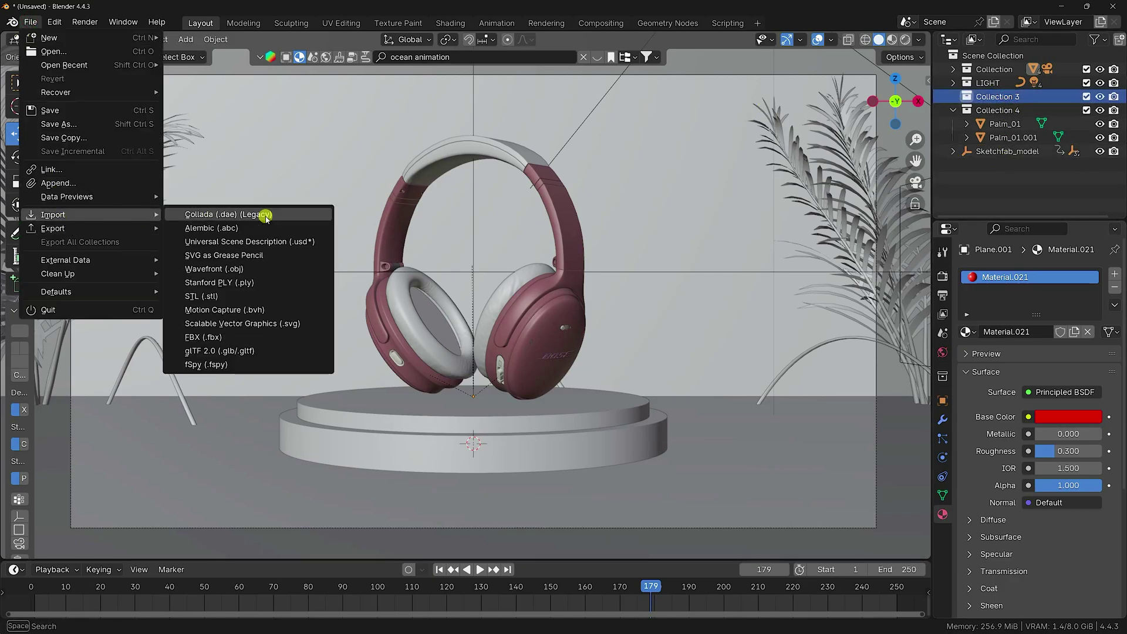
pyautogui.click(237, 352)
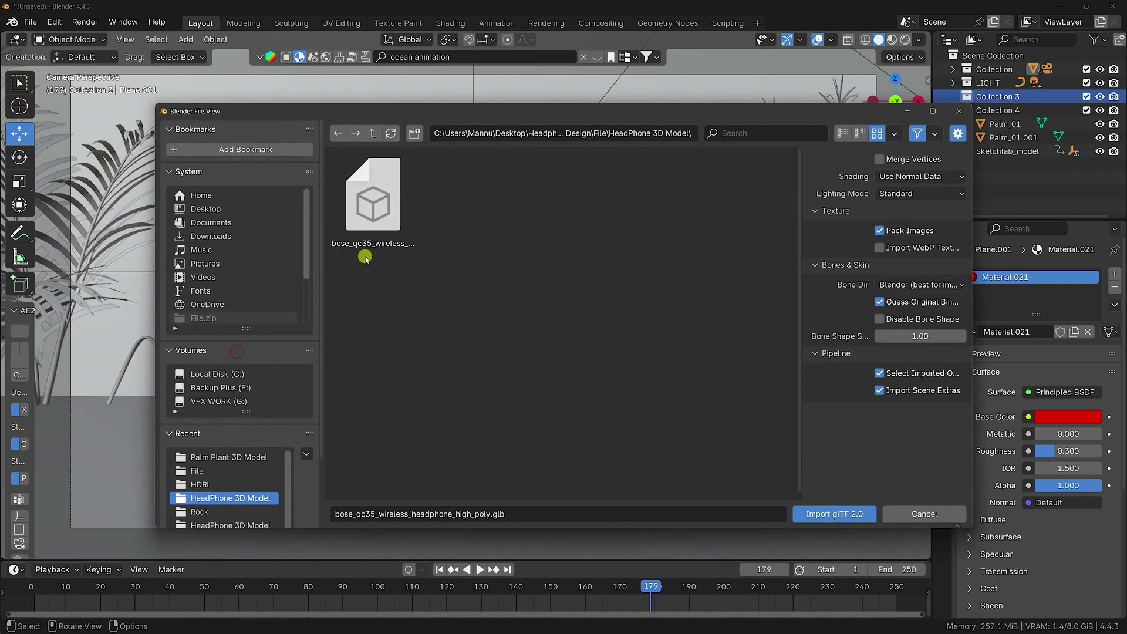
pyautogui.click(372, 133)
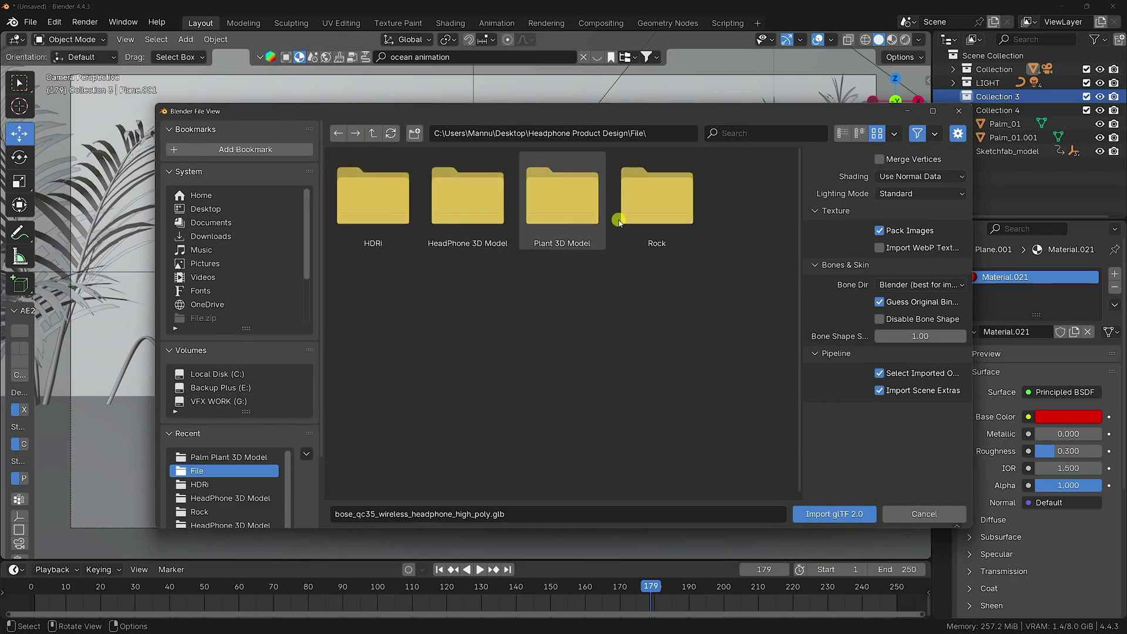
pyautogui.doubleClick(646, 202)
pyautogui.click(533, 208)
pyautogui.click(836, 513)
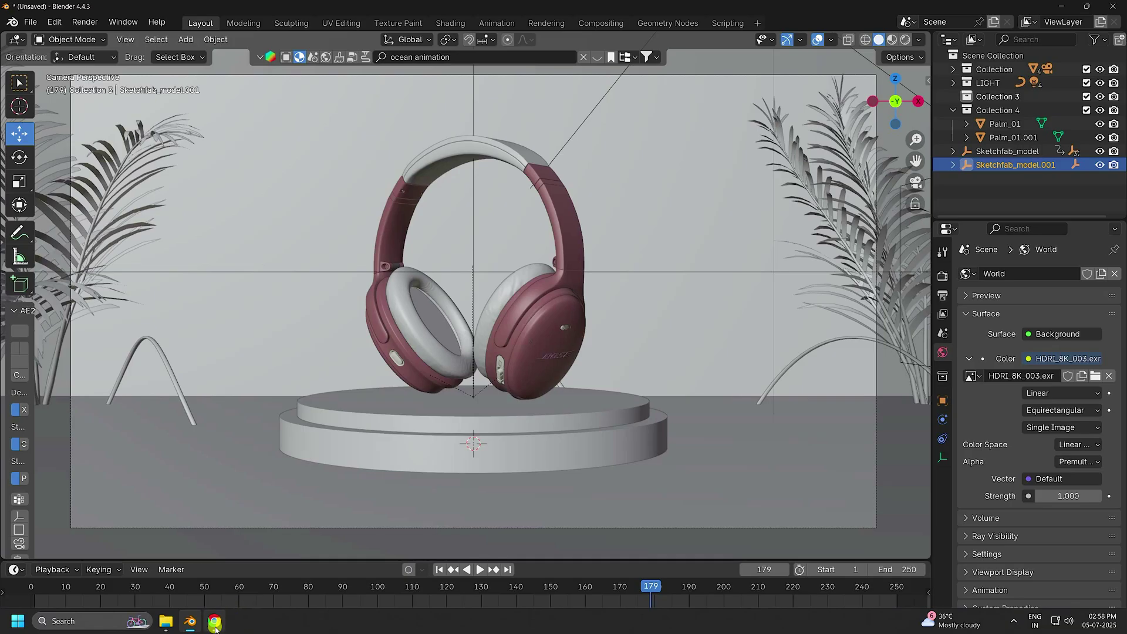
# - Switch to the Chrome browser and look through the Gumroad page of the headphone tutorial
pyautogui.click(215, 623)
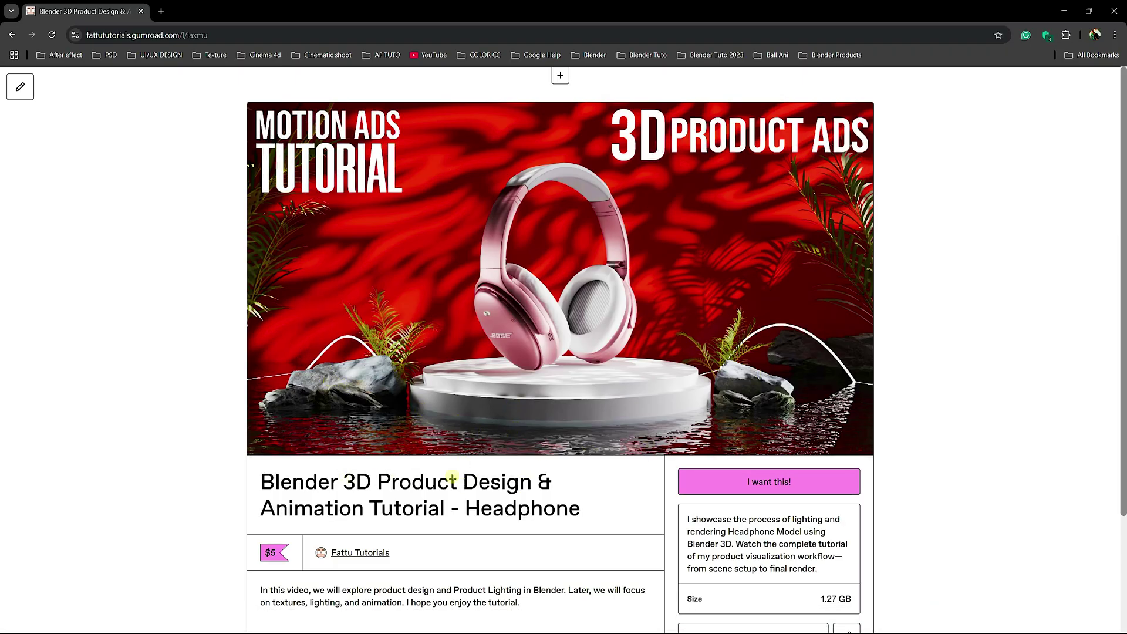
pyautogui.scroll(-2, 763, 487)
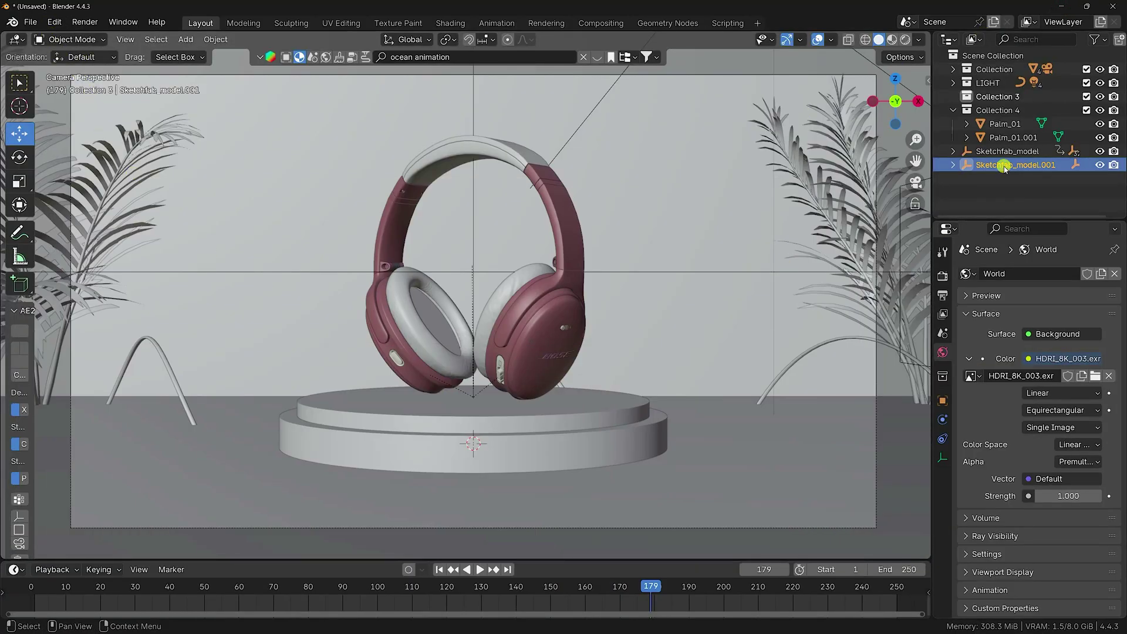
# - Switch the imported rock's rotation mode to XYZ Euler and set its X, Y and Z location to 0 m
pyautogui.scroll(-4, 606, 420)
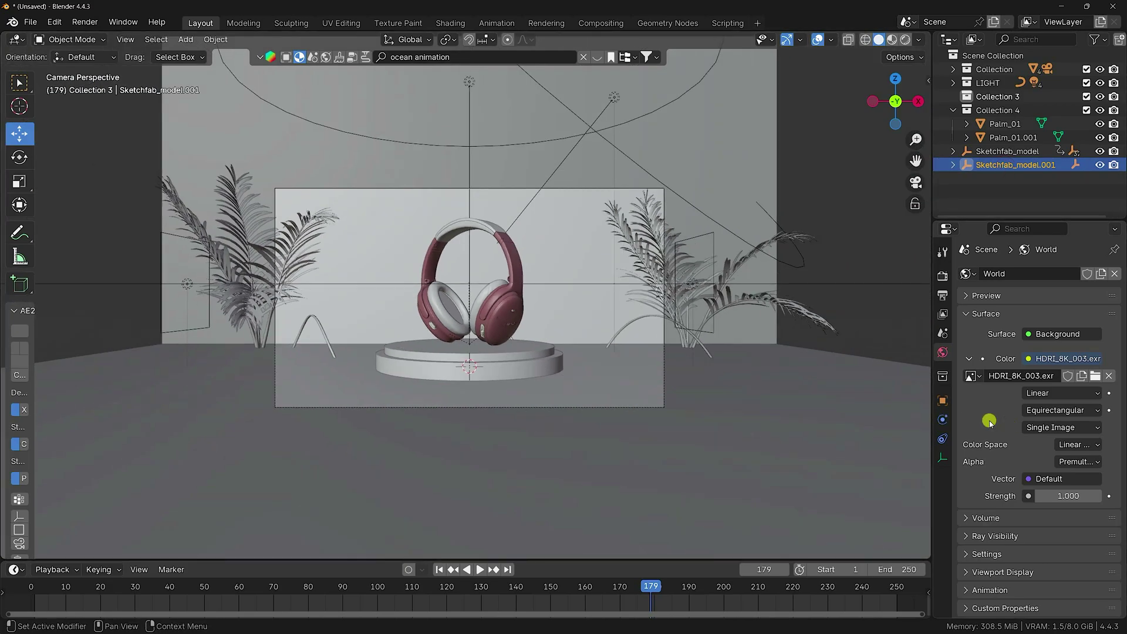
pyautogui.click(943, 401)
pyautogui.click(1050, 418)
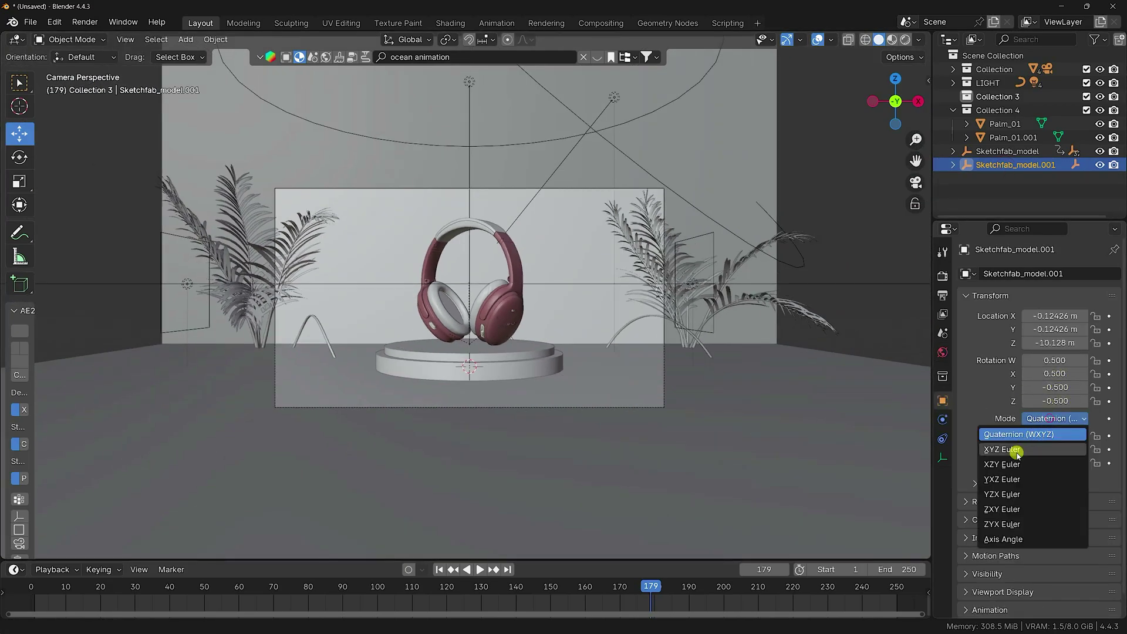
pyautogui.click(1014, 450)
pyautogui.click(1052, 314)
pyautogui.write('0')
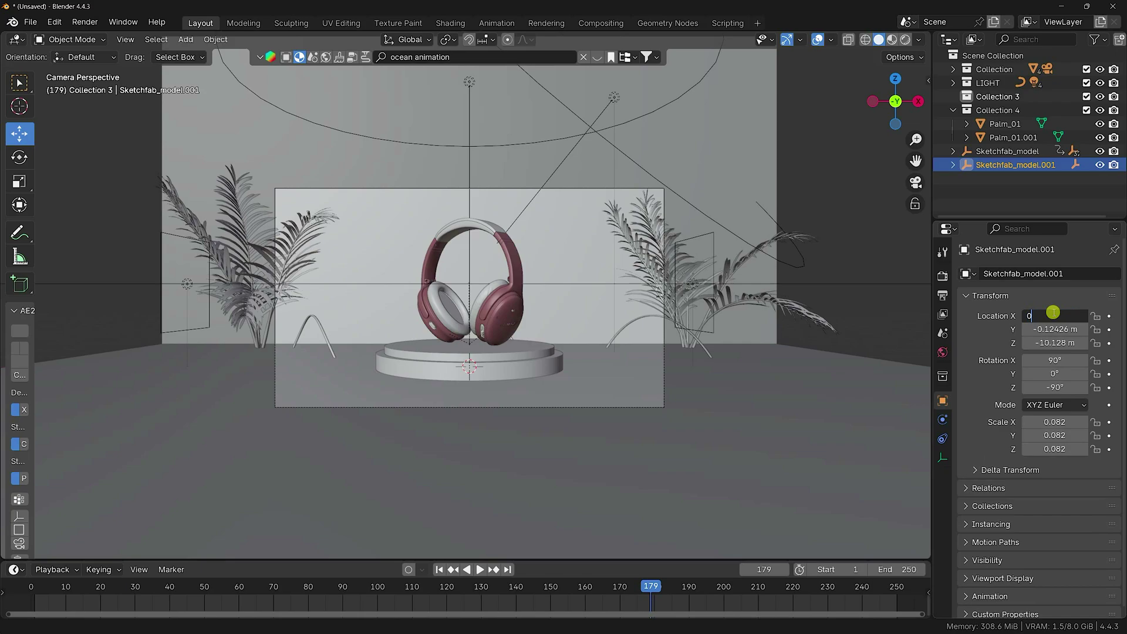
pyautogui.press('Tab')
pyautogui.write('0')
pyautogui.press('Tab')
pyautogui.write('0')
pyautogui.press('Return')
pyautogui.scroll(6, 574, 395)
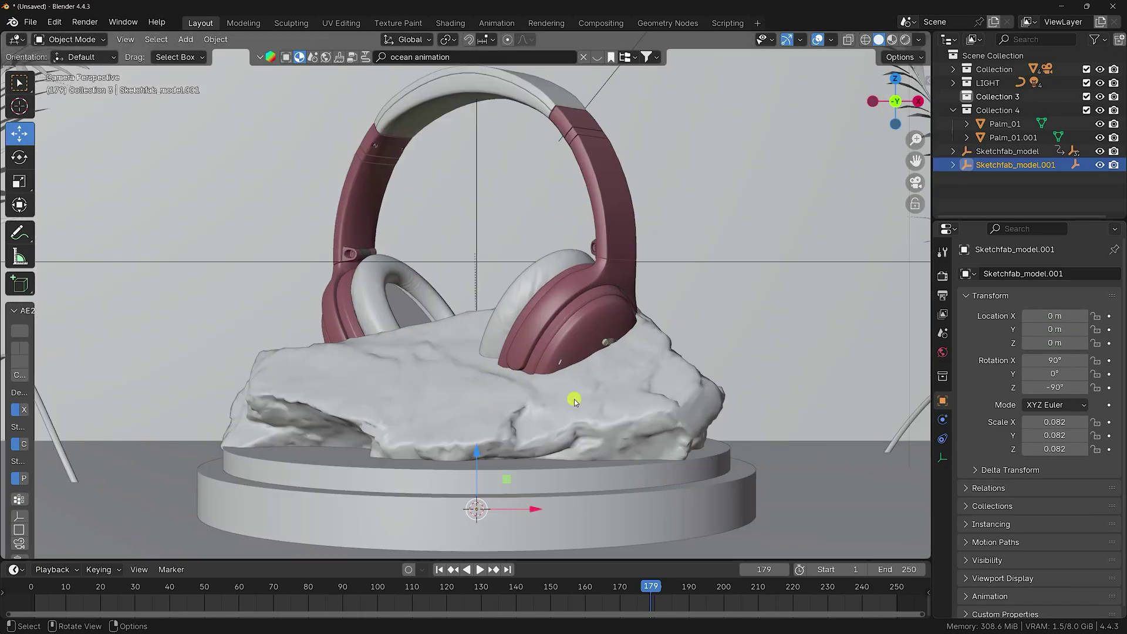
# - Move the rock left of the podium to X about -1.34 m, shrink it by about 0.51, lower it about 0.12 m and nudge it along X
pyautogui.scroll(-3, 543, 394)
pyautogui.moveTo(526, 420); pyautogui.dragTo(310, 425)
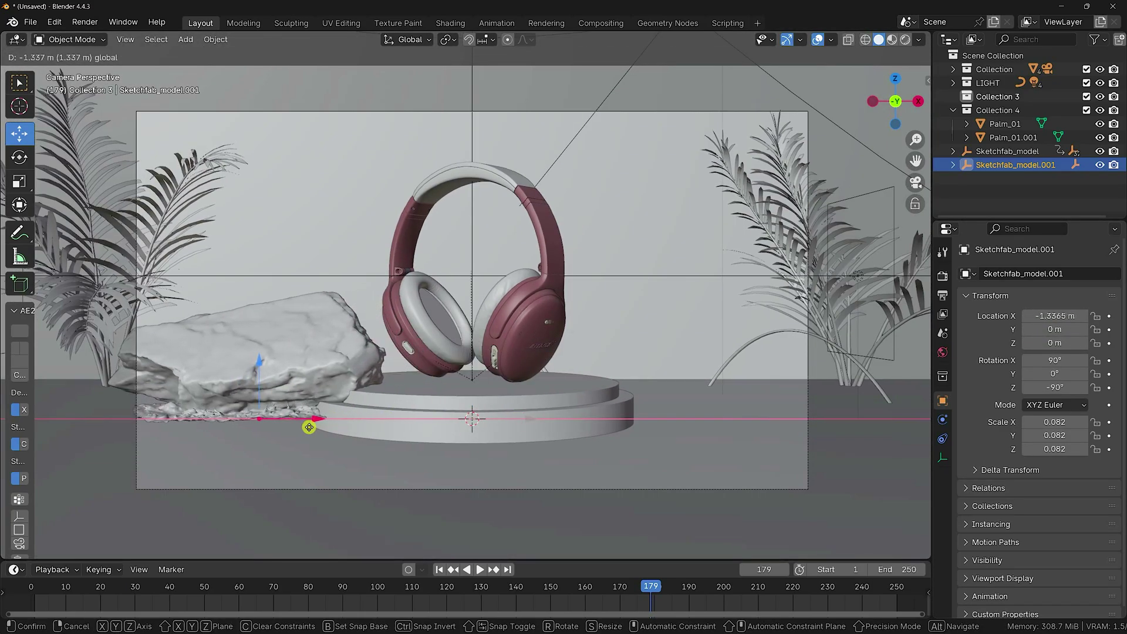
pyautogui.press('s')
pyautogui.click(303, 328)
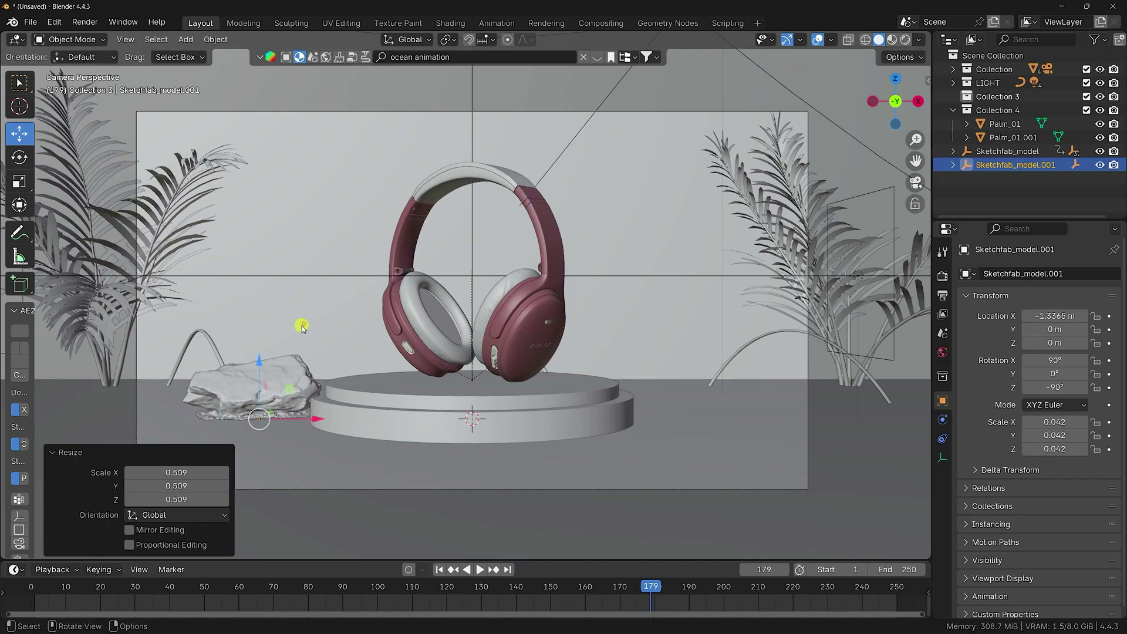
pyautogui.moveTo(254, 364); pyautogui.dragTo(256, 384)
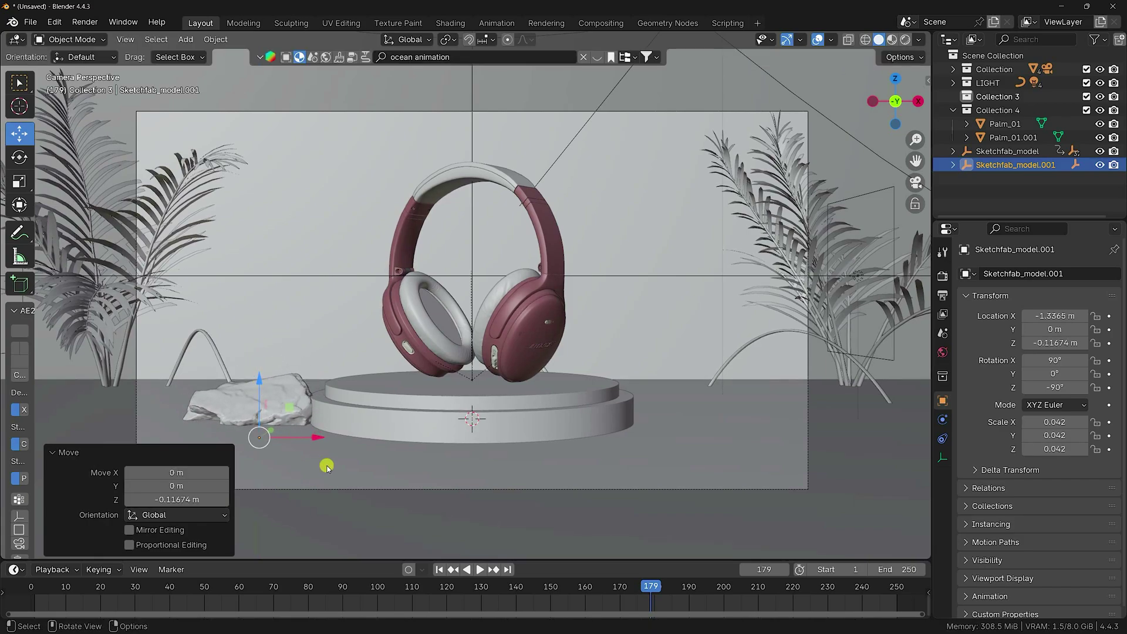
pyautogui.moveTo(303, 436); pyautogui.dragTo(293, 433)
# - Duplicate the large left palm and move the copy behind the rock, to X about -1.25 m and Y about 0.33 m
pyautogui.moveTo(134, 275); pyautogui.dragTo(244, 289, button='middle')
pyautogui.click(245, 294)
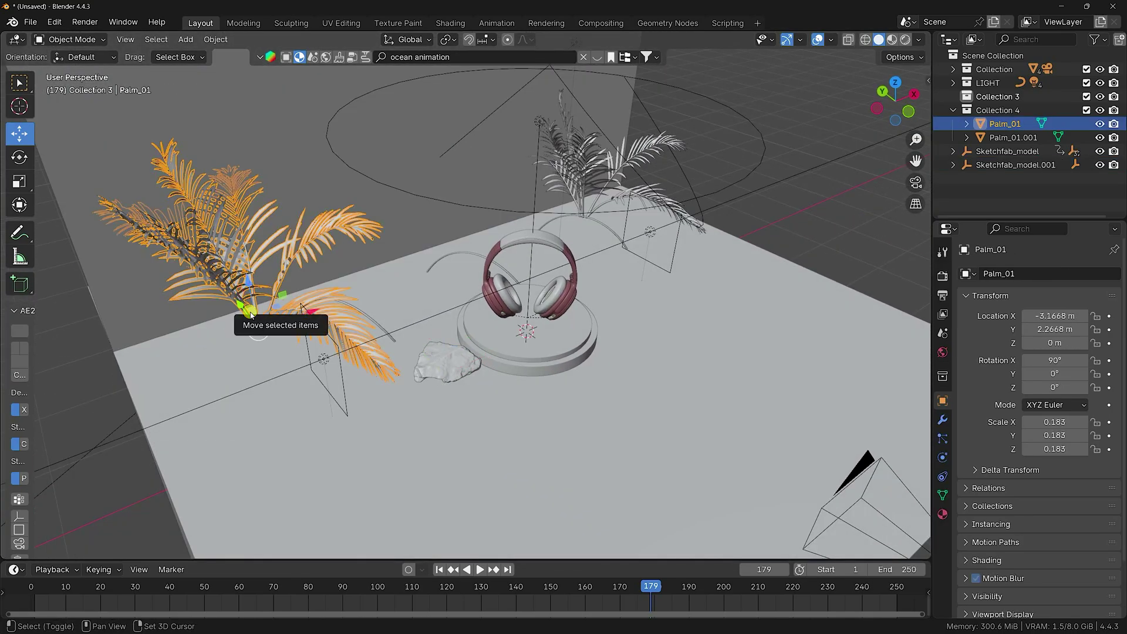
pyautogui.hotkey('shift', 'd')
pyautogui.press('Escape')
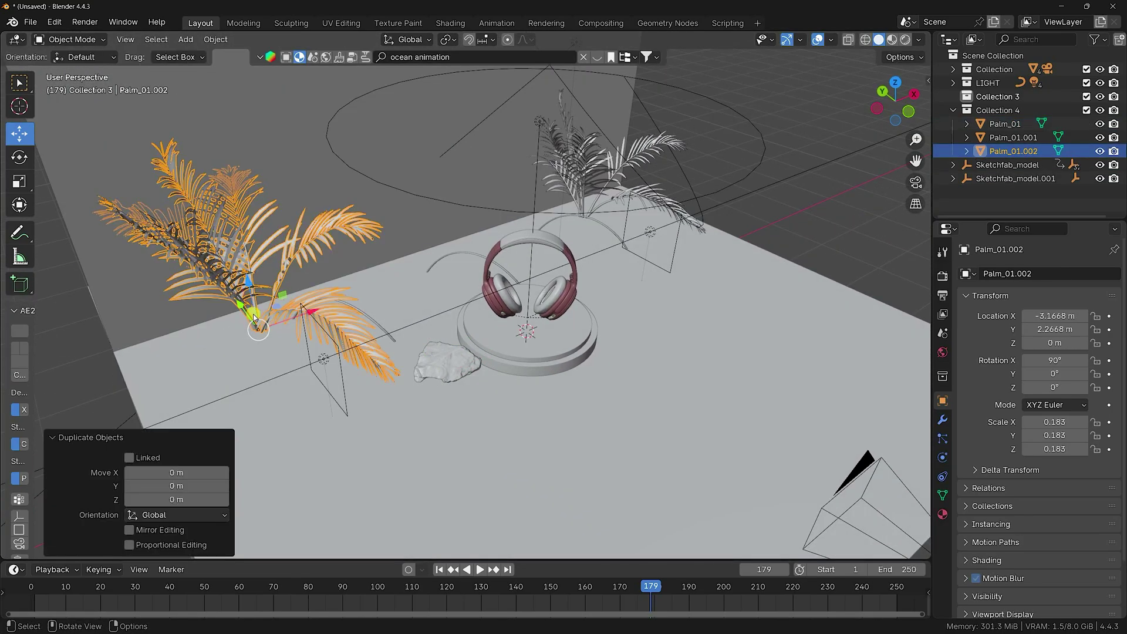
pyautogui.moveTo(245, 307); pyautogui.dragTo(274, 351)
pyautogui.press('KP_7')
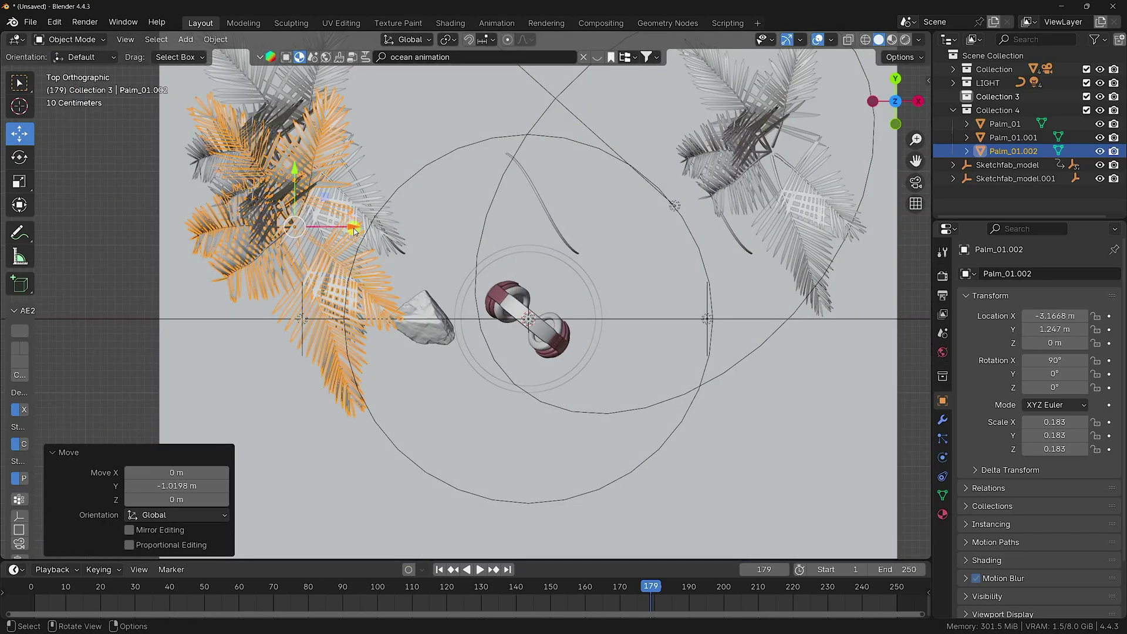
pyautogui.moveTo(354, 230); pyautogui.dragTo(483, 249)
pyautogui.moveTo(440, 173); pyautogui.dragTo(434, 237)
# - Shrink the palm copy behind the rock by a factor of about 0.29 and check it in the camera view
pyautogui.press('s')
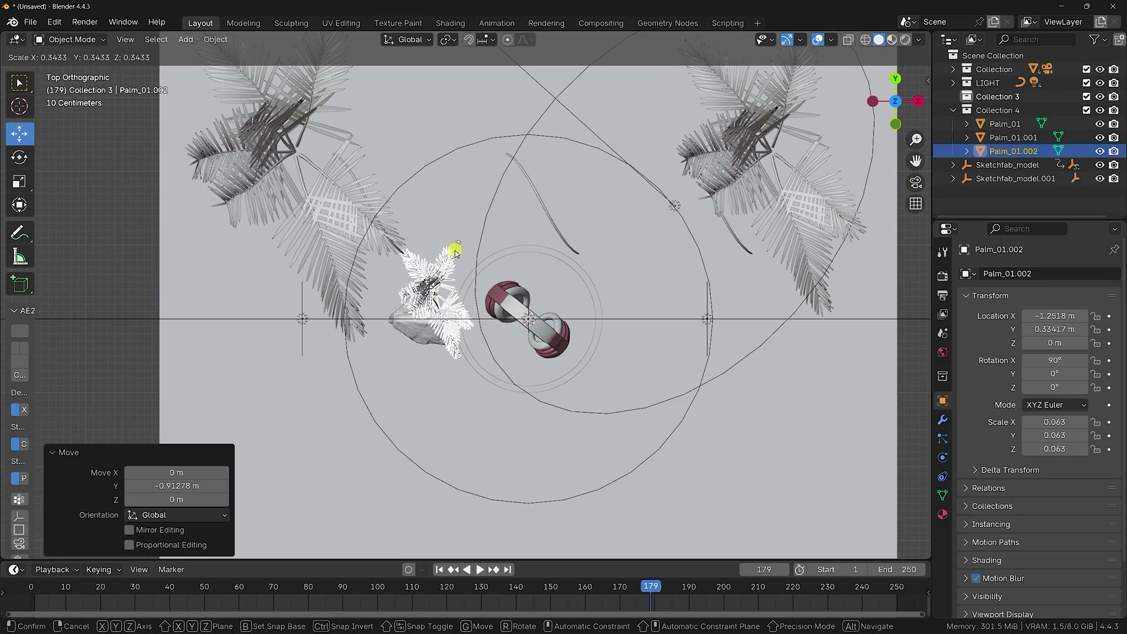
pyautogui.click(451, 250)
pyautogui.moveTo(451, 250); pyautogui.dragTo(452, 256, button='middle')
pyautogui.press('KP_0')
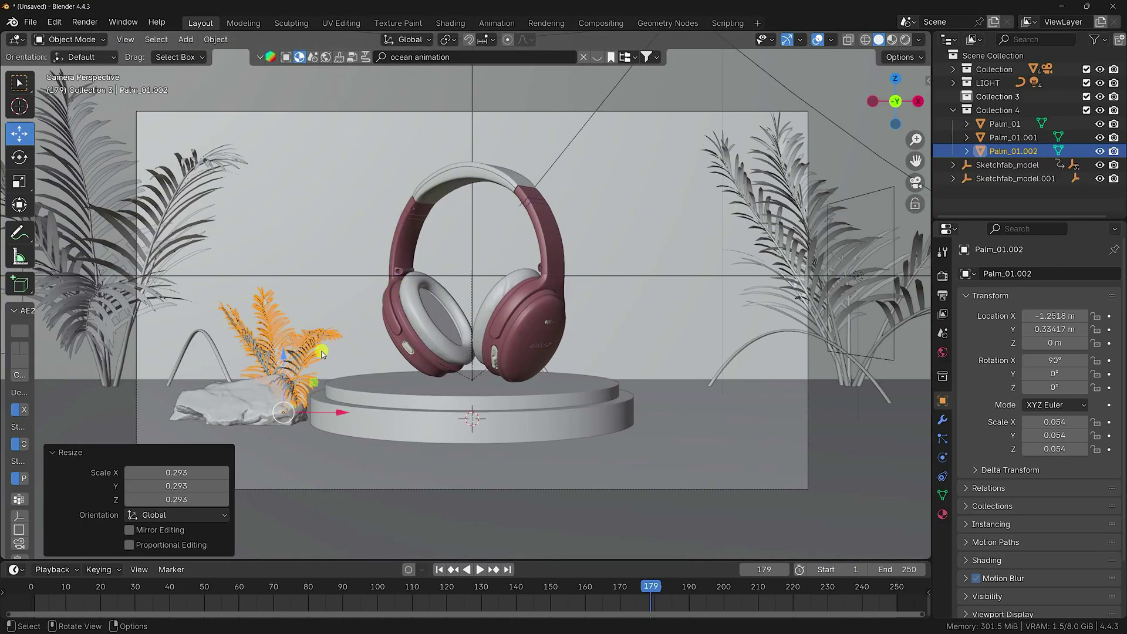
pyautogui.scroll(-2, 639, 301)
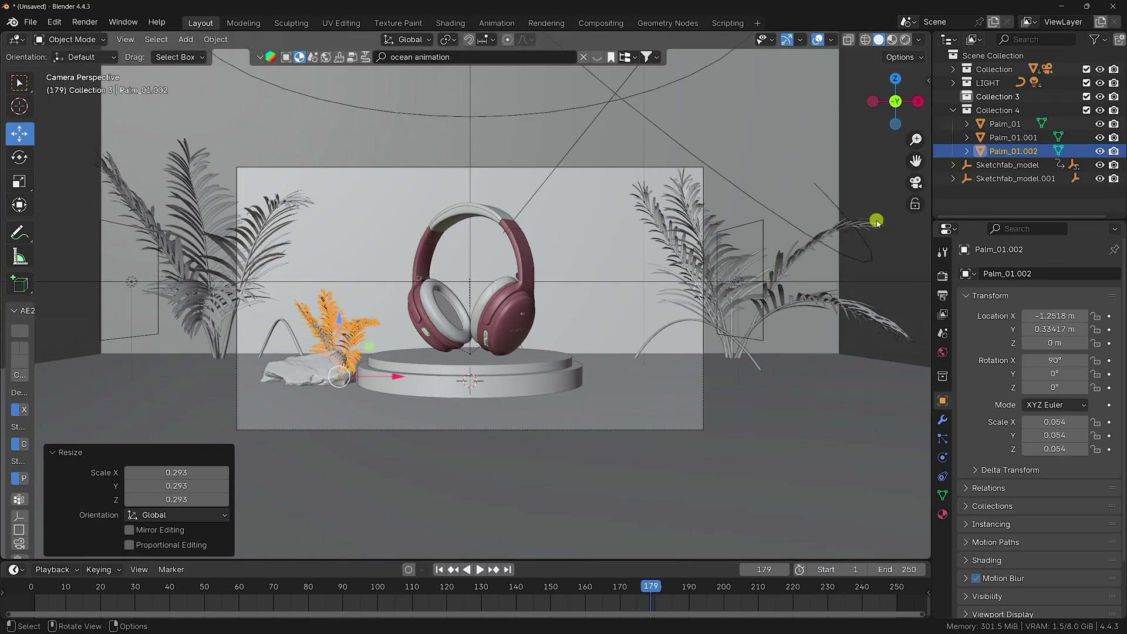
pyautogui.click(885, 260)
pyautogui.scroll(4, 305, 392)
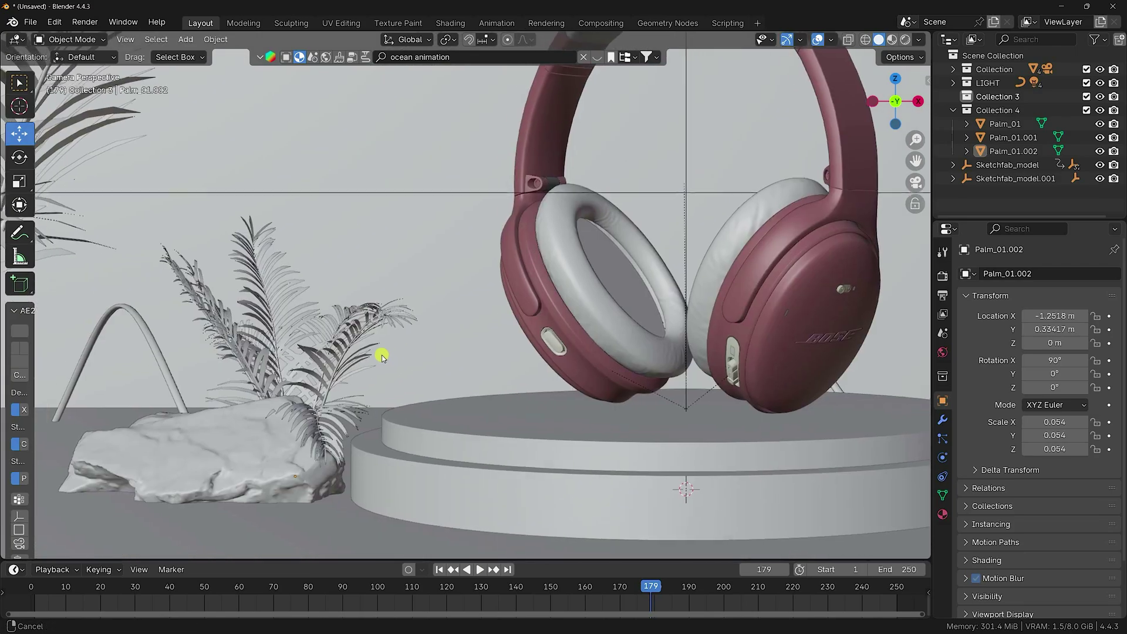
pyautogui.scroll(-1, 393, 346)
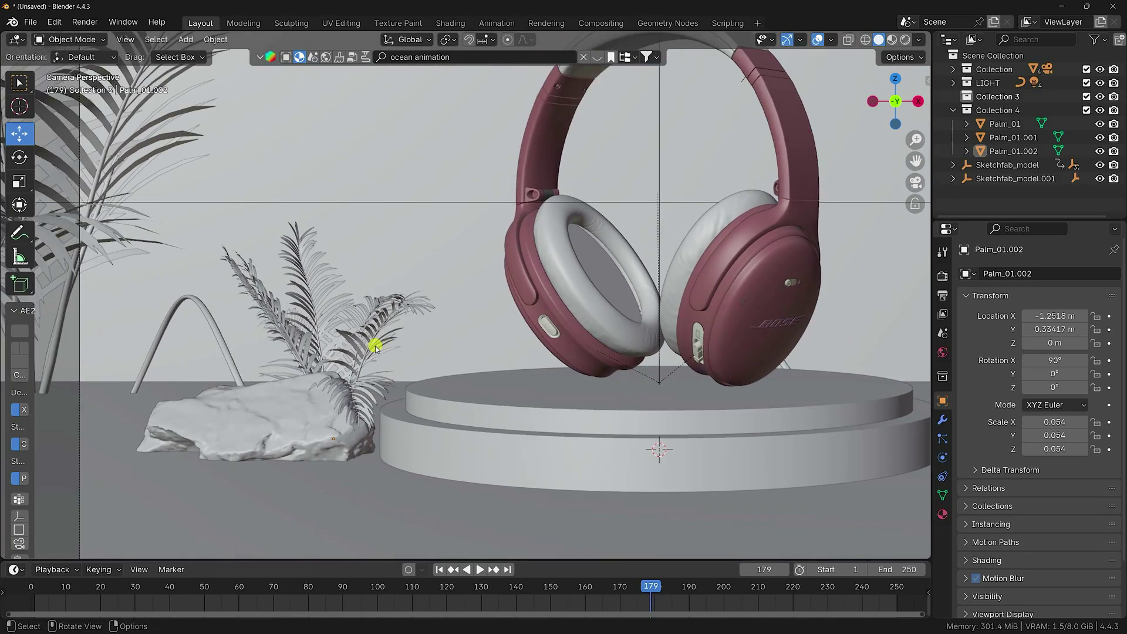
# - Collapse Collection 4, make Collection 3 active and import the Alaskan glTF model ending in 13_free.glb from the Rock folder
pyautogui.click(952, 110)
pyautogui.click(998, 96)
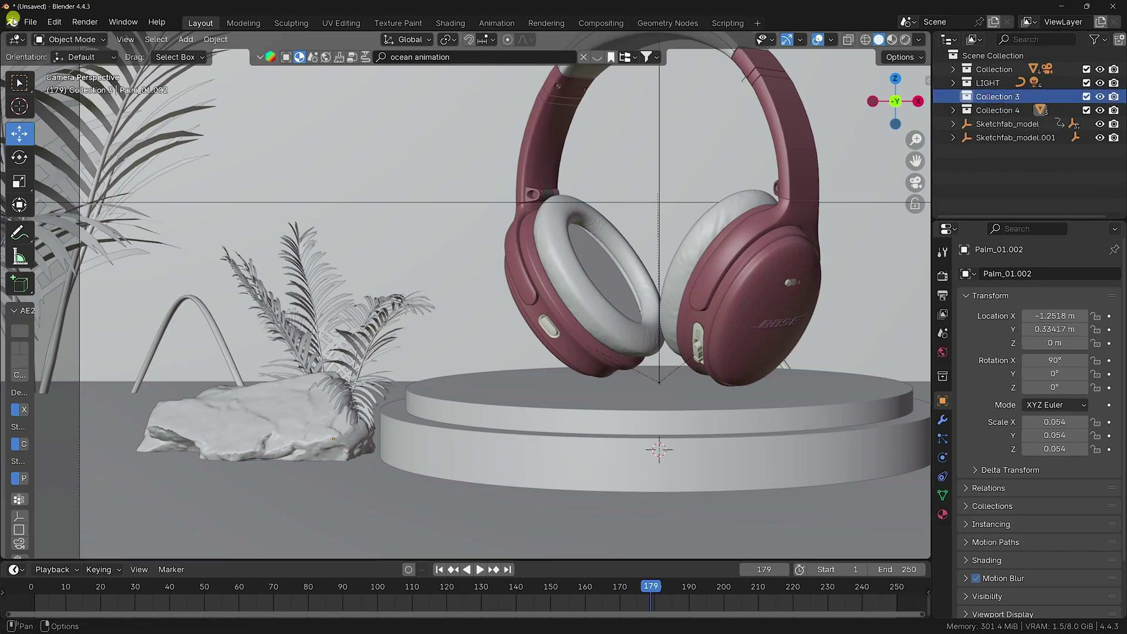
pyautogui.click(30, 22)
pyautogui.moveTo(79, 214)
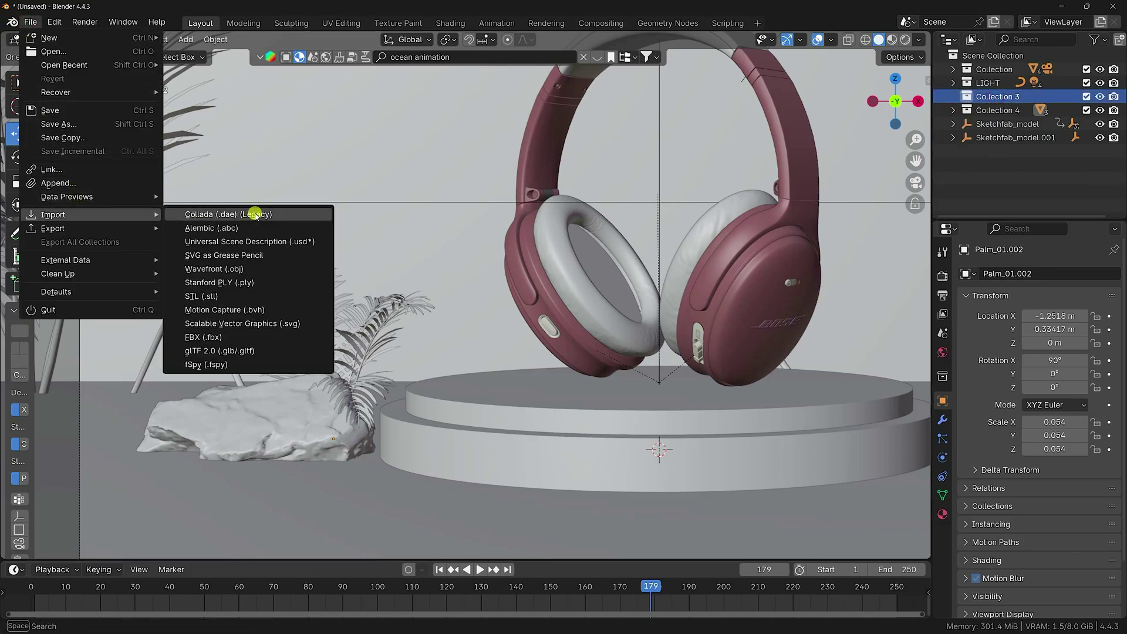
pyautogui.click(241, 350)
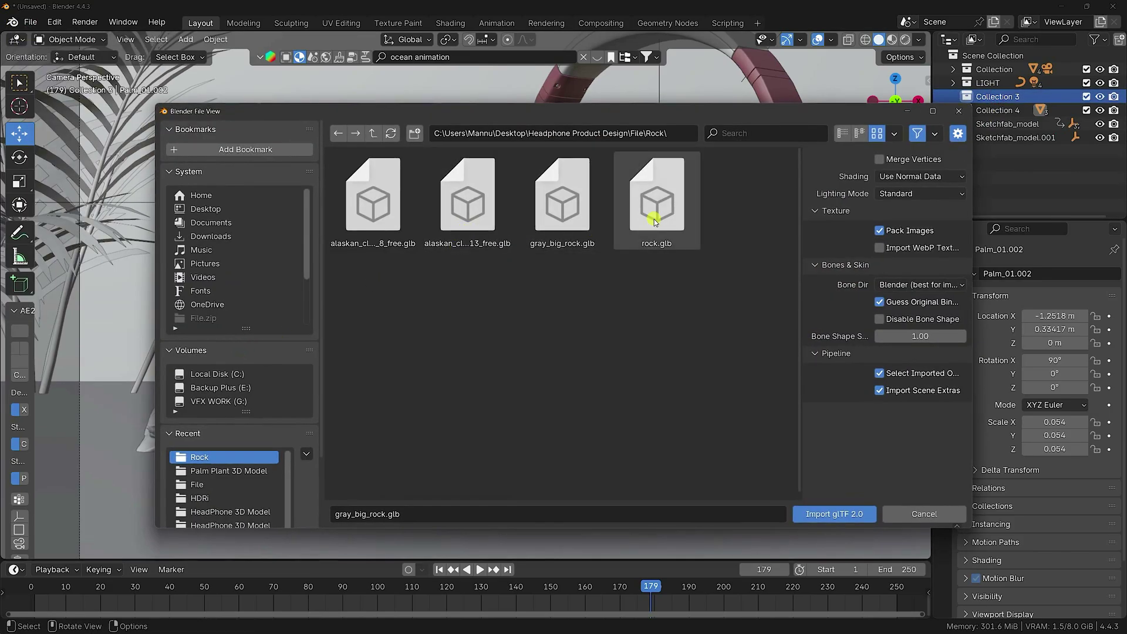
pyautogui.doubleClick(468, 202)
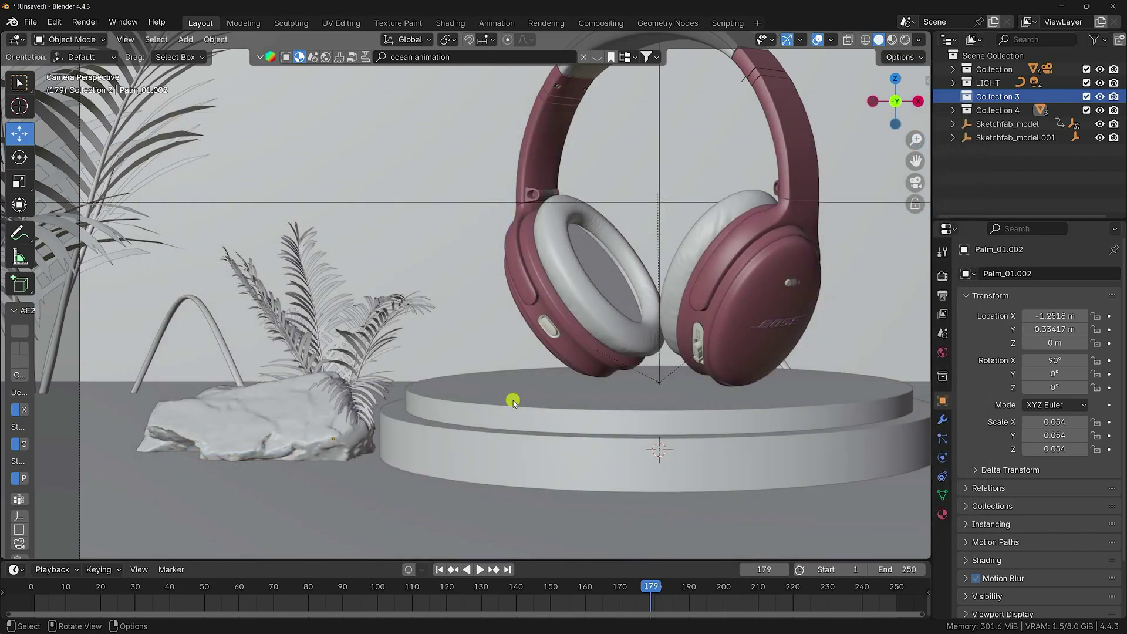
# - Move the imported rock to X about -1.69 m and Y about -0.48 m, and enlarge it by a factor of about 2.05
pyautogui.scroll(-4, 510, 397)
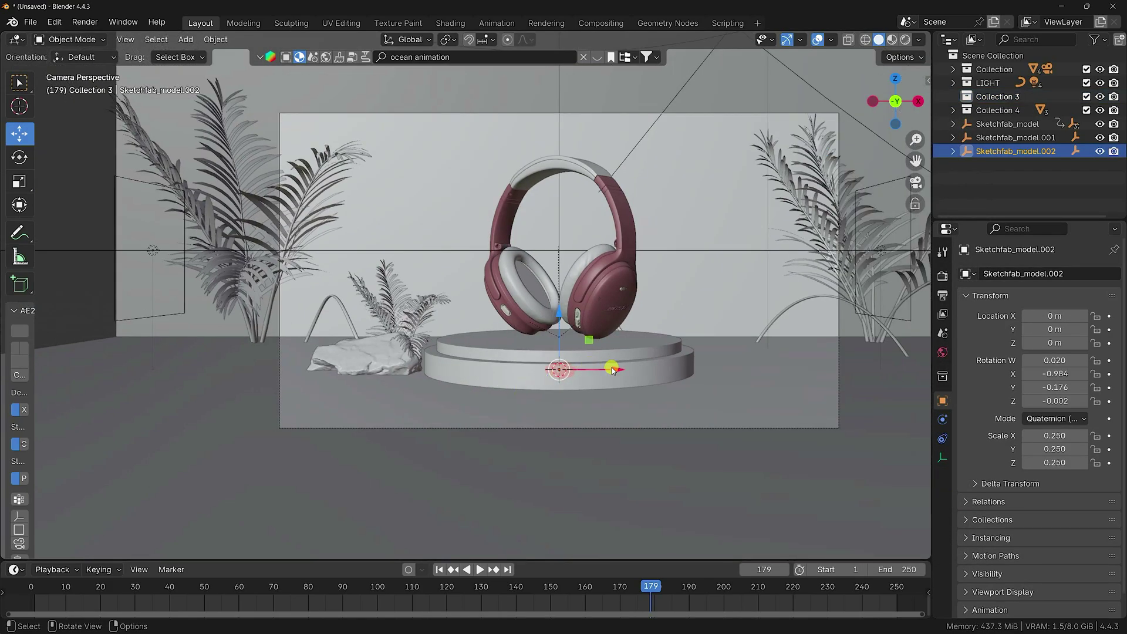
pyautogui.moveTo(612, 370); pyautogui.dragTo(384, 396)
pyautogui.press('KP_7')
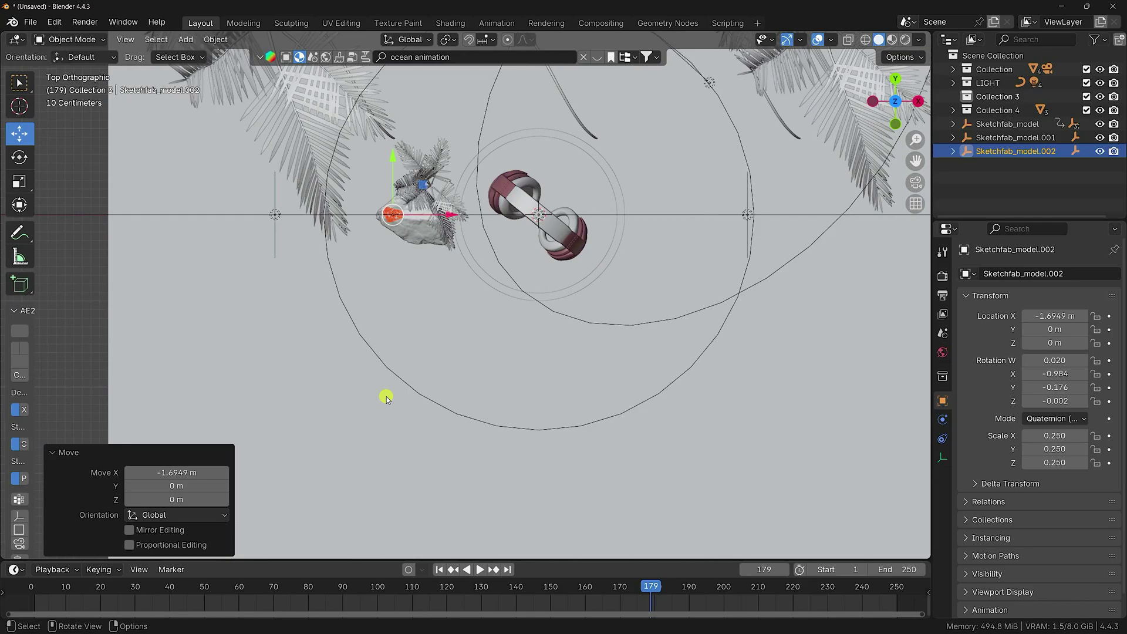
pyautogui.scroll(4, 398, 191)
pyautogui.moveTo(320, 88); pyautogui.dragTo(320, 175)
pyautogui.press('s')
pyautogui.click(418, 137)
pyautogui.scroll(3, 322, 164)
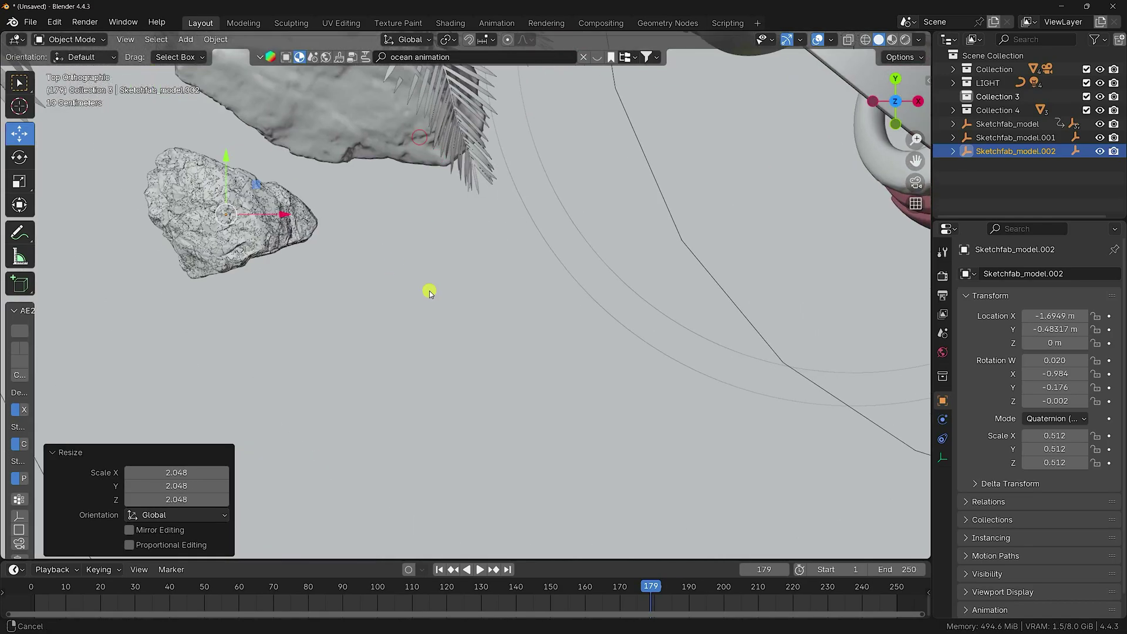
# - Select the small rock's whole hierarchy, duplicate it and move the copy about 0.40 m along X
pyautogui.rightClick(1015, 151)
pyautogui.click(993, 238)
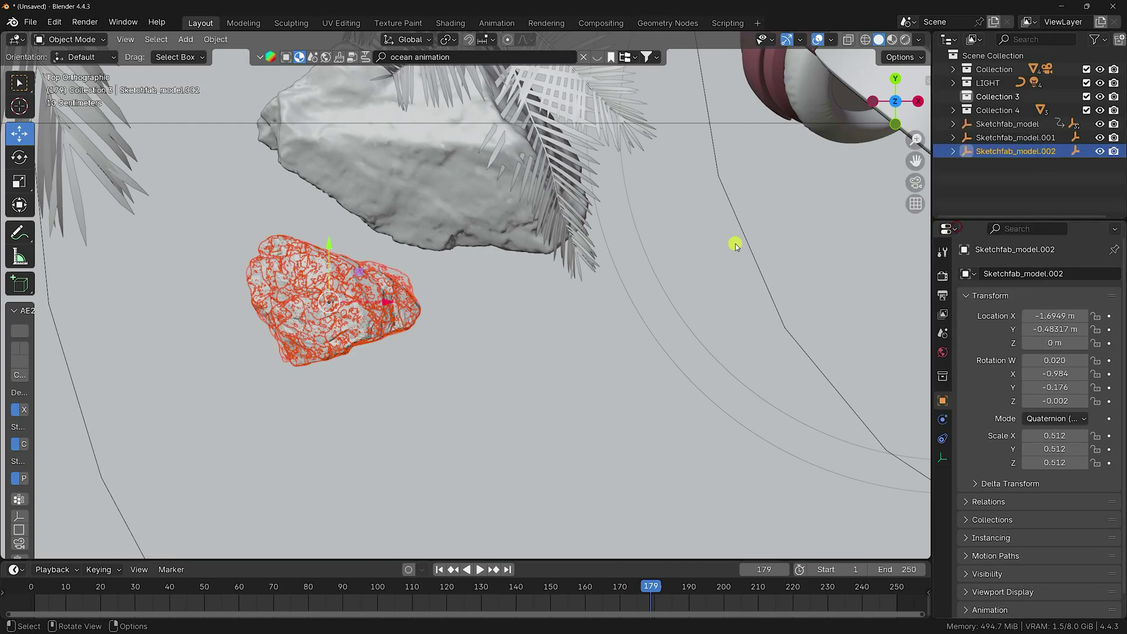
pyautogui.hotkey('shift', 'd')
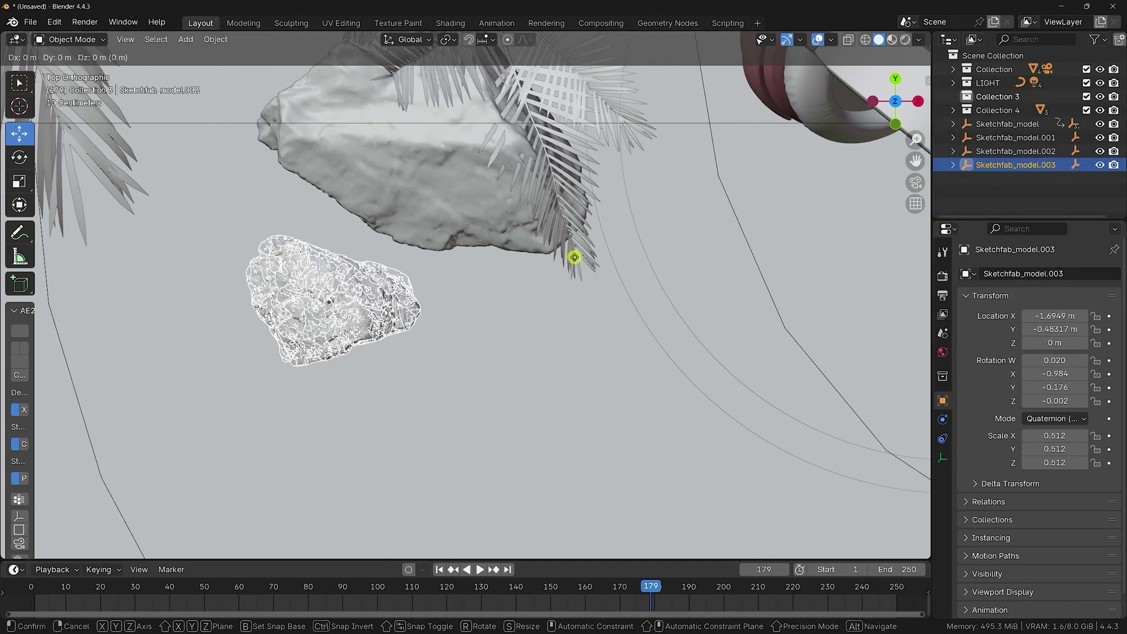
pyautogui.rightClick(582, 256)
pyautogui.moveTo(363, 301); pyautogui.dragTo(510, 302)
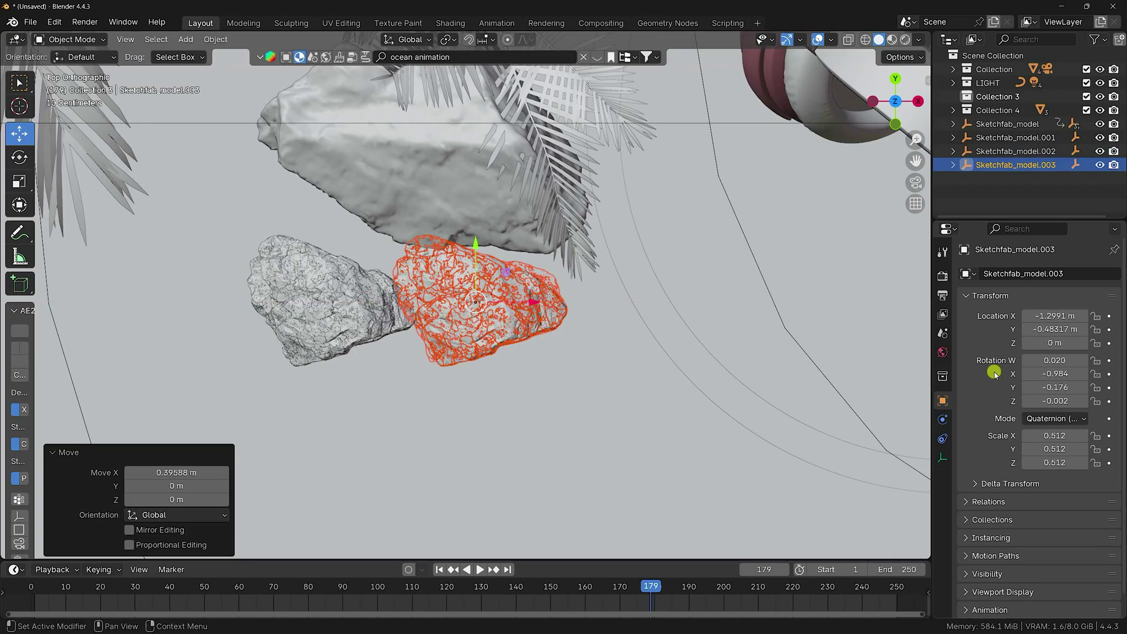
# - Switch the rock copy to XYZ Euler, rotate it to Z 163.22° and nudge it to X about -1.27 m, Y about -0.51 m
pyautogui.click(1054, 418)
pyautogui.click(1026, 449)
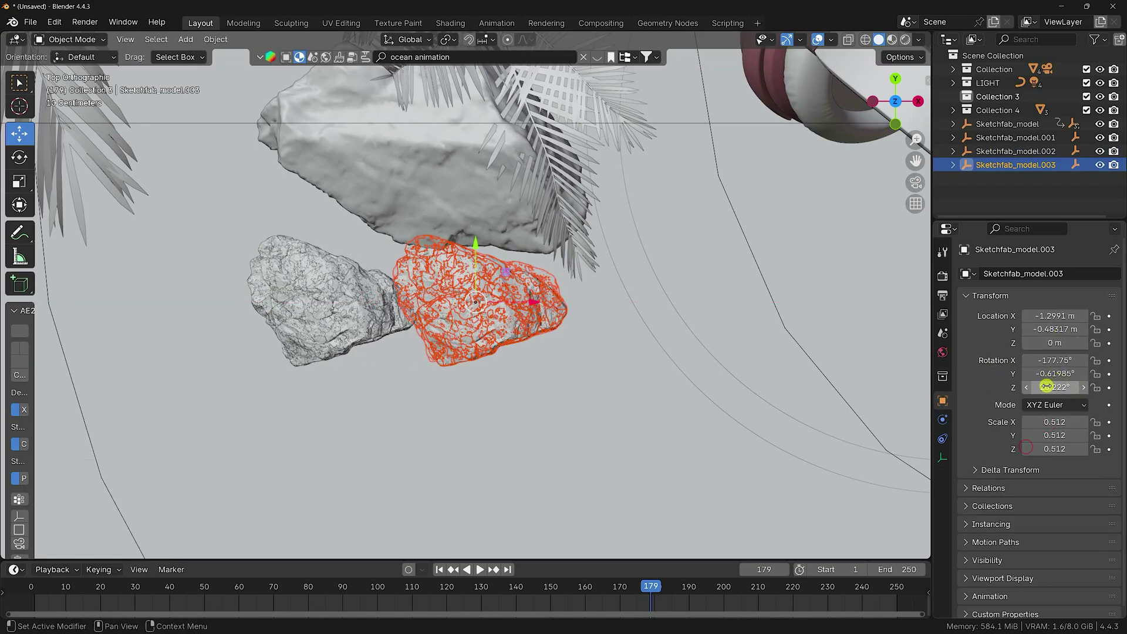
pyautogui.moveTo(1046, 386); pyautogui.dragTo(214, 383)
pyautogui.moveTo(537, 307); pyautogui.dragTo(548, 307)
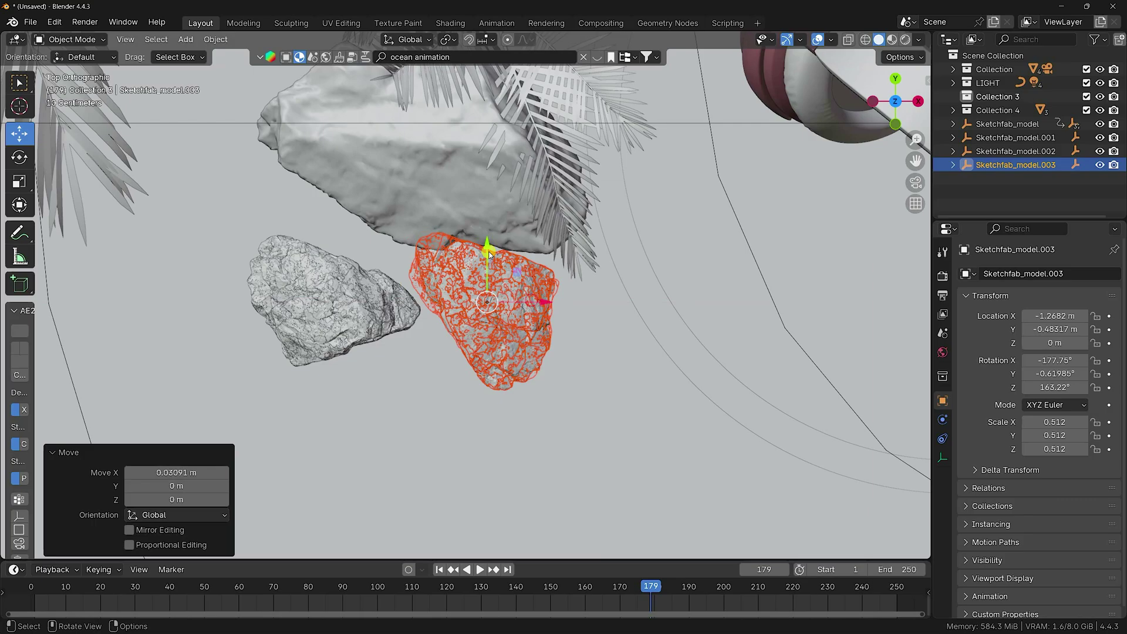
pyautogui.moveTo(485, 251); pyautogui.dragTo(484, 261)
pyautogui.press('KP_0')
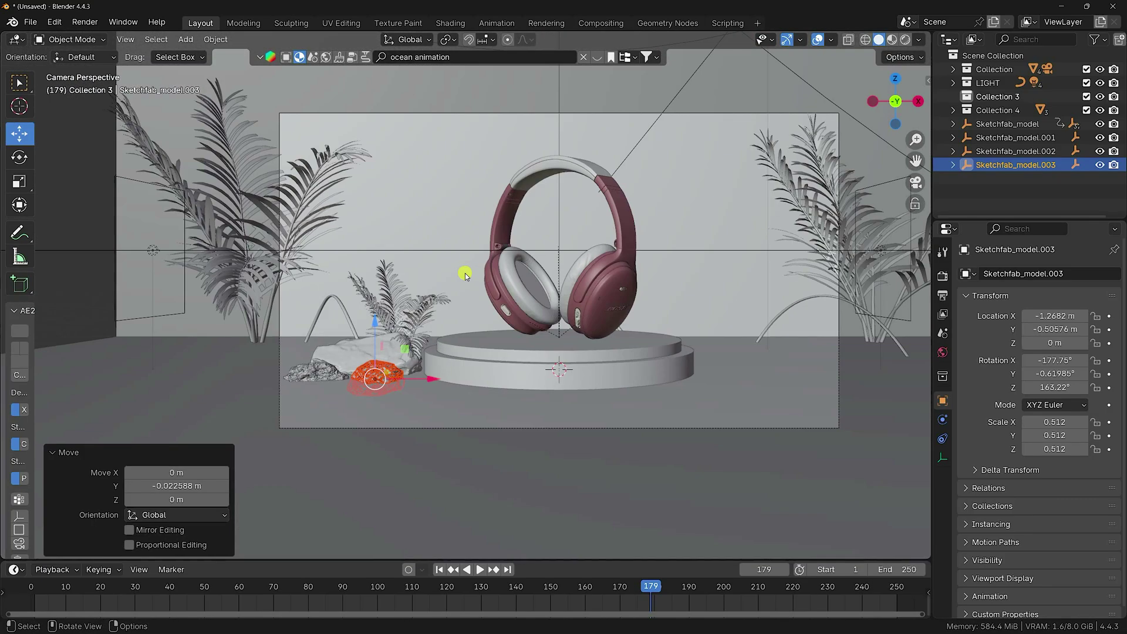
# - Select the outer small rock with its hierarchy, nudge it about 0.02 m along X and deselect it
pyautogui.hotkey('alt', 'a')
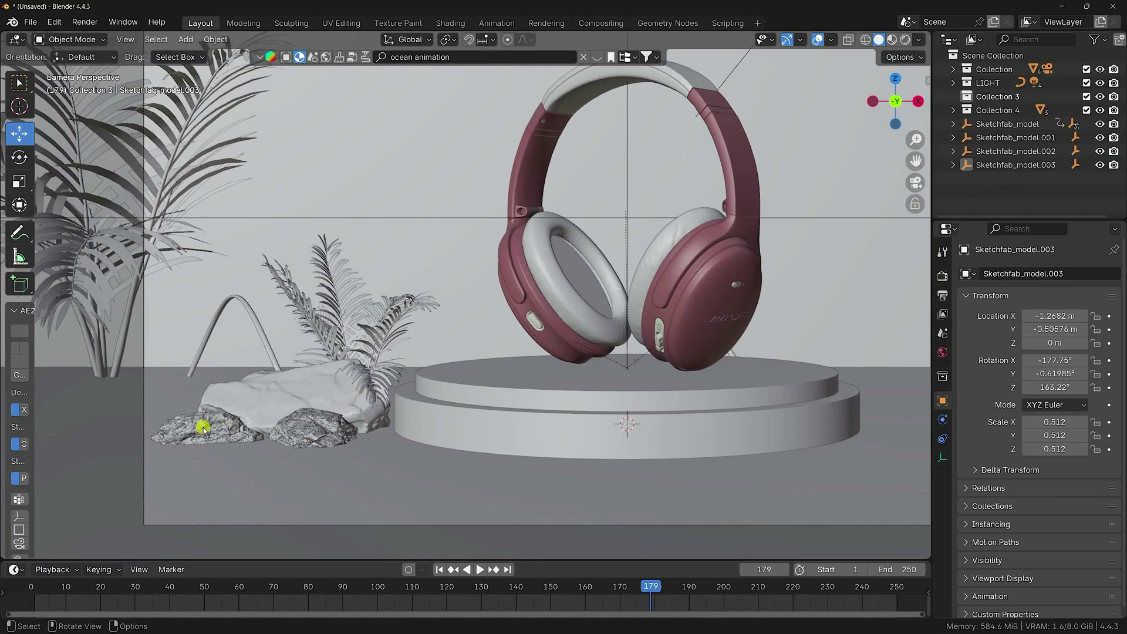
pyautogui.click(203, 429)
pyautogui.scroll(1, 223, 432)
pyautogui.scroll(1, 160, 476)
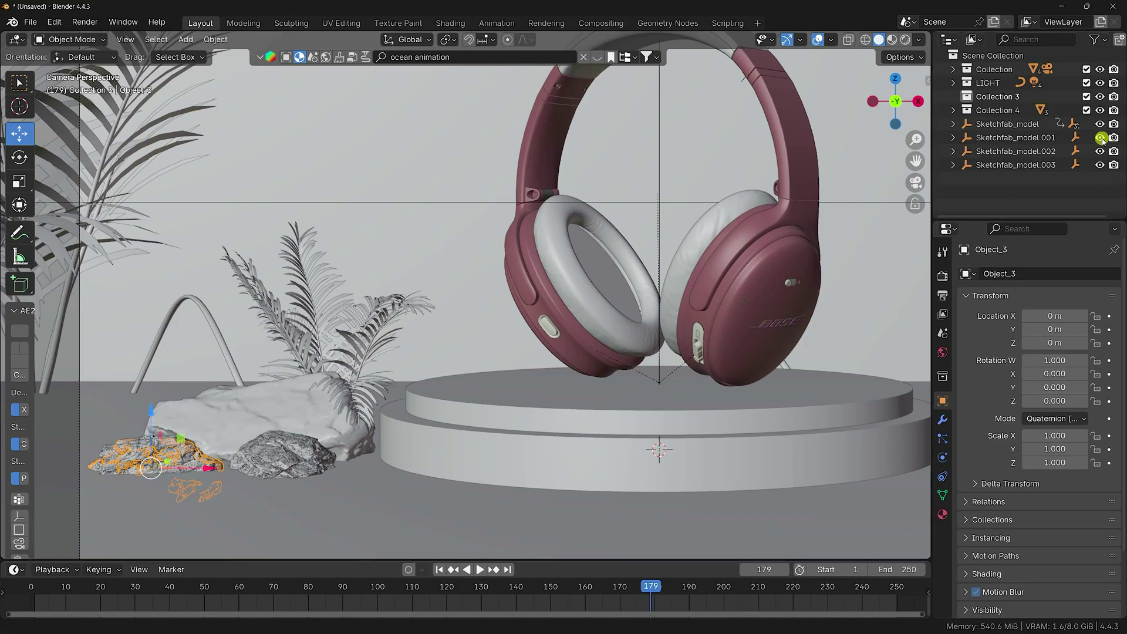
pyautogui.click(1029, 151)
pyautogui.rightClick(1030, 152)
pyautogui.click(993, 151)
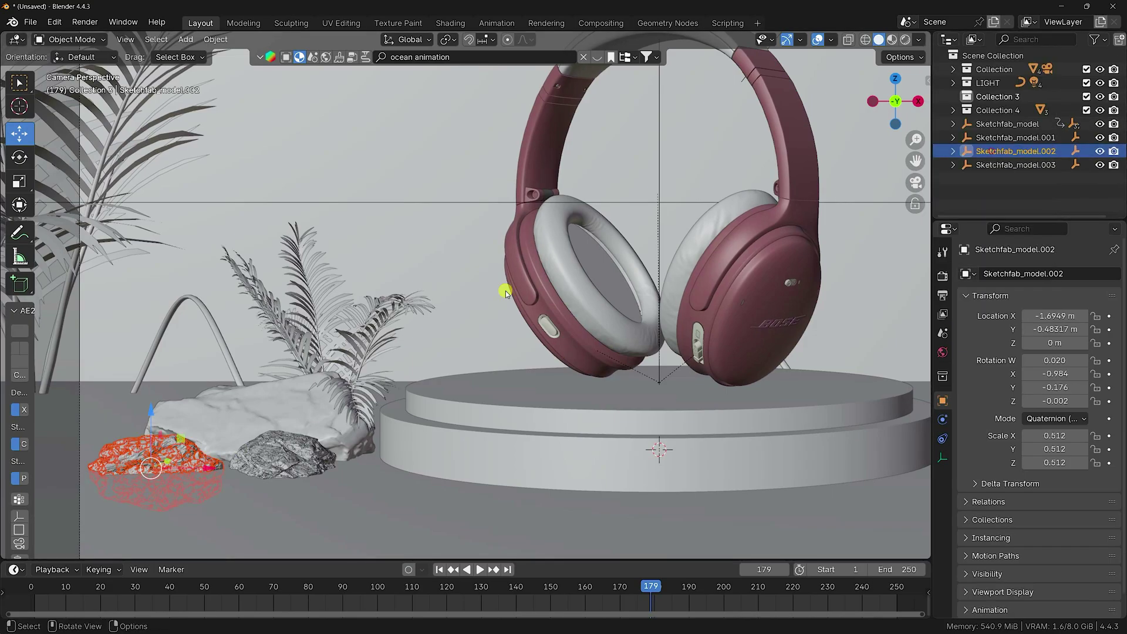
pyautogui.moveTo(217, 469); pyautogui.dragTo(223, 470)
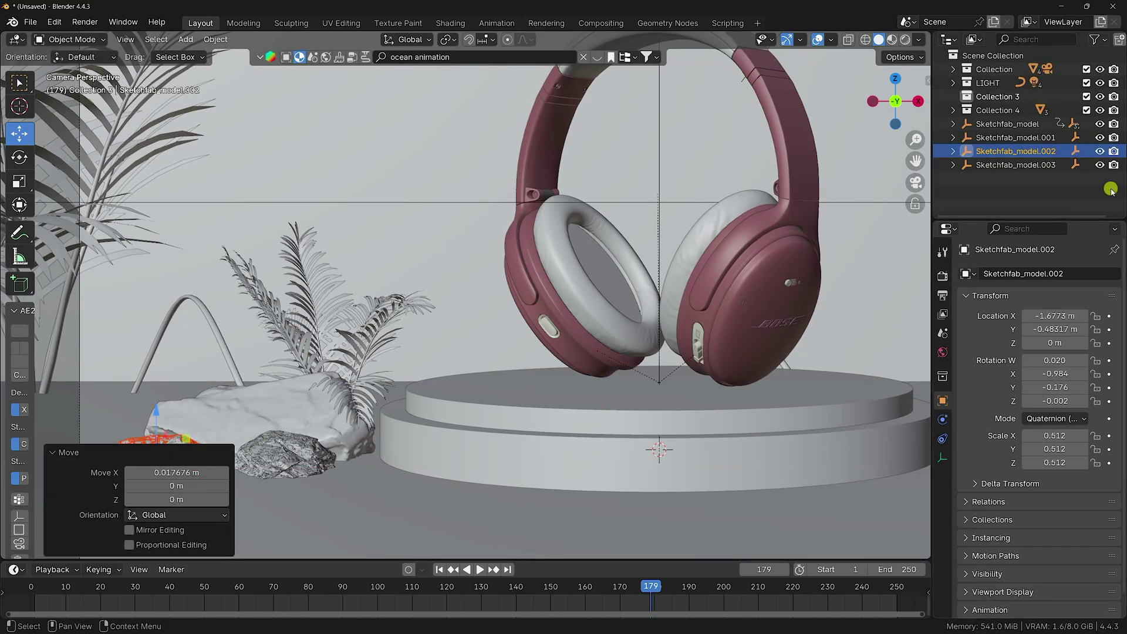
pyautogui.click(681, 277)
pyautogui.scroll(-2, 271, 397)
pyautogui.scroll(-2, 324, 371)
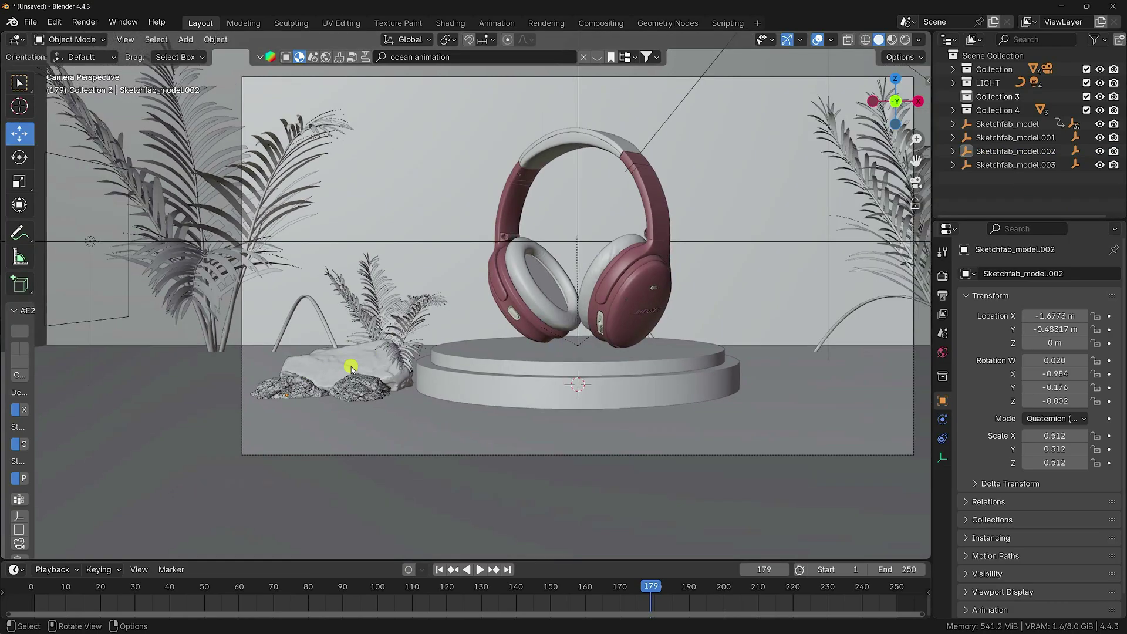
# - Duplicate the large rock and its small palm together and move the copies about 2.91 m along X to the podium's other side
pyautogui.keyDown('shift'); pyautogui.moveTo(423, 397); pyautogui.dragTo(478, 373, button='middle'); pyautogui.keyUp('shift')
pyautogui.scroll(2, 364, 392)
pyautogui.click(181, 431)
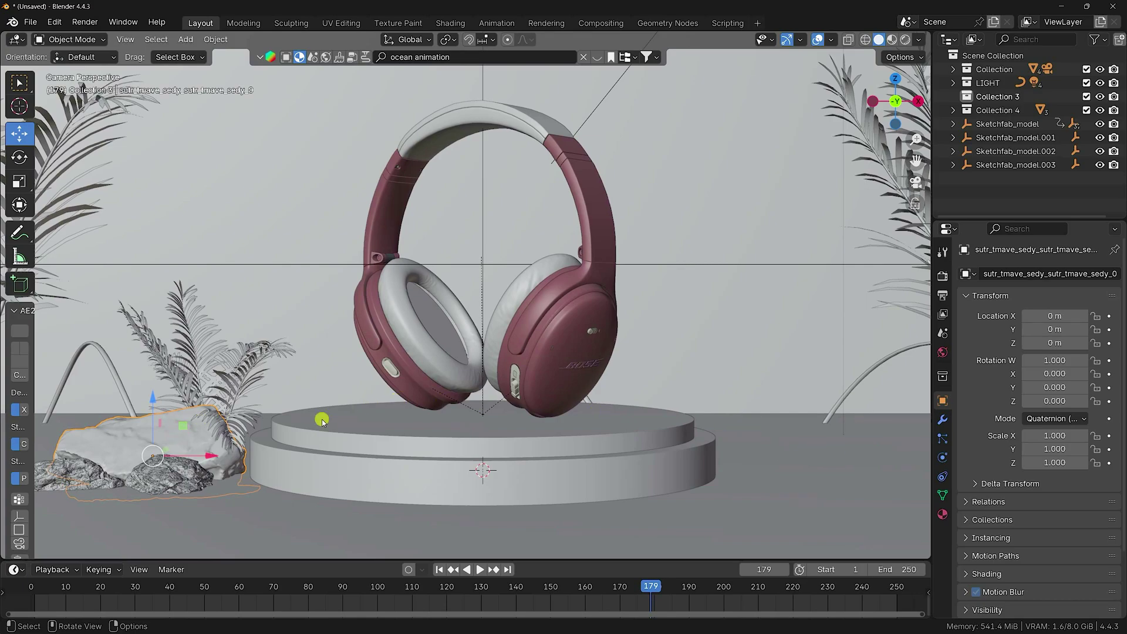
pyautogui.keyDown('shift'); pyautogui.click(174, 364); pyautogui.keyUp('shift')
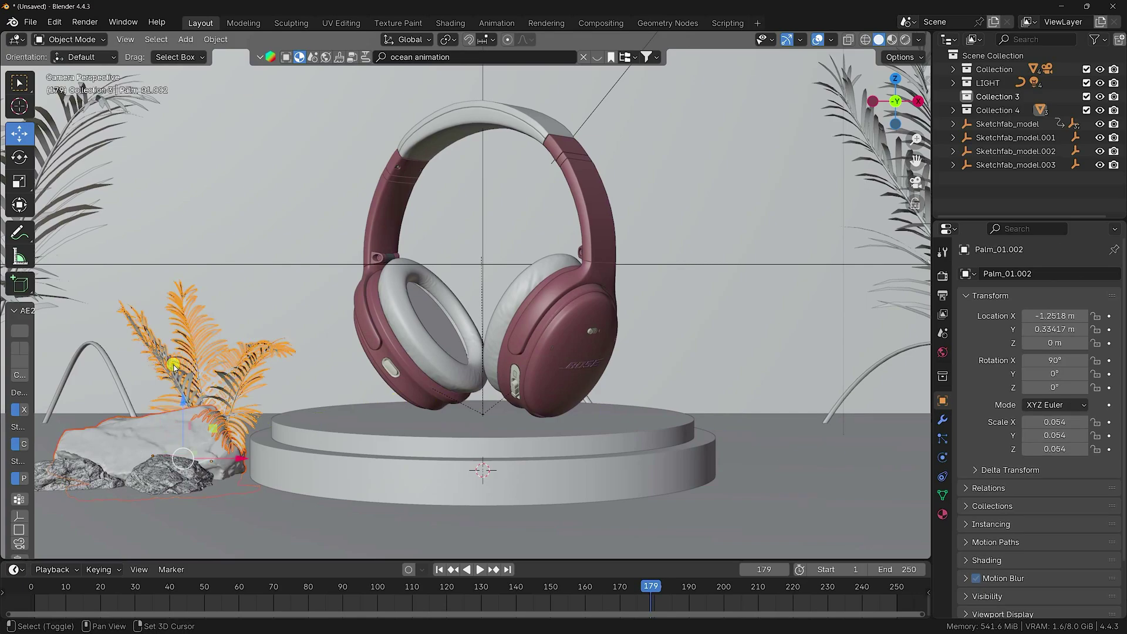
pyautogui.hotkey('shift', 'd')
pyautogui.rightClick(174, 365)
pyautogui.scroll(-1, 180, 385)
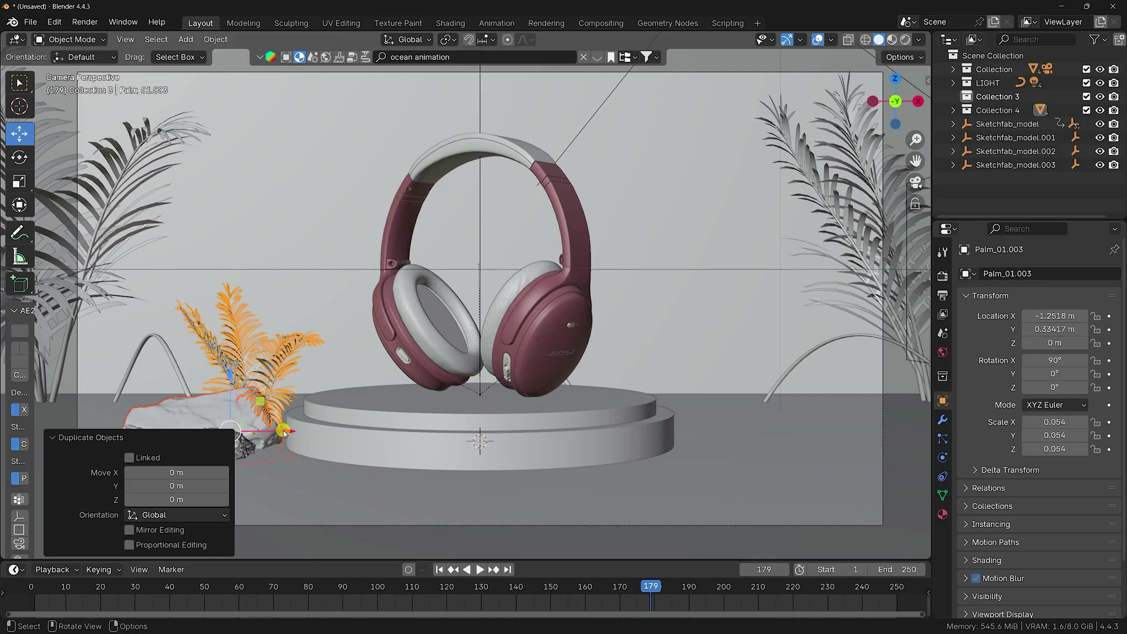
pyautogui.moveTo(284, 432); pyautogui.dragTo(831, 428)
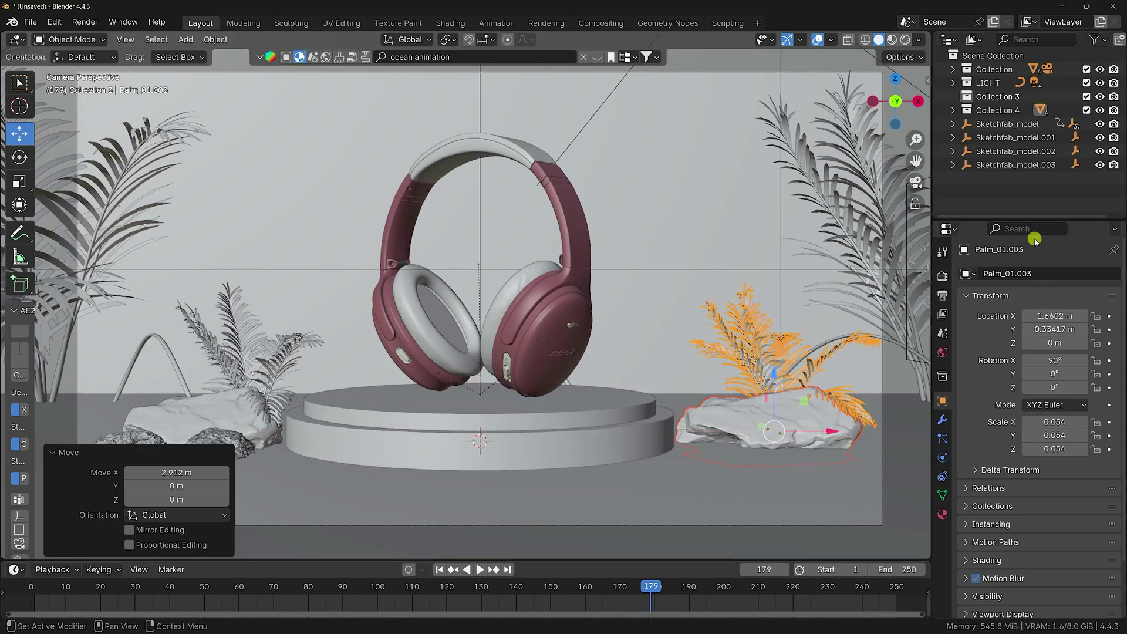
pyautogui.click(999, 185)
# - Switch the large rock copy to XYZ Euler, rotate it to Y 316° and shift it about 0.08 m along negative X
pyautogui.click(802, 418)
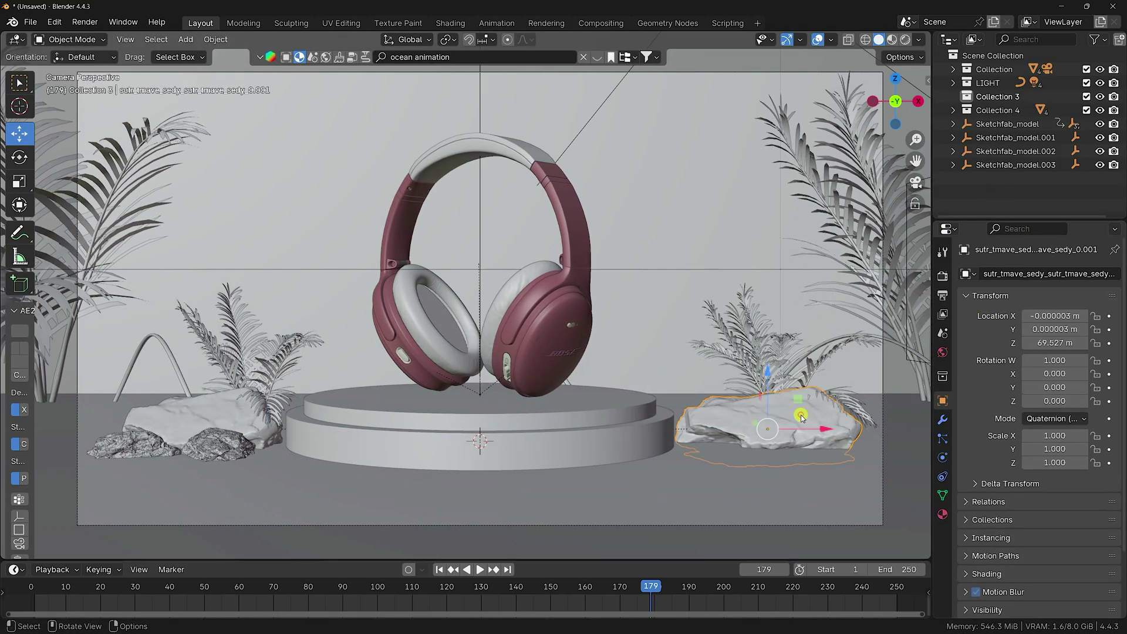
pyautogui.click(1049, 419)
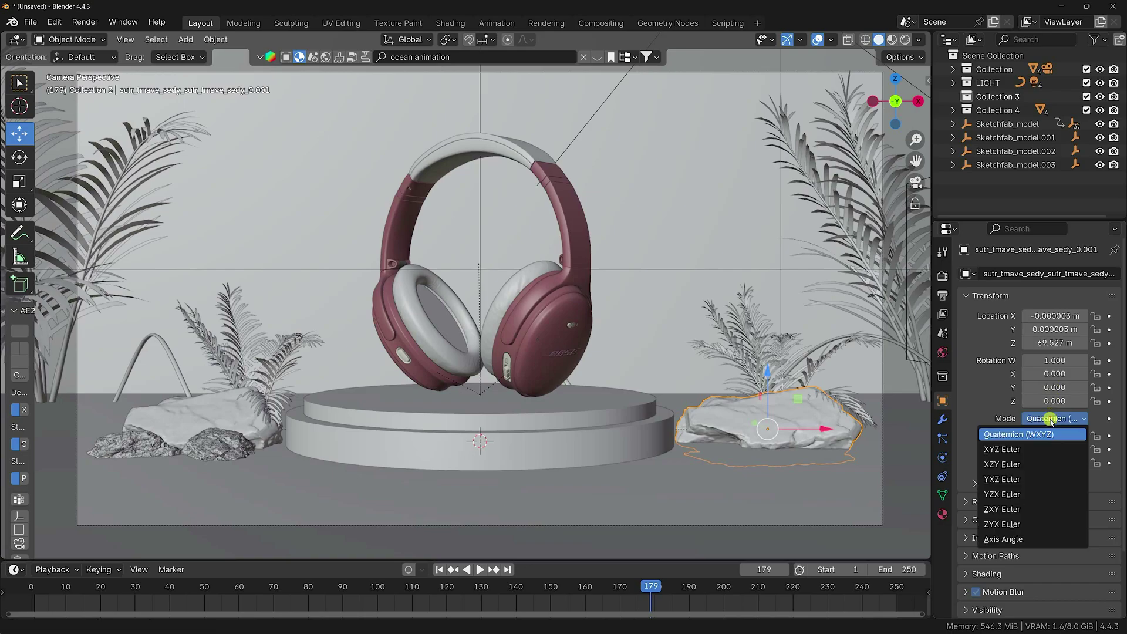
pyautogui.click(1019, 449)
pyautogui.moveTo(1050, 384); pyautogui.dragTo(171, 390)
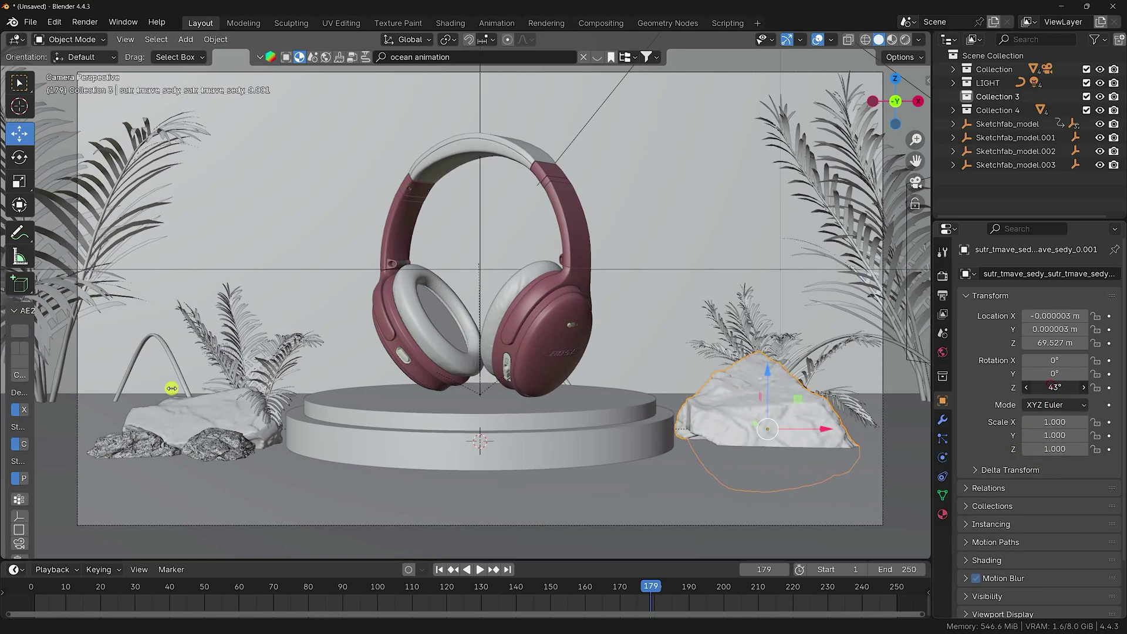
pyautogui.hotkey('ctrl', 'z')
pyautogui.moveTo(1051, 374); pyautogui.dragTo(293, 383)
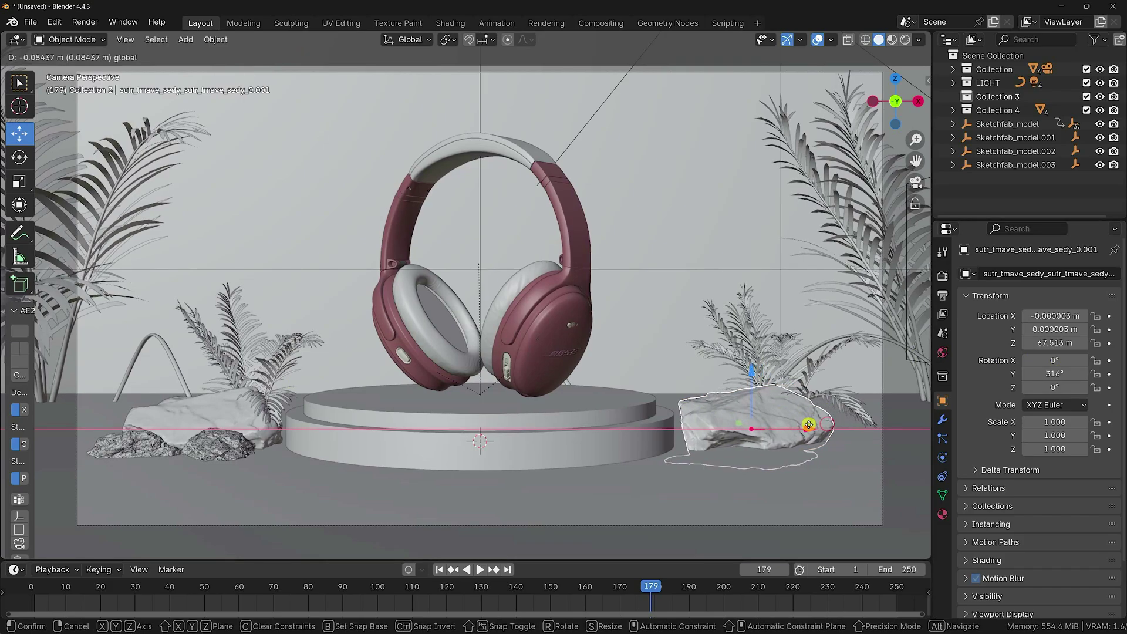
# - Move the small palm copy to X about 1.36 m and rotate it to Z 196°
pyautogui.click(781, 358)
pyautogui.moveTo(830, 426); pyautogui.dragTo(776, 428)
pyautogui.moveTo(1050, 367); pyautogui.dragTo(246, 383)
pyautogui.press('Escape')
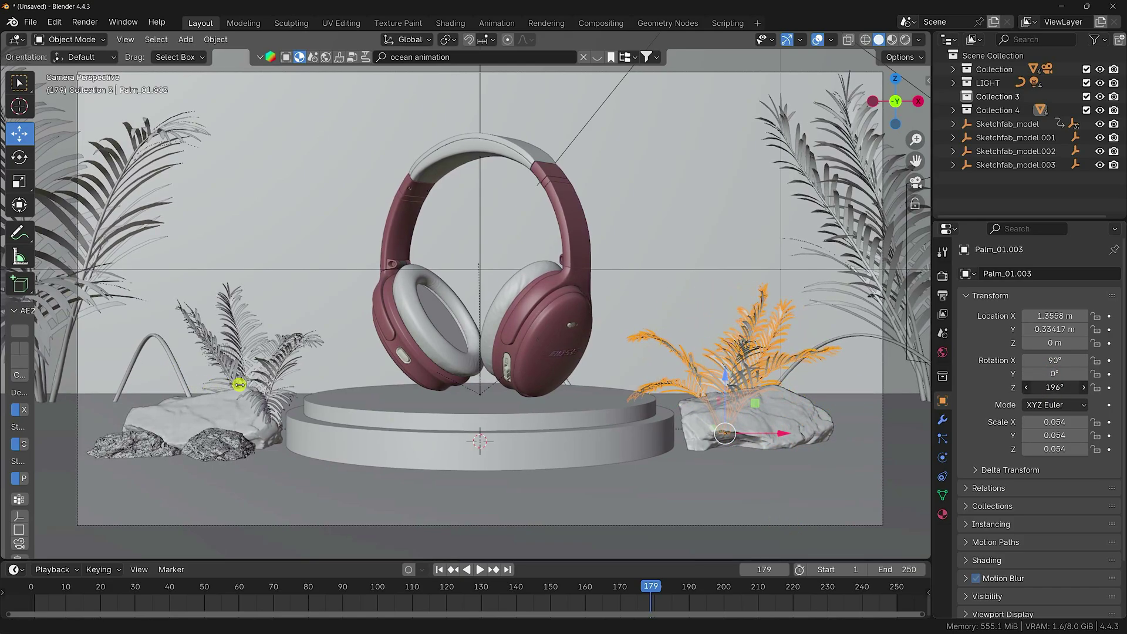
pyautogui.click(992, 176)
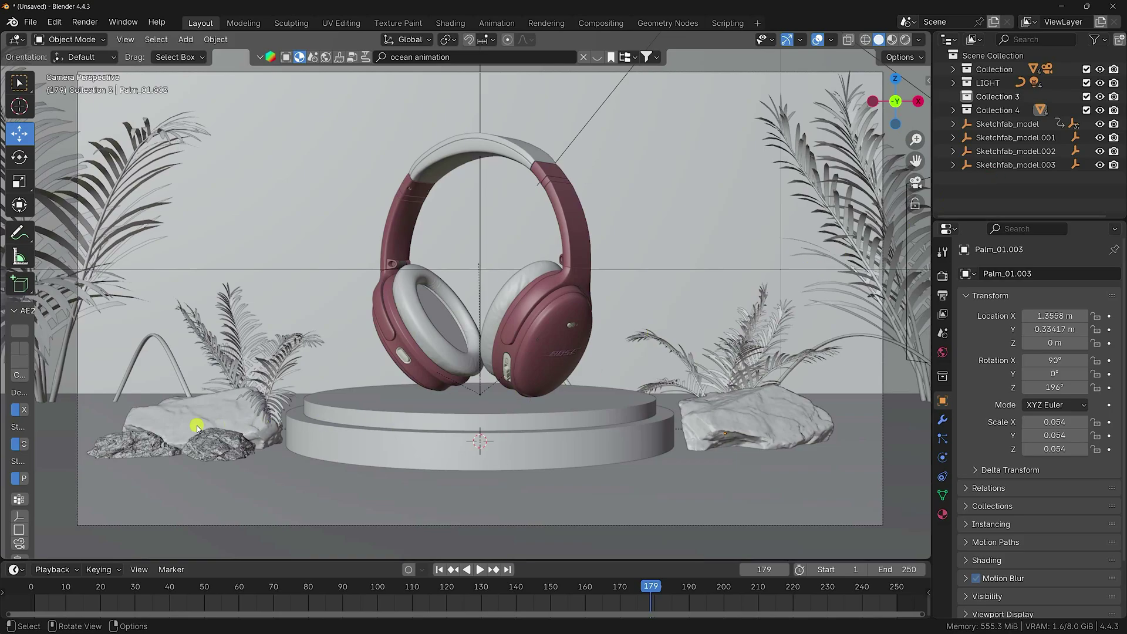
# - Duplicate the outer small rock with its hierarchy and move the copy about 2.91 m along X, in front of the right-hand large rock
pyautogui.click(1007, 152)
pyautogui.rightClick(1007, 154)
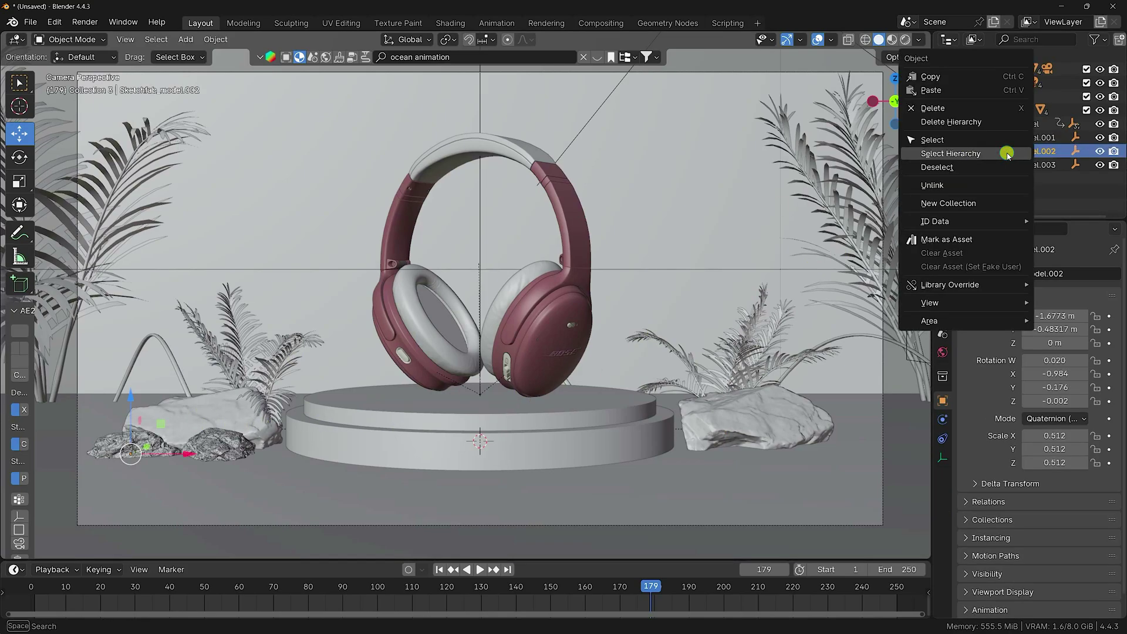
pyautogui.click(971, 155)
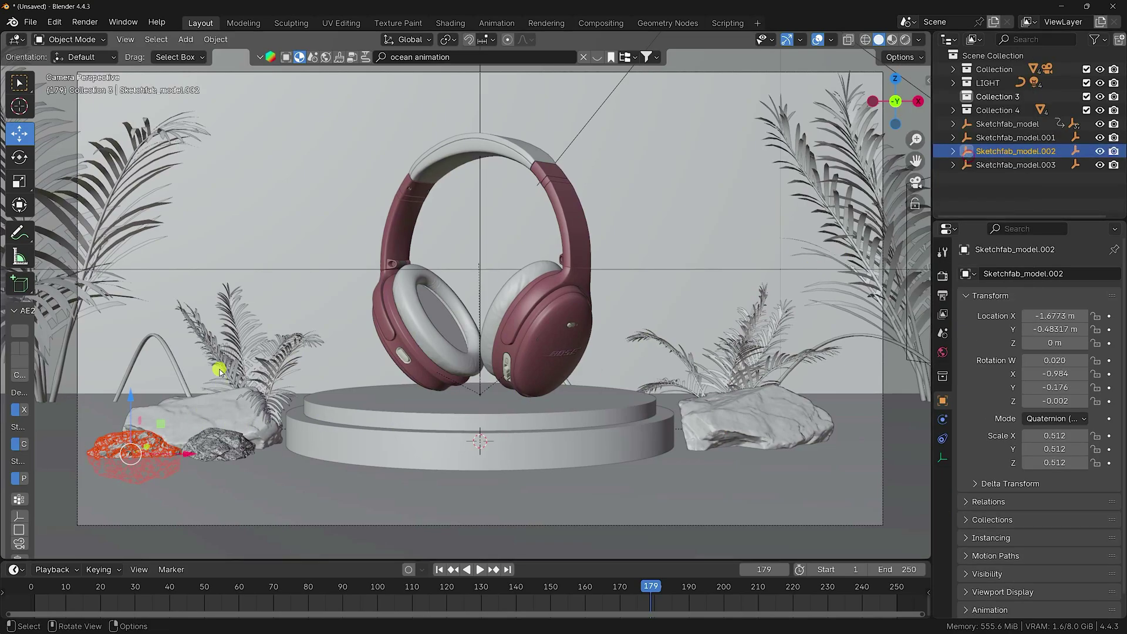
pyautogui.hotkey('shift', 'd')
pyautogui.scroll(-4, 367, 322)
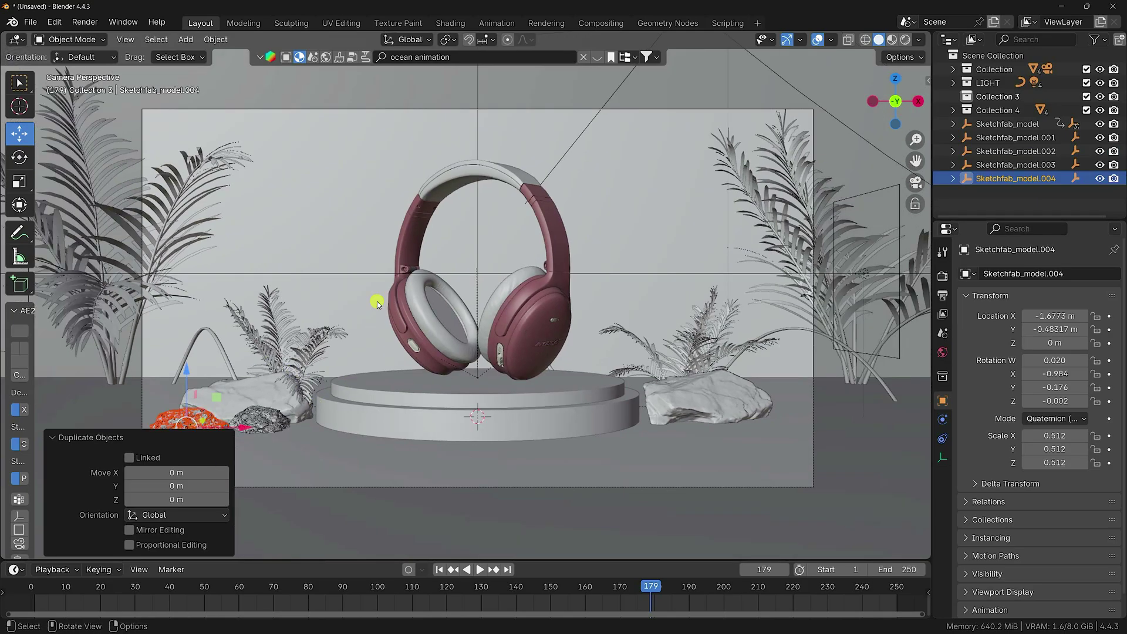
pyautogui.press('g')
pyautogui.press('x')
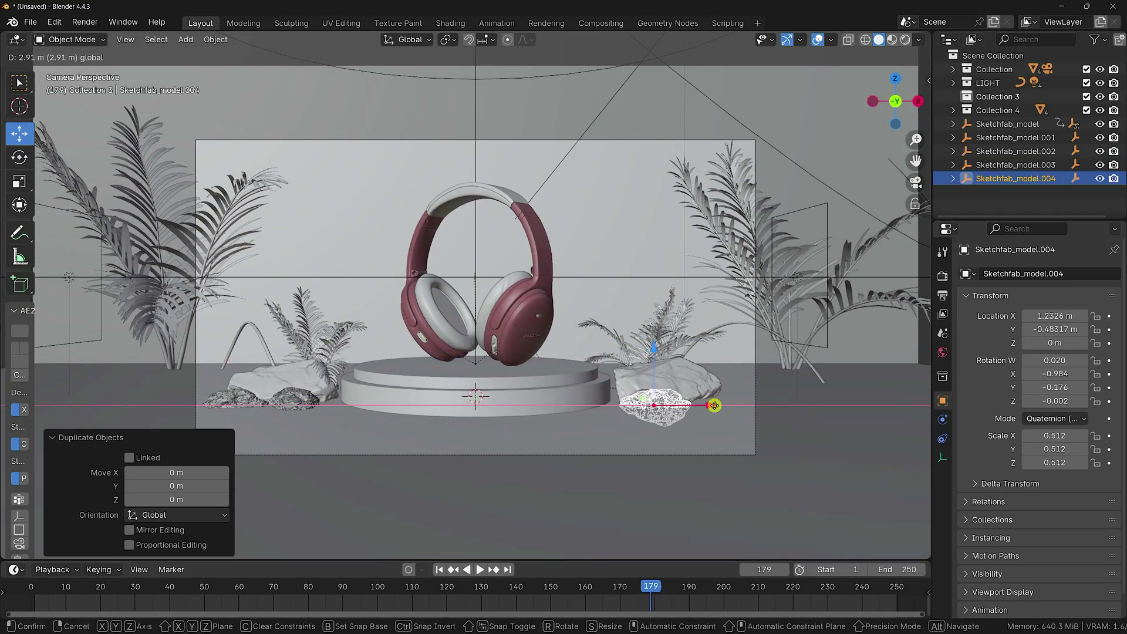
pyautogui.click(710, 404)
# - Scale the new small rock by about 0.83, rotate it to Z 173.22° in XYZ Euler, raise it about 0.06 m and move it to X about 1.12 m
pyautogui.scroll(2, 713, 381)
pyautogui.press('s')
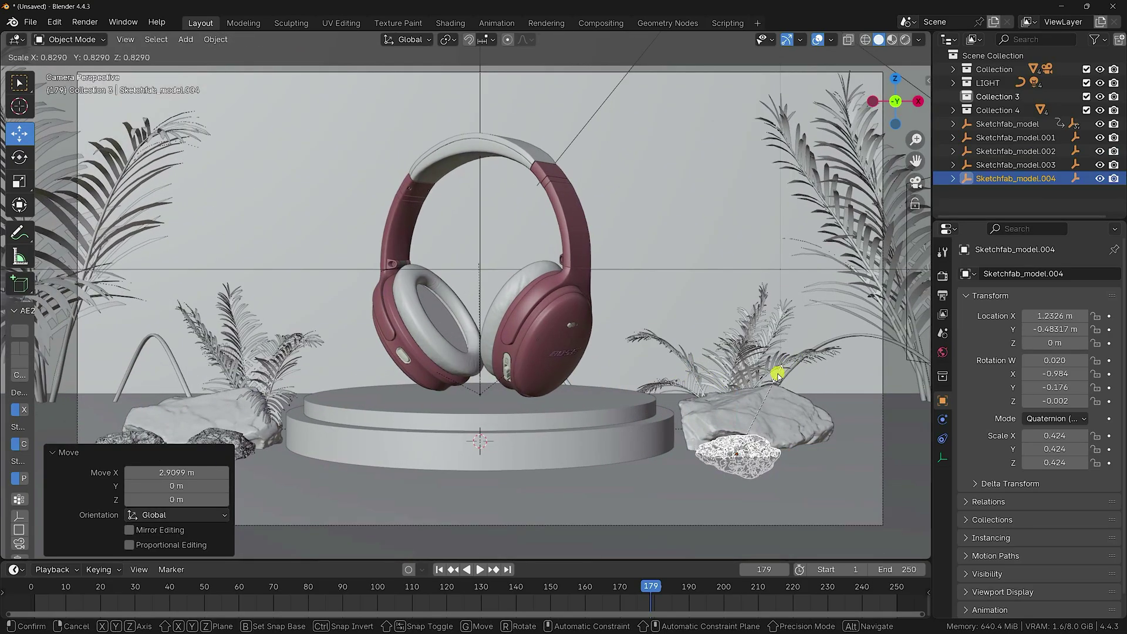
pyautogui.click(782, 378)
pyautogui.click(1050, 421)
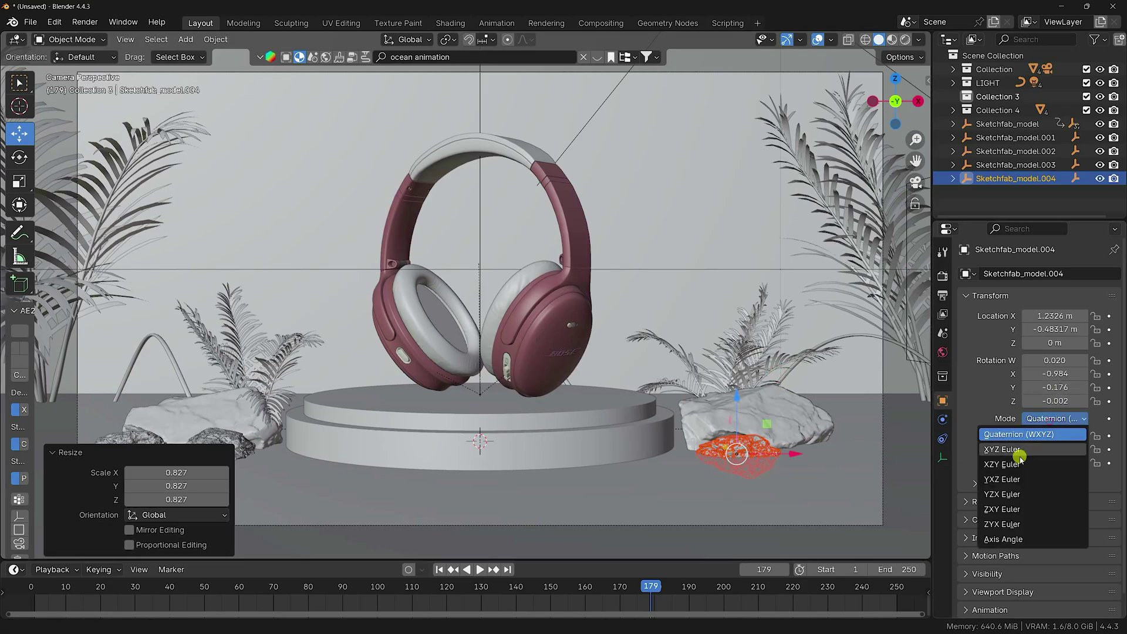
pyautogui.click(1050, 434)
pyautogui.moveTo(1039, 387); pyautogui.dragTo(739, 387)
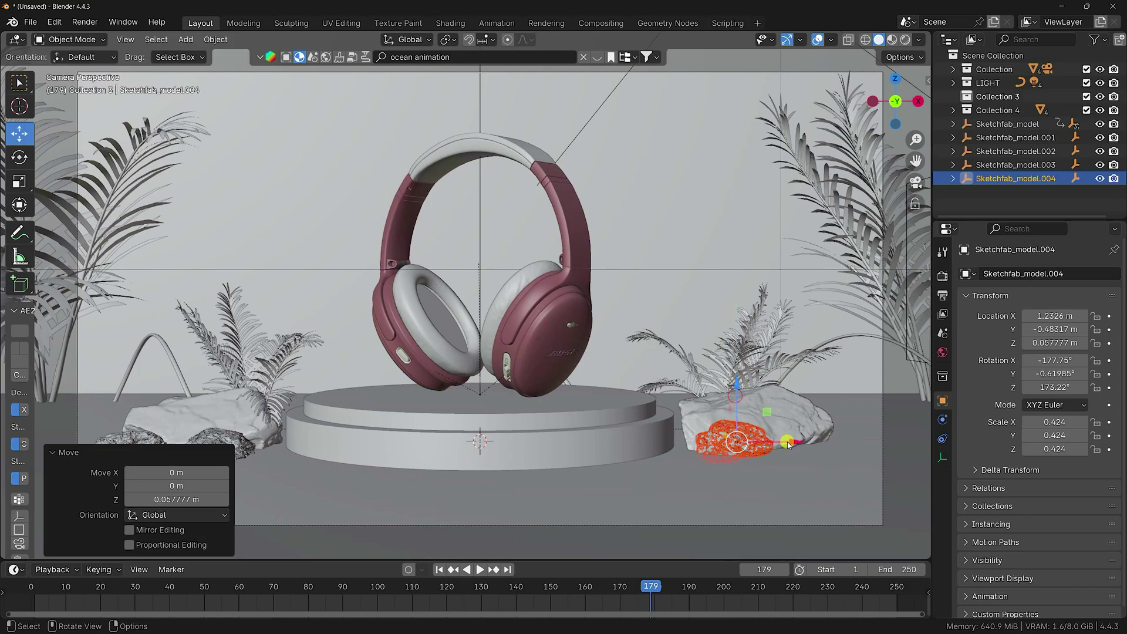
pyautogui.moveTo(794, 441); pyautogui.dragTo(767, 443)
pyautogui.click(962, 190)
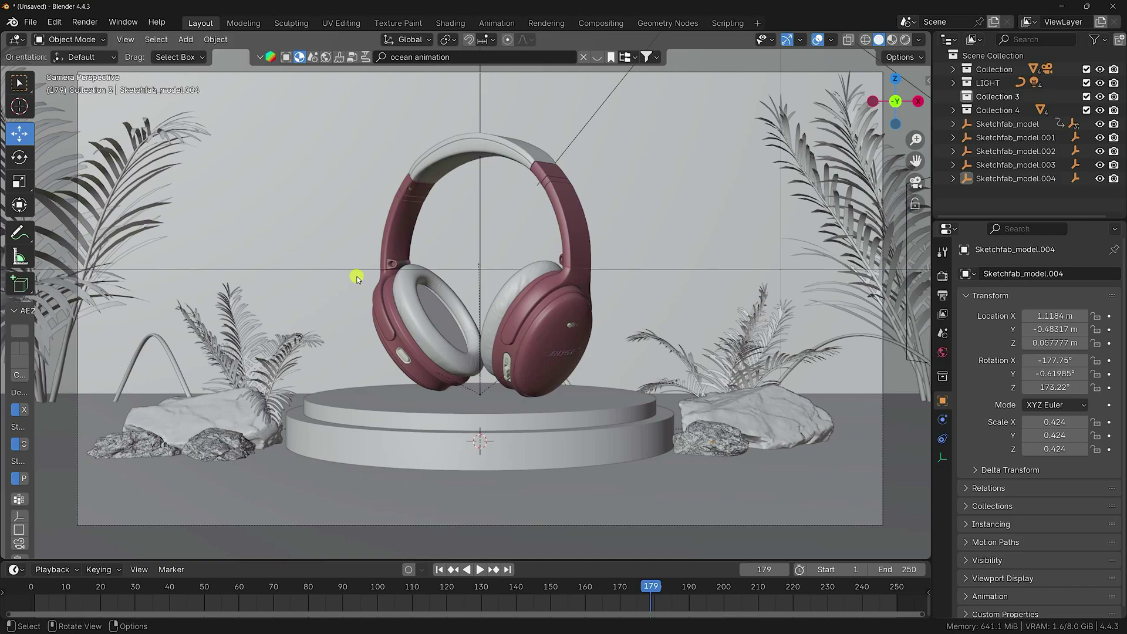
# - Render the image at frame 179 and enlarge the render window to full screen
pyautogui.click(85, 21)
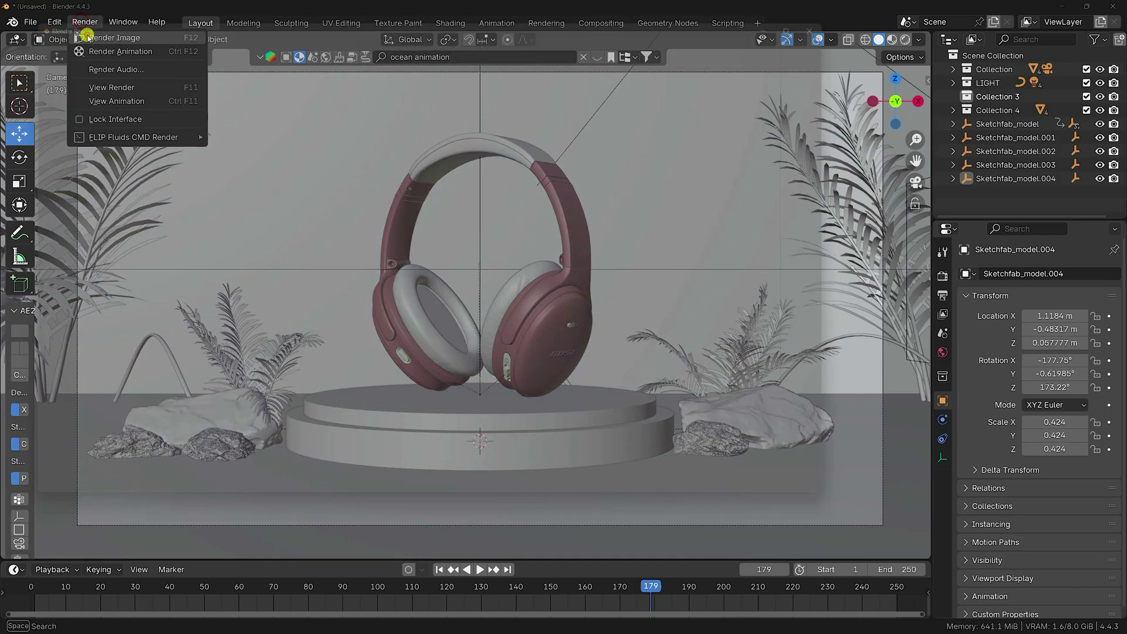
pyautogui.click(82, 34)
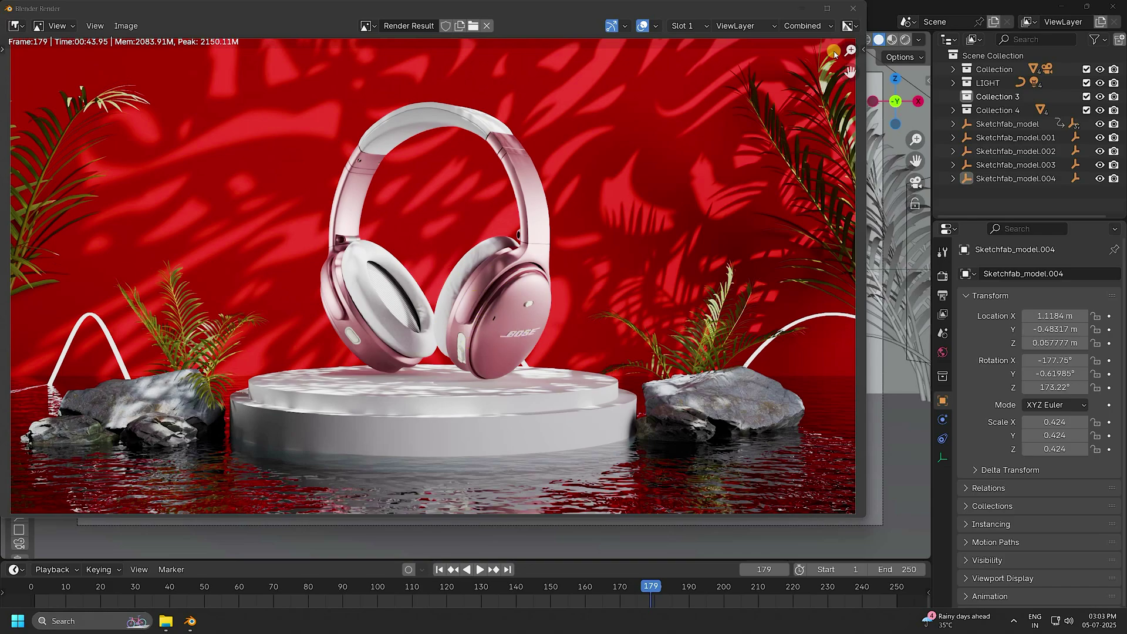
pyautogui.click(827, 8)
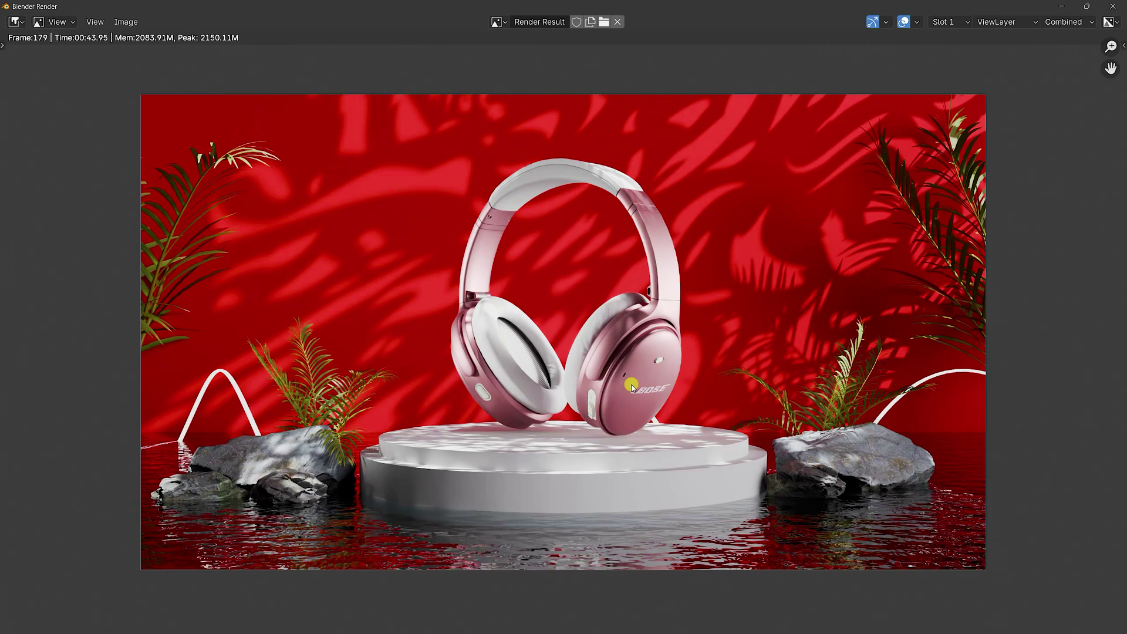
# - Close the render window, enable nodes in the compositor and add a Viewer node below the Composite node
pyautogui.click(1117, 3)
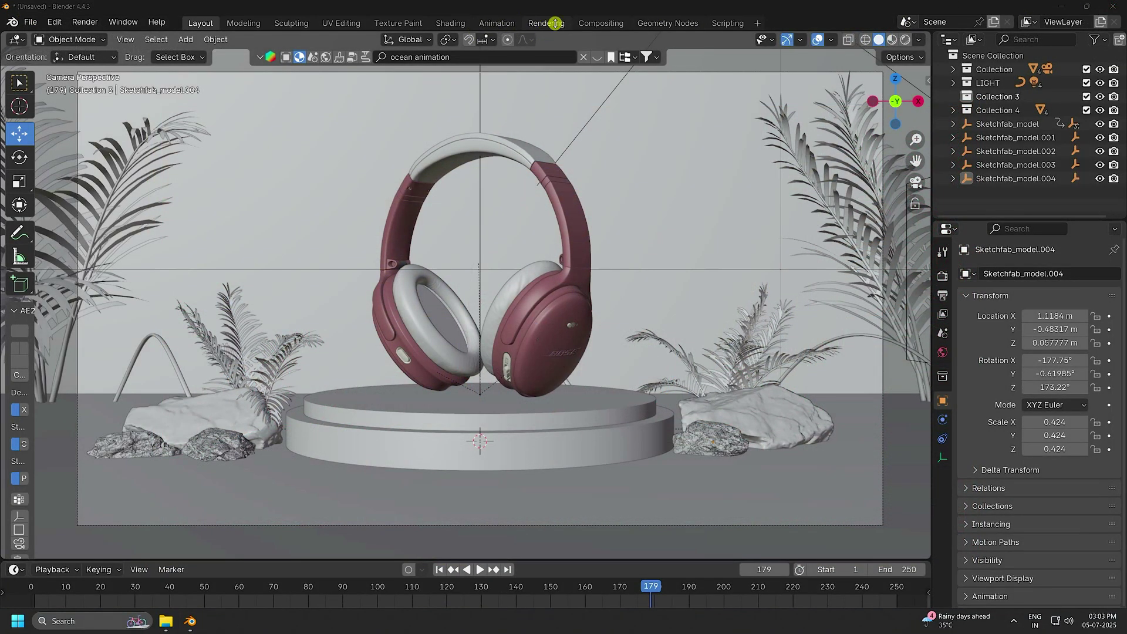
pyautogui.click(601, 23)
pyautogui.click(156, 40)
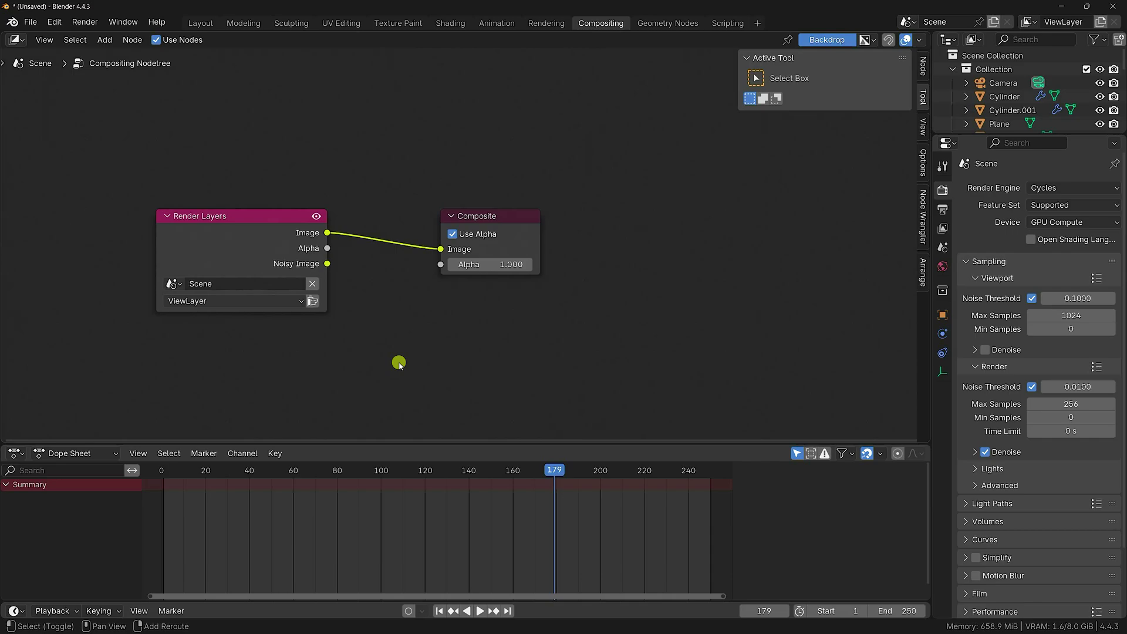
pyautogui.hotkey('shift', 'a')
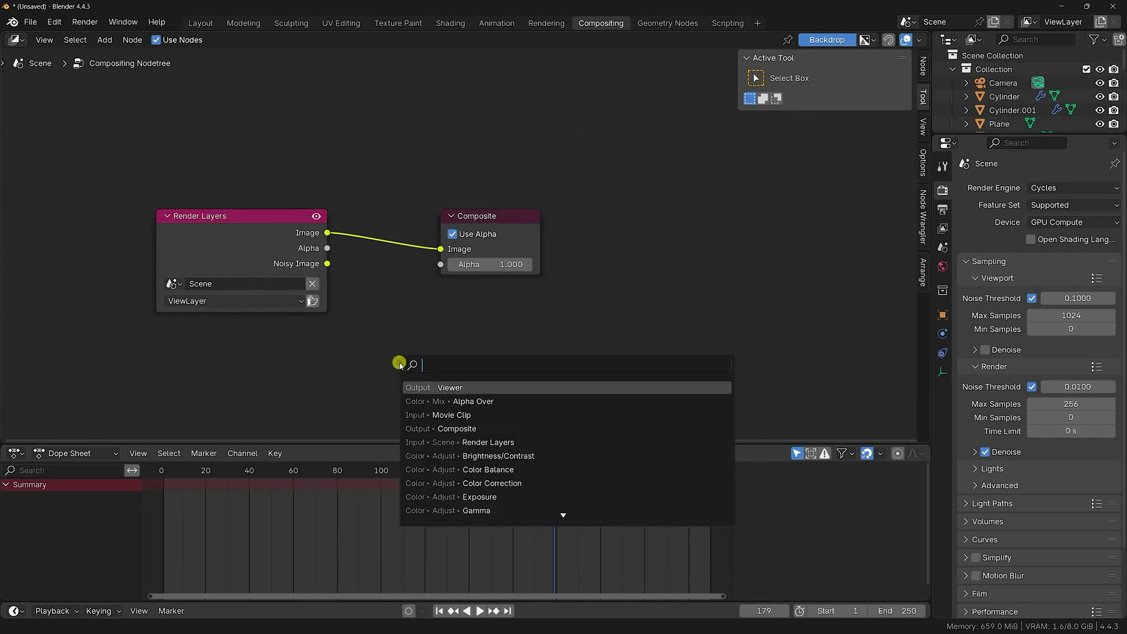
pyautogui.click(461, 387)
# - Add a Glare node and connect the Render Layers image through it to the Viewer node
pyautogui.hotkey('shift', 'a')
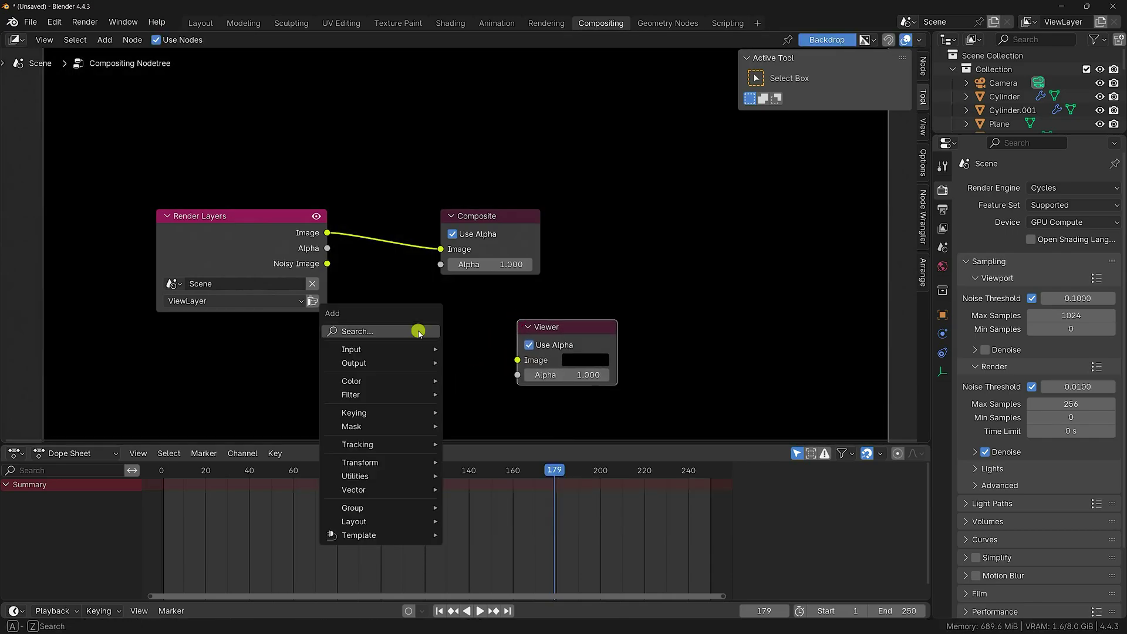
pyautogui.click(418, 332)
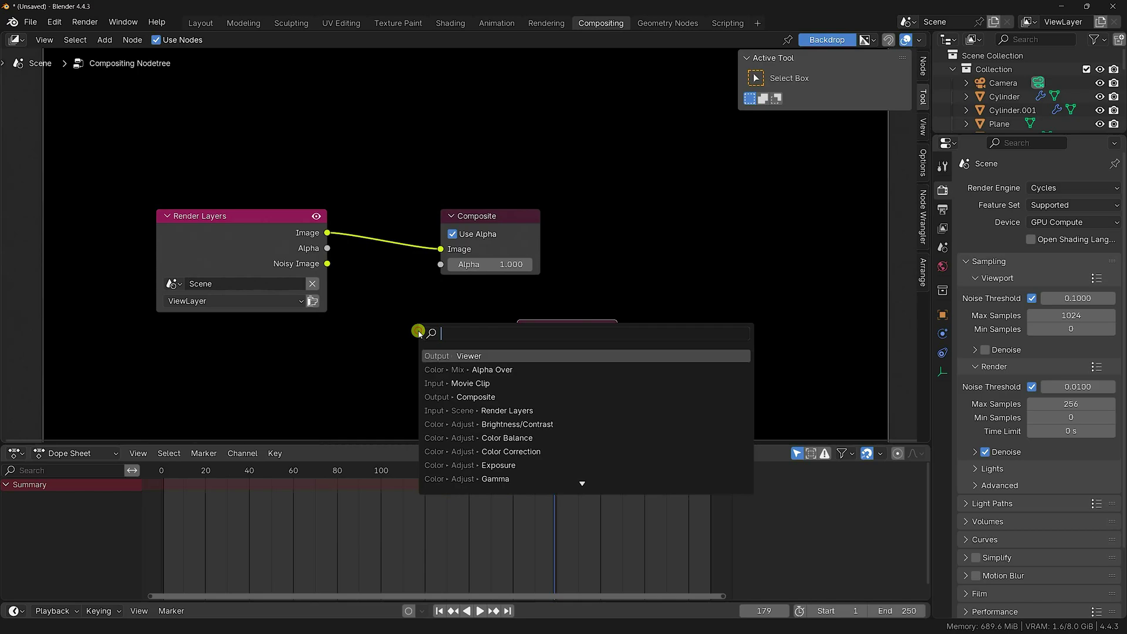
pyautogui.write('gl')
pyautogui.click(454, 355)
pyautogui.click(383, 296)
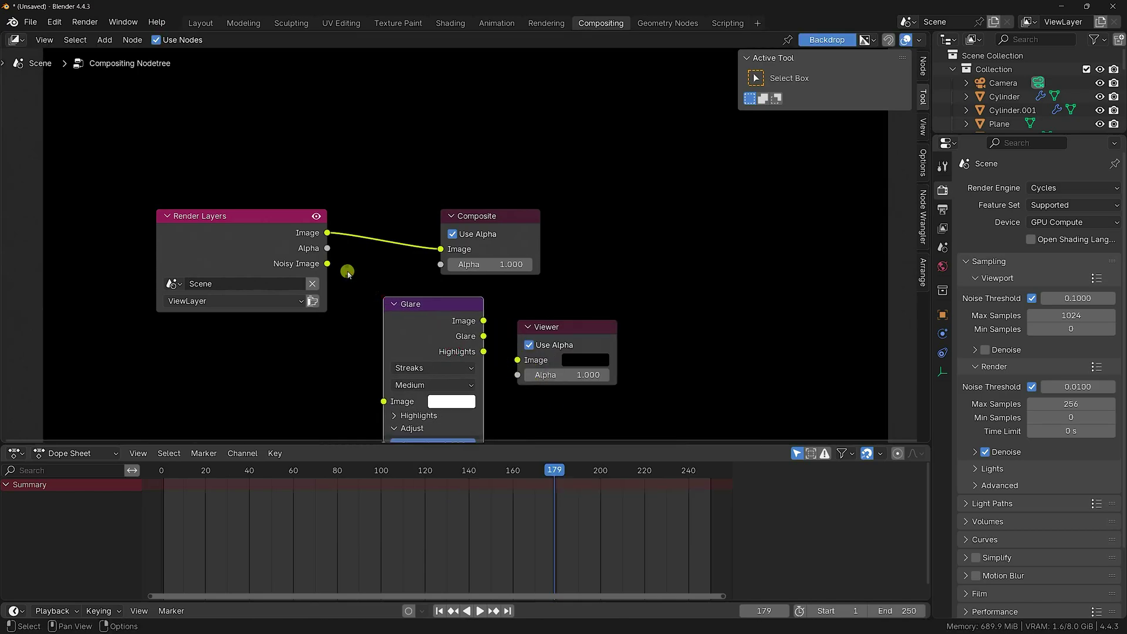
pyautogui.scroll(-1, 310, 244)
pyautogui.moveTo(341, 239); pyautogui.dragTo(395, 378)
pyautogui.moveTo(535, 315); pyautogui.dragTo(512, 342)
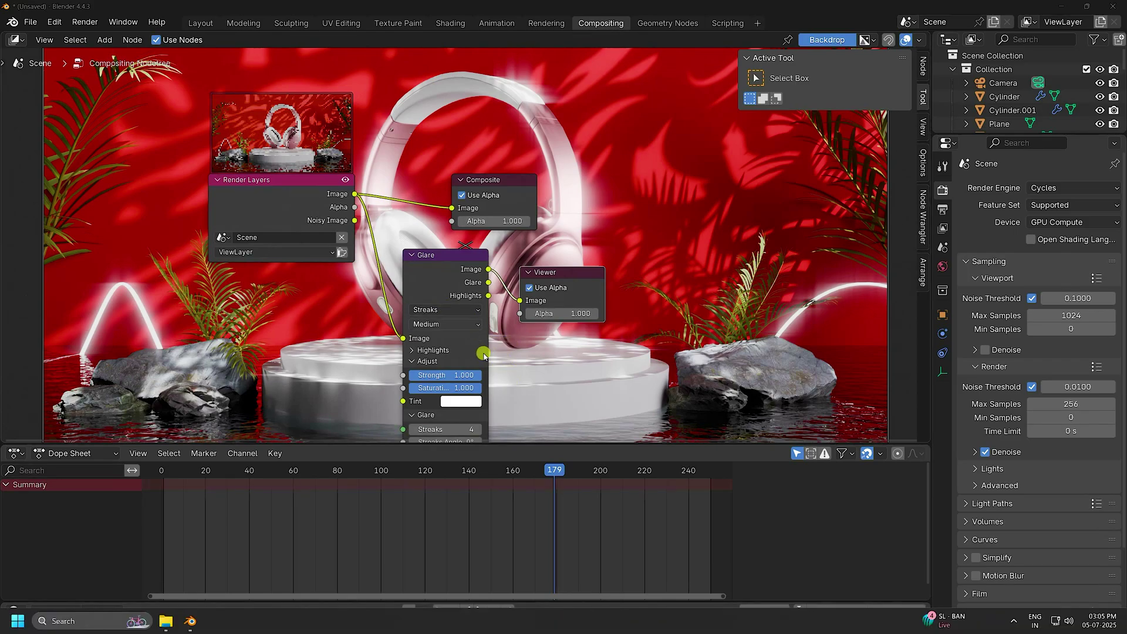
# - Set the Glare node to Fog Glow with High quality and a strength of 0.5
pyautogui.click(420, 313)
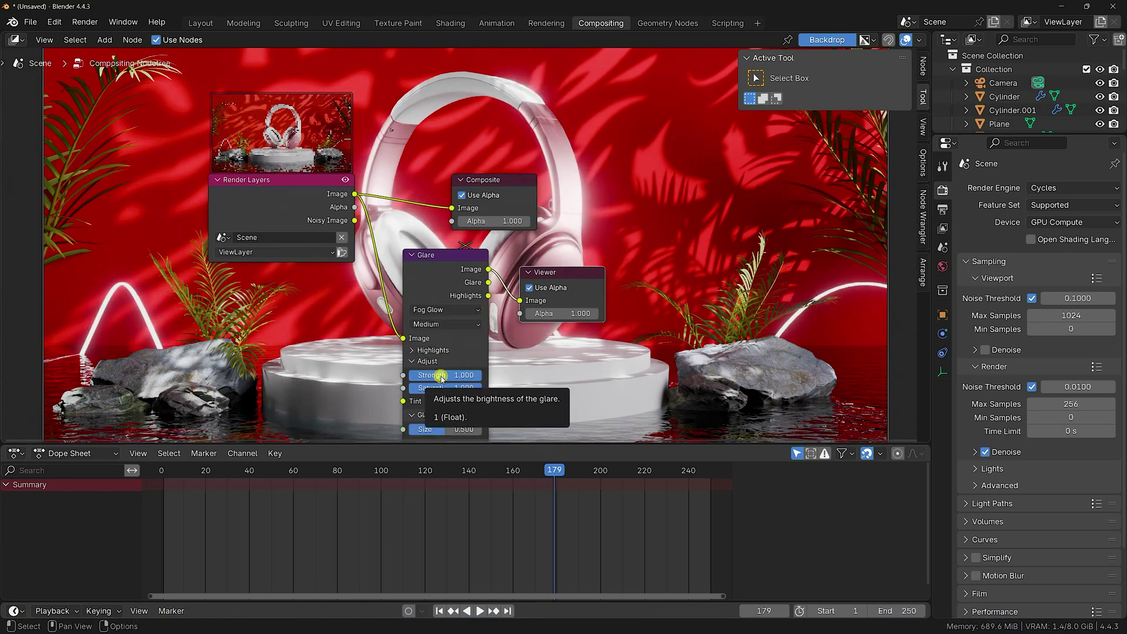
pyautogui.click(441, 377)
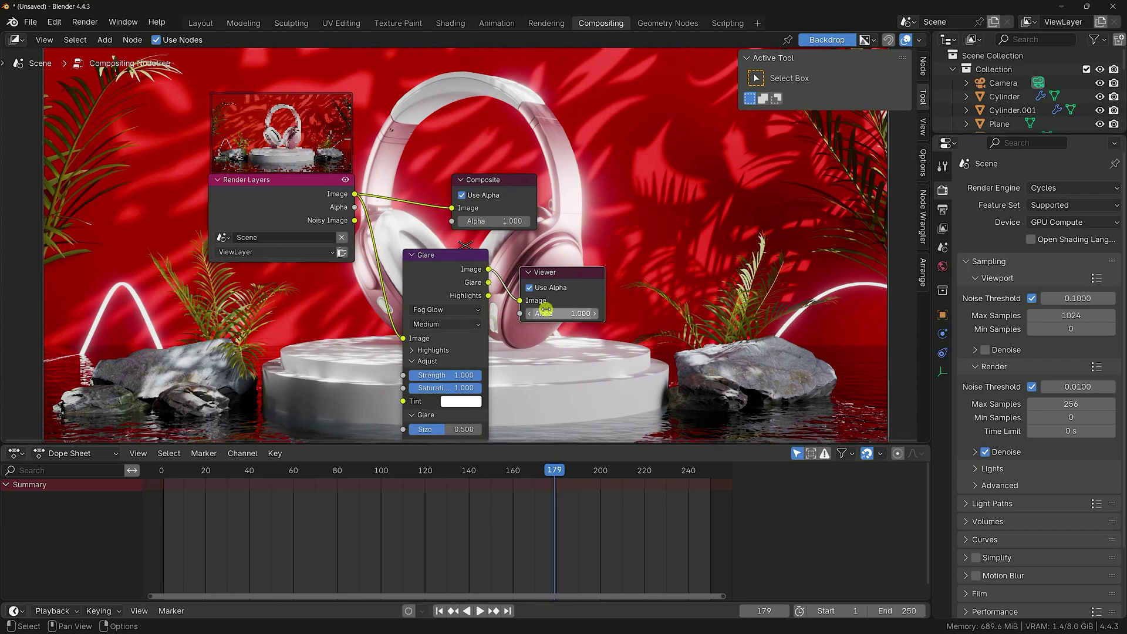
pyautogui.click(472, 325)
pyautogui.click(433, 352)
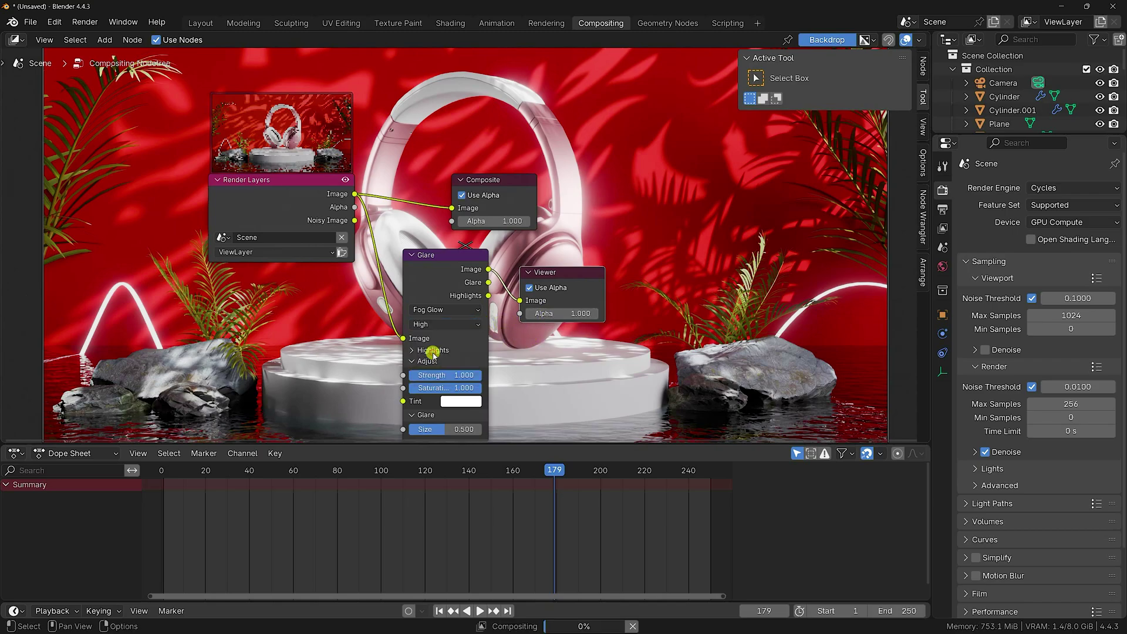
pyautogui.click(453, 379)
pyautogui.write('0')
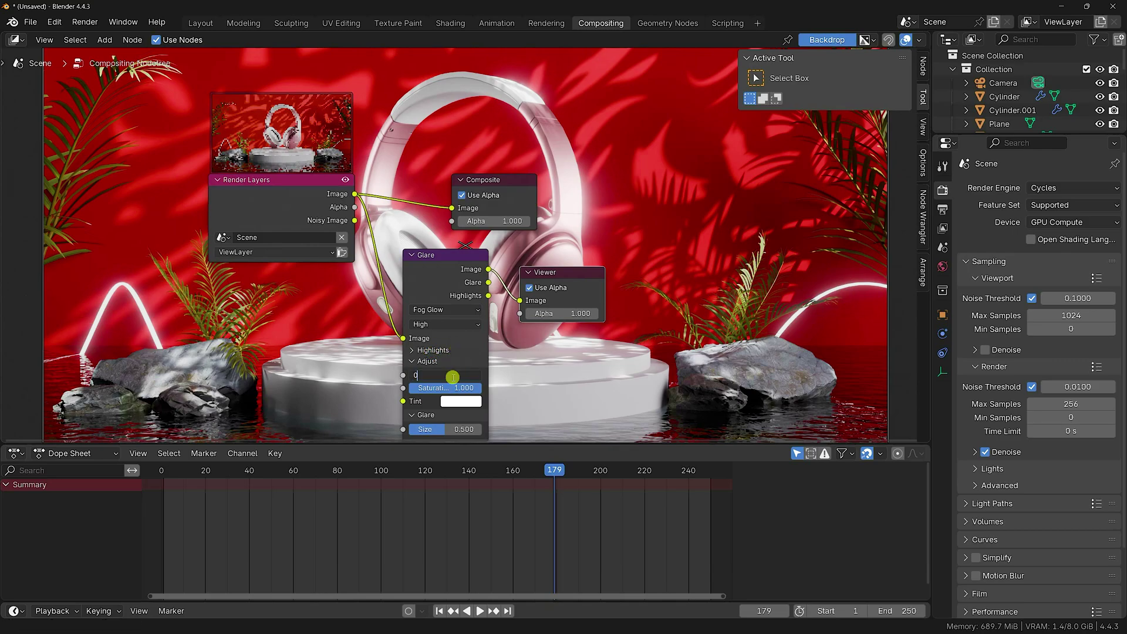
pyautogui.write('.5')
pyautogui.press('Return')
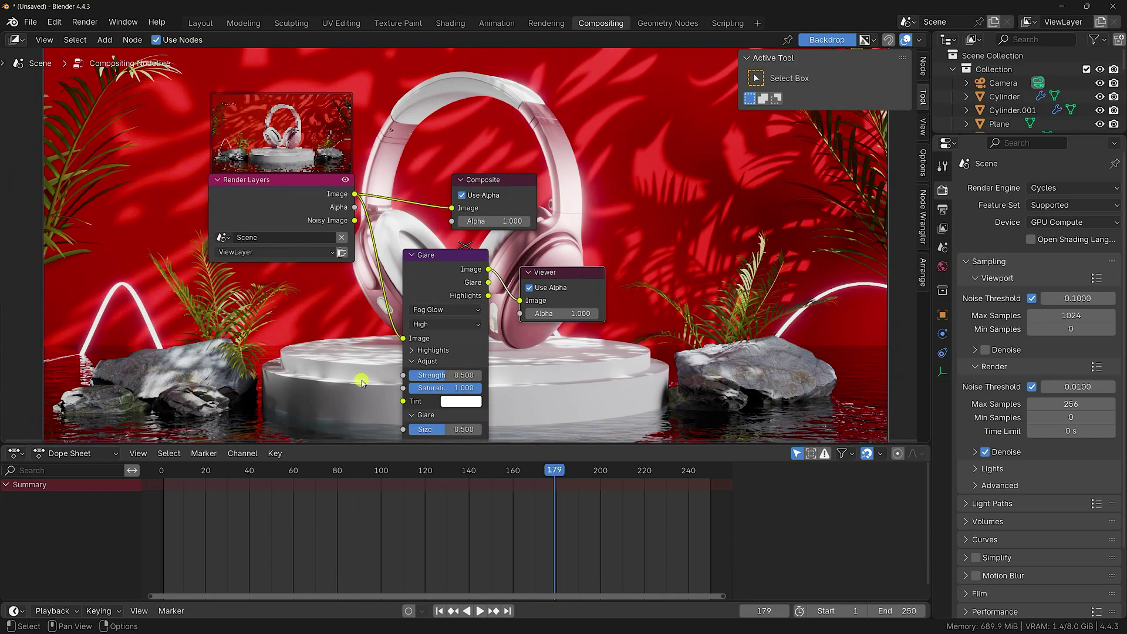
# - Display the Viewer Node image in the Rendering workspace to examine the composited glow
pyautogui.click(199, 23)
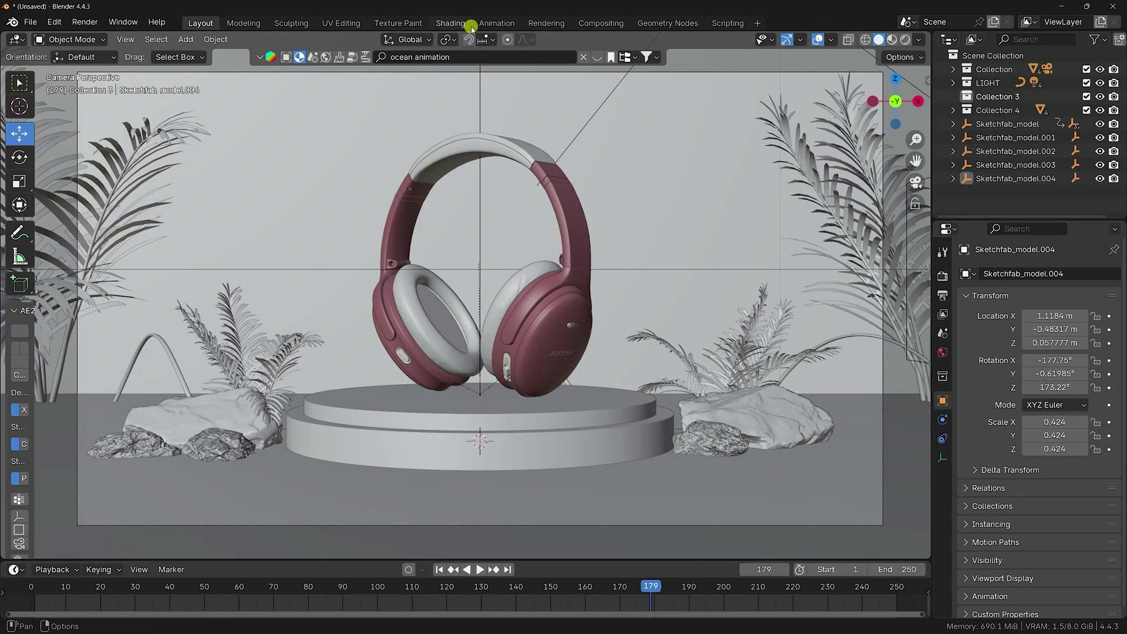
pyautogui.click(544, 23)
pyautogui.scroll(3, 453, 227)
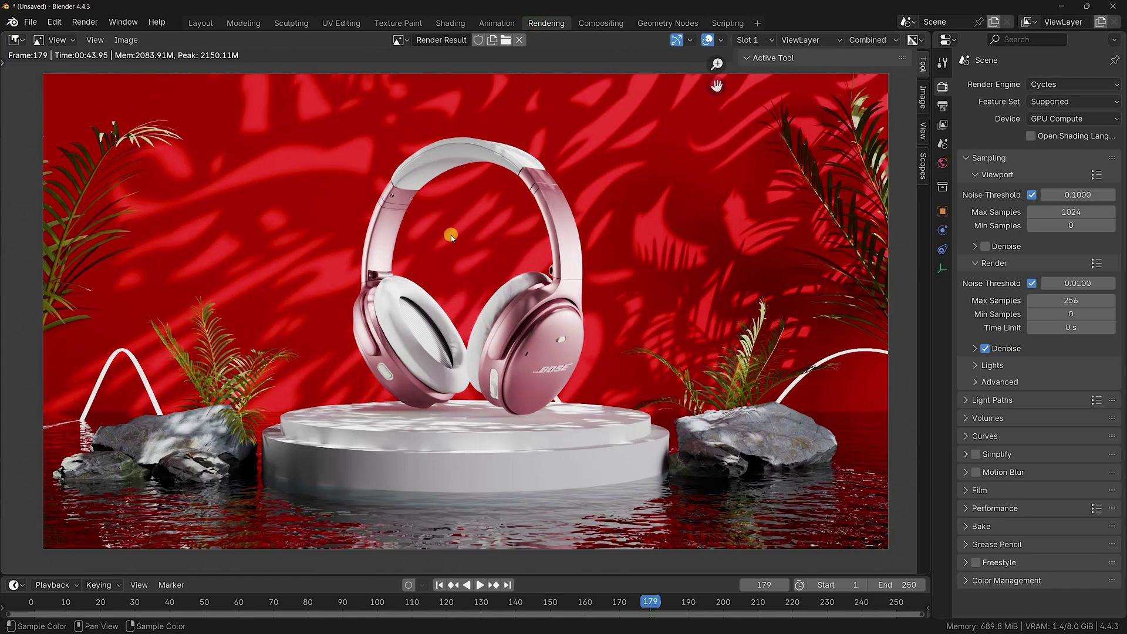
pyautogui.click(401, 40)
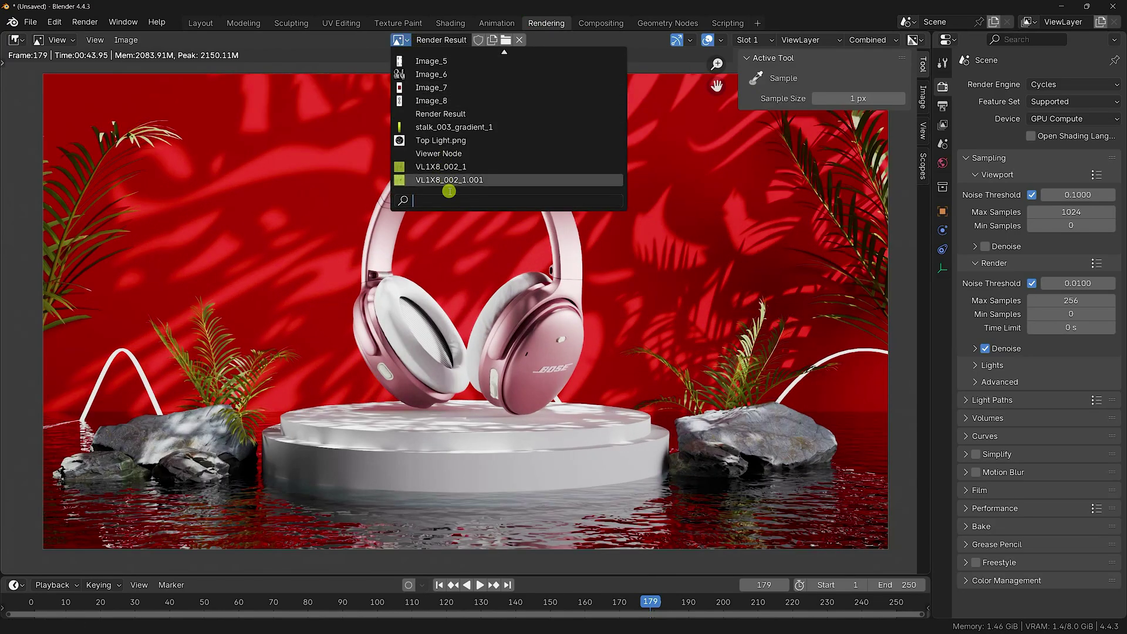
pyautogui.click(451, 153)
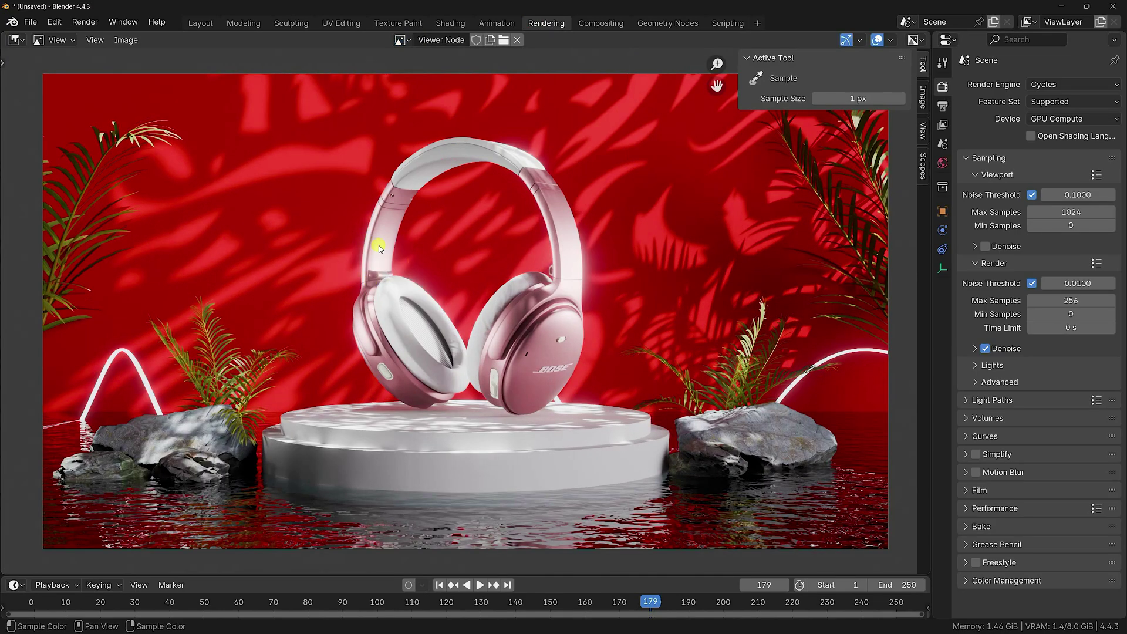